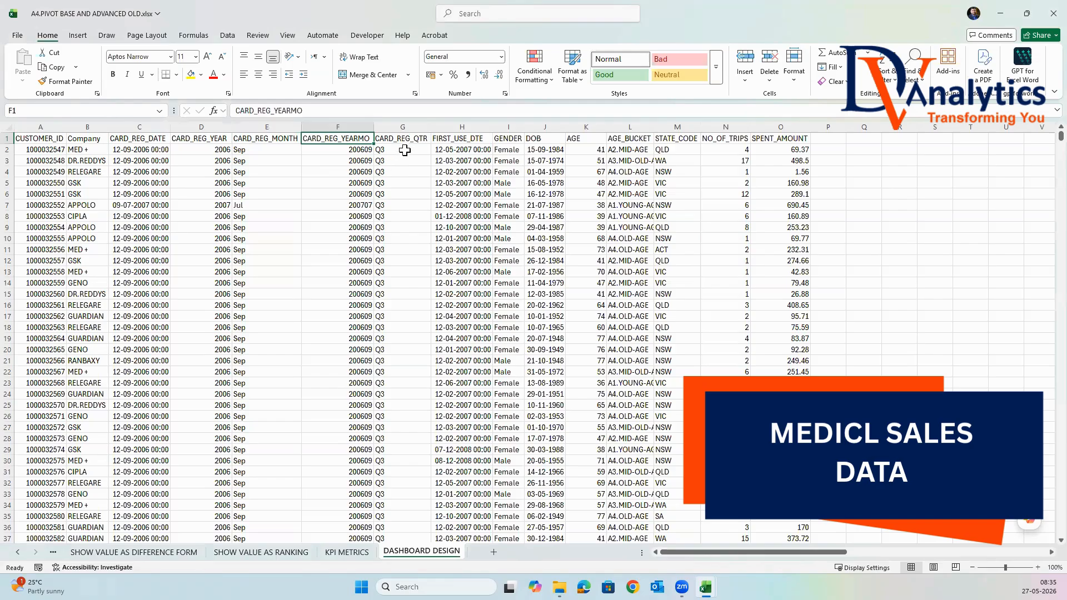
Review the dataset's column headers from CARD_REG_QTR through SPENT_AMOUNT on the DASHBOARD DESIGN sheet.
{"action": "left_click", "coordinate": [411, 138]}
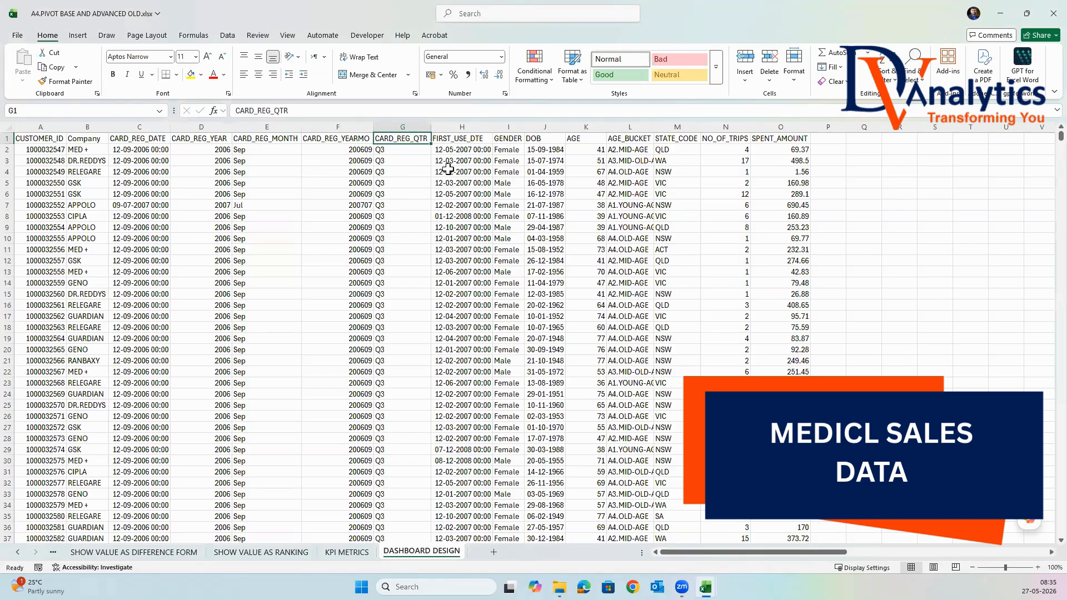
{"action": "left_click", "coordinate": [453, 138]}
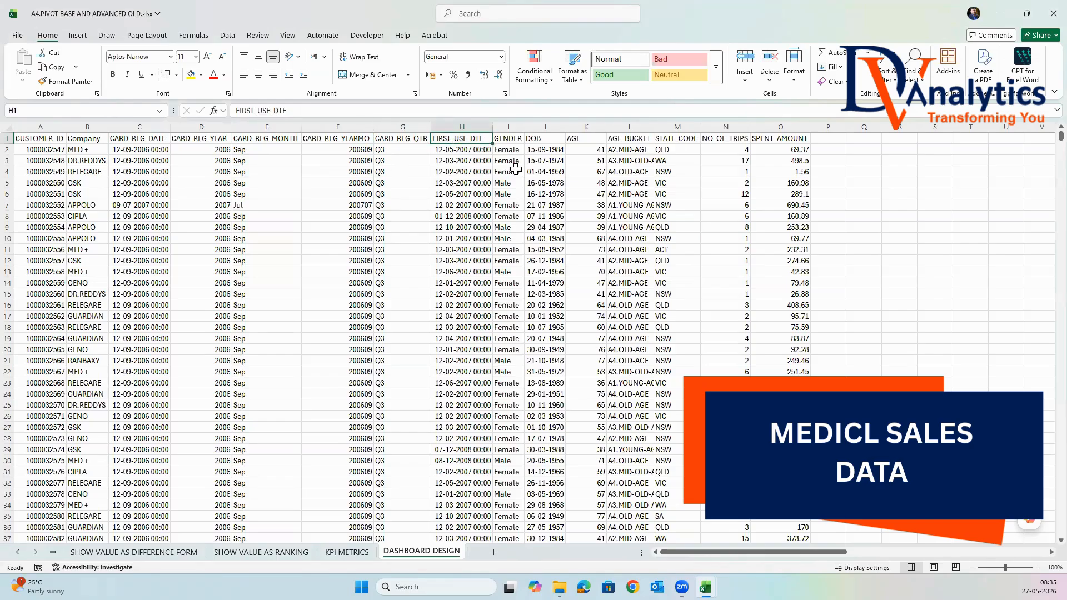
{"action": "left_click", "coordinate": [508, 138]}
{"action": "left_click", "coordinate": [546, 142]}
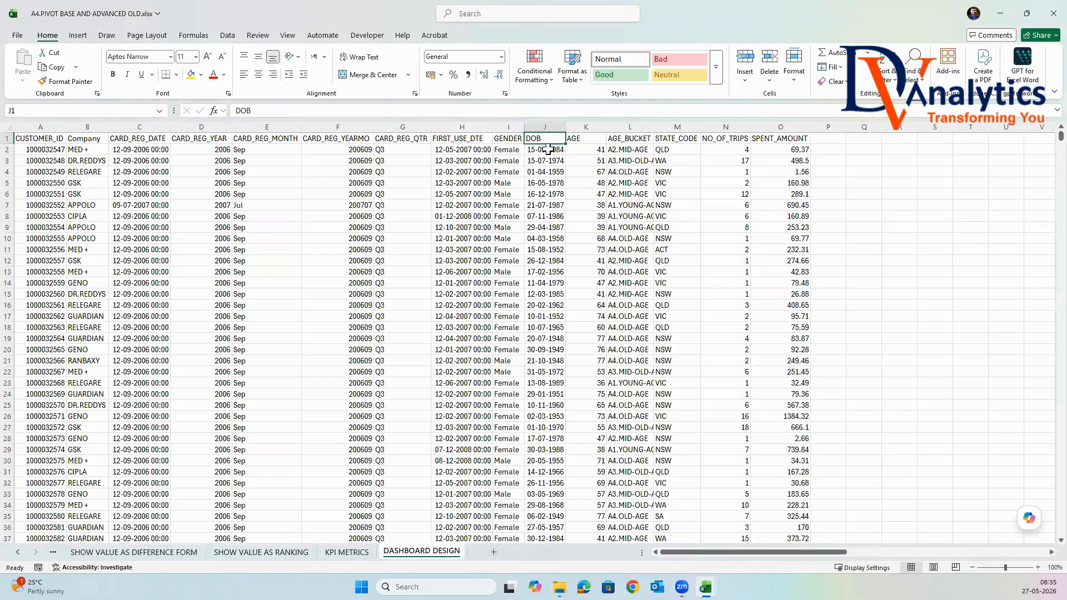
{"action": "left_click", "coordinate": [583, 139]}
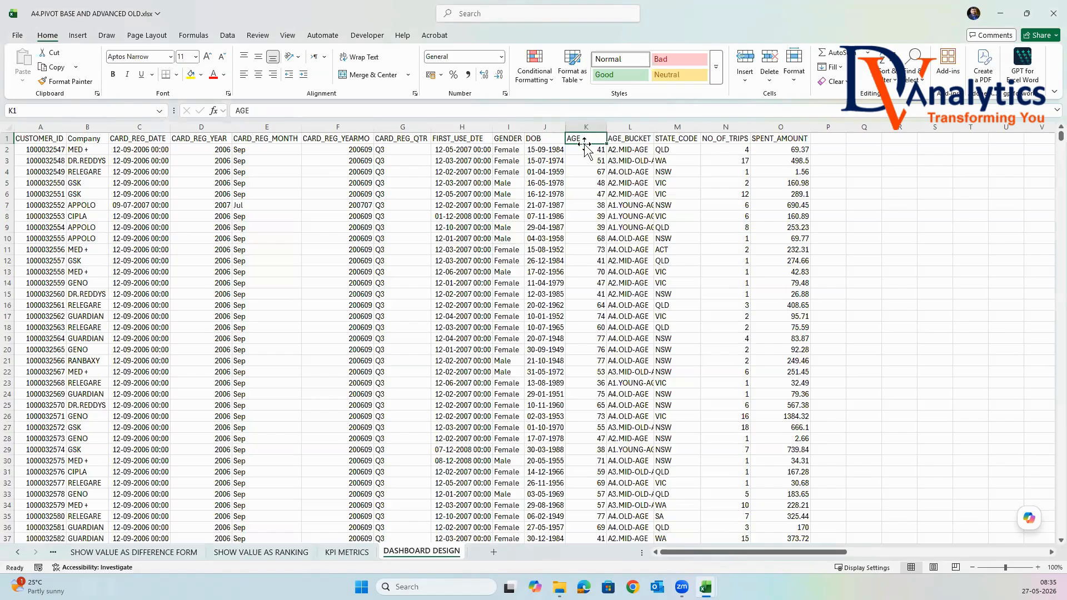
{"action": "left_click", "coordinate": [643, 139]}
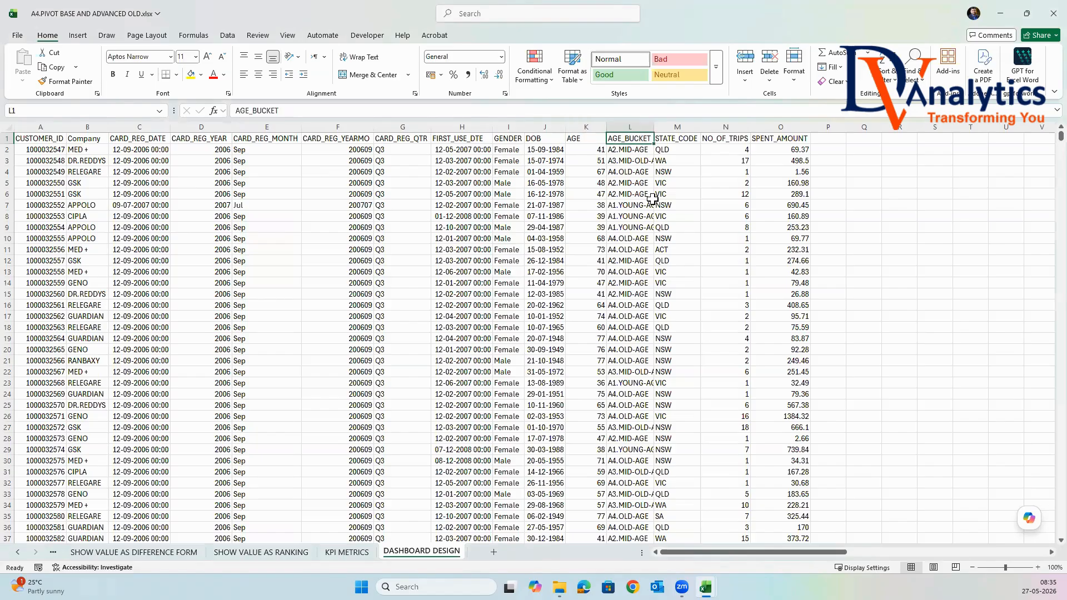
{"action": "key", "text": "Right"}
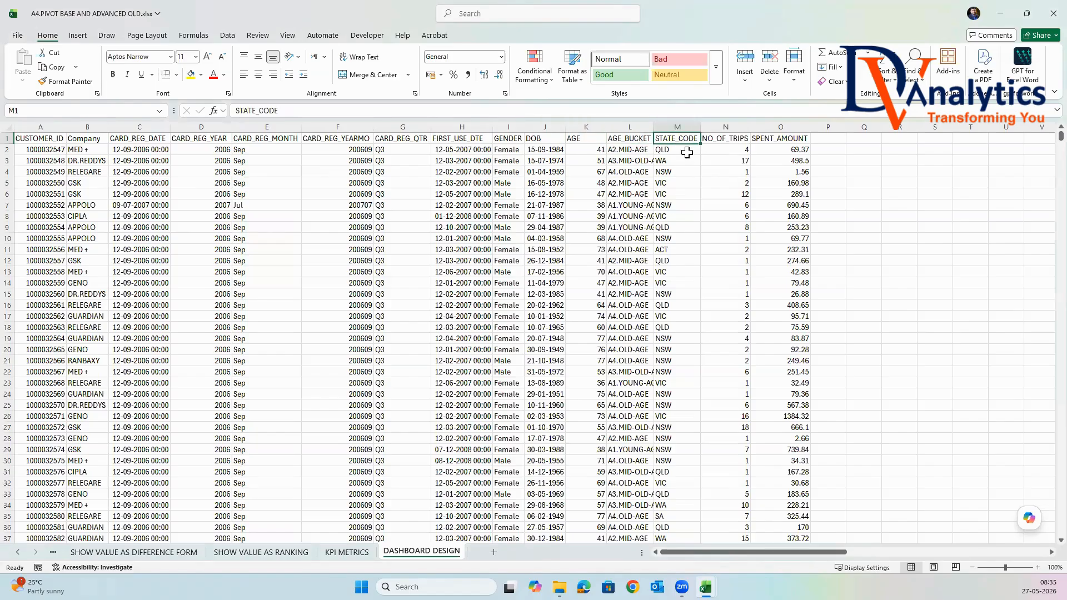
{"action": "left_click", "coordinate": [736, 140]}
{"action": "left_click", "coordinate": [793, 139]}
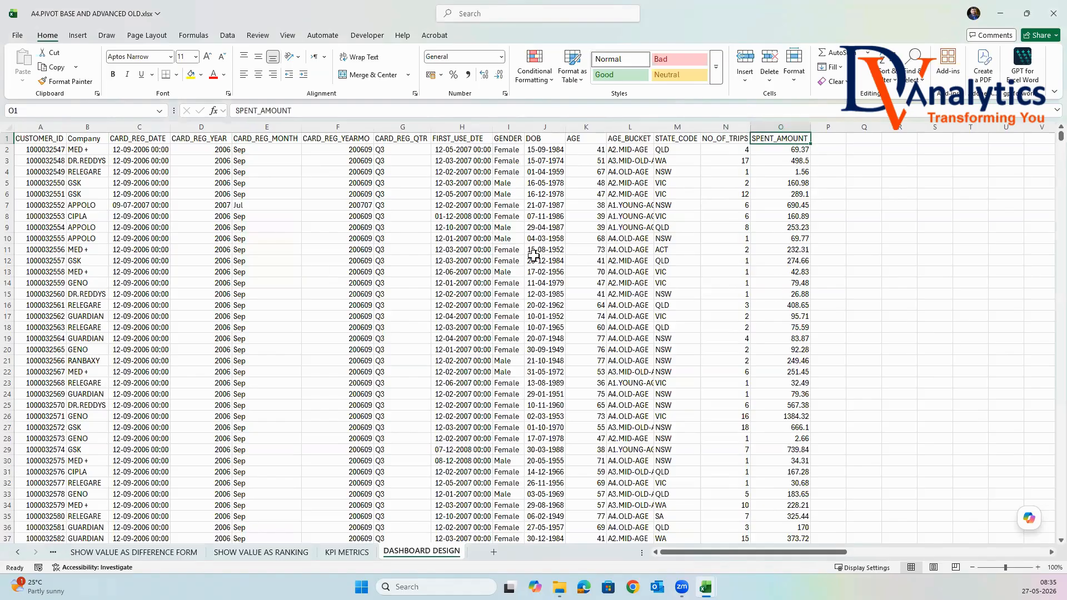
Examine the KPI METRICS sheet's indicator headers from CUSTOMER BASE through SPENT PER VISIT.
{"action": "left_click", "coordinate": [346, 551]}
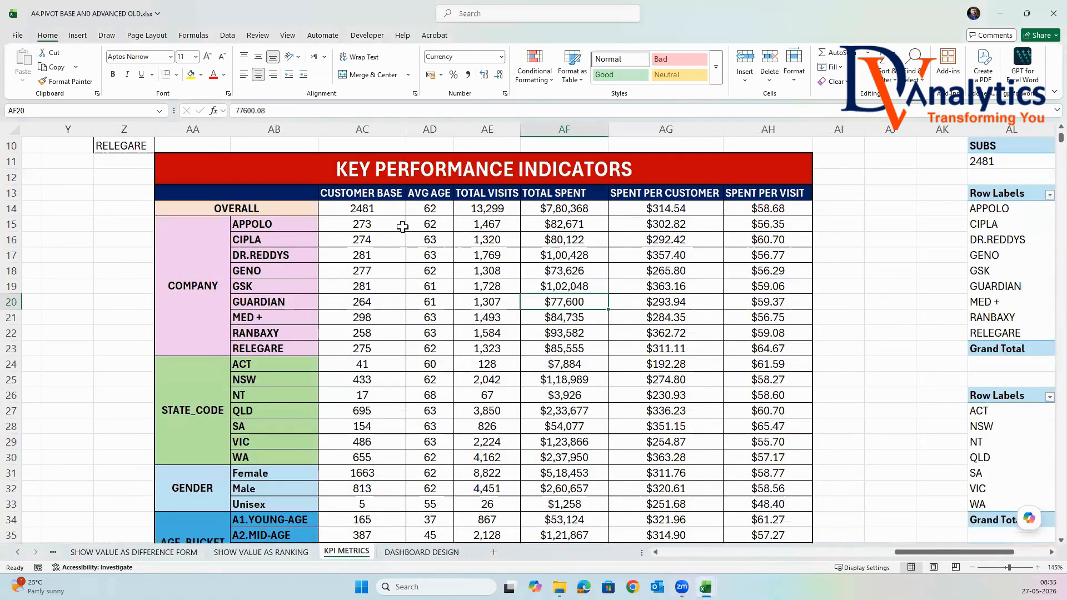
{"action": "left_click", "coordinate": [371, 198]}
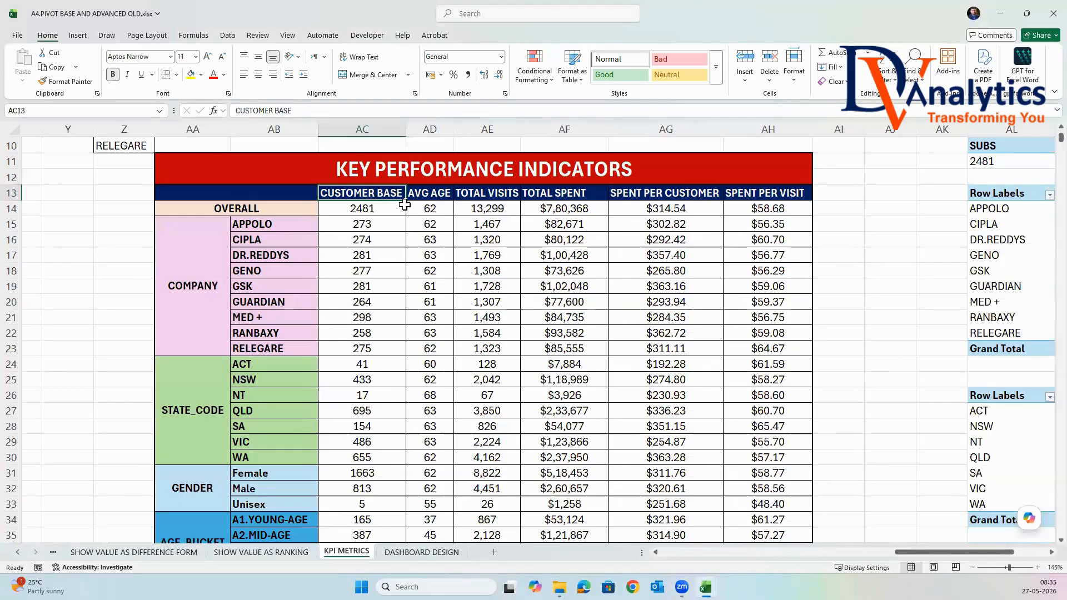
{"action": "left_click", "coordinate": [444, 195]}
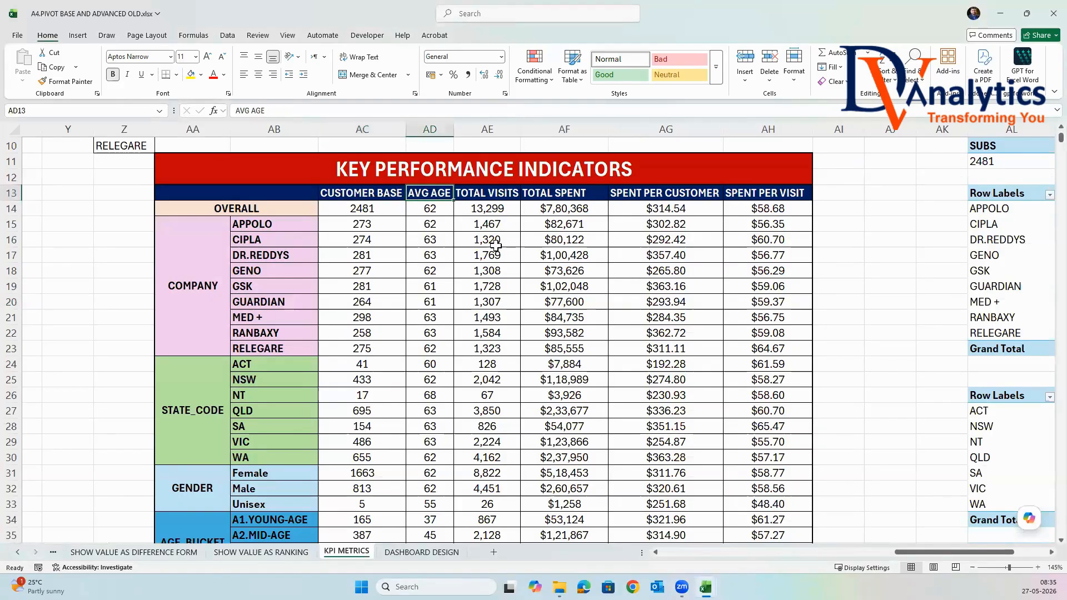
{"action": "left_click", "coordinate": [506, 199]}
{"action": "left_click", "coordinate": [579, 198]}
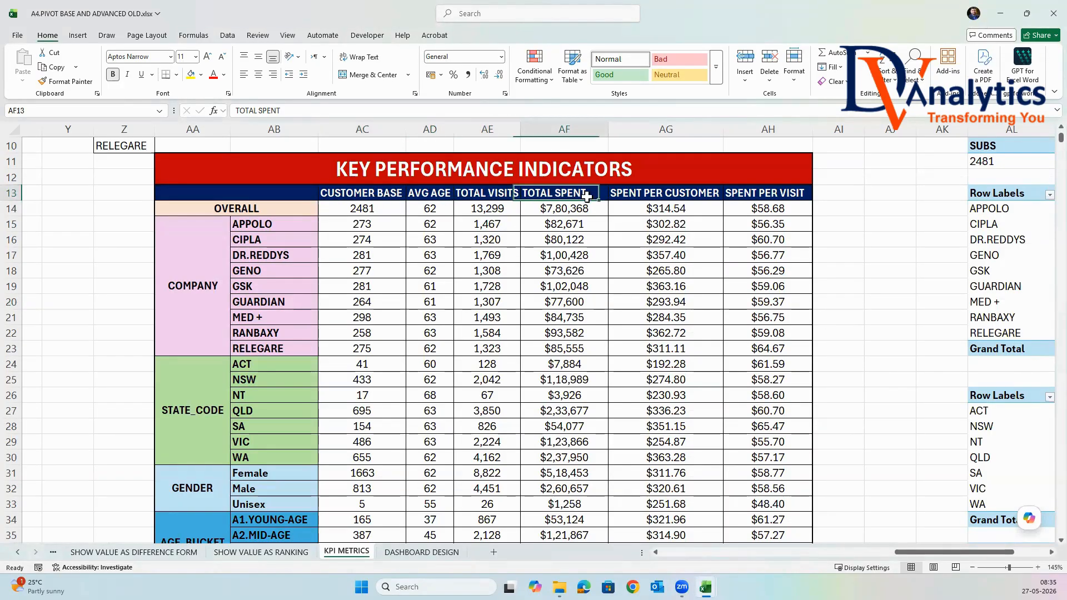
{"action": "left_click", "coordinate": [672, 195]}
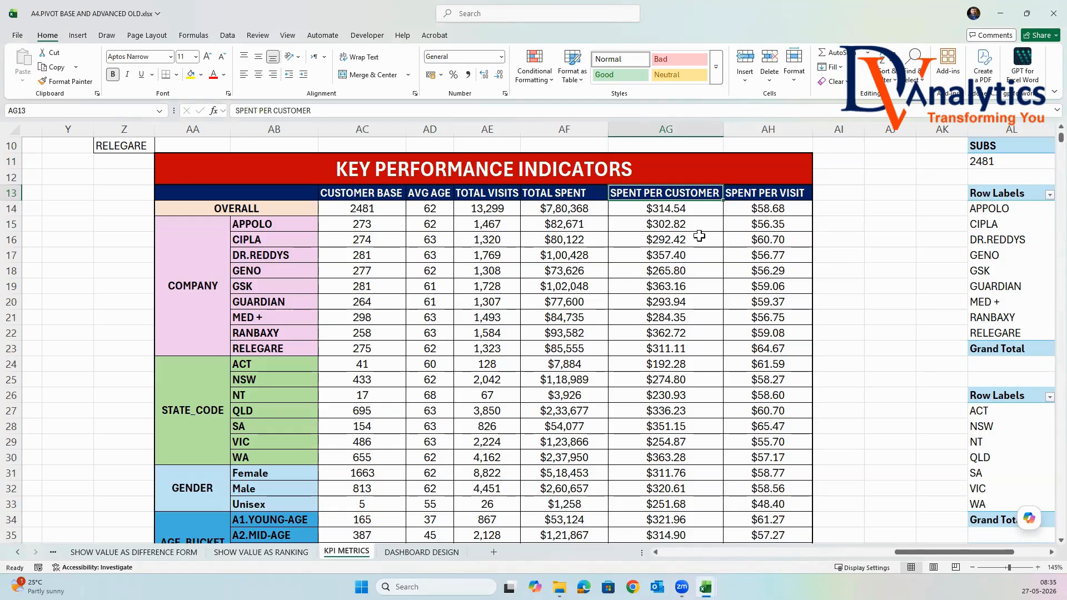
{"action": "left_click", "coordinate": [772, 195]}
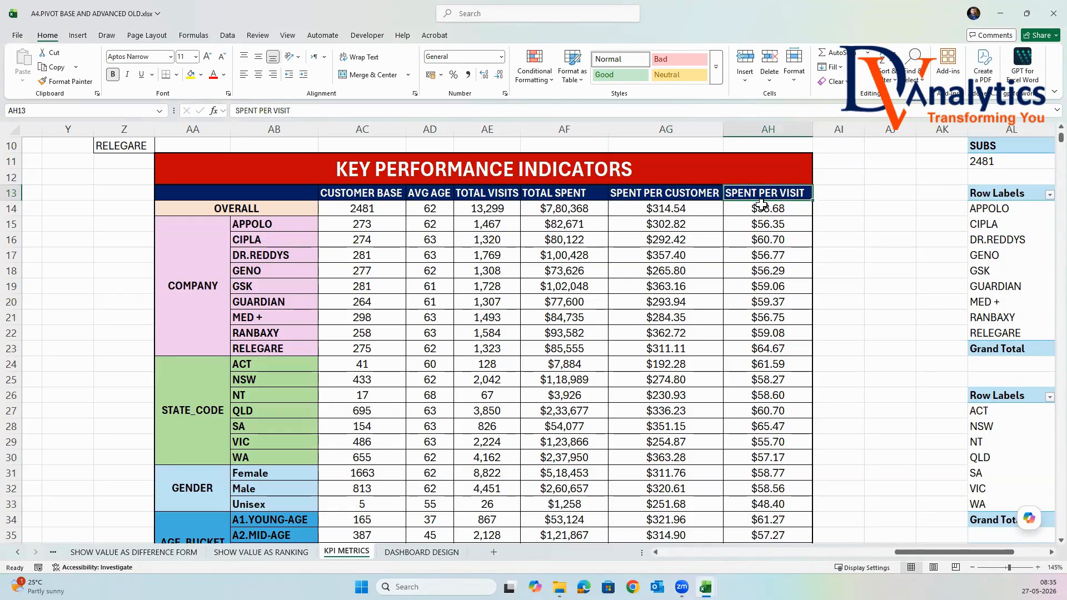
Insert a PivotTable from the DASHBOARD DESIGN data range A1:O2482 at cell S6 of the same worksheet.
{"action": "left_click", "coordinate": [418, 553]}
{"action": "left_click", "coordinate": [89, 173]}
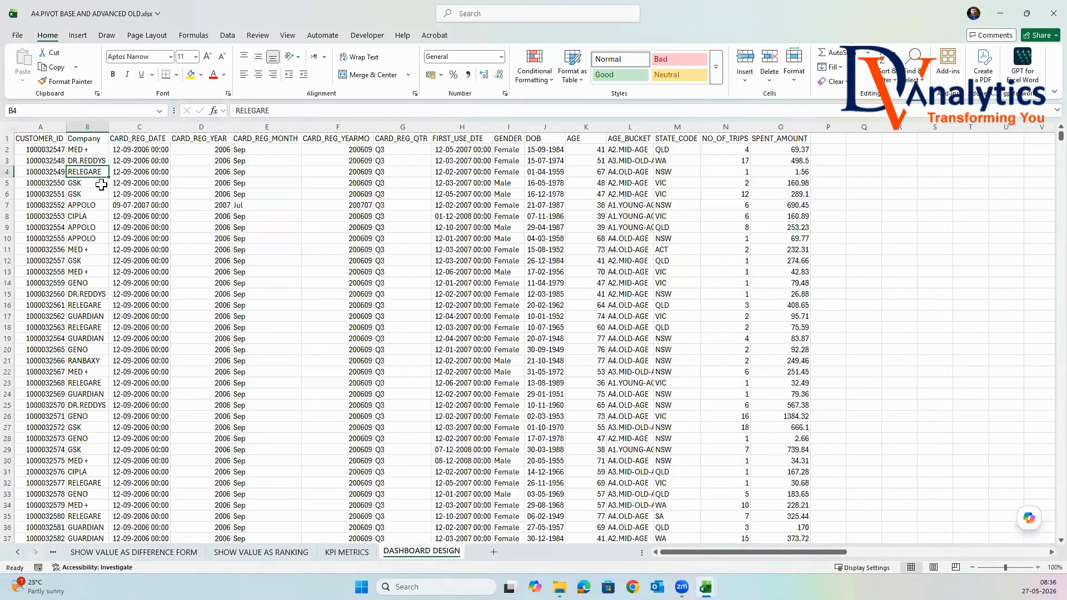
{"action": "left_click", "coordinate": [77, 36]}
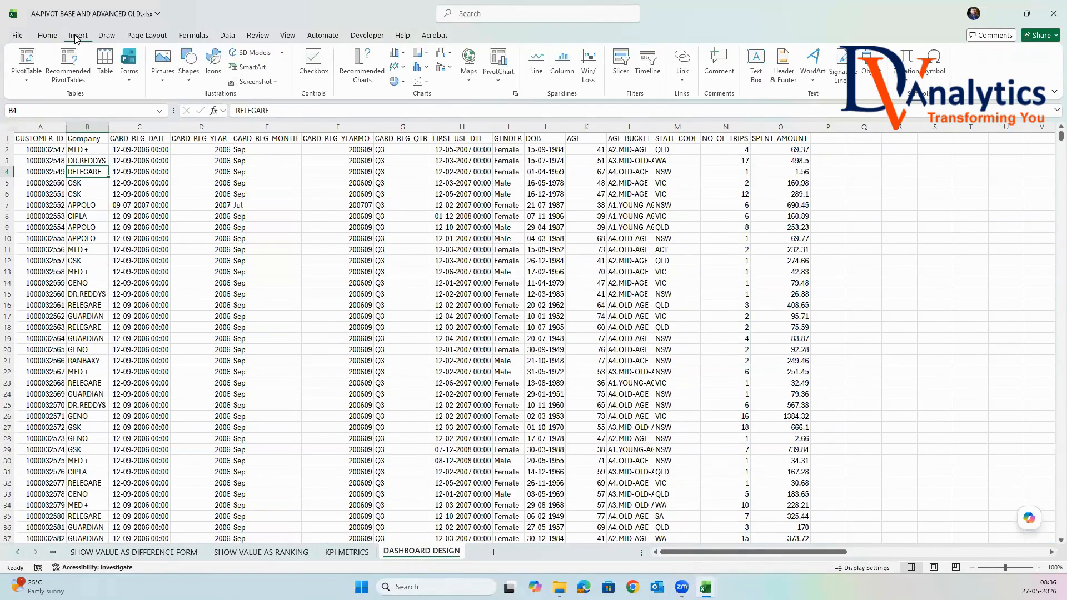
{"action": "left_click", "coordinate": [27, 61]}
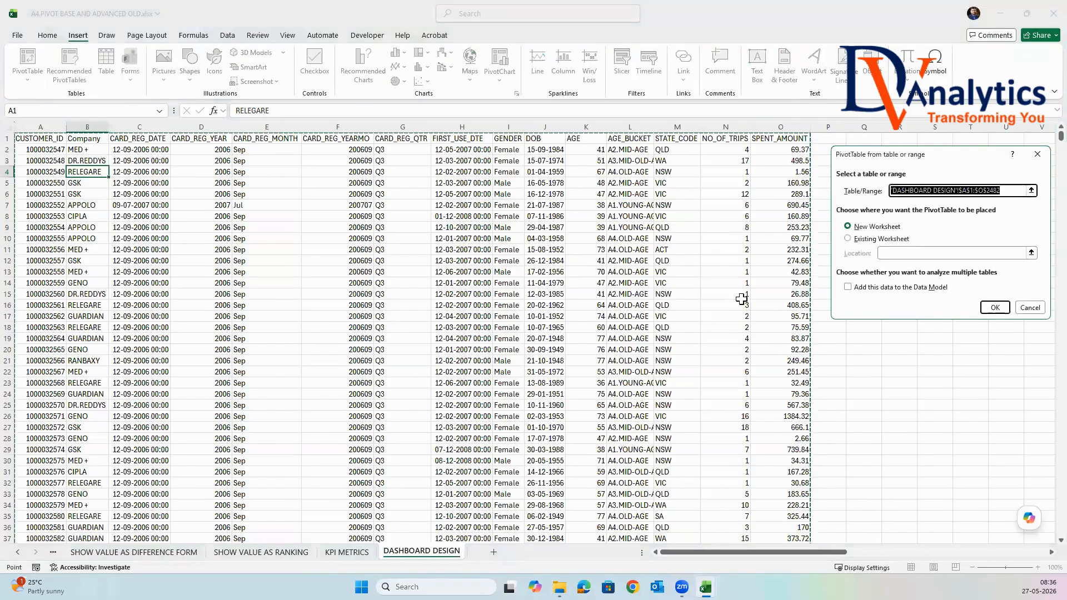
{"action": "left_click", "coordinate": [848, 238]}
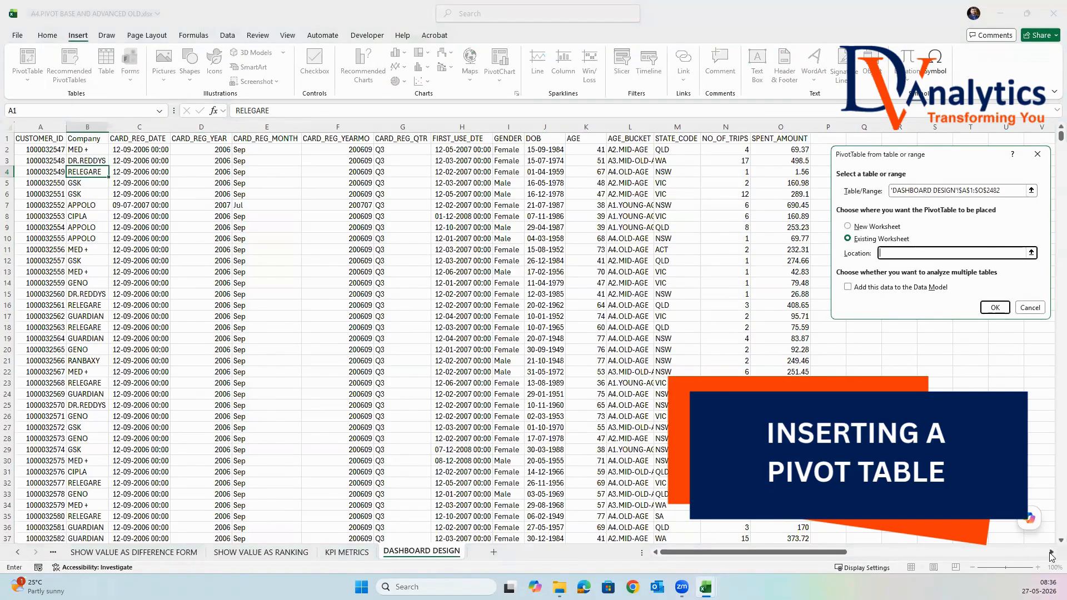
{"action": "scroll", "coordinate": [1050, 555], "scroll_direction": "right", "scroll_amount": 7}
{"action": "left_click", "coordinate": [523, 190]}
{"action": "key", "text": "Return"}
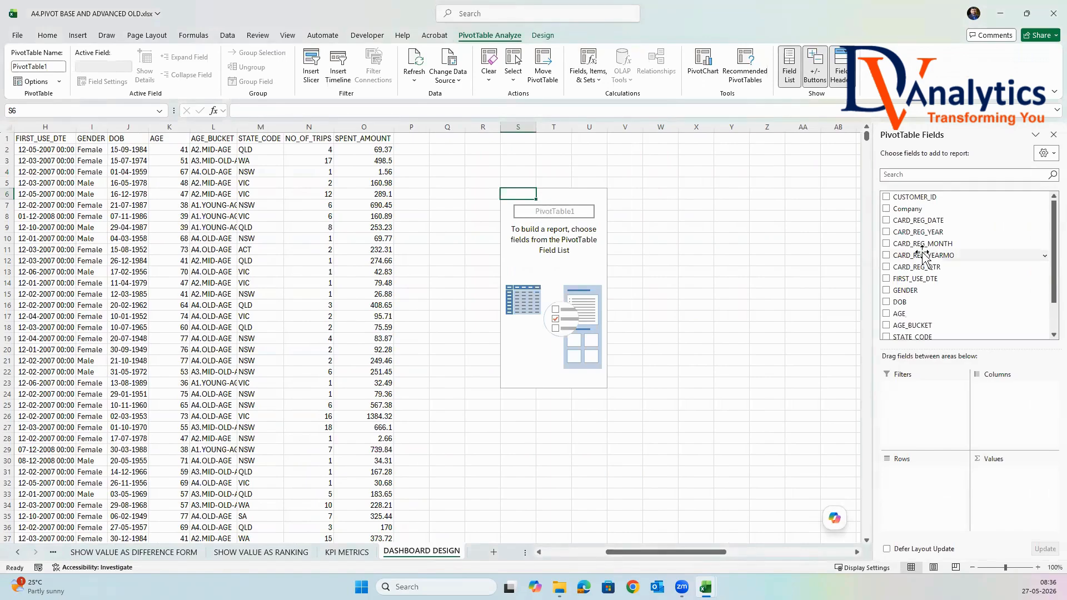
Add CUSTOMER_ID to the PivotTable values and summarize it by Count.
{"action": "left_click_drag", "start_coordinate": [939, 197], "coordinate": [1003, 473]}
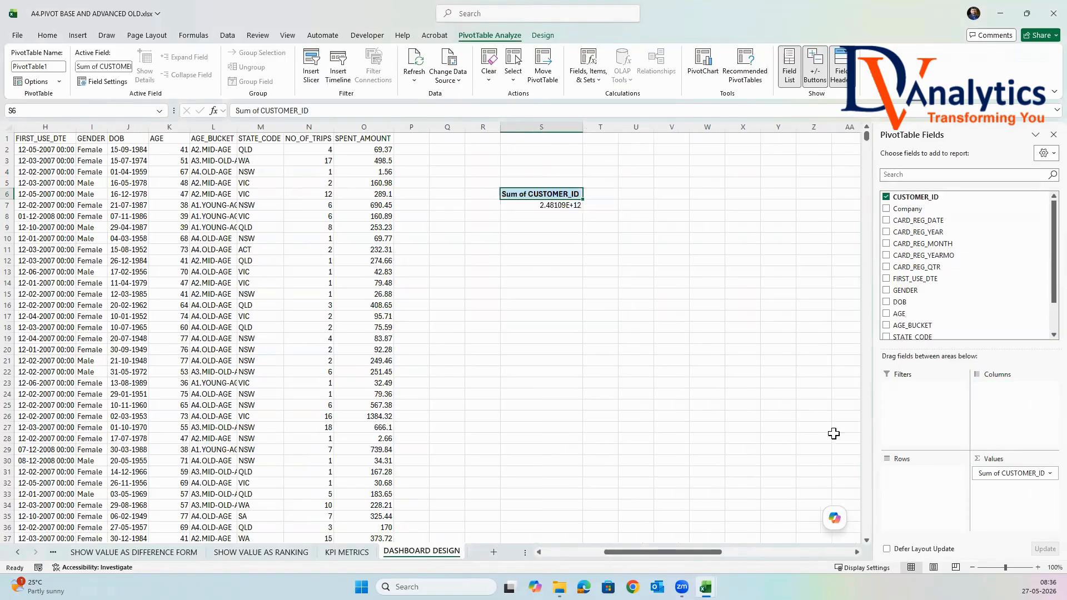
{"action": "left_click", "coordinate": [561, 206]}
{"action": "right_click", "coordinate": [561, 205]}
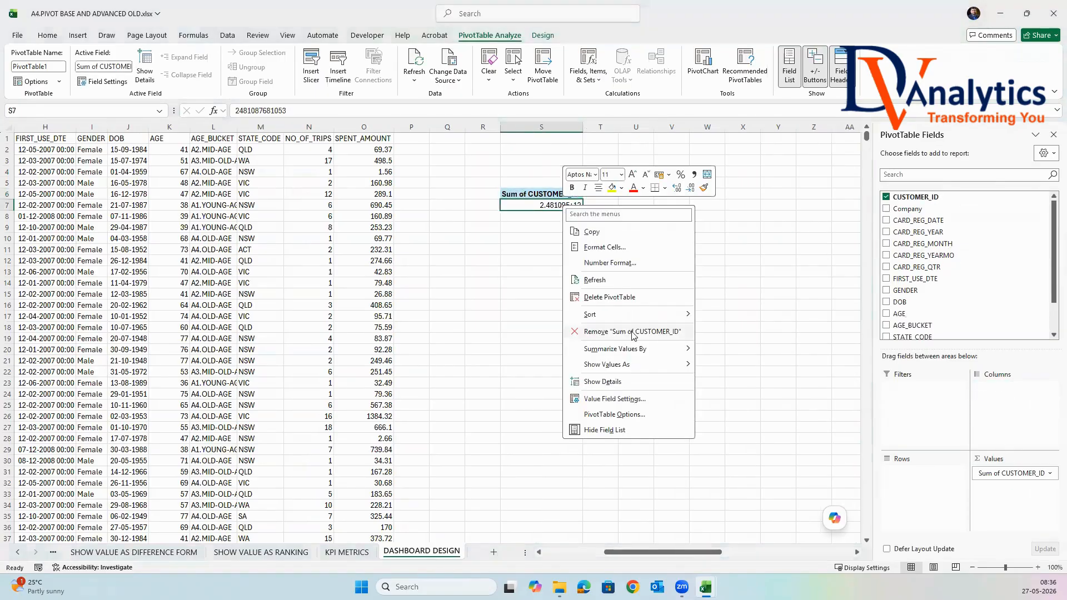
{"action": "mouse_move", "coordinate": [642, 349]}
{"action": "left_click", "coordinate": [723, 365]}
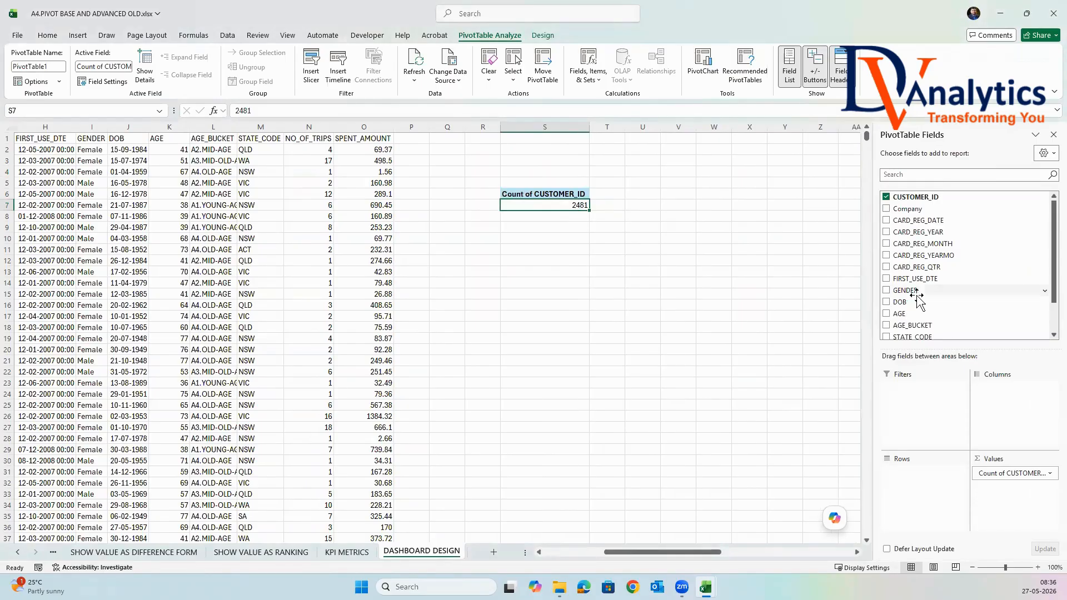
Add AGE to the PivotTable values and summarize it by Average.
{"action": "scroll", "coordinate": [916, 300], "scroll_direction": "down", "scroll_amount": 1}
{"action": "left_click_drag", "start_coordinate": [903, 286], "coordinate": [986, 489]}
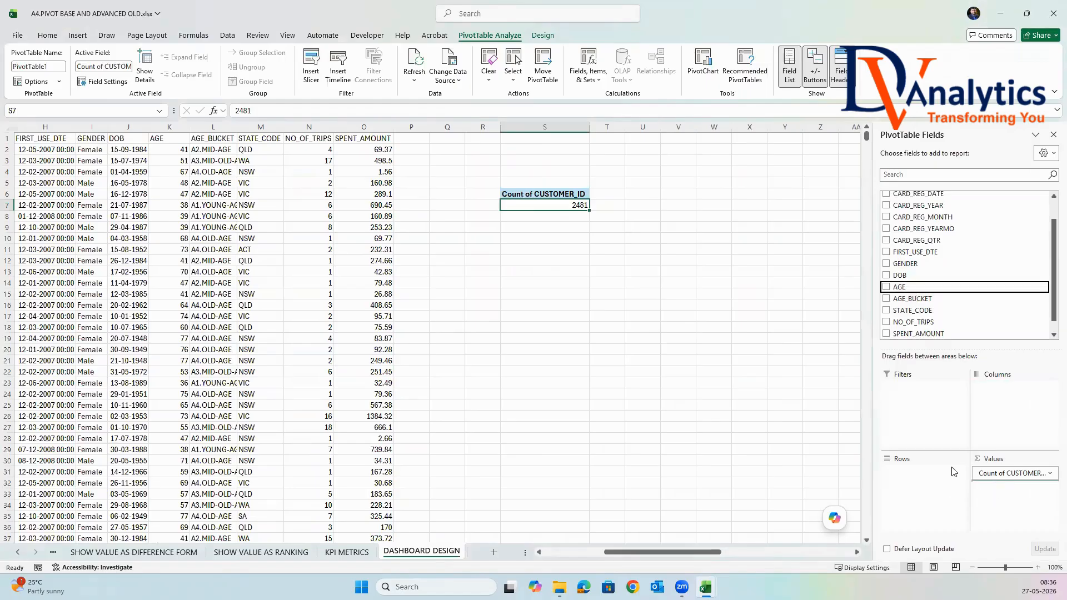
{"action": "left_click", "coordinate": [619, 205]}
{"action": "right_click", "coordinate": [619, 206]}
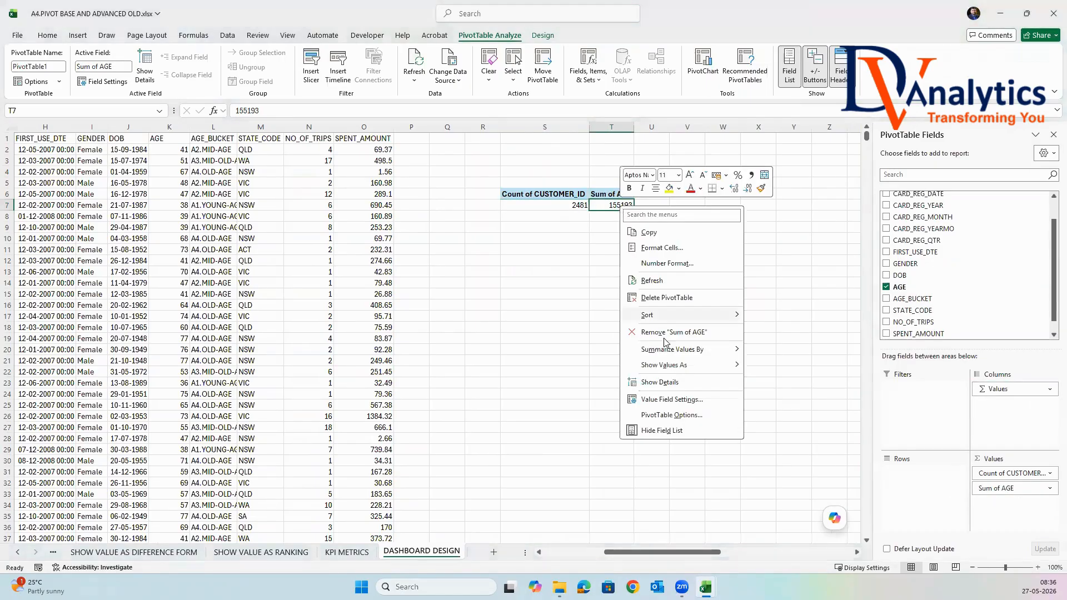
{"action": "mouse_move", "coordinate": [678, 349]}
{"action": "left_click", "coordinate": [780, 383]}
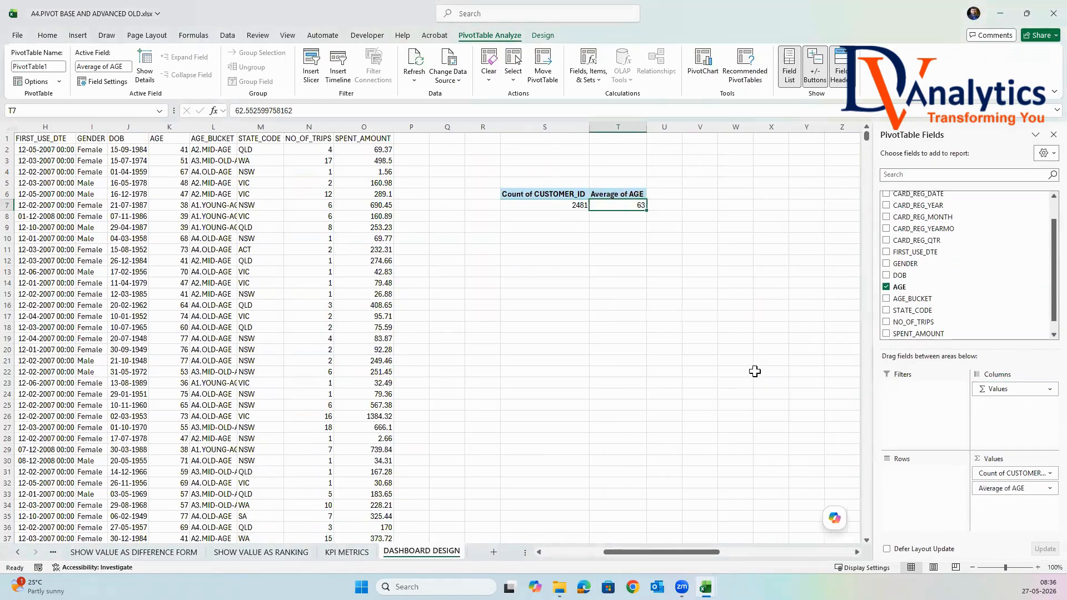
Add NO_OF_TRIPS and SPENT_AMOUNT to the PivotTable values as sums.
{"action": "scroll", "coordinate": [953, 275], "scroll_direction": "down", "scroll_amount": 1}
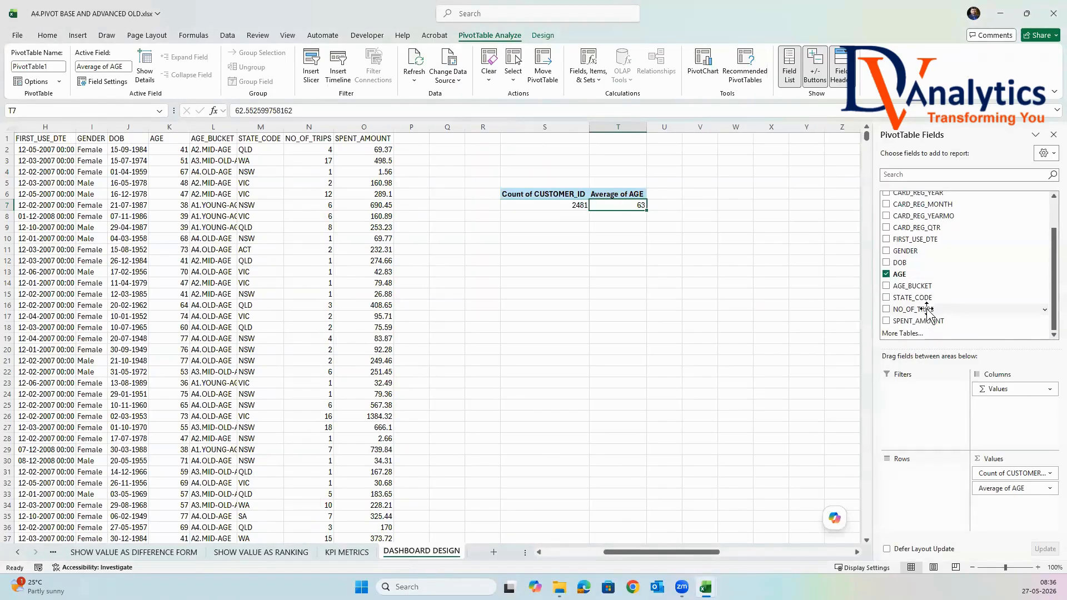
{"action": "left_click_drag", "start_coordinate": [926, 311], "coordinate": [1008, 511]}
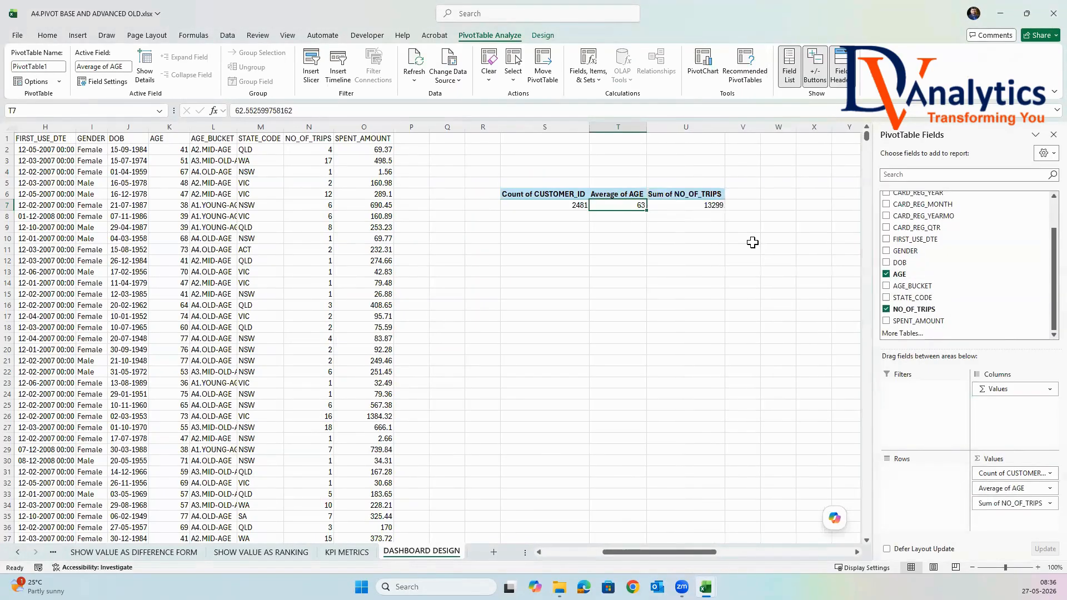
{"action": "left_click", "coordinate": [717, 205]}
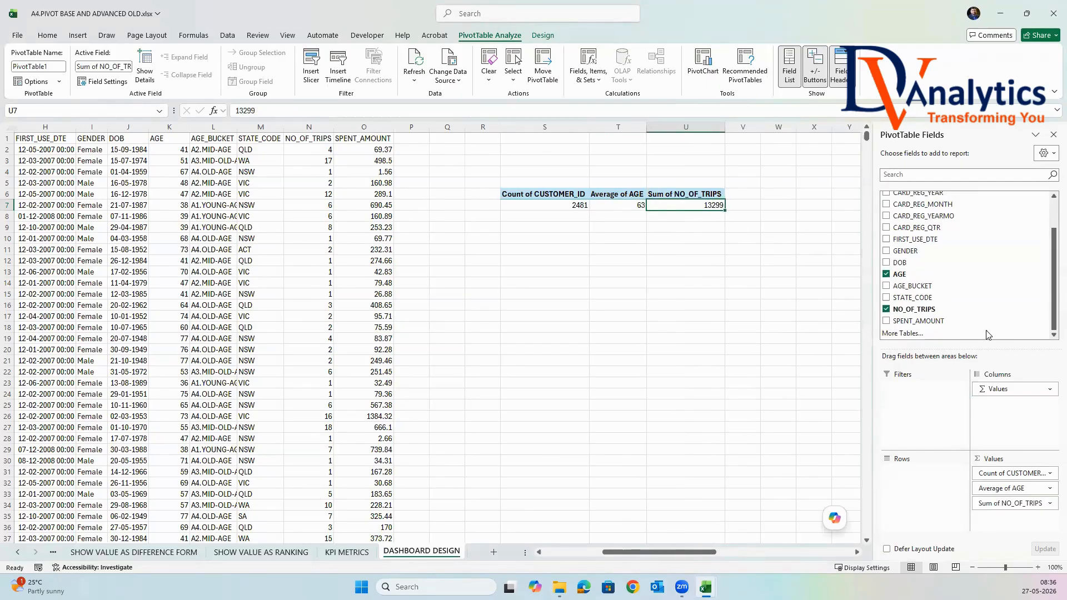
{"action": "left_click_drag", "start_coordinate": [939, 321], "coordinate": [1007, 516]}
{"action": "left_click", "coordinate": [798, 206]}
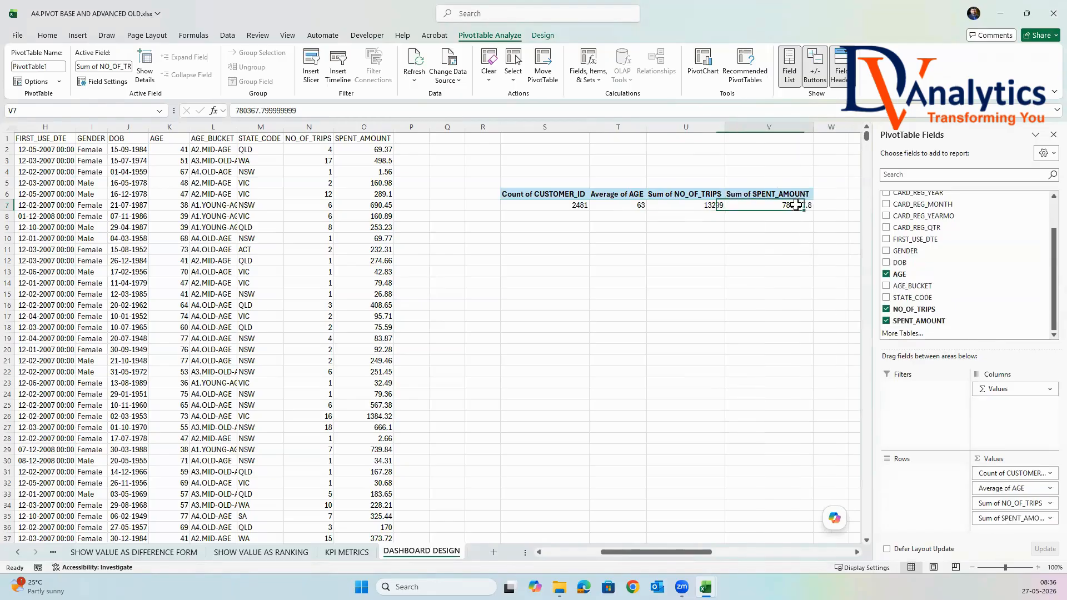
Rename the four PivotTable value headers in order as SUBS, AVG AGE, VISITS and SPENT.
{"action": "left_click", "coordinate": [555, 195]}
{"action": "type", "text": "SUBS"}
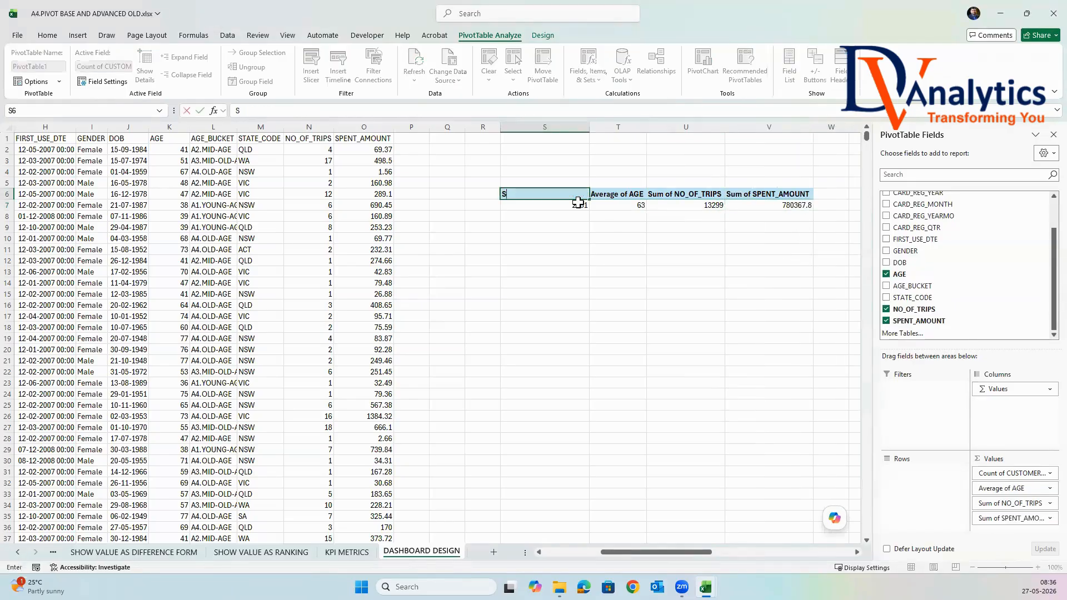
{"action": "left_click", "coordinate": [617, 194]}
{"action": "type", "text": "AVG"}
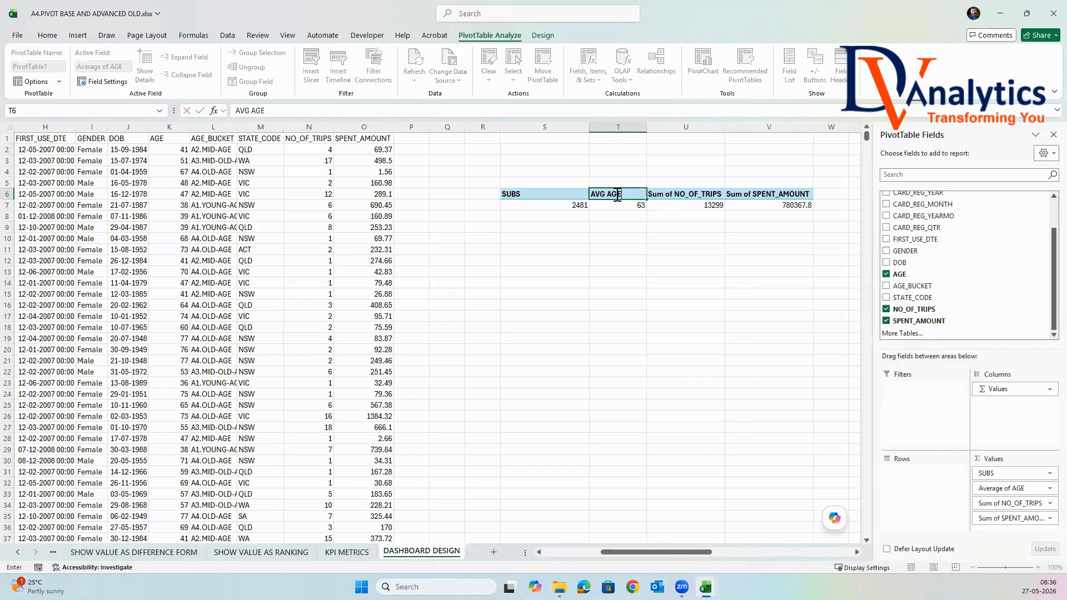
{"action": "left_click", "coordinate": [665, 196]}
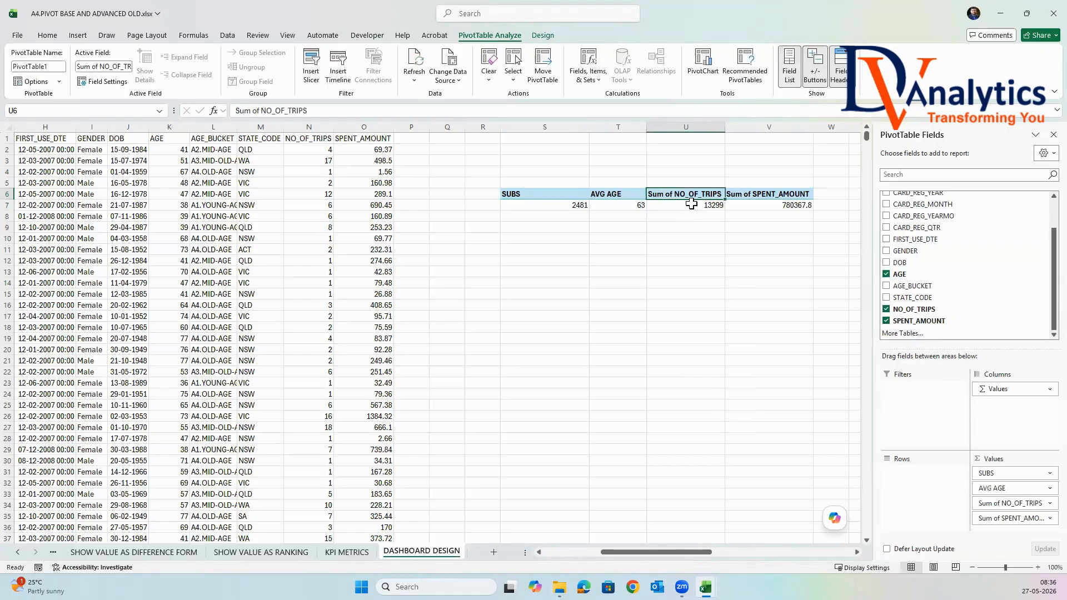
{"action": "type", "text": "VISITS"}
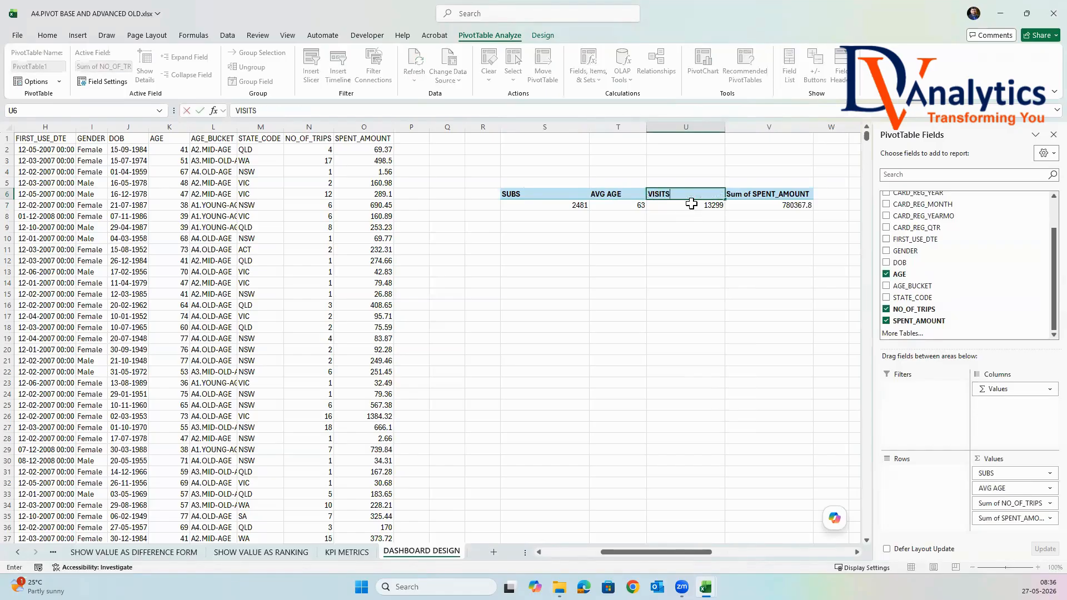
{"action": "left_click", "coordinate": [761, 196]}
{"action": "type", "text": "S"}
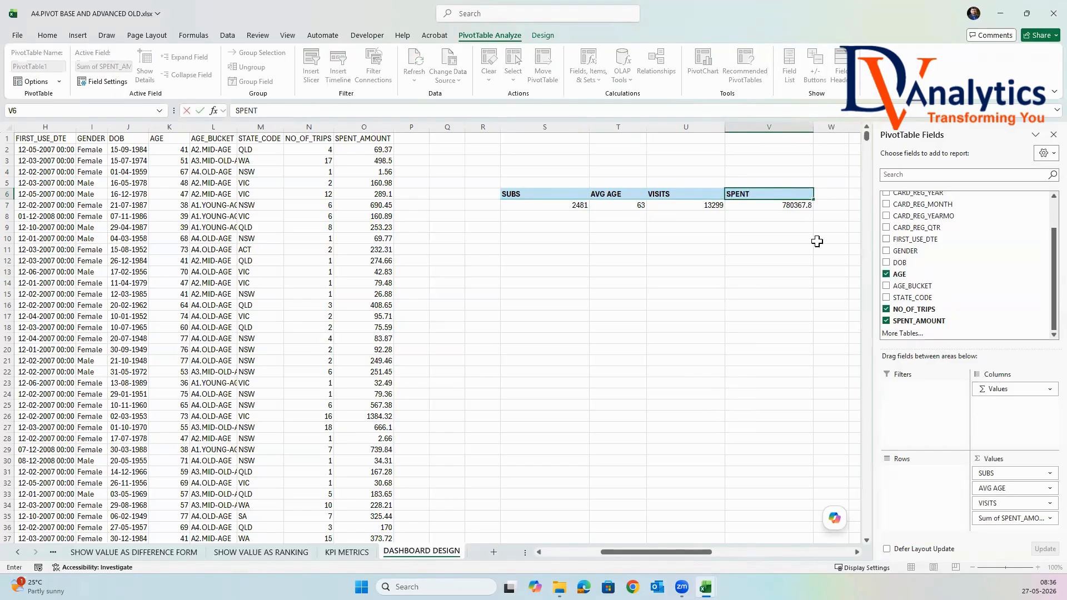
{"action": "type", "text": "PENT"}
{"action": "left_click", "coordinate": [816, 241]}
Check the overall PivotTable values under the SUBS, AVG AGE, VISITS and SPENT headers.
{"action": "left_click", "coordinate": [559, 206]}
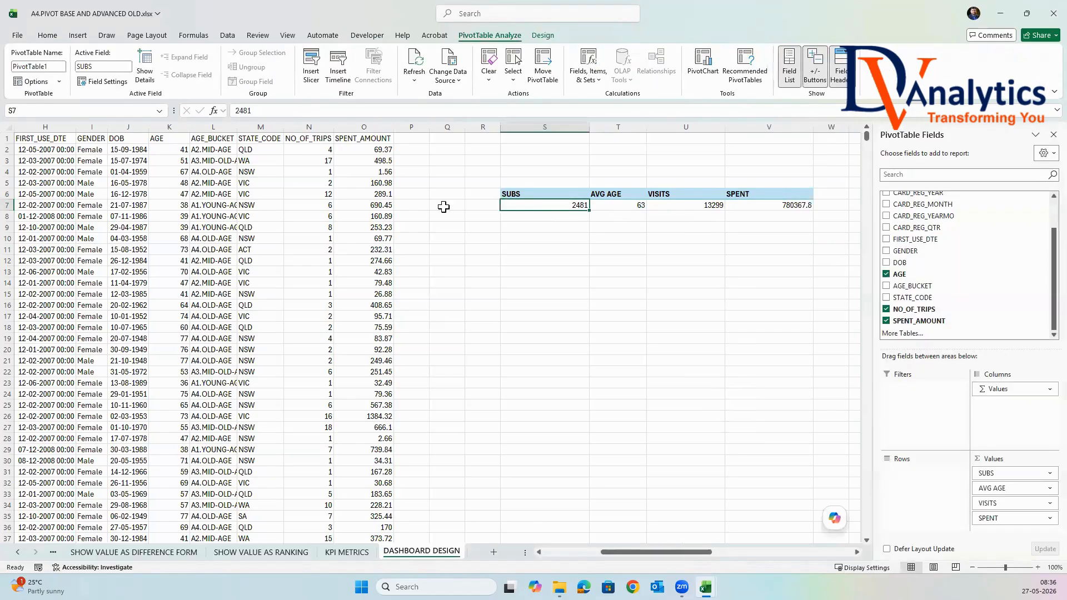
{"action": "key", "text": "Right"}
{"action": "key", "text": "Right"}
{"action": "key", "text": "Right"}
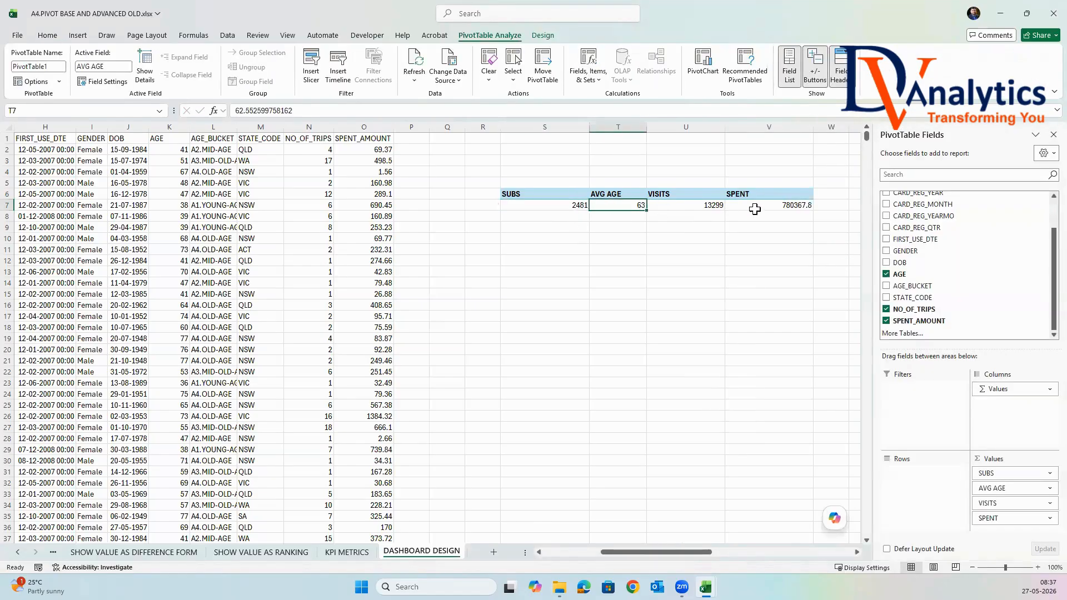
Copy the overall KPI PivotTable to cell S13 and add Company to the copy's rows.
{"action": "left_click_drag", "start_coordinate": [573, 194], "coordinate": [761, 215]}
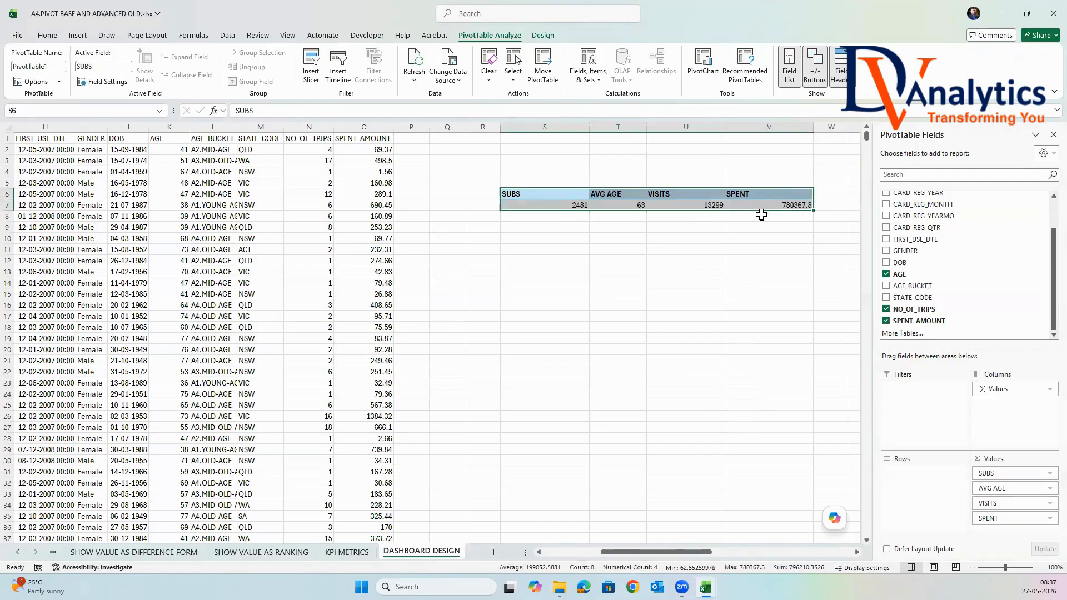
{"action": "key", "text": "ctrl+c"}
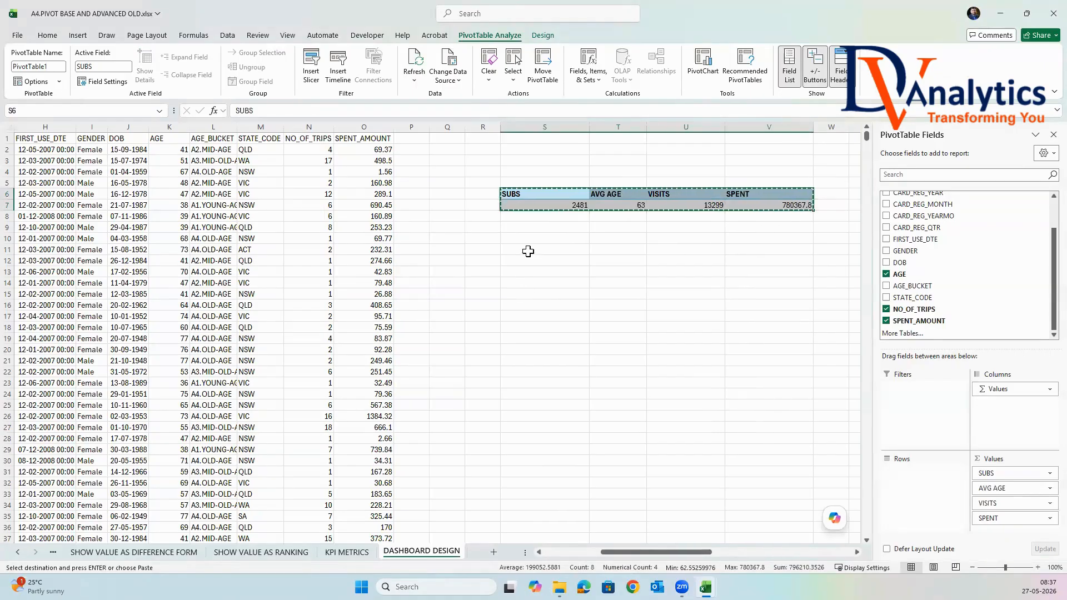
{"action": "left_click", "coordinate": [527, 268]}
{"action": "key", "text": "ctrl+v"}
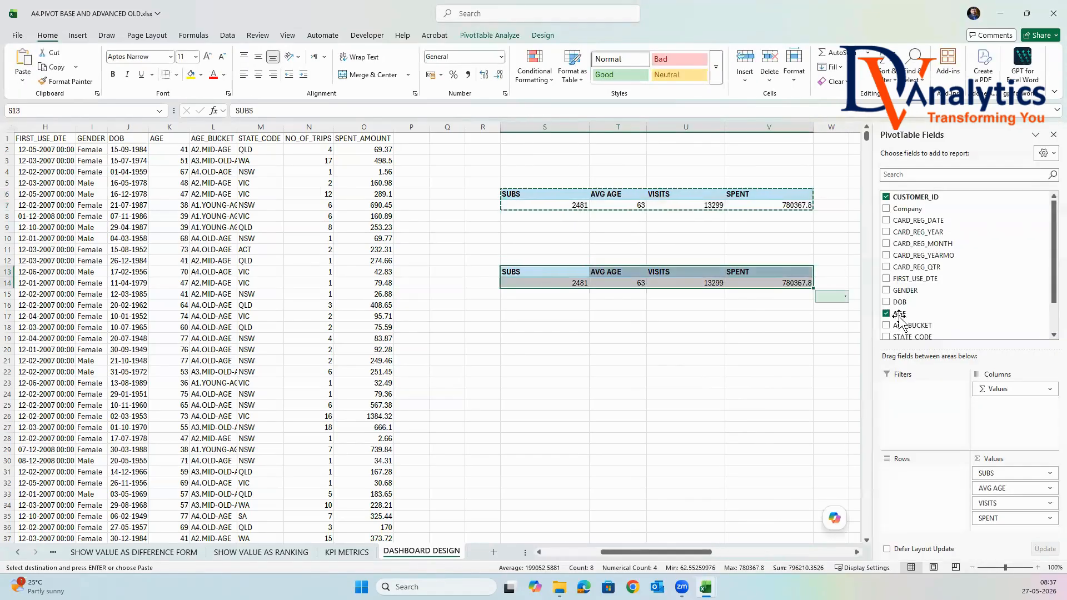
{"action": "left_click_drag", "start_coordinate": [905, 210], "coordinate": [925, 490]}
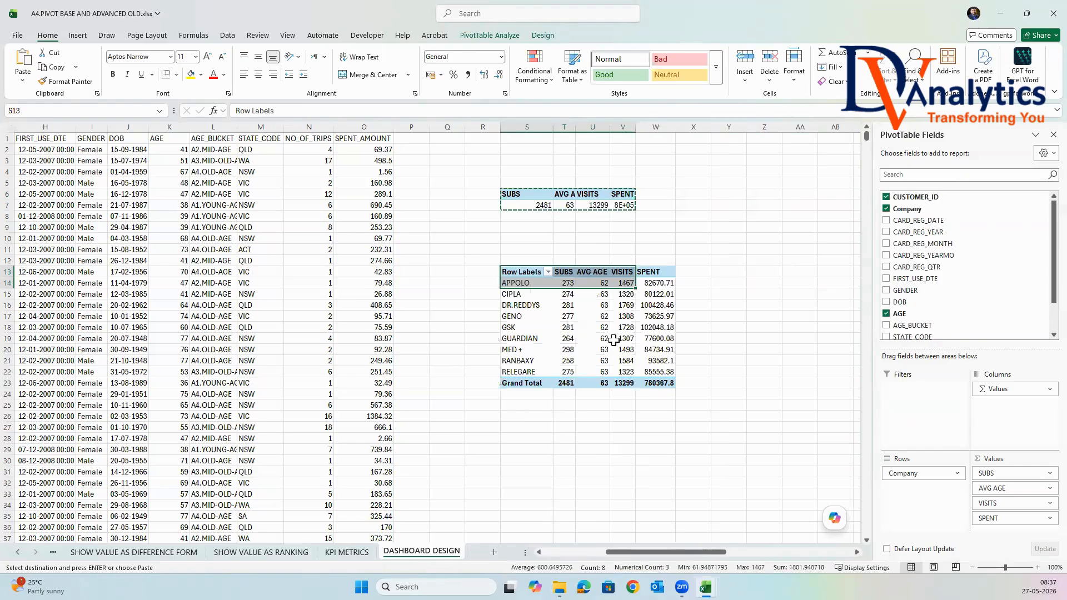
Remove AVG AGE and VISITS from the values of the company PivotTable.
{"action": "left_click", "coordinate": [705, 296]}
{"action": "left_click", "coordinate": [568, 263]}
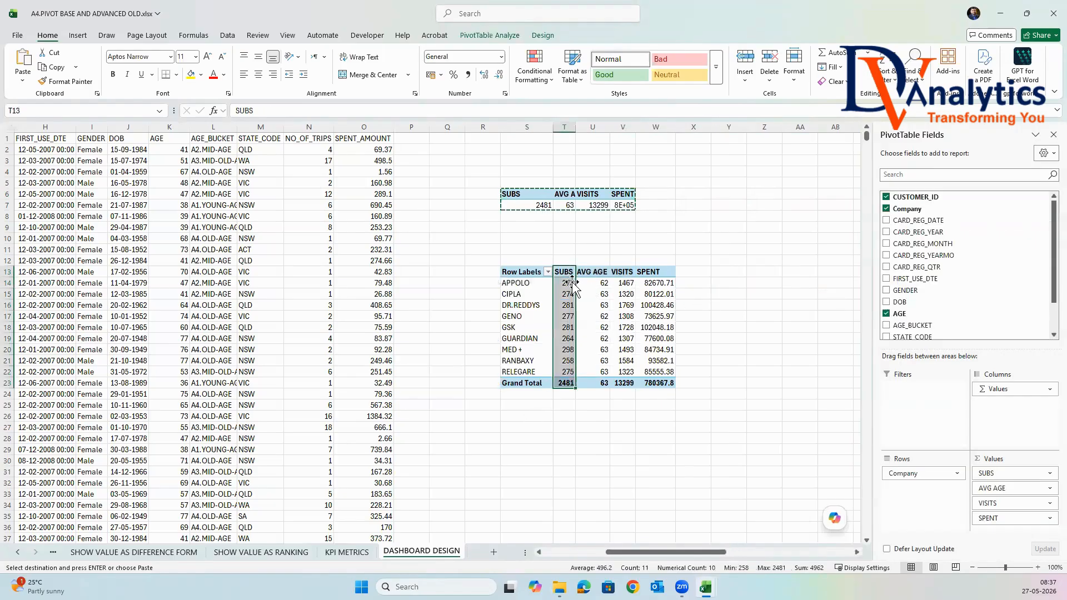
{"action": "left_click", "coordinate": [562, 273]}
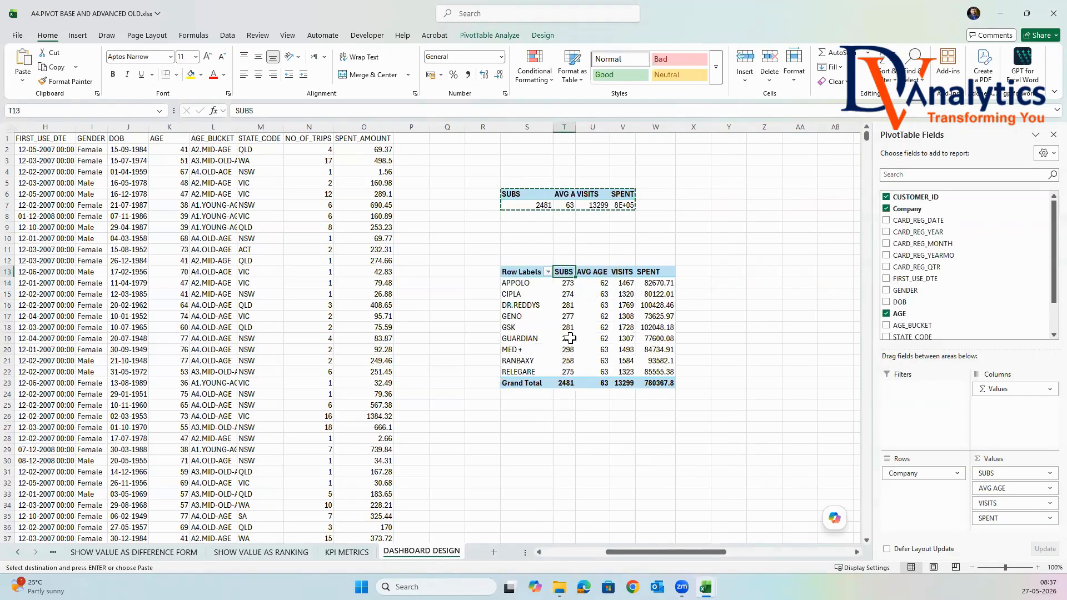
{"action": "left_click", "coordinate": [660, 283]}
{"action": "key", "text": "Down"}
{"action": "key", "text": "Down"}
{"action": "key", "text": "Down"}
{"action": "key", "text": "Down"}
{"action": "key", "text": "Down"}
{"action": "key", "text": "Down"}
{"action": "key", "text": "Down"}
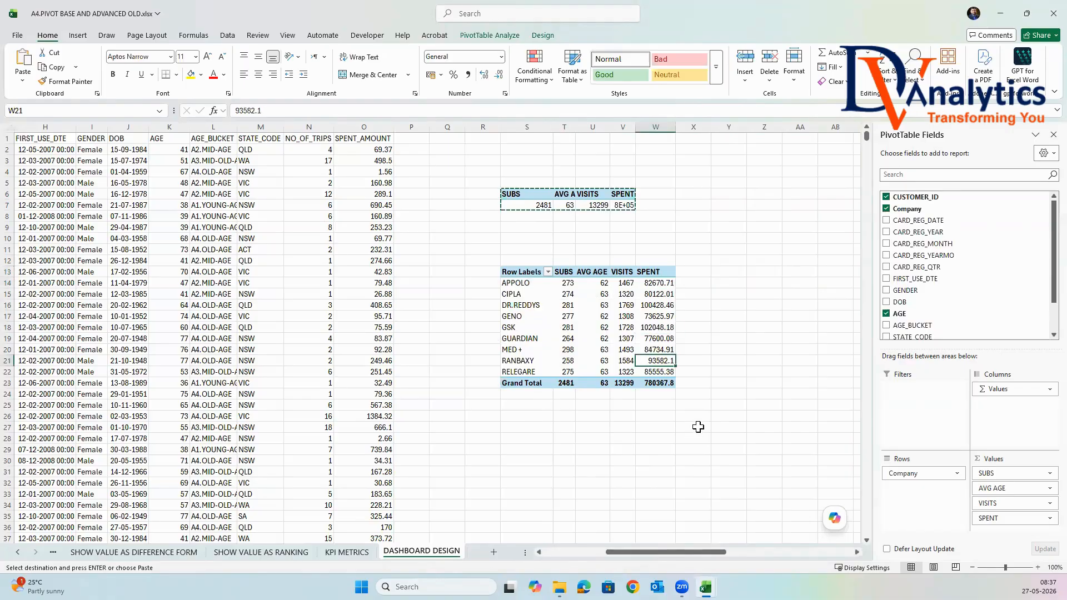
{"action": "left_click_drag", "start_coordinate": [1000, 489], "coordinate": [1002, 338]}
{"action": "left_click_drag", "start_coordinate": [993, 489], "coordinate": [997, 336]}
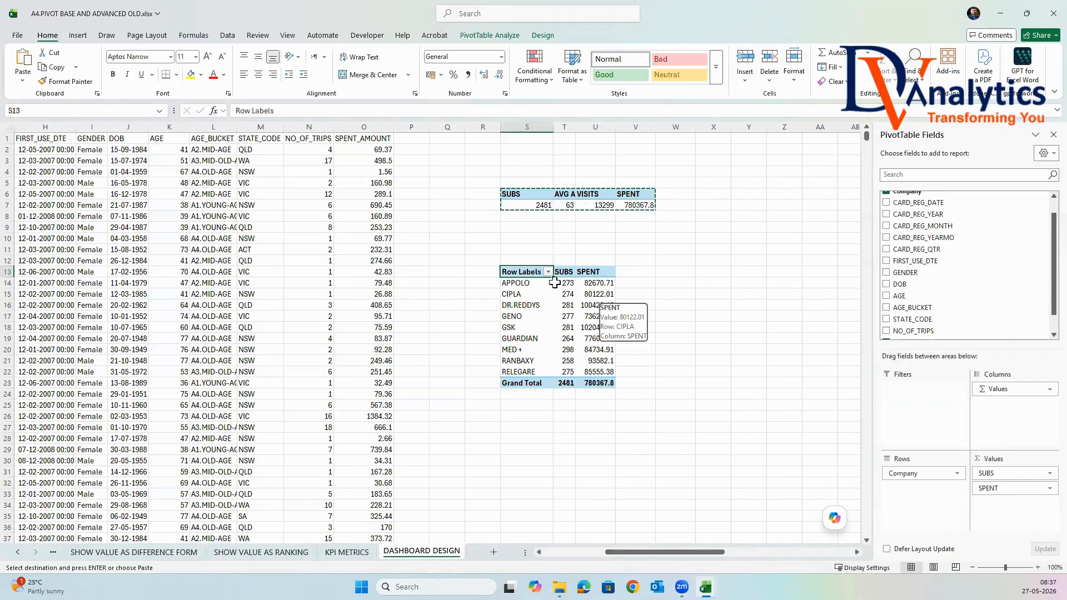
Copy the company PivotTable to cell S27 and replace Company with STATE_CODE in the copy's rows.
{"action": "left_click_drag", "start_coordinate": [533, 271], "coordinate": [591, 383]}
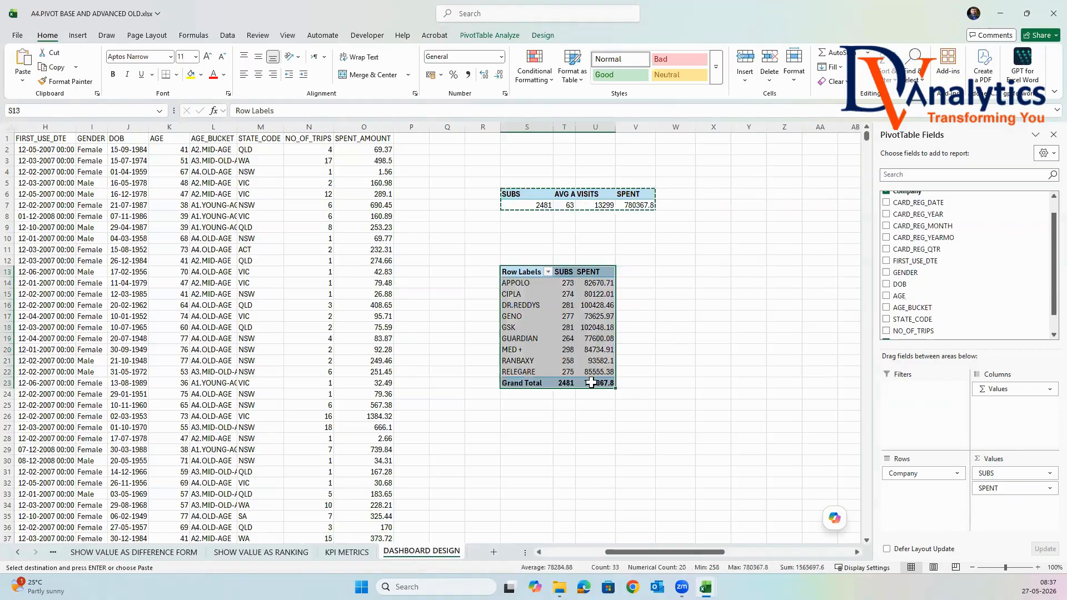
{"action": "key", "text": "ctrl+c"}
{"action": "left_click", "coordinate": [530, 429]}
{"action": "key", "text": "ctrl+v"}
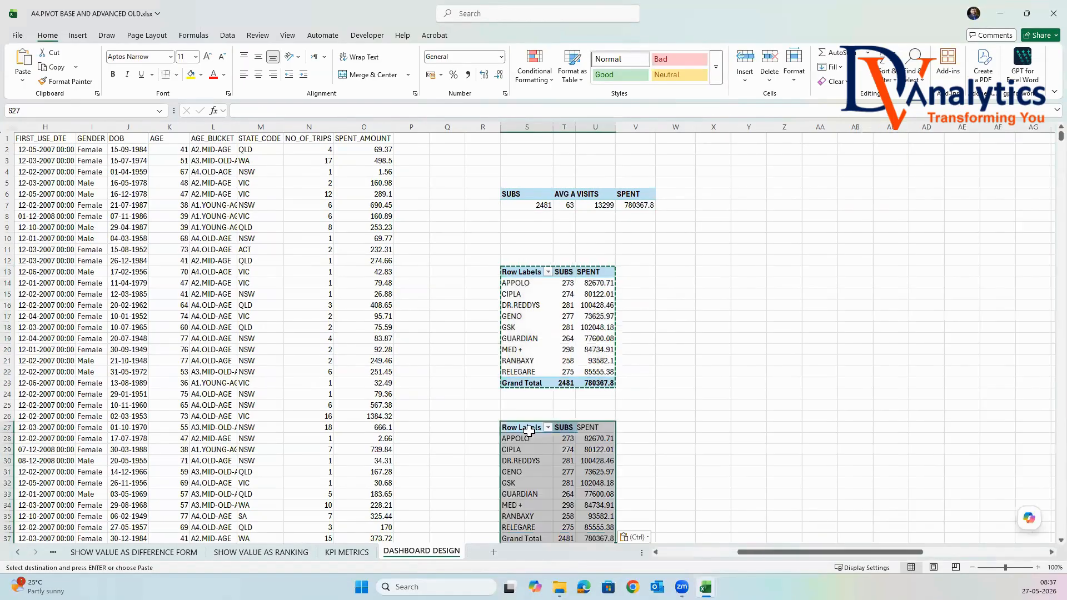
{"action": "scroll", "coordinate": [759, 452], "scroll_direction": "down", "scroll_amount": 2}
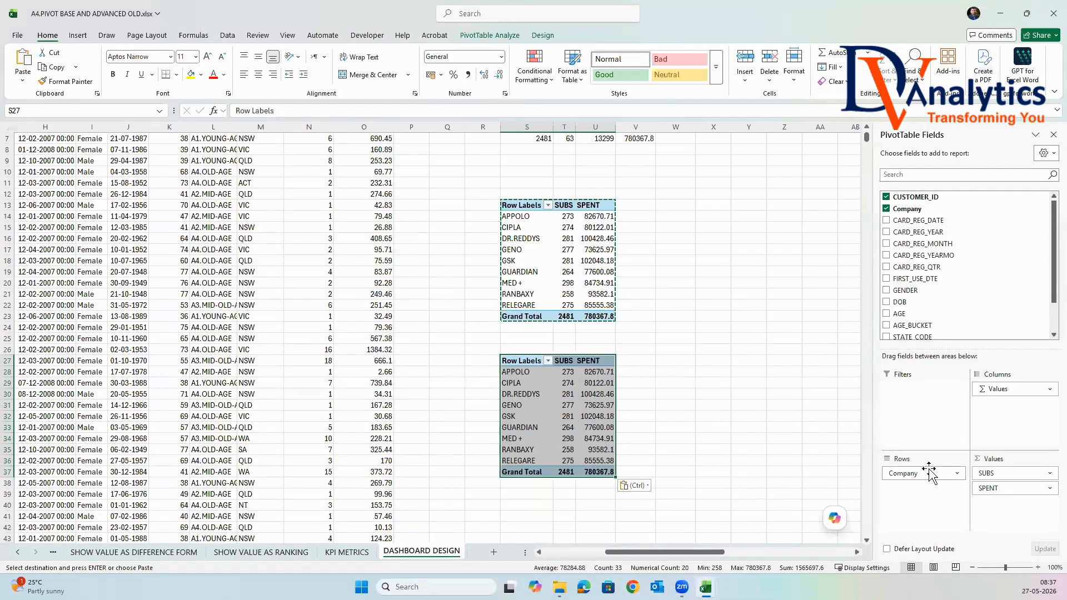
{"action": "left_click_drag", "start_coordinate": [928, 476], "coordinate": [949, 295]}
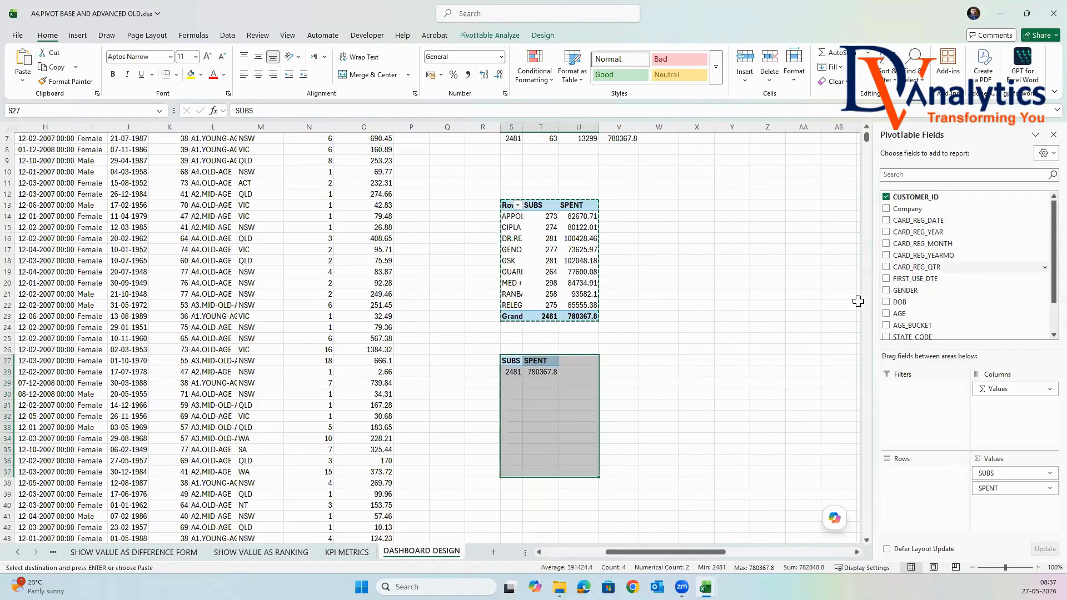
{"action": "scroll", "coordinate": [922, 300], "scroll_direction": "down", "scroll_amount": 1}
{"action": "left_click_drag", "start_coordinate": [919, 297], "coordinate": [929, 483]}
{"action": "left_click", "coordinate": [659, 371]}
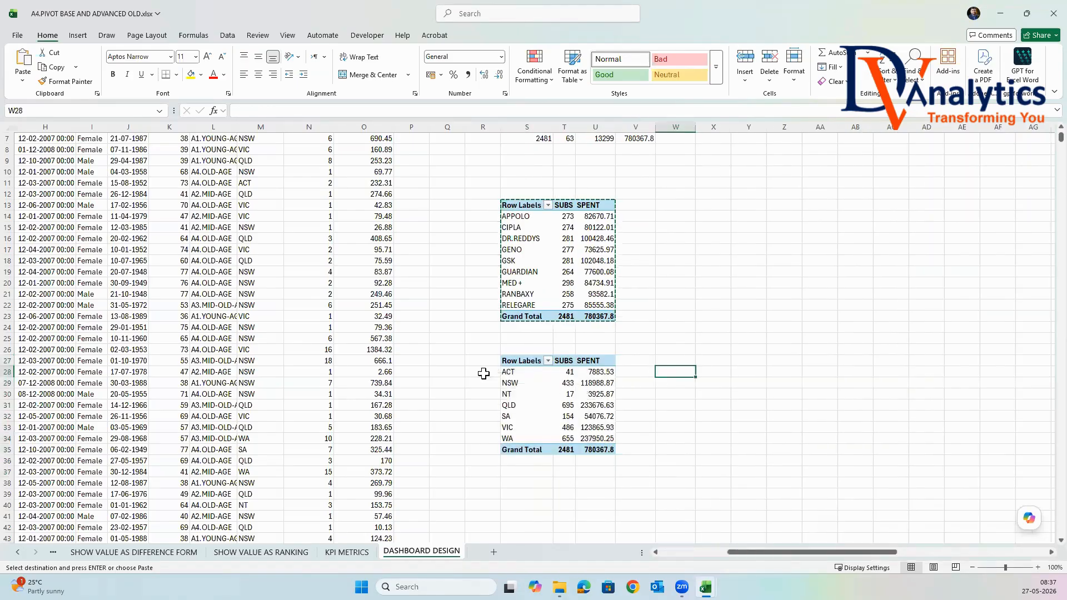
Copy the state PivotTable to cell S39 and replace STATE_CODE with GENDER in the copy's rows.
{"action": "left_click_drag", "start_coordinate": [522, 361], "coordinate": [593, 447]}
{"action": "key", "text": "ctrl+c"}
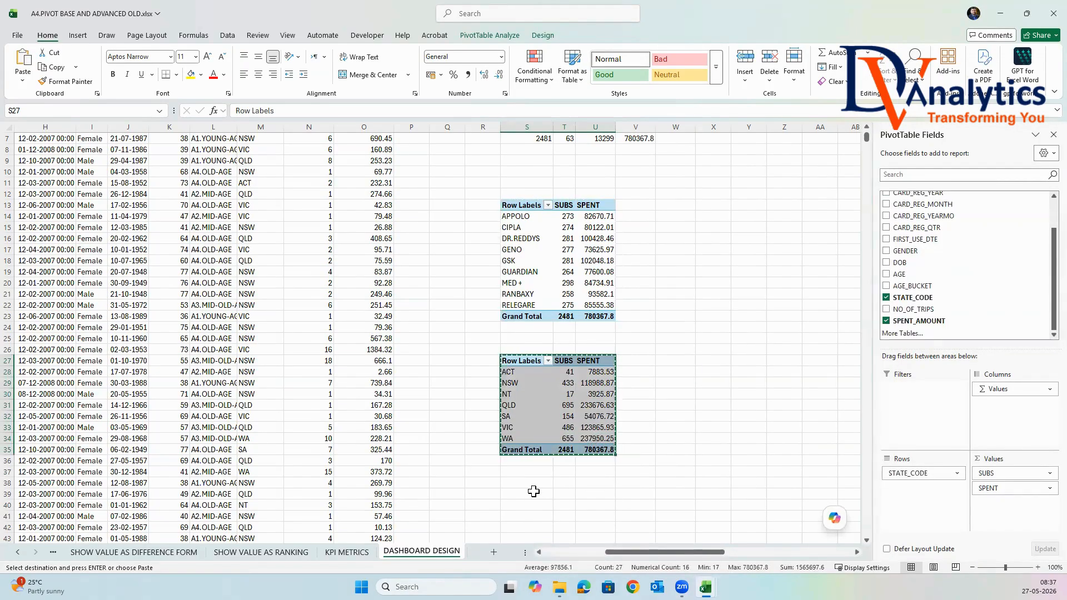
{"action": "left_click", "coordinate": [533, 491]}
{"action": "key", "text": "ctrl+v"}
{"action": "scroll", "coordinate": [647, 452], "scroll_direction": "down", "scroll_amount": 3}
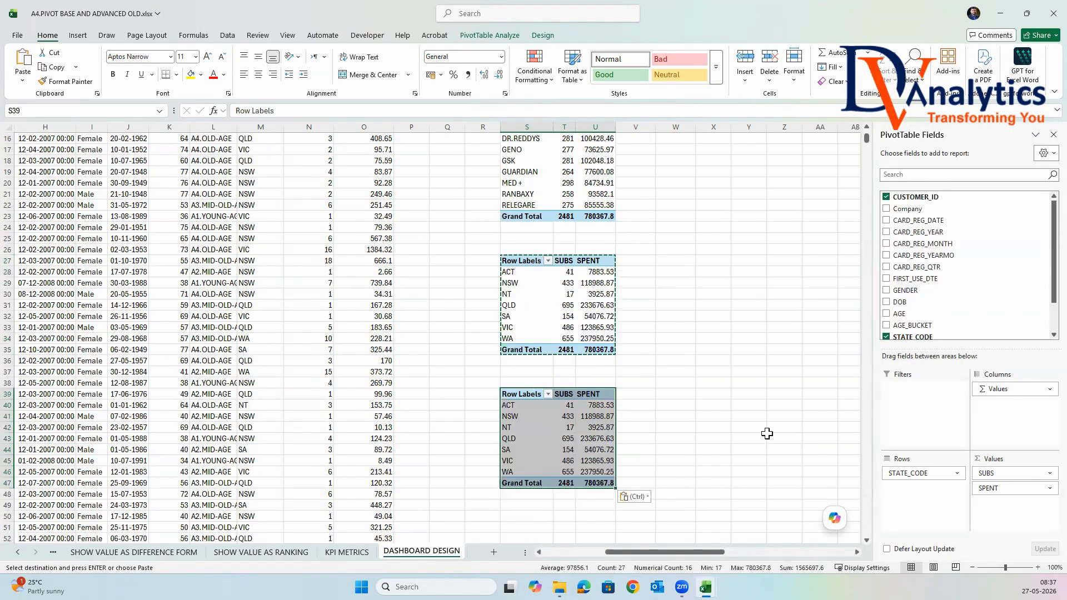
{"action": "left_click_drag", "start_coordinate": [946, 475], "coordinate": [920, 489]}
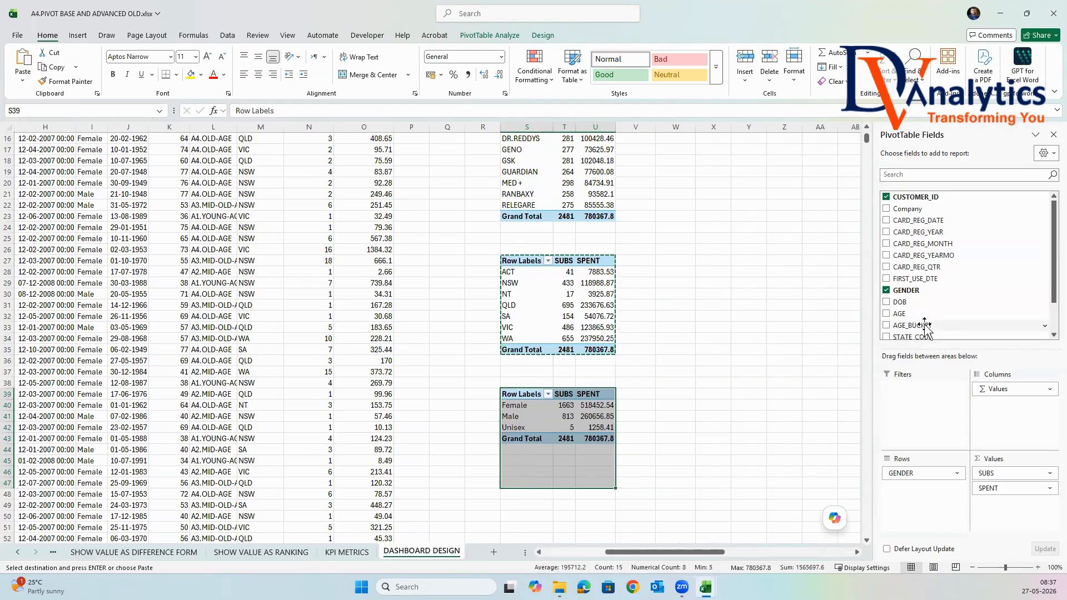
Add AGE_BUCKET to the columns of the gender PivotTable and remove SPENT from its values.
{"action": "left_click_drag", "start_coordinate": [919, 327], "coordinate": [1006, 412]}
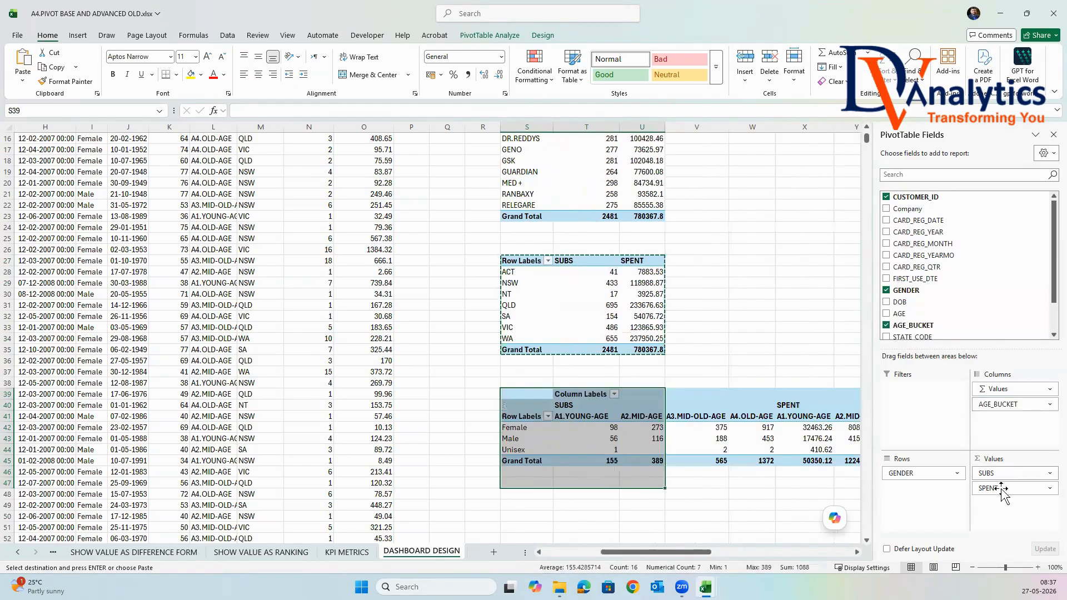
{"action": "left_click_drag", "start_coordinate": [1001, 489], "coordinate": [833, 361]}
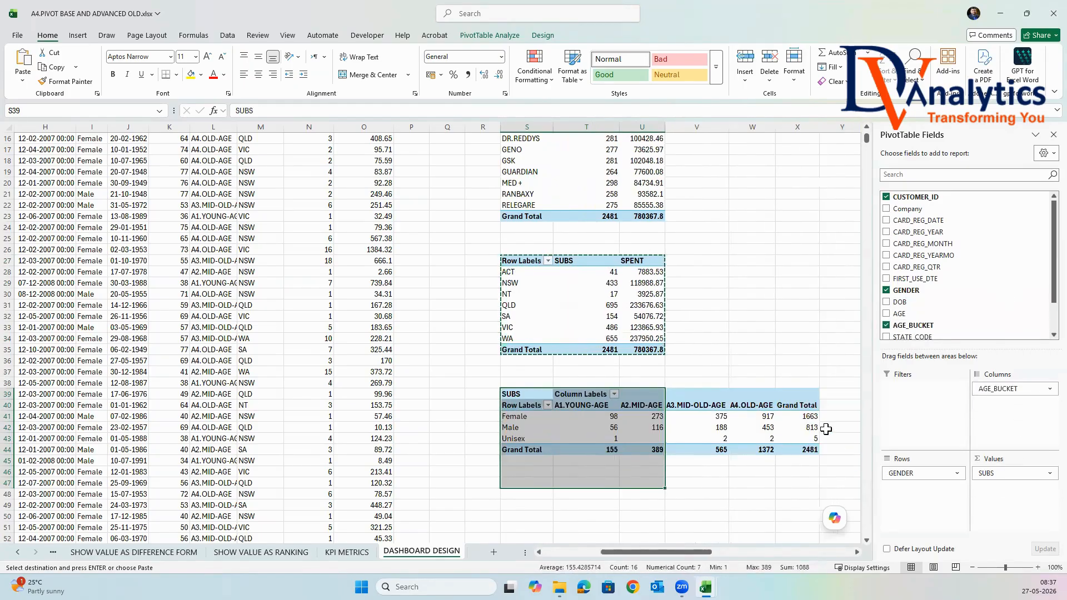
{"action": "left_click", "coordinate": [840, 427]}
Copy the state PivotTable to cell S47 and replace STATE_CODE with CARD_REG_MONTH in the copy's rows.
{"action": "scroll", "coordinate": [808, 432], "scroll_direction": "up", "scroll_amount": 4}
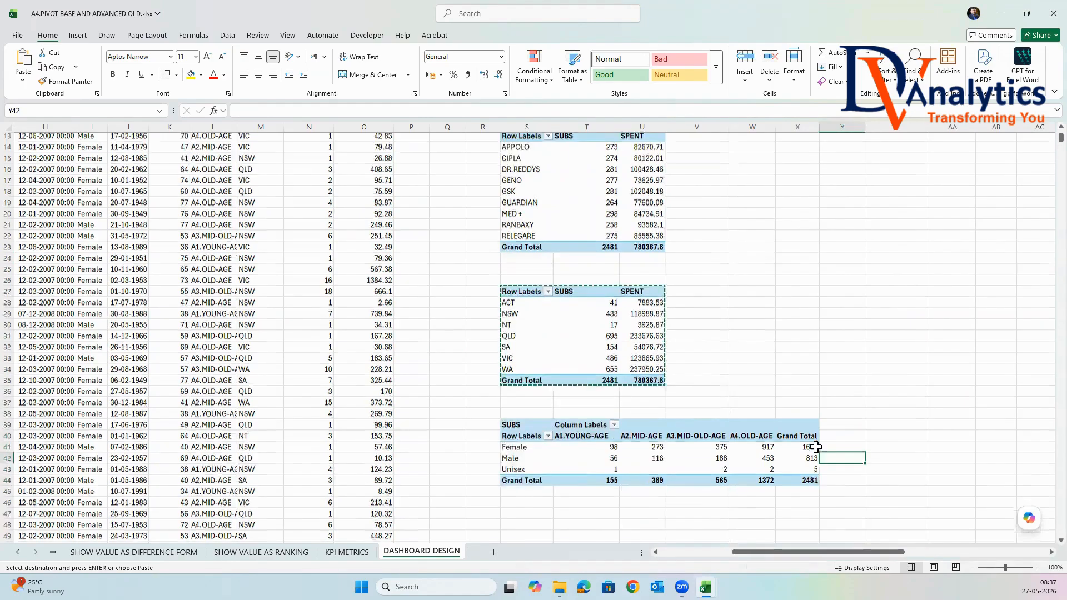
{"action": "scroll", "coordinate": [808, 432], "scroll_direction": "up", "scroll_amount": 1}
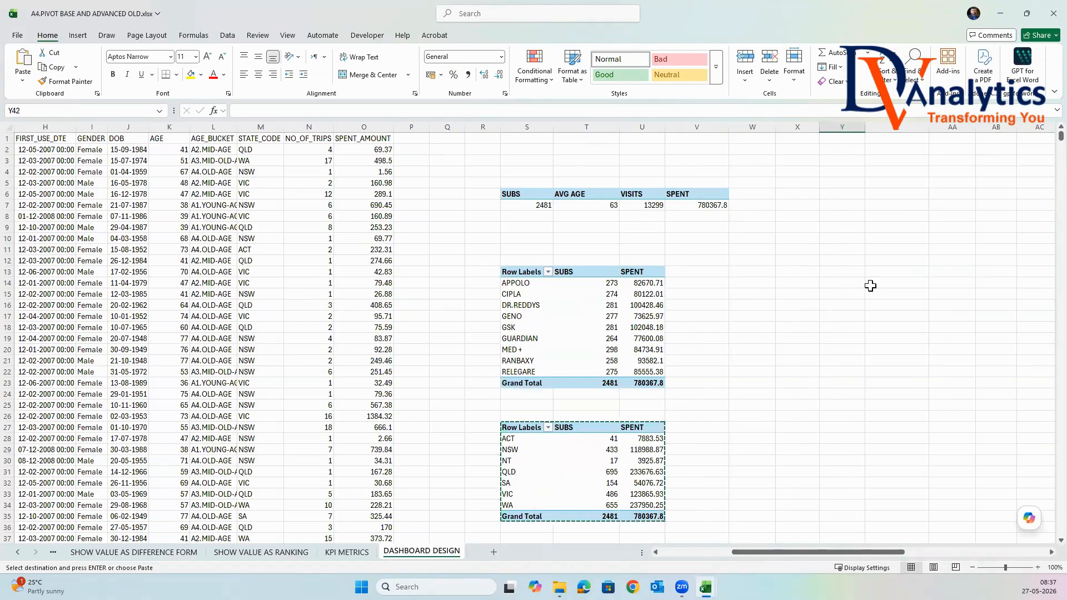
{"action": "scroll", "coordinate": [857, 274], "scroll_direction": "down", "scroll_amount": 4}
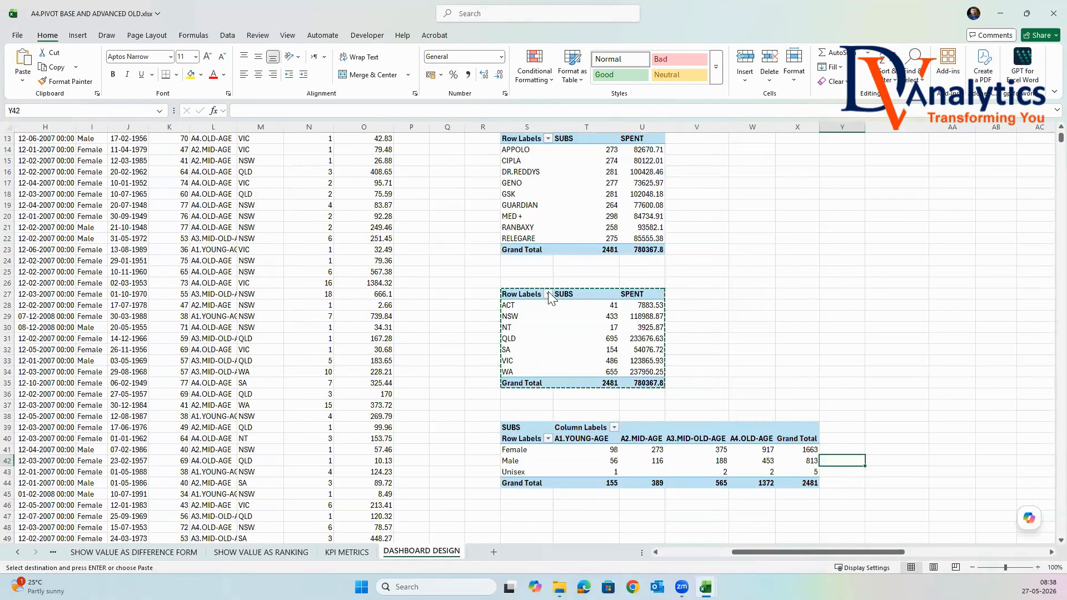
{"action": "left_click_drag", "start_coordinate": [532, 293], "coordinate": [639, 384]}
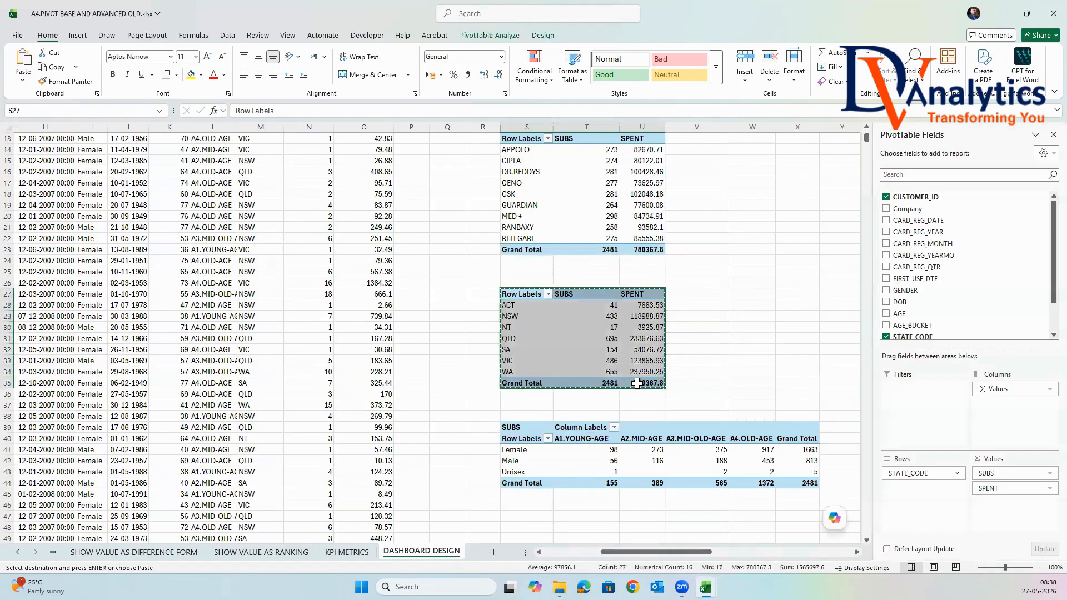
{"action": "left_click", "coordinate": [527, 515]}
{"action": "key", "text": "ctrl+v"}
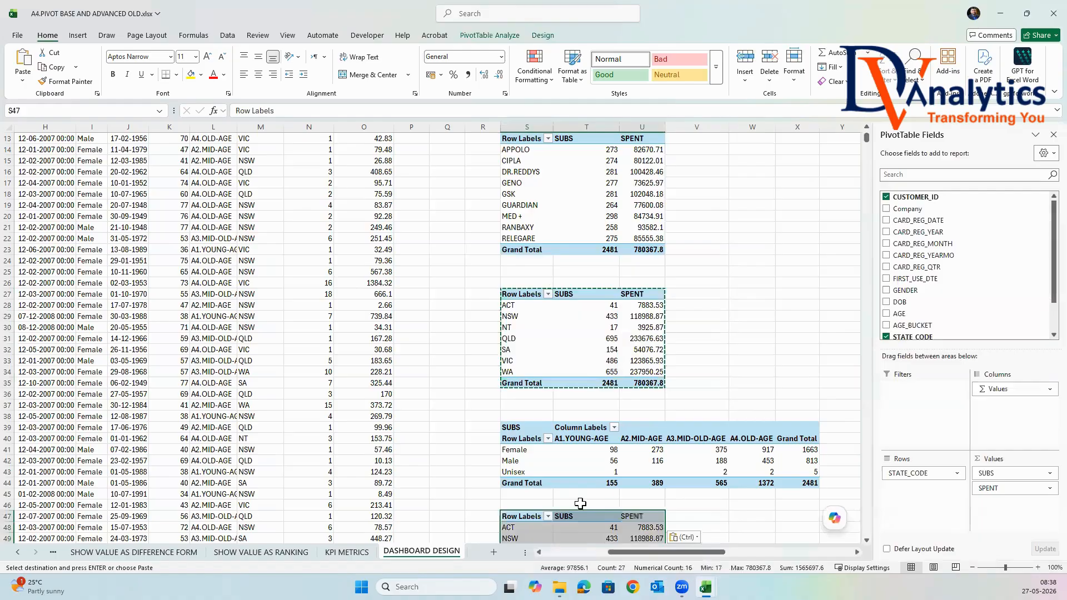
{"action": "scroll", "coordinate": [610, 488], "scroll_direction": "down", "scroll_amount": 4}
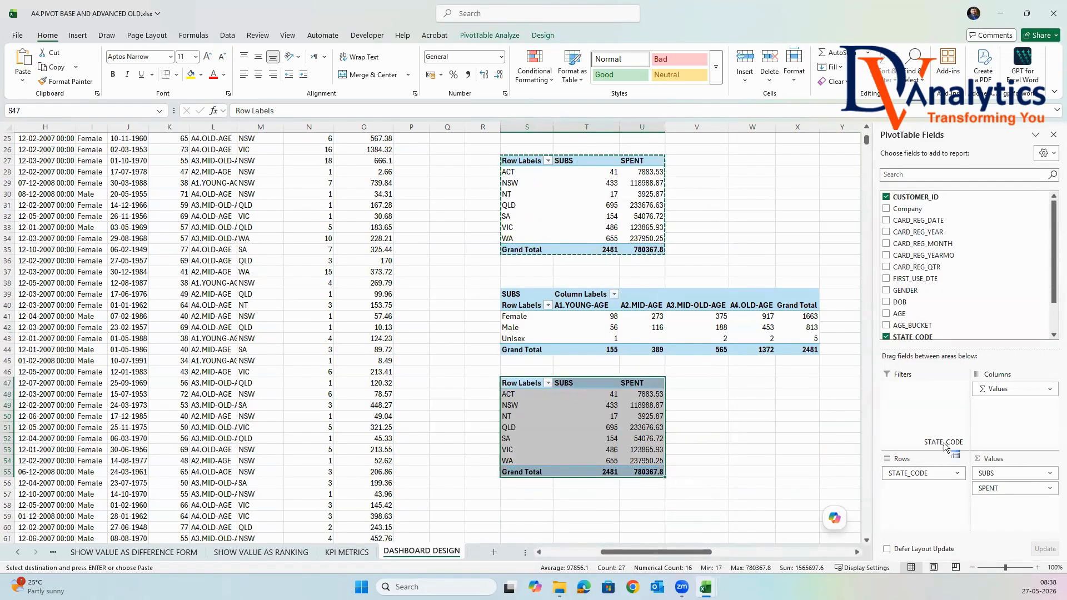
{"action": "left_click_drag", "start_coordinate": [931, 243], "coordinate": [919, 474]}
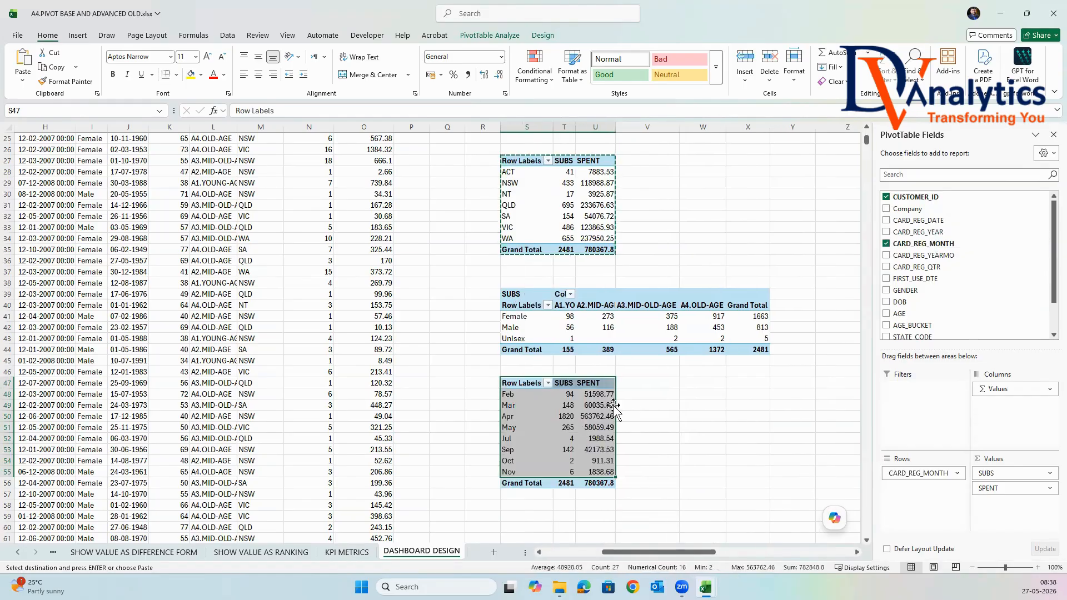
Review the month labels and their SUBS and SPENT values in the registration-month PivotTable.
{"action": "left_click", "coordinate": [598, 406]}
{"action": "left_click_drag", "start_coordinate": [564, 394], "coordinate": [567, 461]}
{"action": "left_click", "coordinate": [521, 395]}
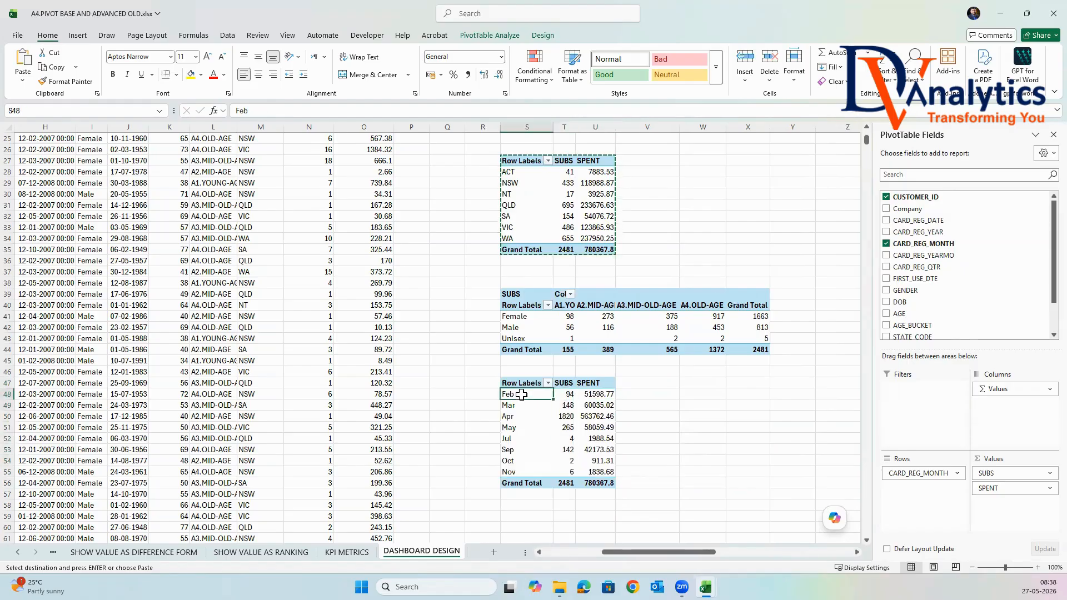
{"action": "left_click", "coordinate": [507, 435]}
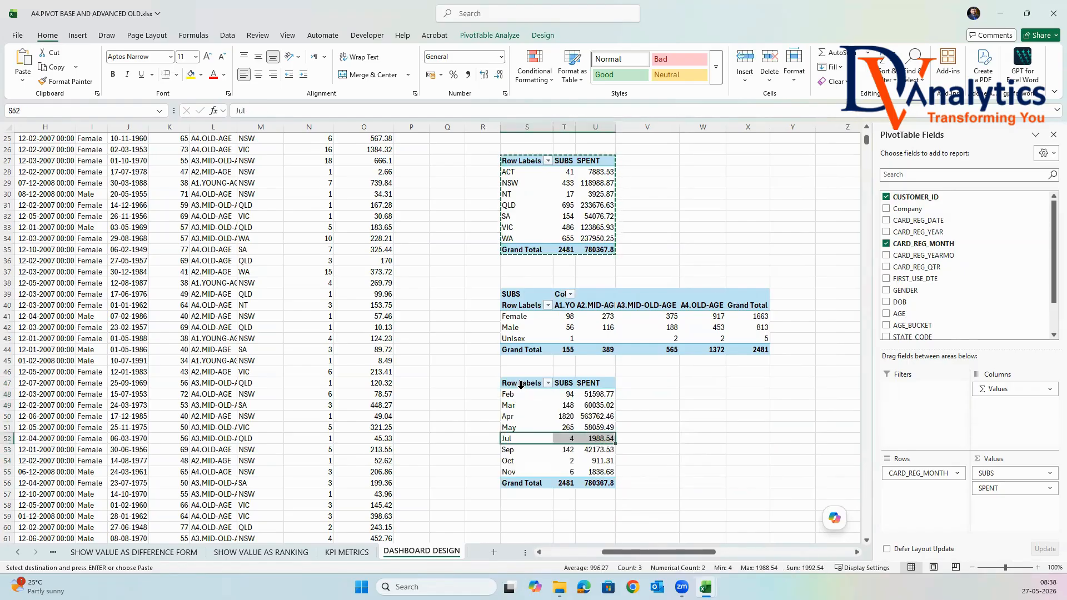
{"action": "left_click_drag", "start_coordinate": [521, 395], "coordinate": [521, 472]}
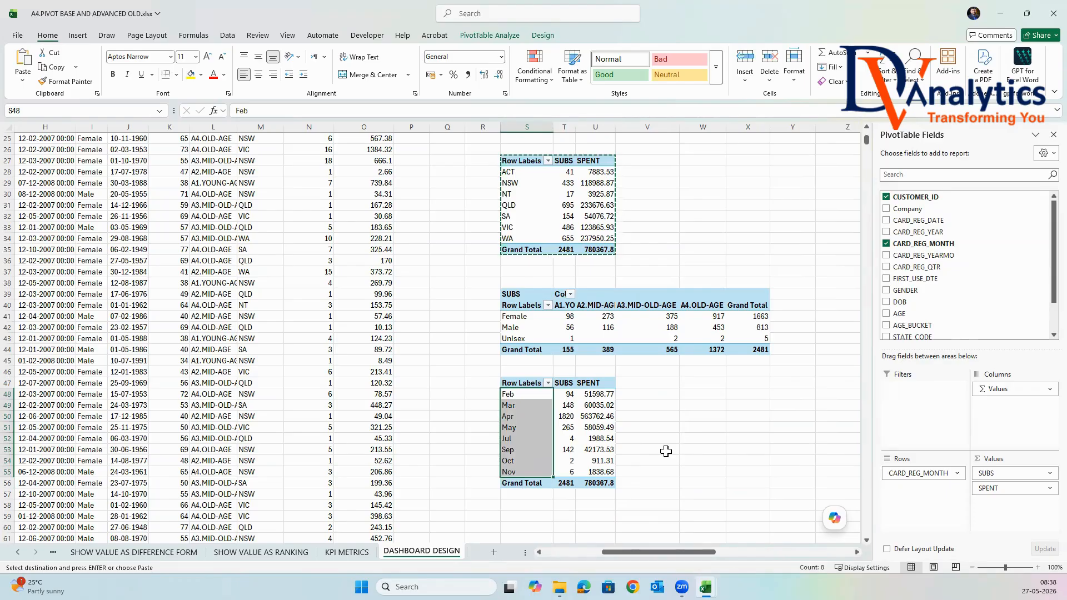
{"action": "left_click", "coordinate": [669, 437]}
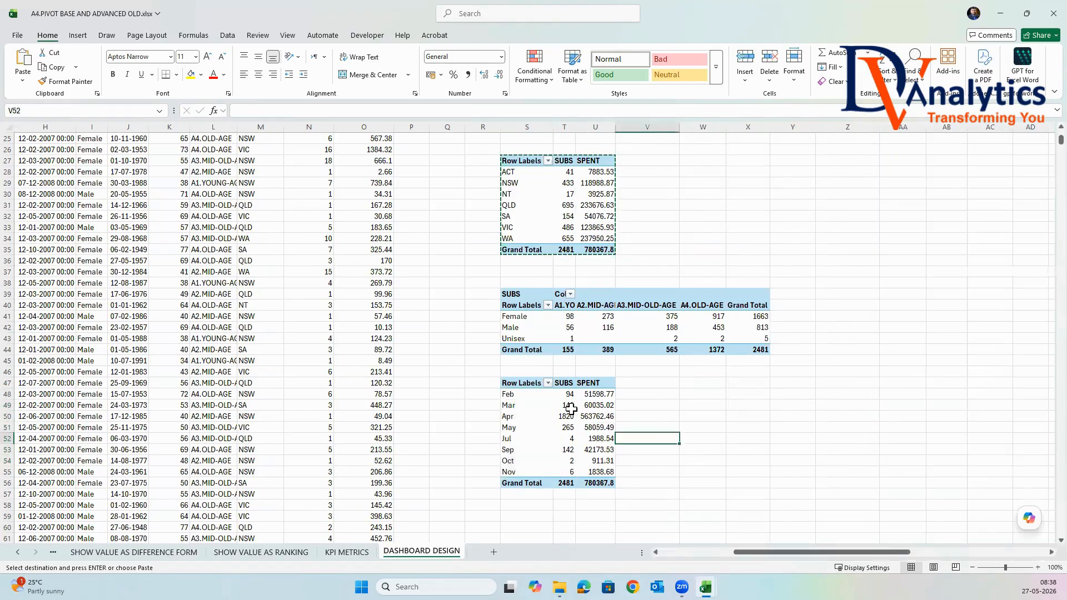
In cell S8, reference the overall PivotTable's SUBS value with the formula =GETPIVOTDATA("SUBS",$S$6).
{"action": "scroll", "coordinate": [683, 375], "scroll_direction": "up", "scroll_amount": 7}
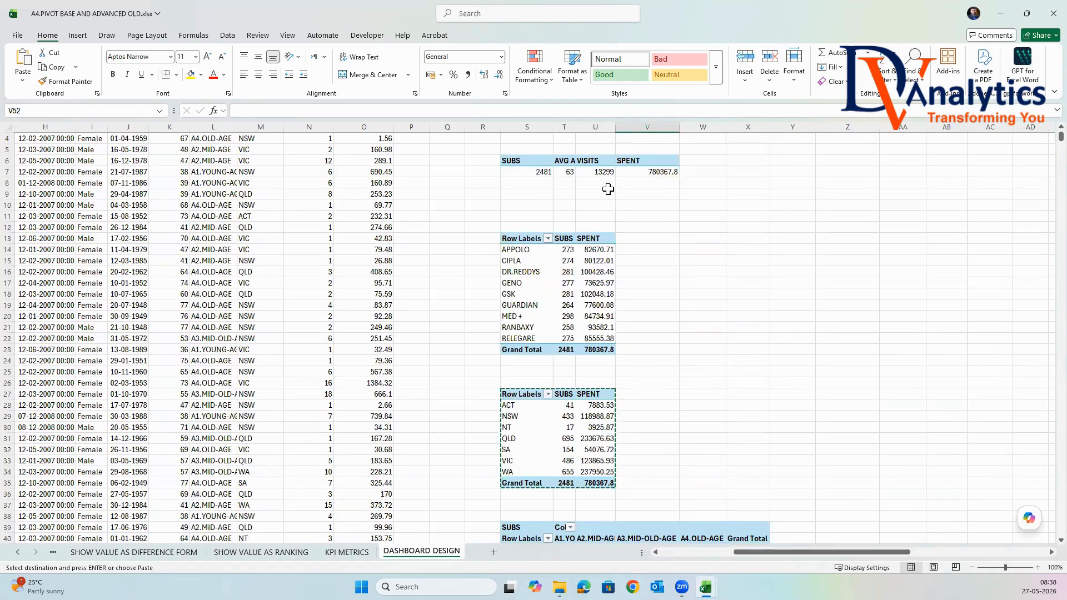
{"action": "left_click", "coordinate": [537, 185]}
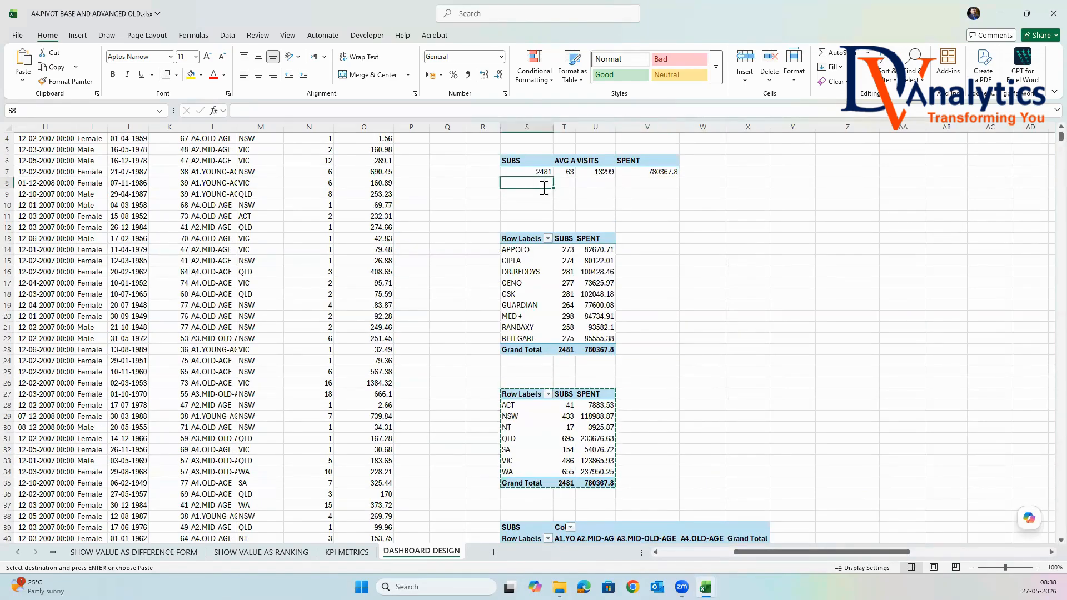
{"action": "type", "text": "="}
{"action": "left_click", "coordinate": [545, 173]}
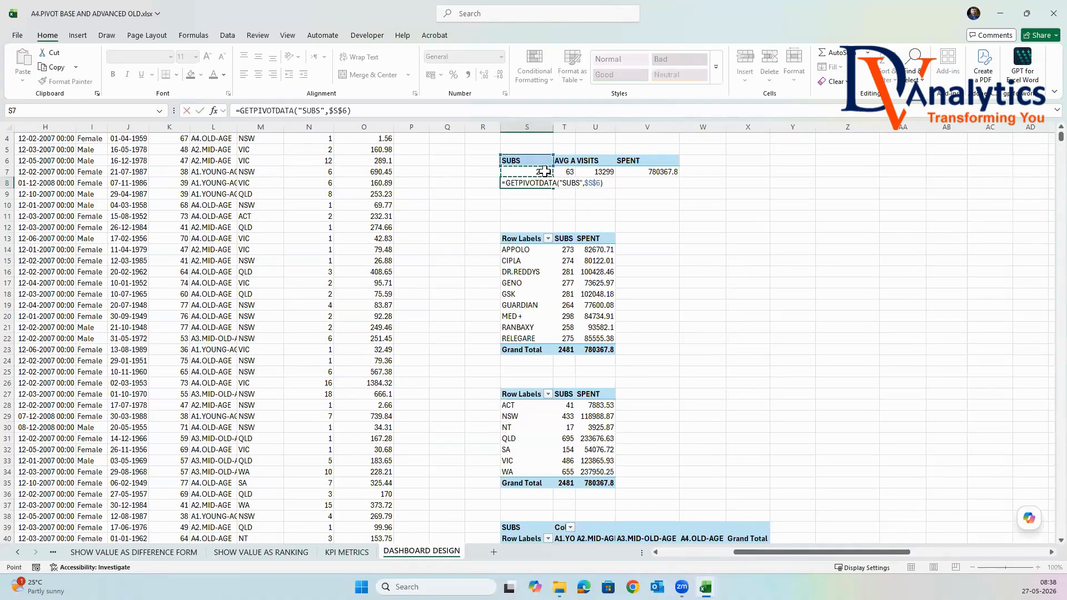
{"action": "key", "text": "Return"}
{"action": "left_click", "coordinate": [542, 183]}
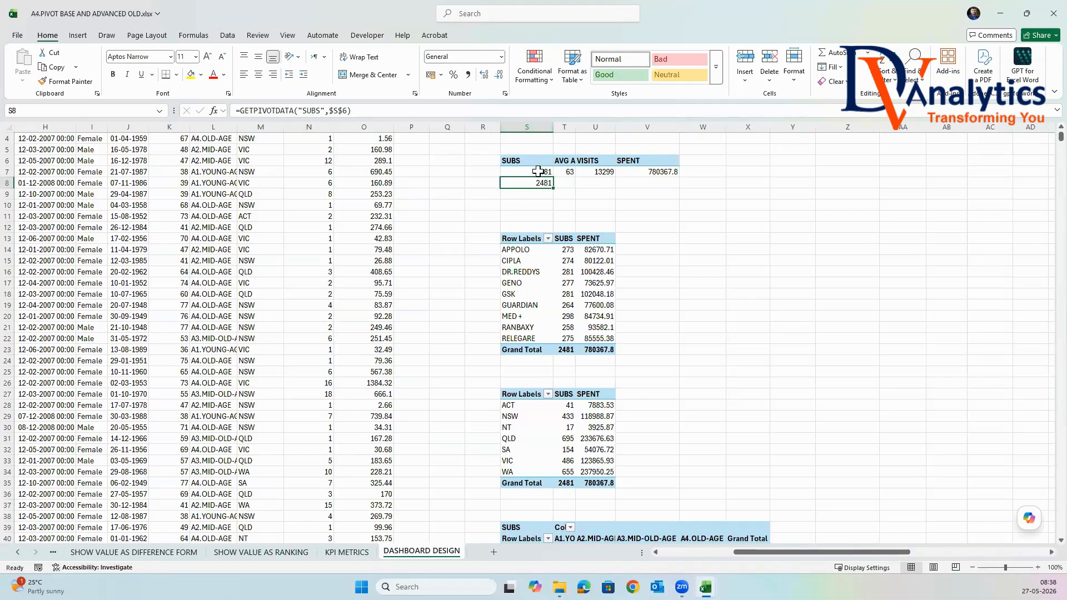
{"action": "mouse_move", "coordinate": [537, 171]}
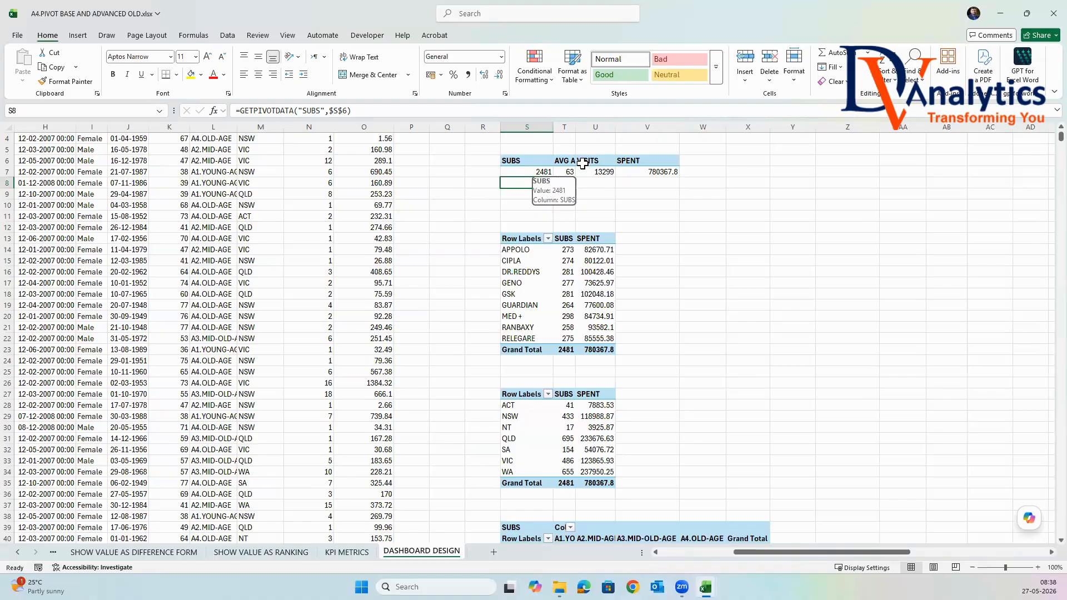
{"action": "scroll", "coordinate": [889, 193], "scroll_direction": "up", "scroll_amount": 1}
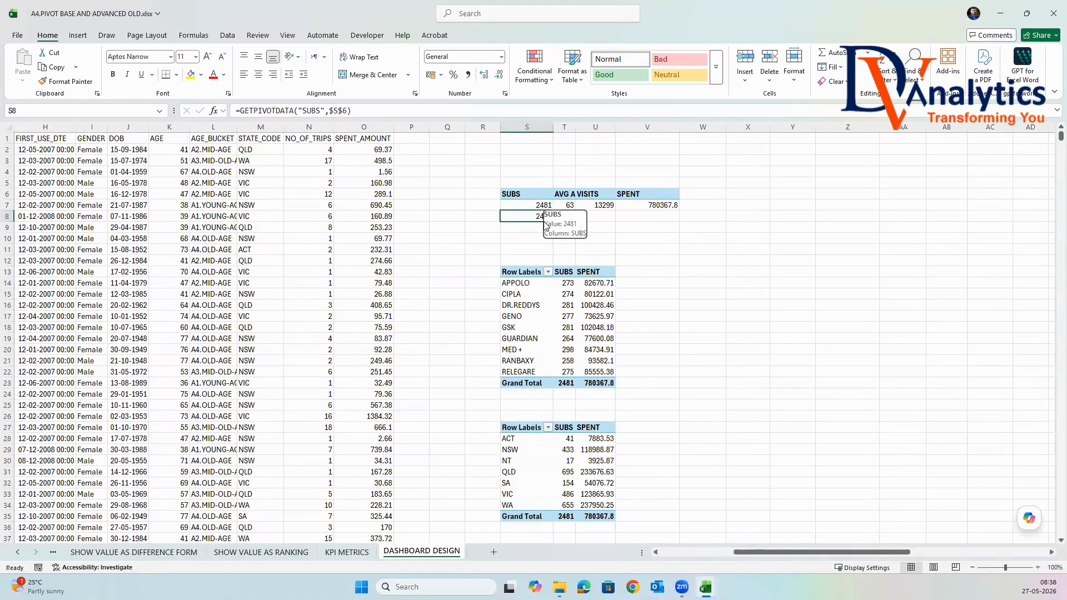
In cell T8, reference the overall PivotTable's AVG AGE value with the formula =GETPIVOTDATA("AVG AGE",$S$6).
{"action": "left_click", "coordinate": [594, 228]}
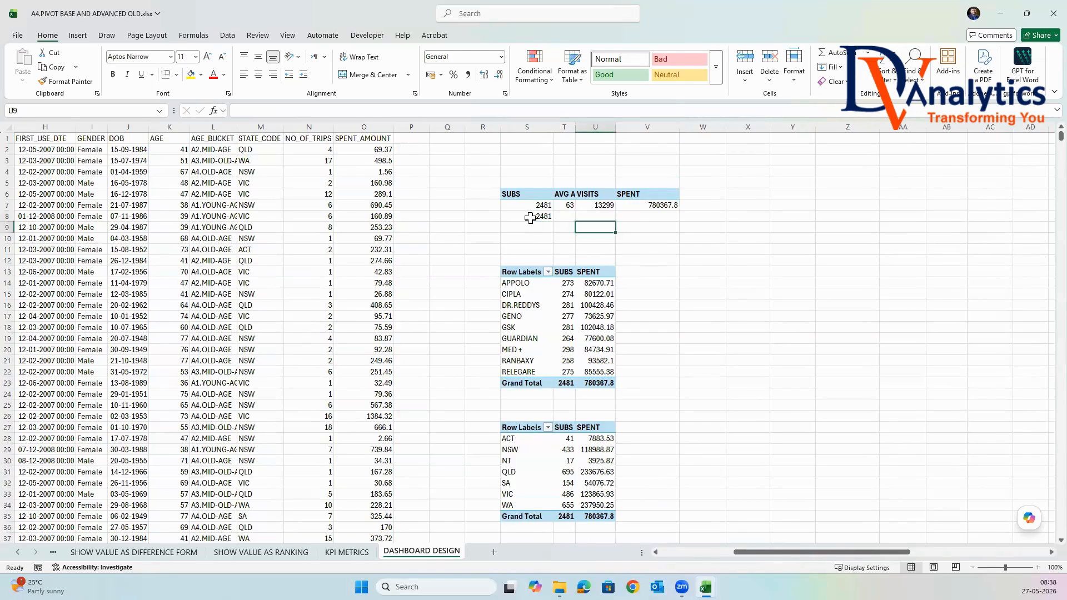
{"action": "left_click", "coordinate": [573, 217]}
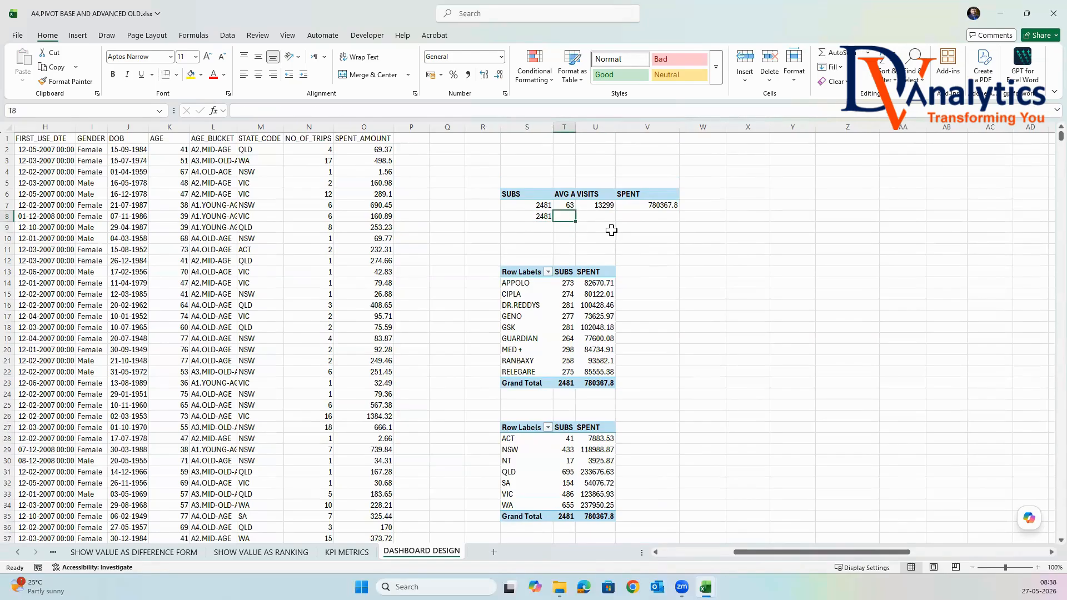
{"action": "type", "text": "="}
{"action": "left_click", "coordinate": [569, 206]}
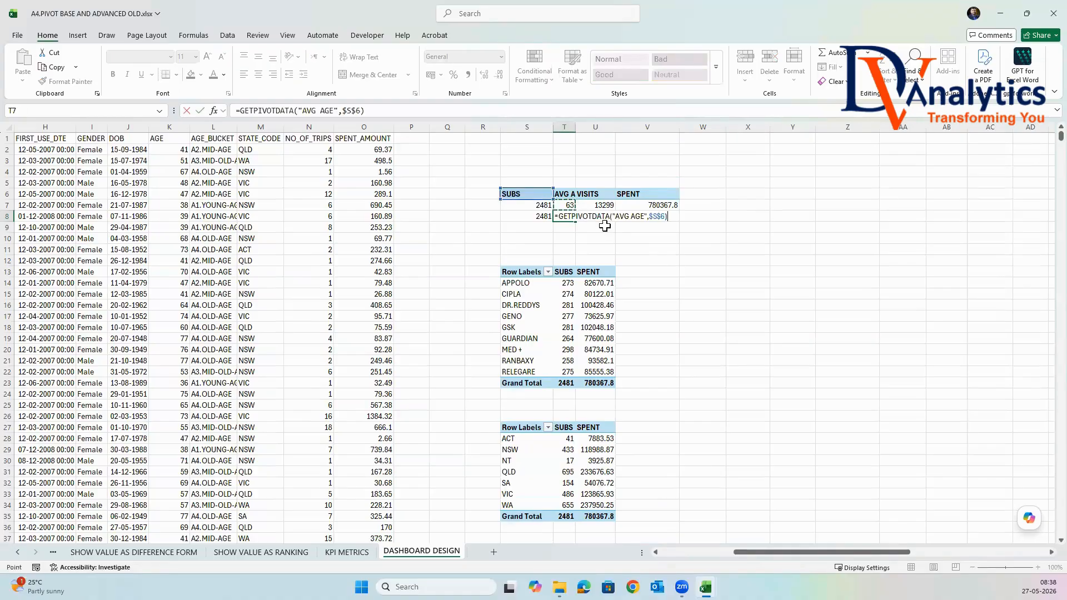
{"action": "key", "text": "Return"}
In cell U8, reference the VISITS value of the overall PivotTable from U7.
{"action": "left_click", "coordinate": [605, 225]}
{"action": "left_click", "coordinate": [605, 214]}
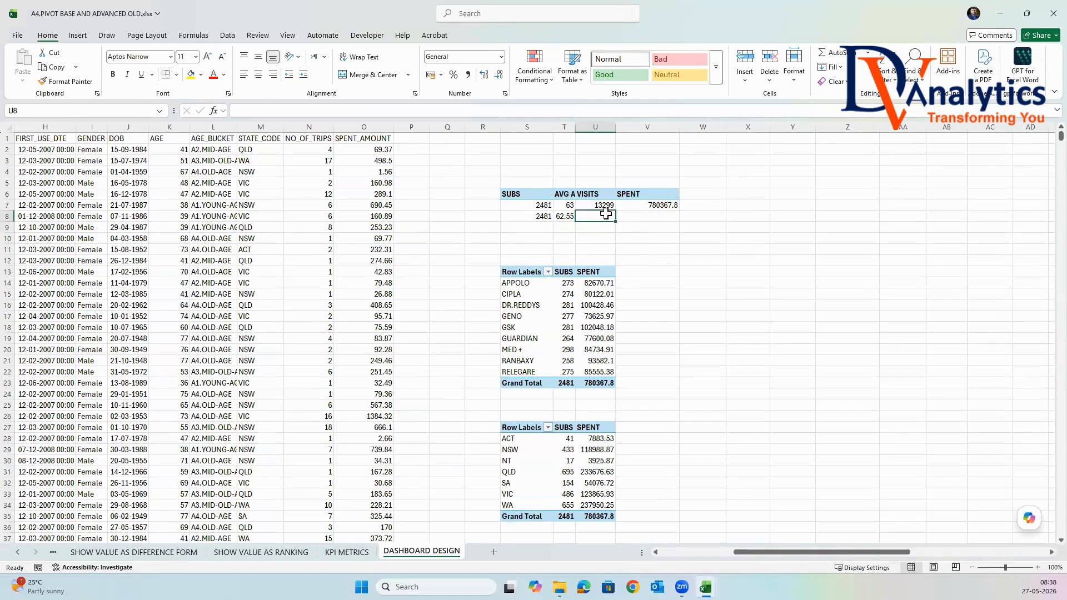
{"action": "type", "text": "="}
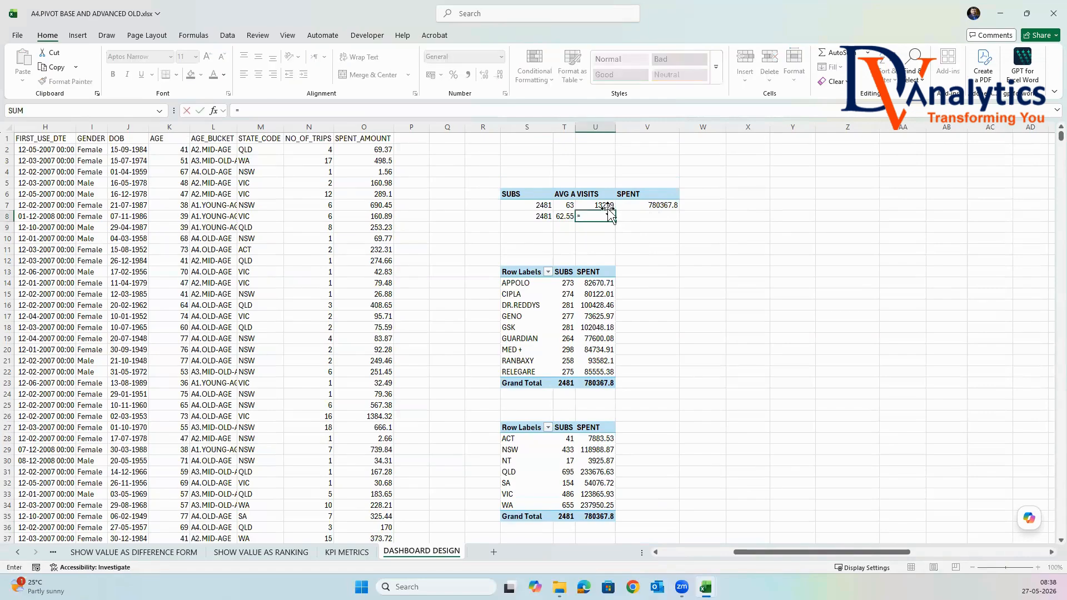
{"action": "left_click", "coordinate": [603, 205]}
{"action": "key", "text": "Return"}
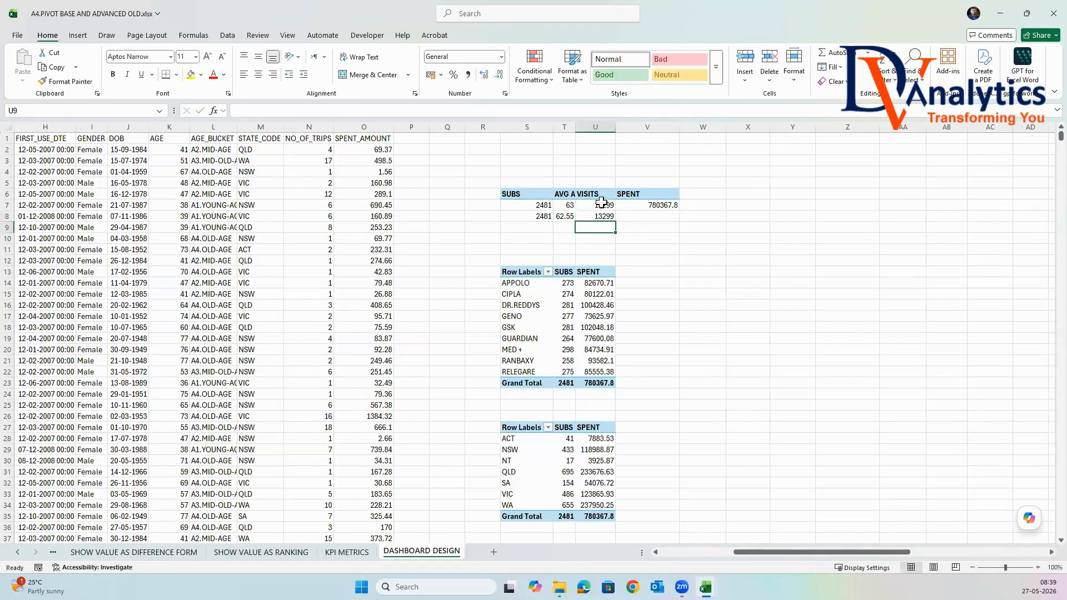
In cell V8, reference the overall PivotTable's SPENT value with the formula =GETPIVOTDATA("SPENT",$S$6).
{"action": "left_click", "coordinate": [640, 217]}
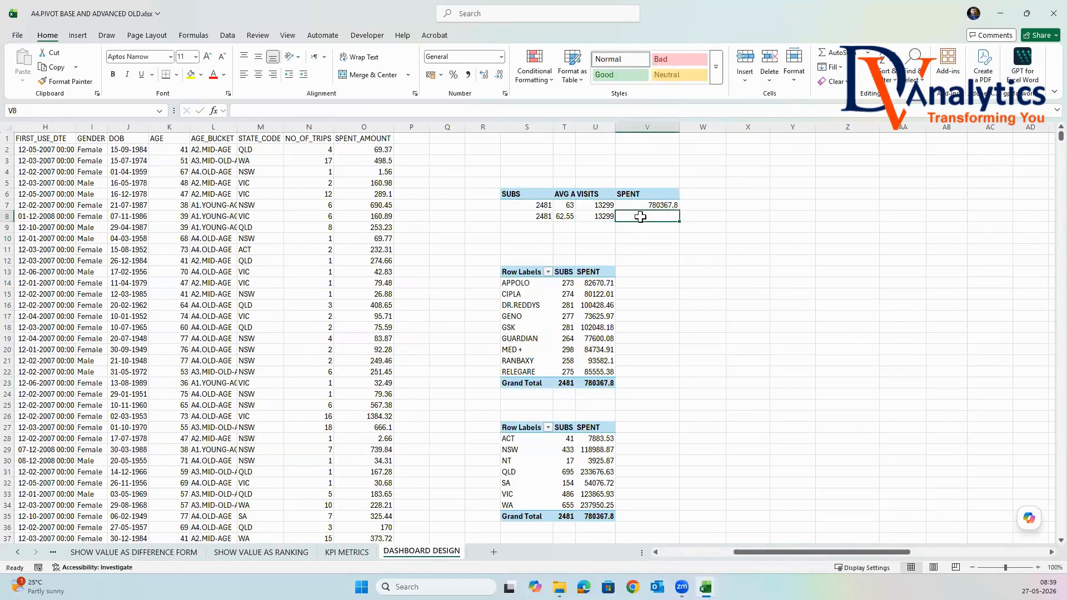
{"action": "type", "text": "="}
{"action": "left_click", "coordinate": [640, 205]}
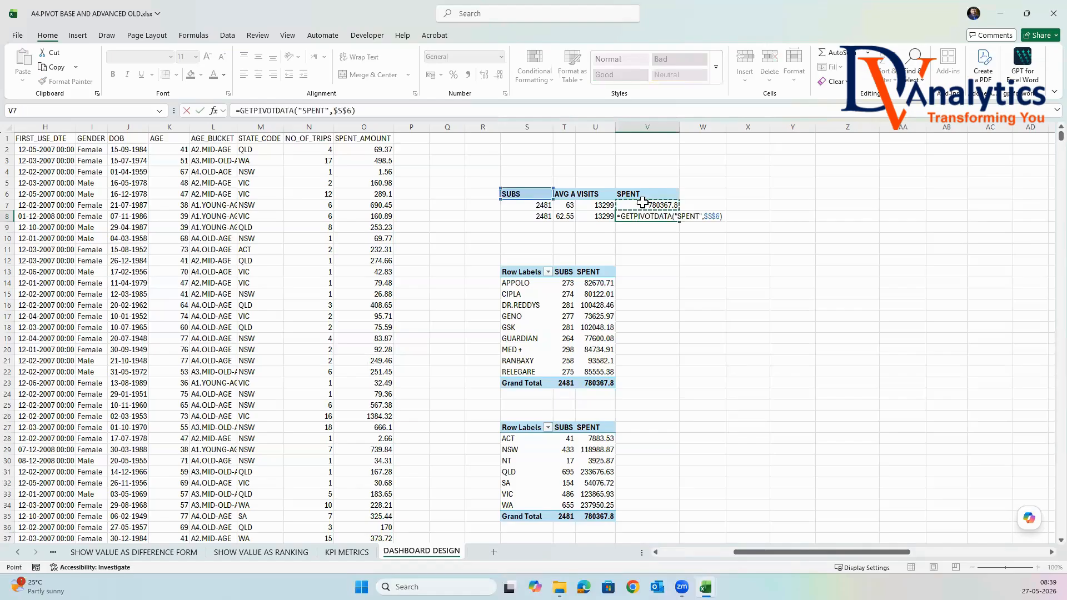
{"action": "key", "text": "Return"}
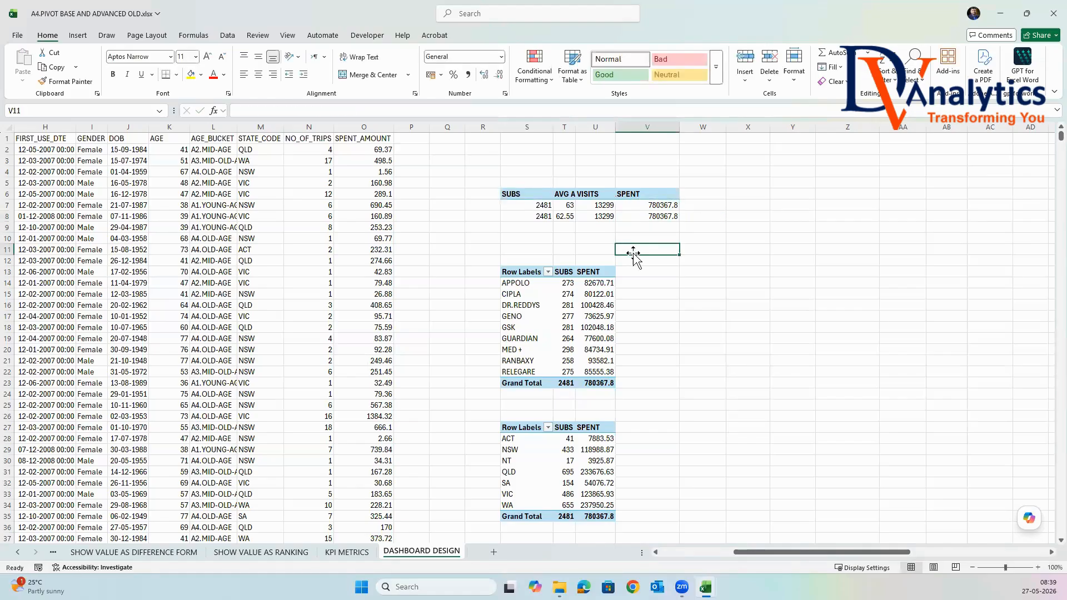
Set the number format of the overall PivotTable's SUBS value to Number with 0 decimal places and a 1000 separator.
{"action": "left_click_drag", "start_coordinate": [537, 205], "coordinate": [607, 206]}
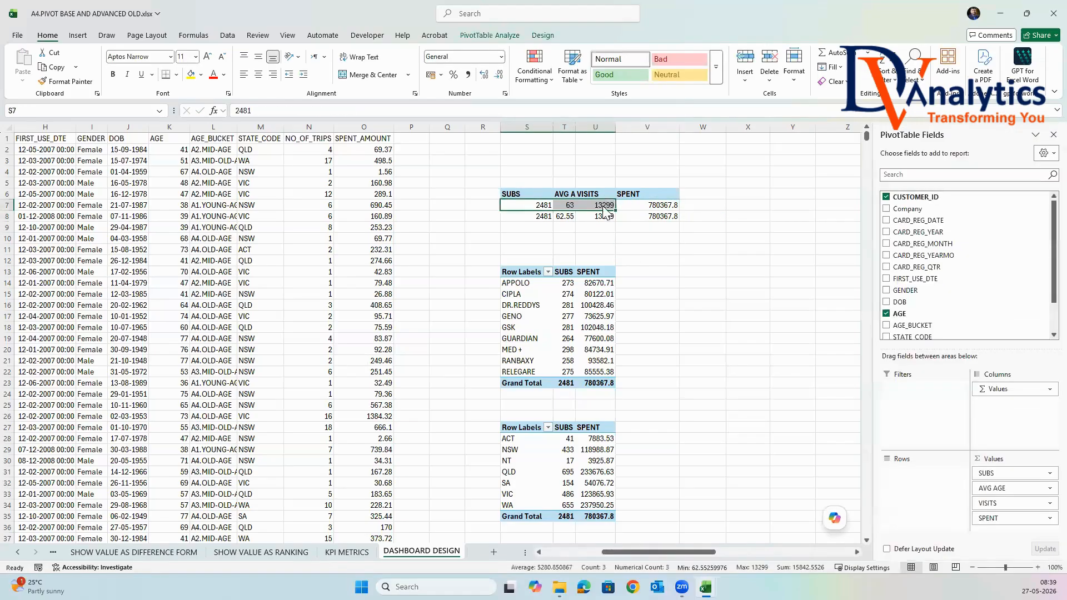
{"action": "right_click", "coordinate": [605, 207]}
{"action": "left_click", "coordinate": [649, 262]}
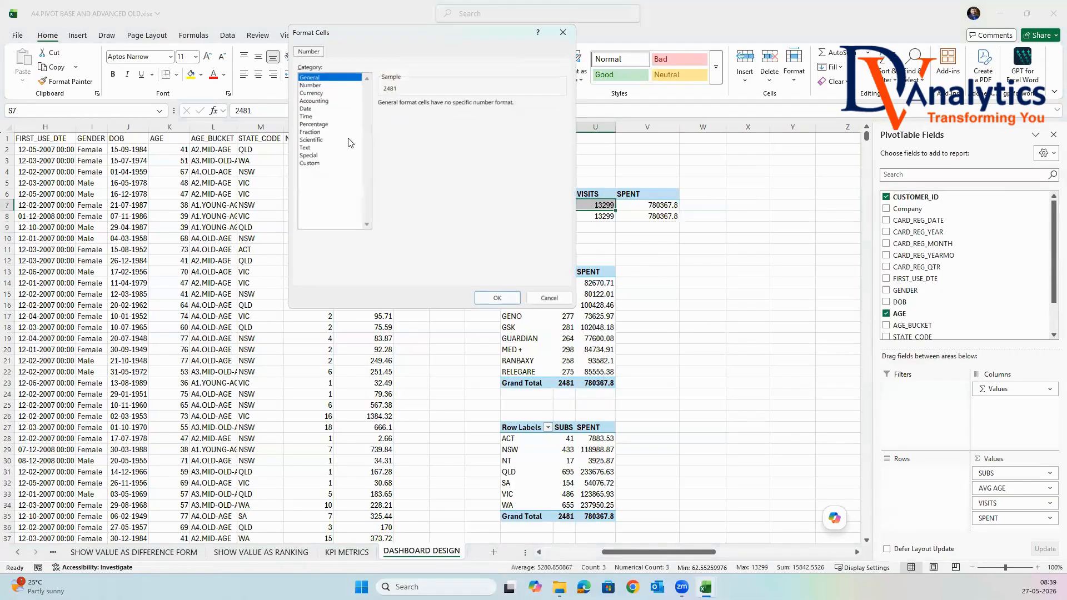
{"action": "left_click", "coordinate": [311, 85]}
{"action": "left_click", "coordinate": [382, 118]}
{"action": "left_click", "coordinate": [453, 107]}
{"action": "left_click", "coordinate": [453, 106]}
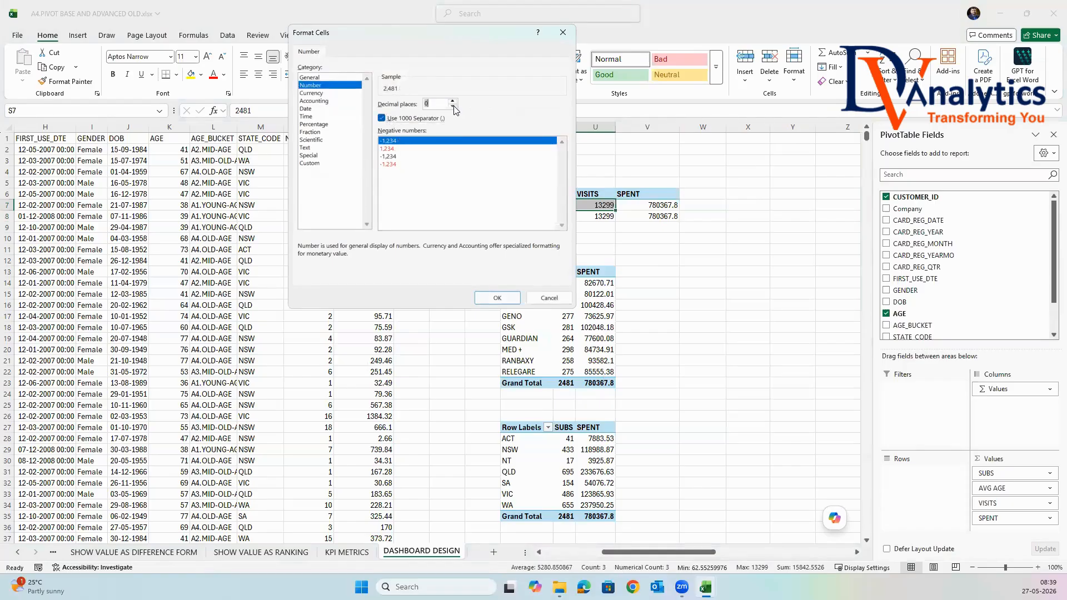
{"action": "left_click", "coordinate": [497, 298]}
Set the number format of the overall PivotTable's SPENT value to Currency with 0 decimal places and the $ English (United States) symbol.
{"action": "right_click", "coordinate": [606, 205]}
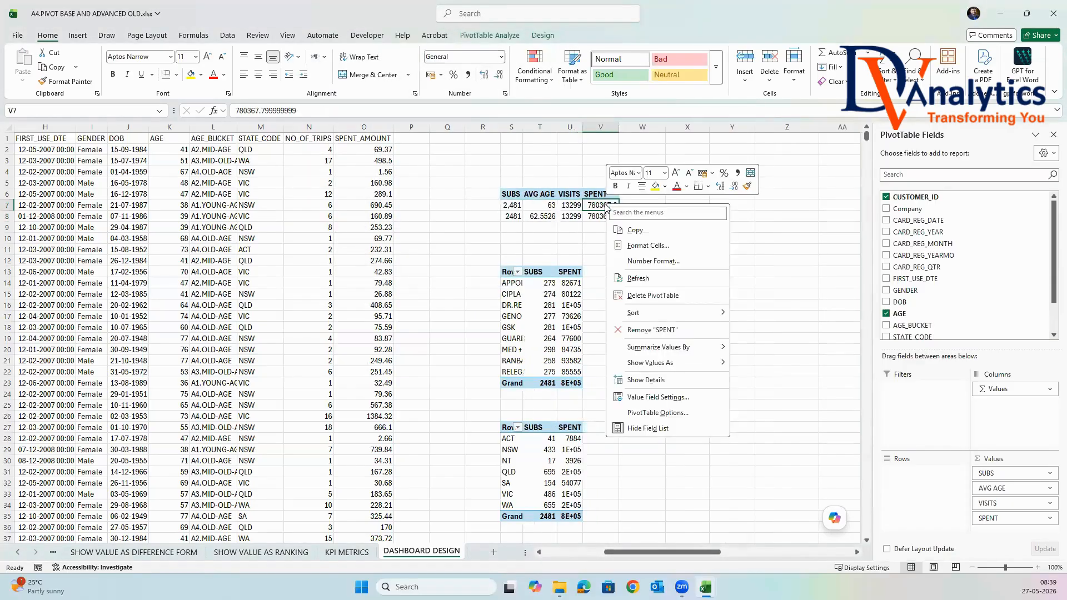
{"action": "left_click", "coordinate": [644, 261]}
{"action": "left_click", "coordinate": [307, 94]}
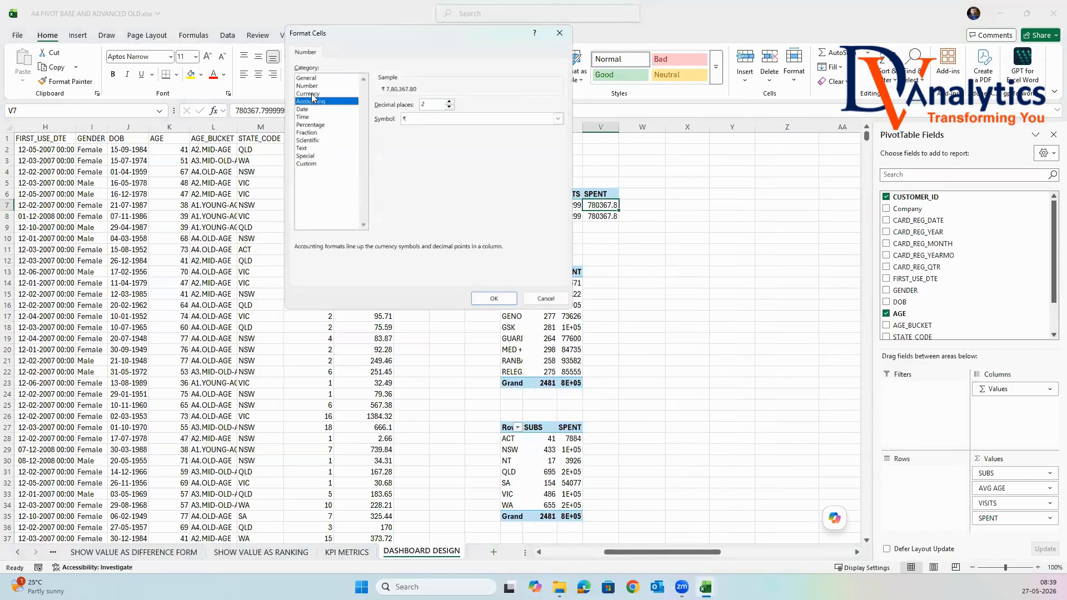
{"action": "left_click", "coordinate": [450, 108]}
{"action": "left_click", "coordinate": [450, 108]}
{"action": "left_click", "coordinate": [451, 119]}
{"action": "scroll", "coordinate": [450, 217], "scroll_direction": "up", "scroll_amount": 10}
{"action": "left_click", "coordinate": [450, 217]}
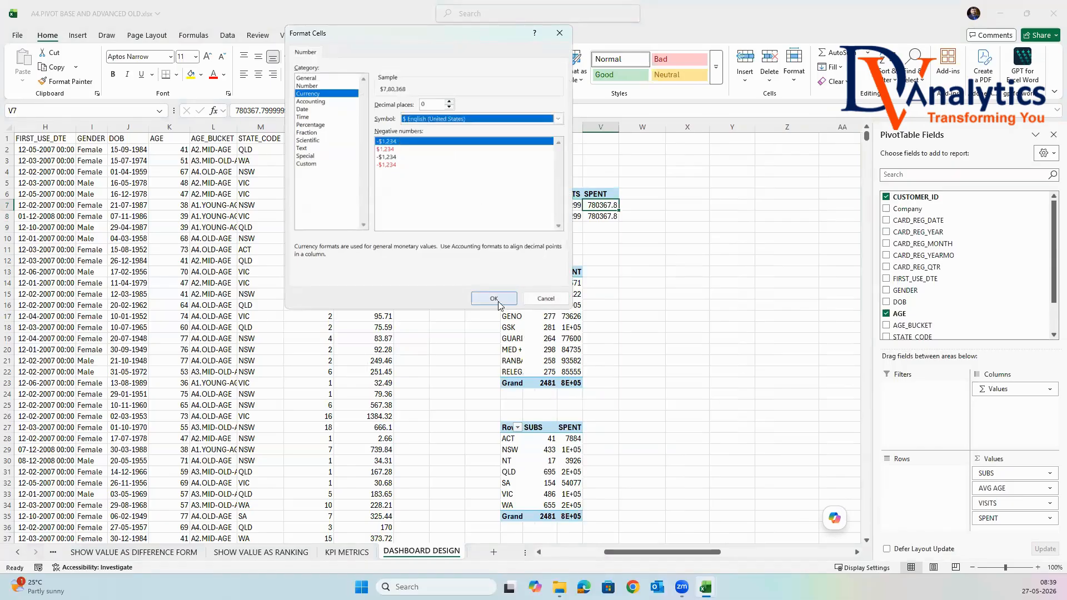
{"action": "left_click", "coordinate": [493, 298]}
Copy the formatting of the overall PivotTable's values in S7:V7 to the referenced values in S8:V8.
{"action": "left_click_drag", "start_coordinate": [512, 205], "coordinate": [601, 205]}
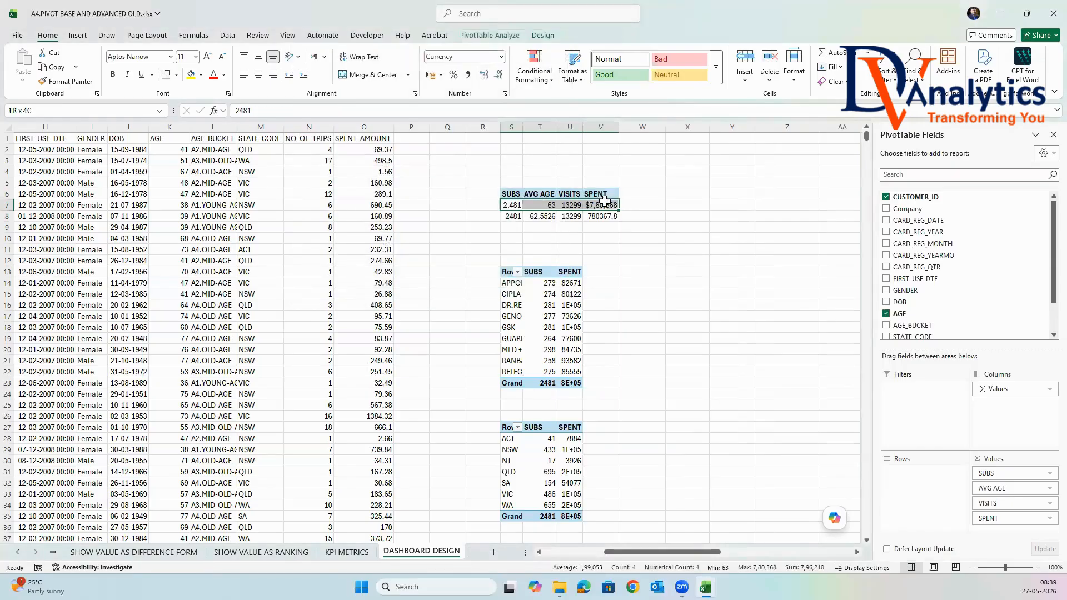
{"action": "left_click", "coordinate": [70, 82]}
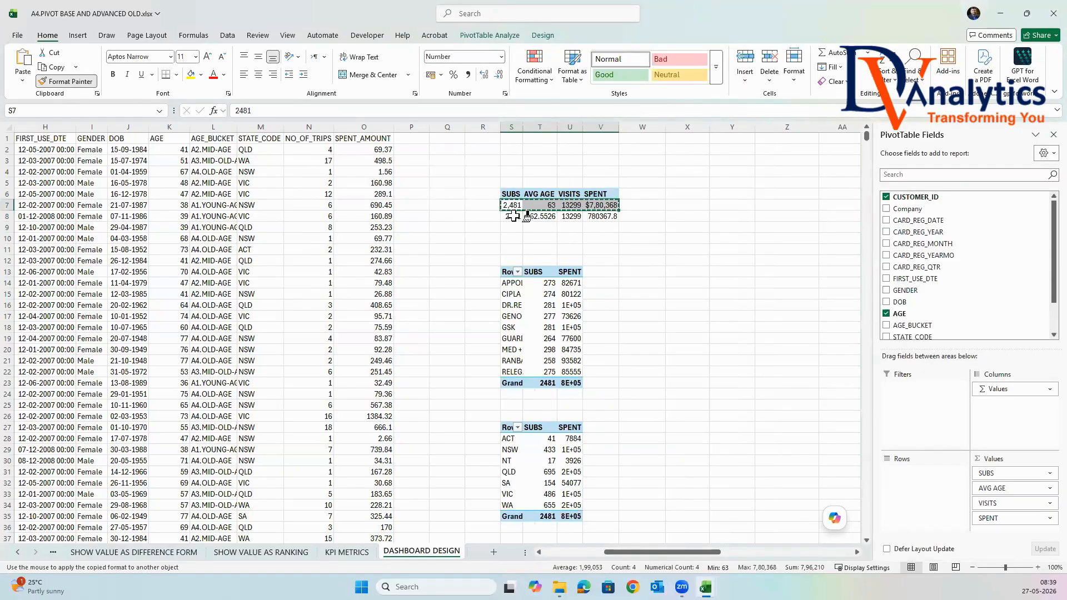
{"action": "left_click_drag", "start_coordinate": [512, 216], "coordinate": [600, 217]}
{"action": "left_click", "coordinate": [672, 238]}
Autofit column S and copy the company names from the company PivotTable to the range starting at W14.
{"action": "scroll", "coordinate": [580, 284], "scroll_direction": "down", "scroll_amount": 1}
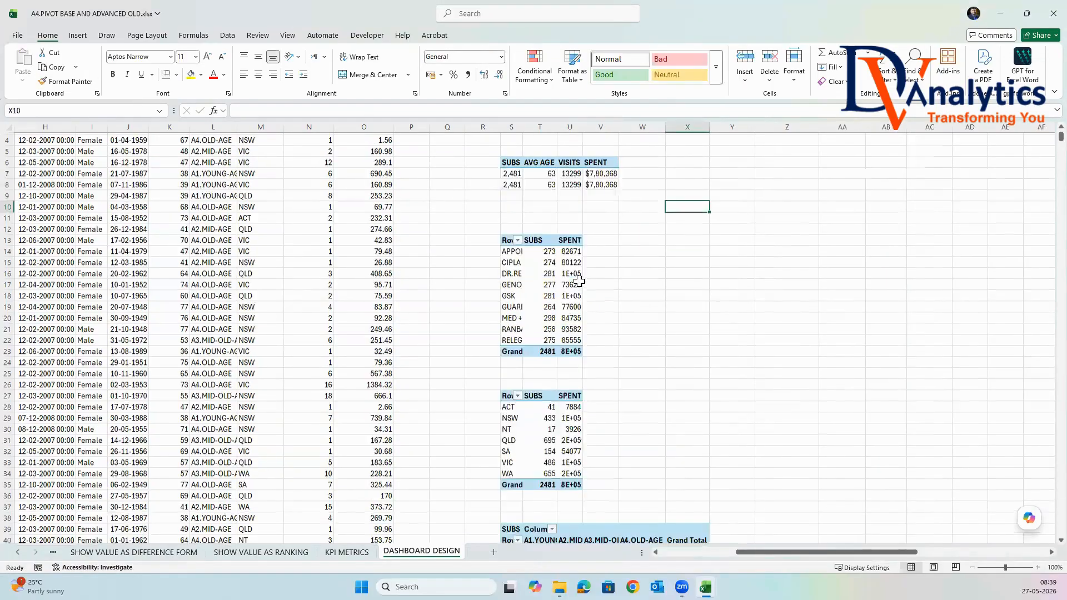
{"action": "double_click", "coordinate": [524, 126]}
{"action": "left_click_drag", "start_coordinate": [516, 250], "coordinate": [529, 336]}
{"action": "key", "text": "ctrl+c"}
{"action": "left_click", "coordinate": [674, 249]}
{"action": "key", "text": "ctrl+v"}
Enter the headers COMPANY, SUBS and SPENT in cells W13, X13 and Y13.
{"action": "left_click", "coordinate": [672, 237]}
{"action": "type", "text": "CO"}
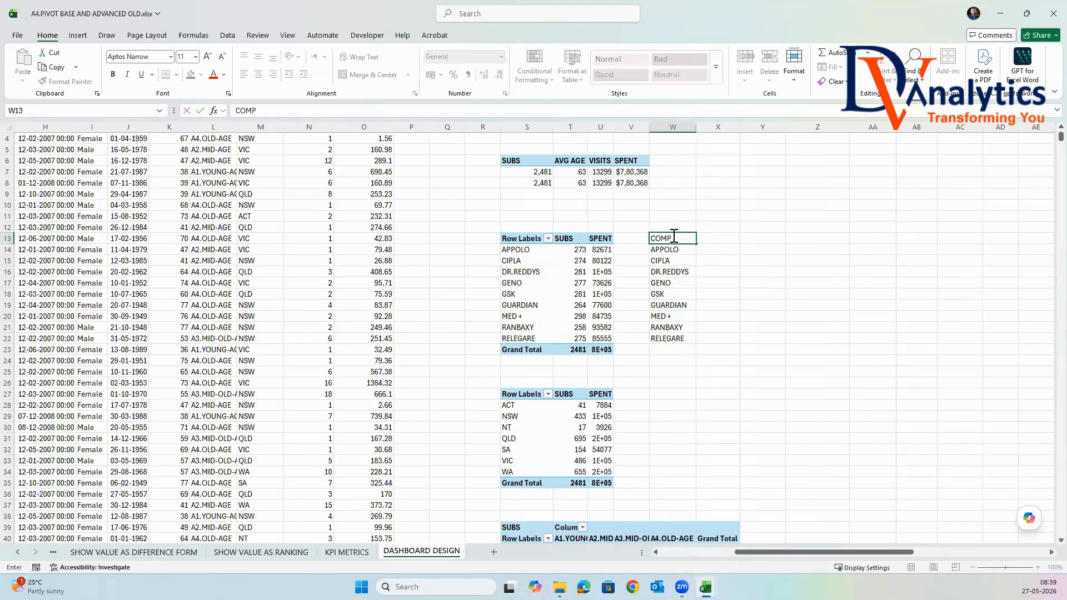
{"action": "key", "text": "Tab"}
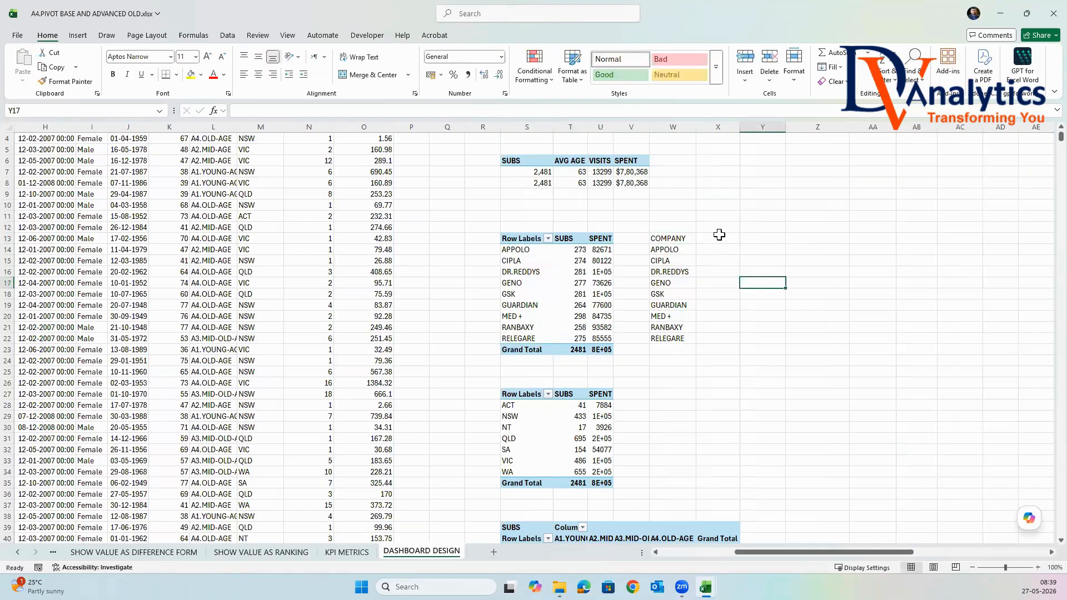
{"action": "type", "text": "SUBS"}
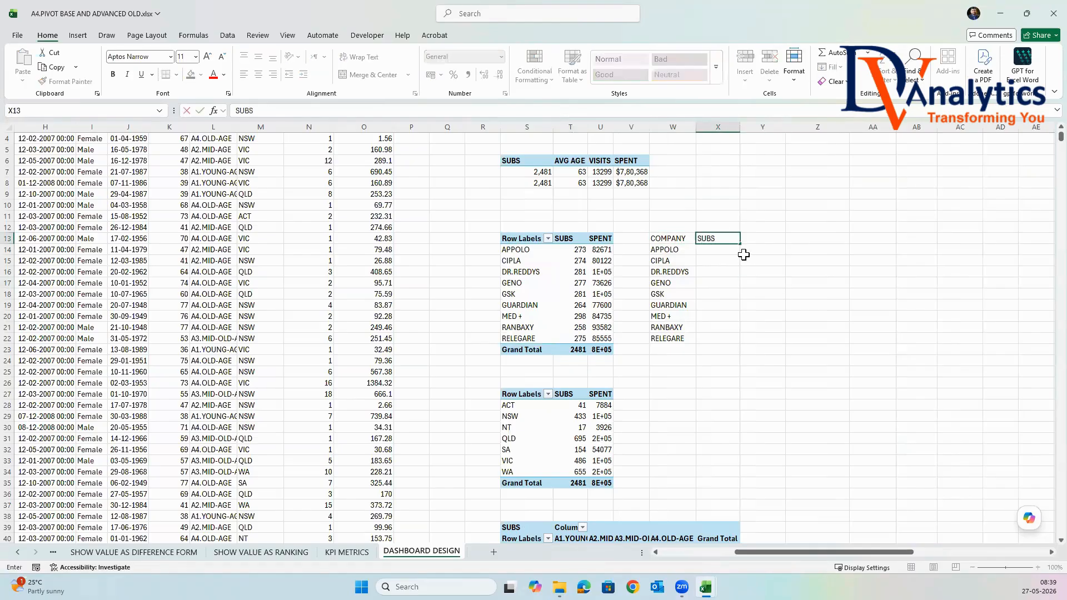
{"action": "left_click", "coordinate": [762, 239]}
{"action": "type", "text": "SPENT"}
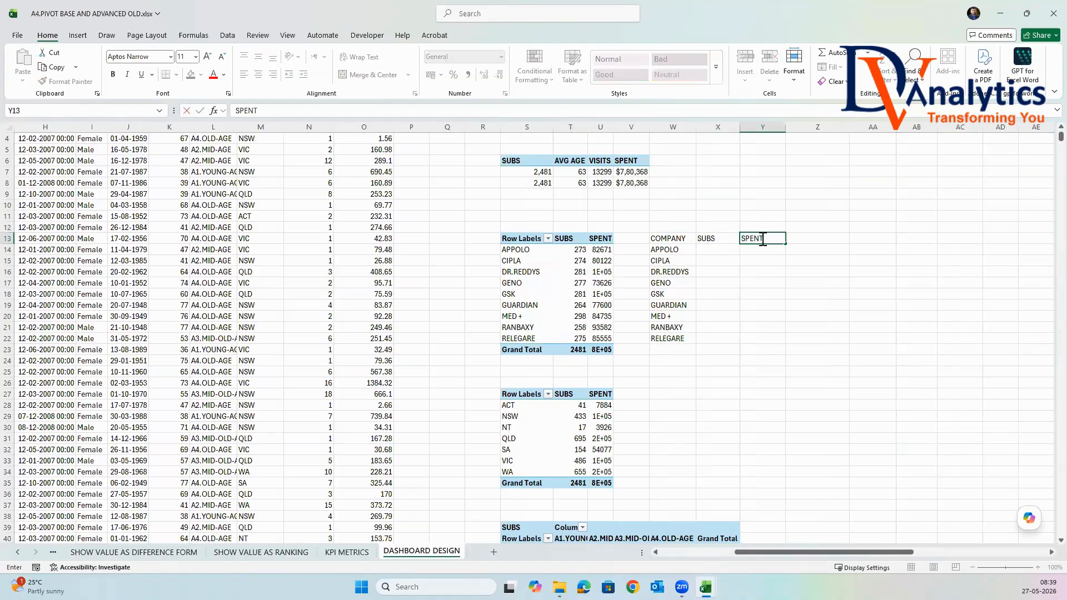
In cell X14, reference the company's SUBS with =GETPIVOTDATA("SUBS",$S$13,"Company",$W14) and fill the formula down to X22.
{"action": "left_click", "coordinate": [733, 253]}
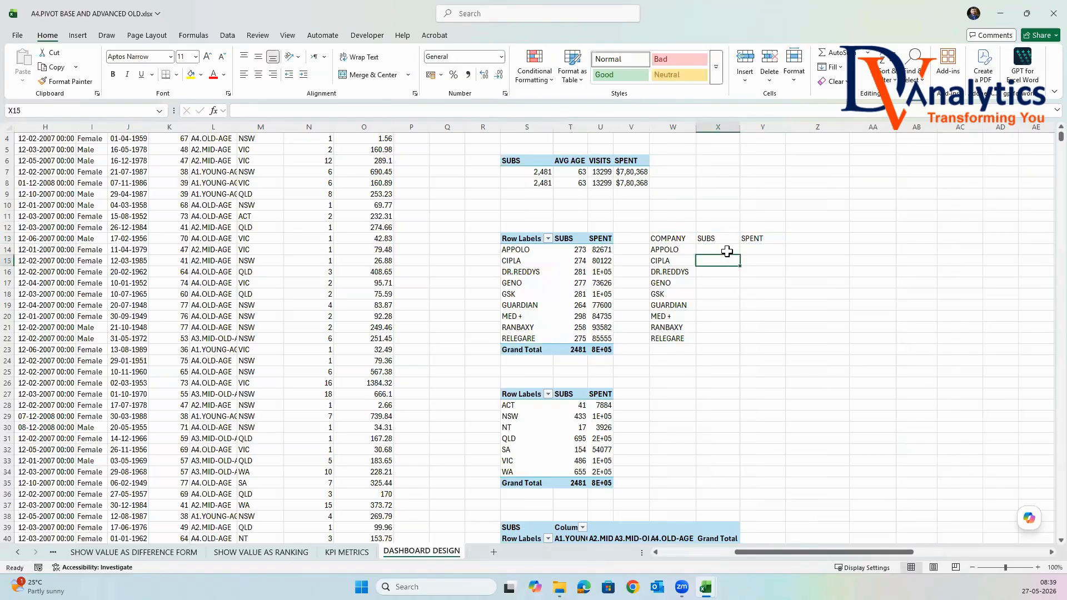
{"action": "type", "text": "="}
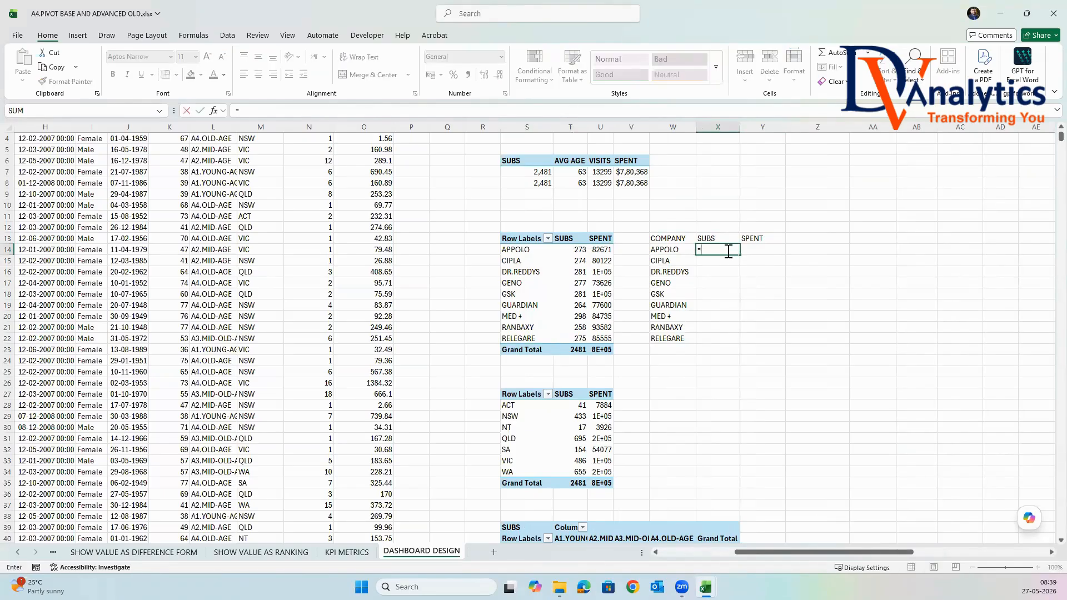
{"action": "left_click", "coordinate": [578, 250]}
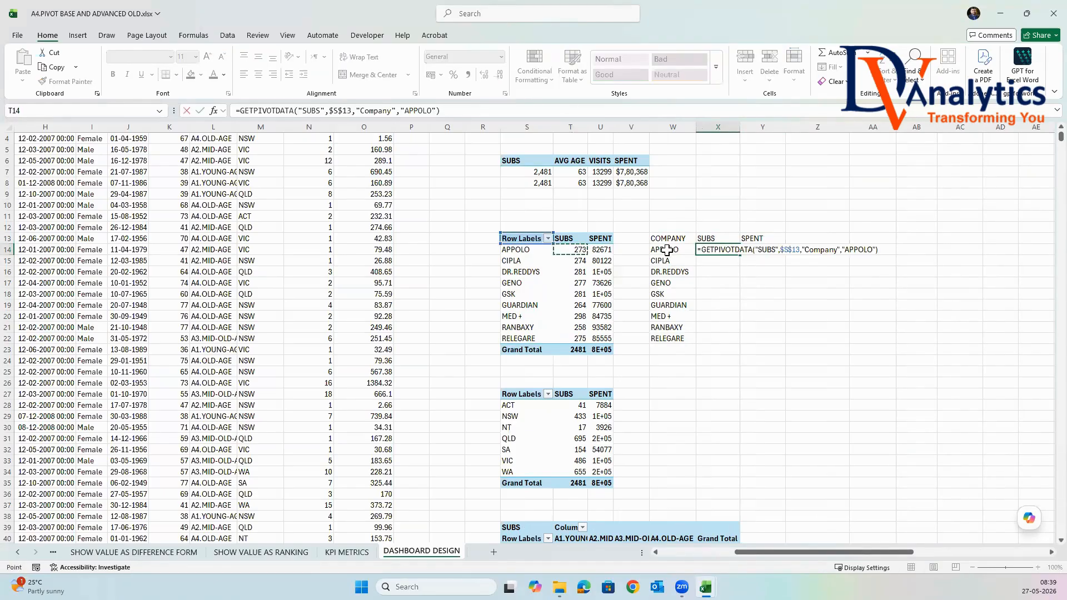
{"action": "left_click", "coordinate": [875, 251]}
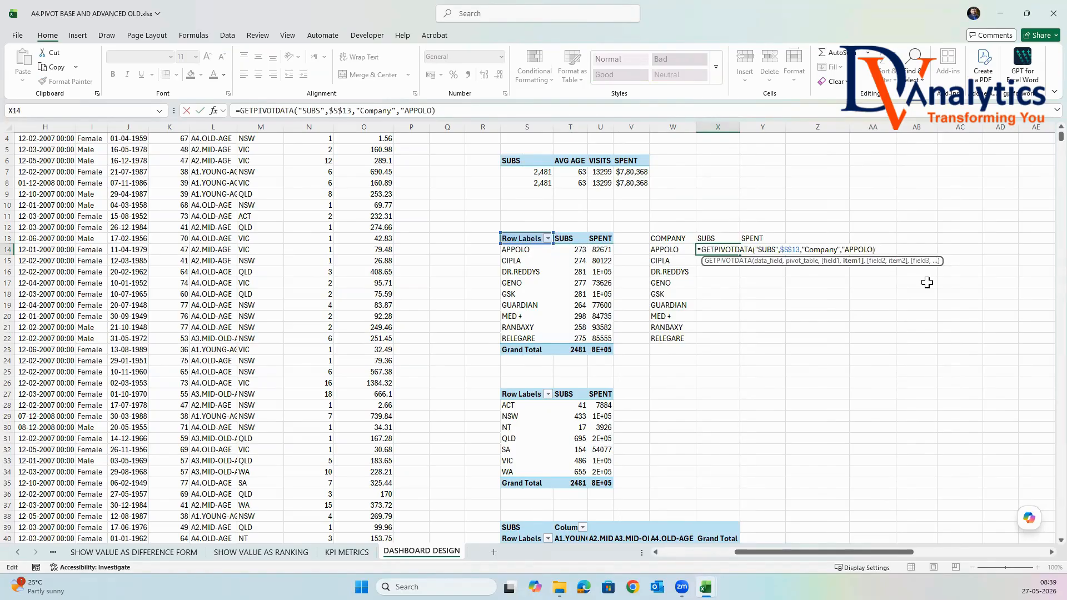
{"action": "key", "text": "BackSpace"}
{"action": "key", "text": "BackSpace"}
{"action": "key", "text": "BackSpace"}
{"action": "left_click", "coordinate": [685, 250]}
{"action": "left_click", "coordinate": [844, 251]}
{"action": "type", "text": "$W14"}
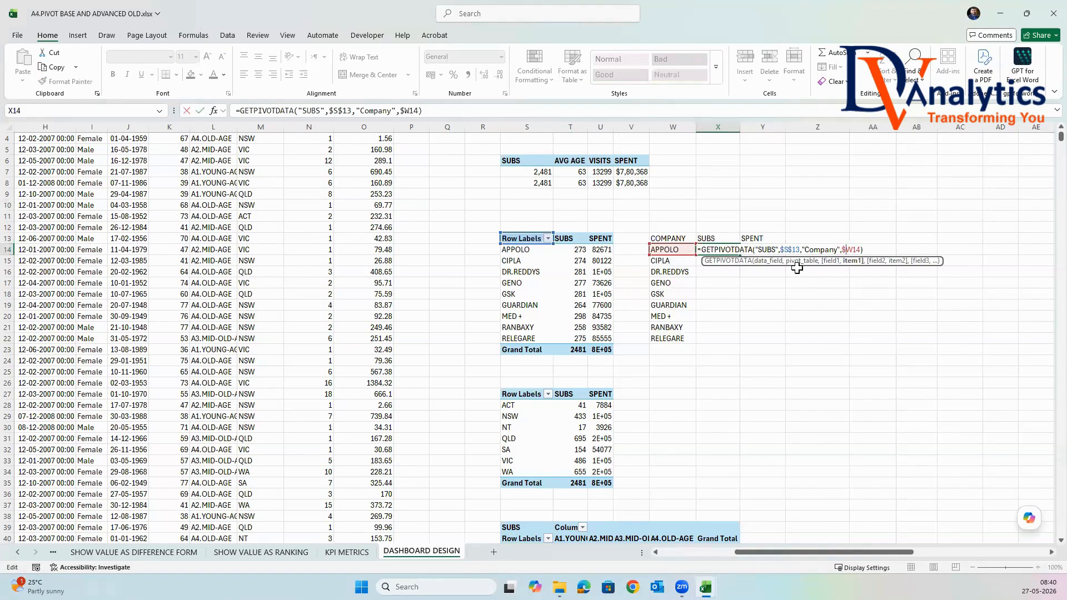
{"action": "key", "text": "ctrl+Return"}
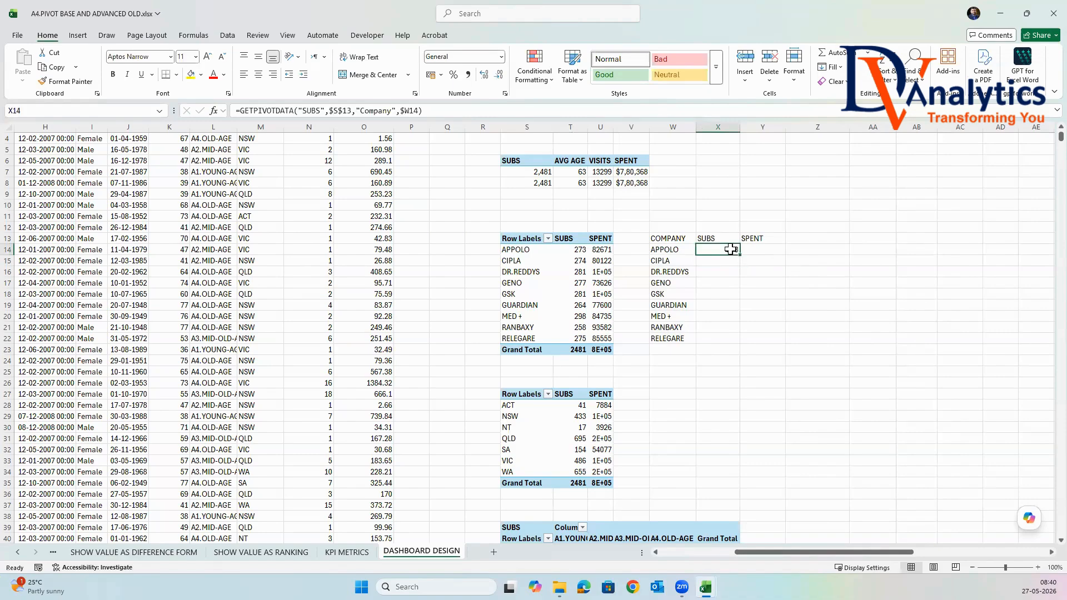
{"action": "double_click", "coordinate": [738, 255]}
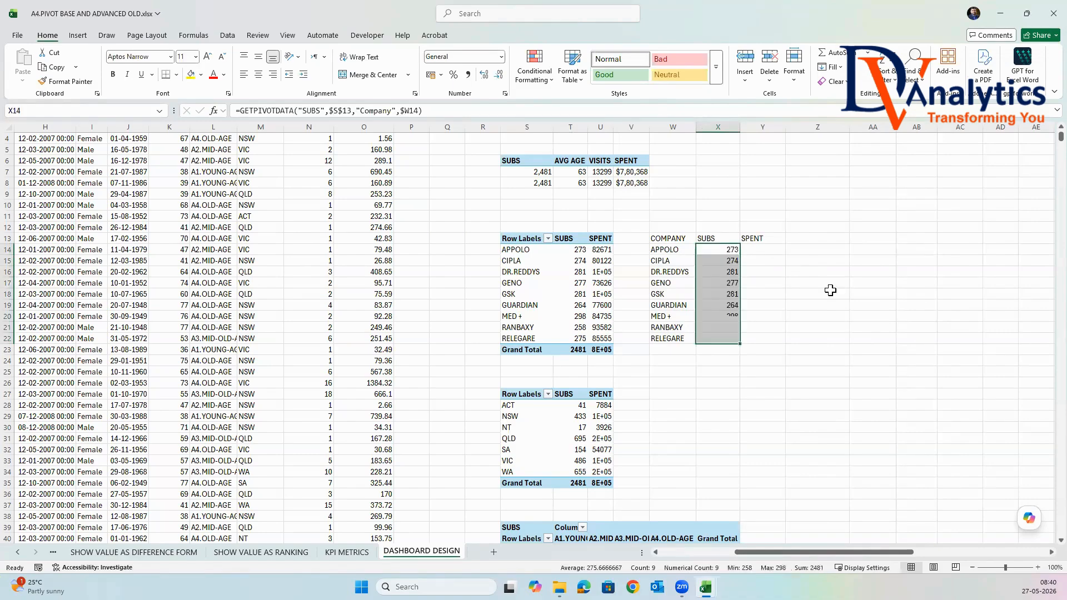
{"action": "left_click", "coordinate": [669, 257]}
In cell Y14, reference APPOLO's SPENT with =GETPIVOTDATA("SPENT",$S$13,"Company","APPOLO") and clear cells Y15:Y17 below it.
{"action": "left_click", "coordinate": [762, 251]}
{"action": "type", "text": "="}
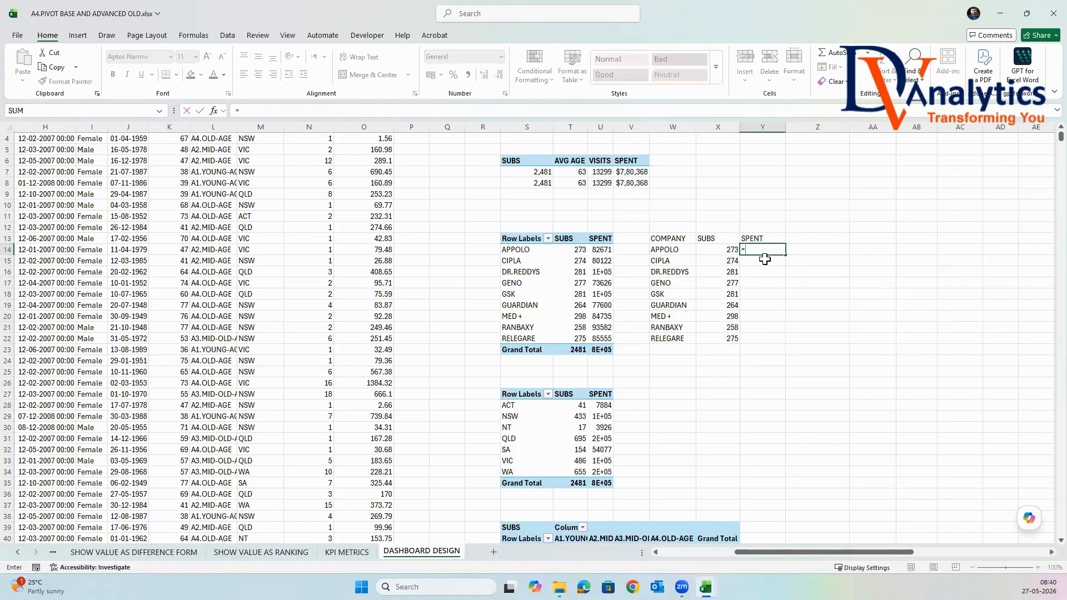
{"action": "left_click", "coordinate": [603, 252]}
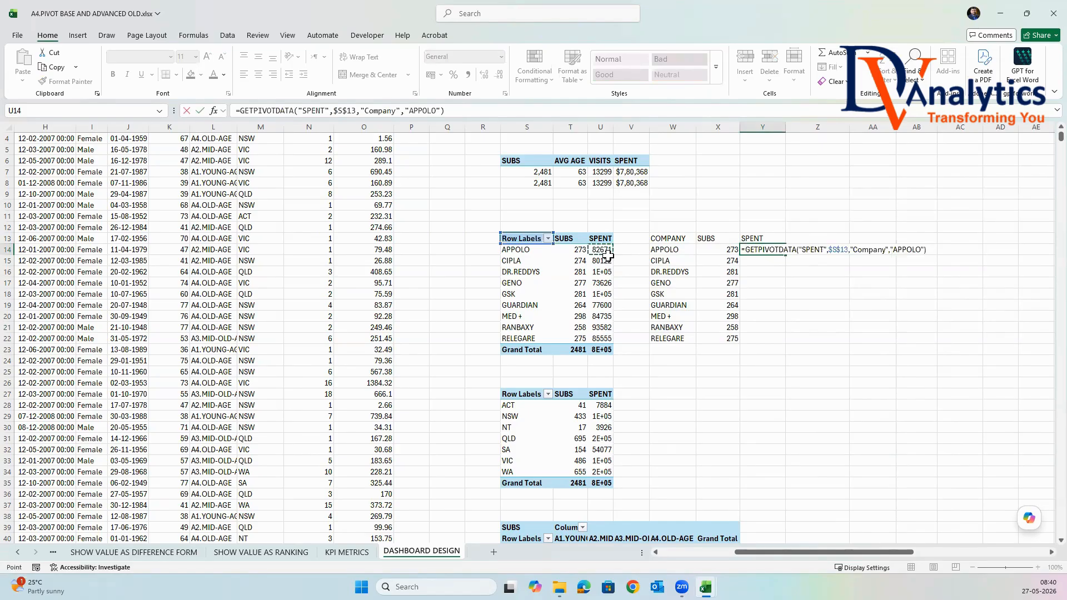
{"action": "key", "text": "Return"}
{"action": "left_click", "coordinate": [775, 250]}
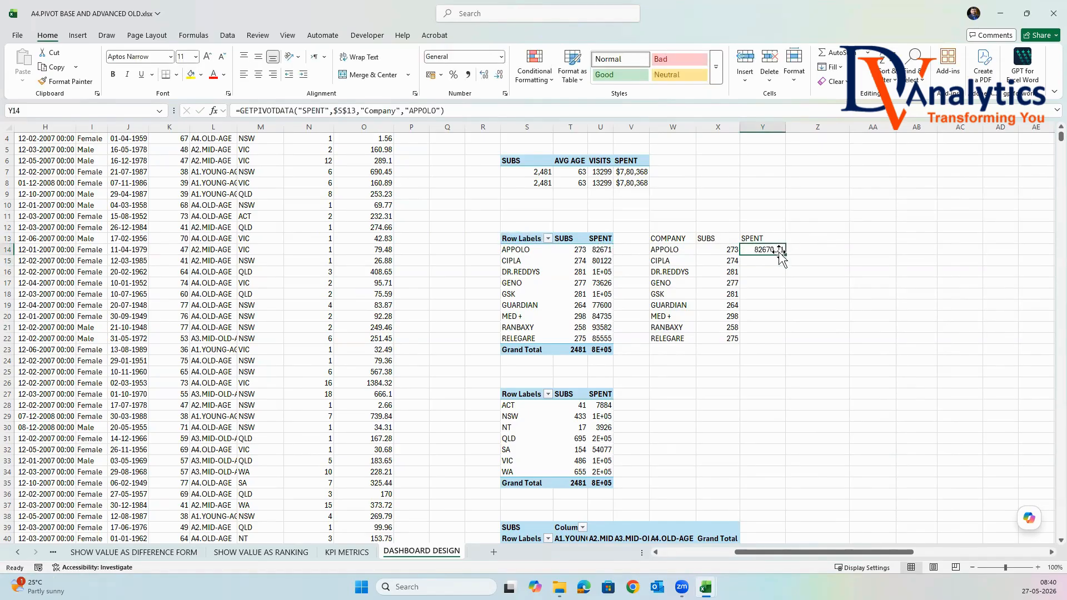
{"action": "left_click_drag", "start_coordinate": [785, 256], "coordinate": [769, 278]}
{"action": "key", "text": "Delete"}
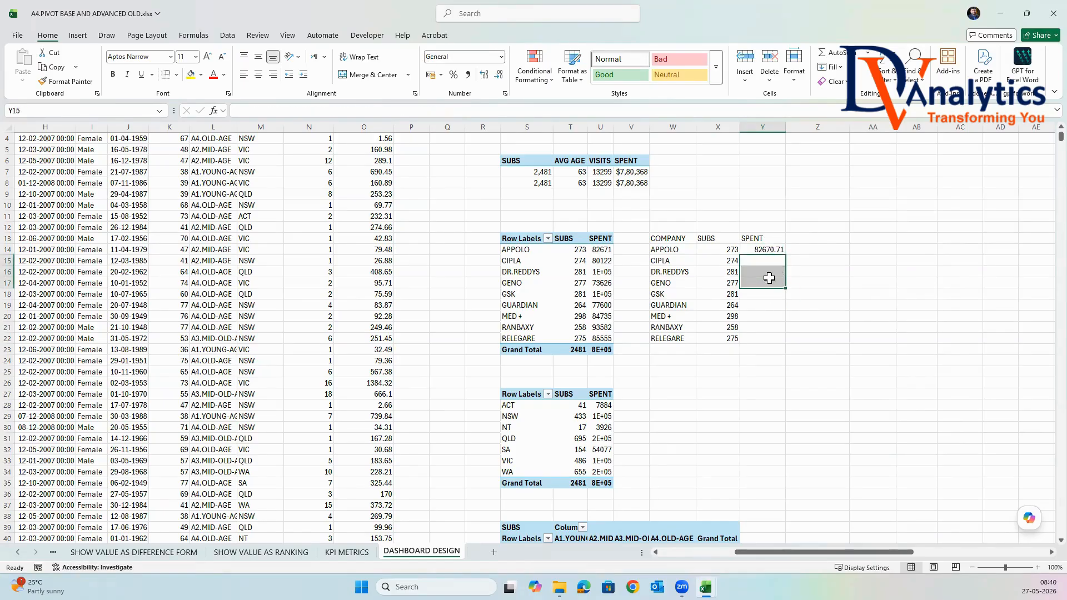
Replace the "APPOLO" item in cell Y14's GETPIVOTDATA formula with $W14 and fill the formula down to Y22.
{"action": "left_click", "coordinate": [764, 249]}
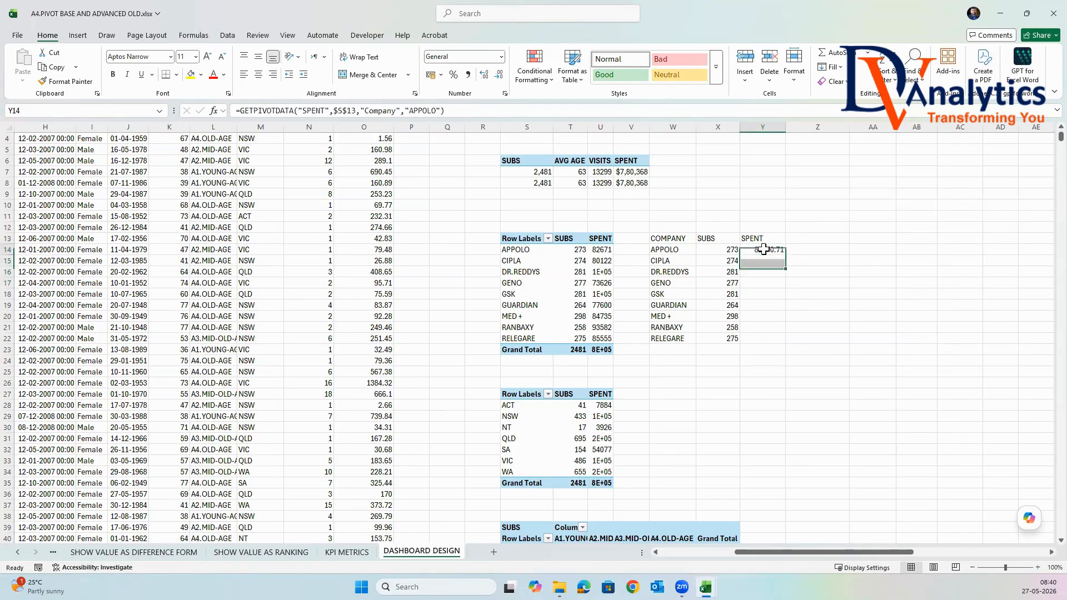
{"action": "left_click", "coordinate": [439, 111]}
{"action": "key", "text": "BackSpace"}
{"action": "key", "text": "BackSpace"}
{"action": "key", "text": "BackSpace"}
{"action": "key", "text": "BackSpace"}
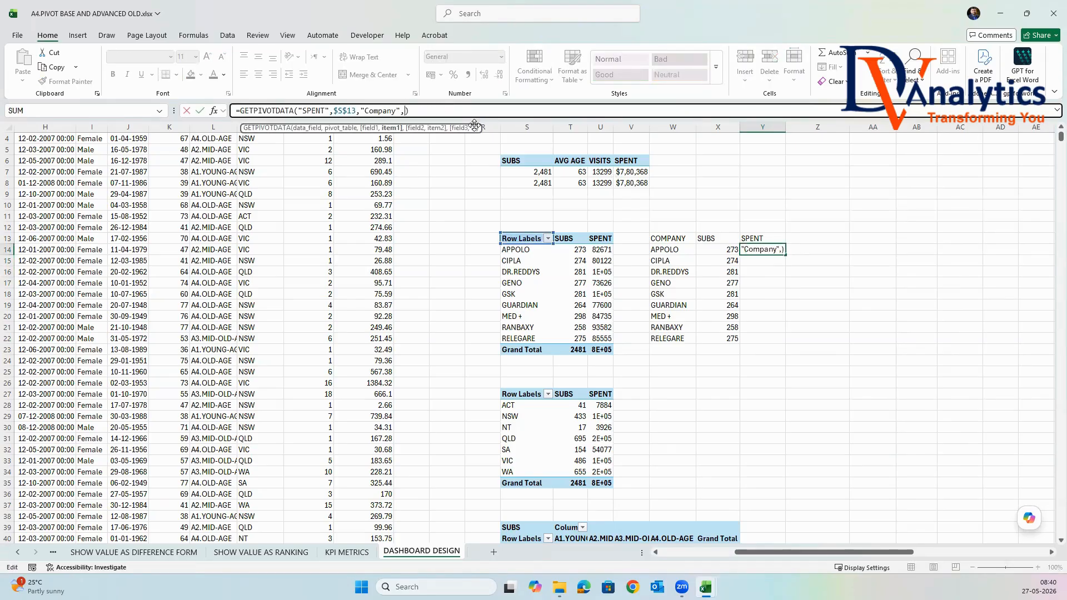
{"action": "left_click", "coordinate": [665, 249]}
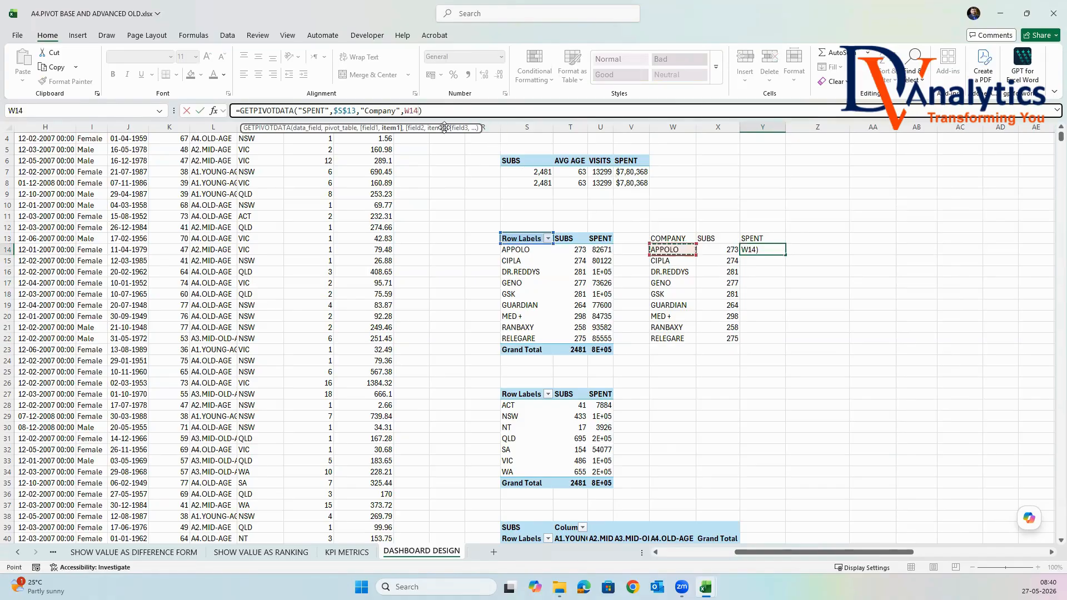
{"action": "left_click", "coordinate": [406, 110]}
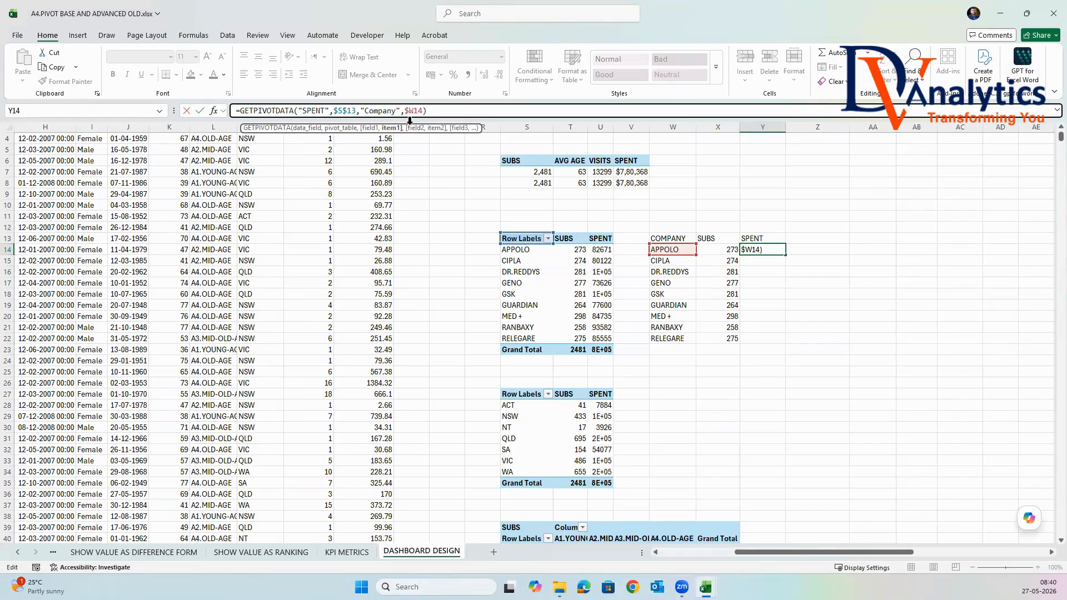
{"action": "key", "text": "Return"}
{"action": "left_click", "coordinate": [766, 247]}
{"action": "double_click", "coordinate": [785, 254]}
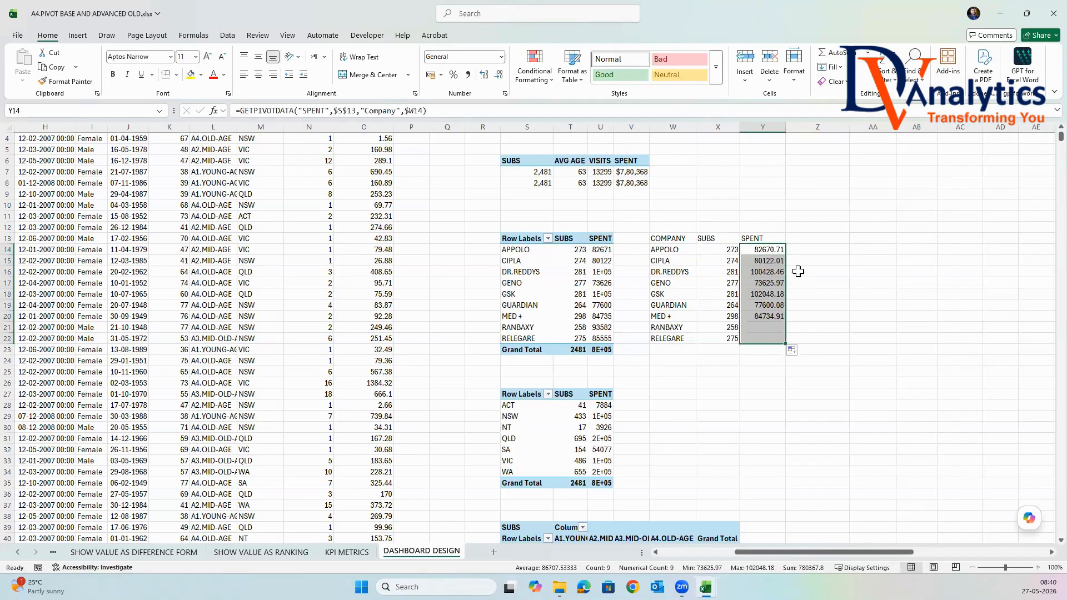
Copy the currency format of the overall SPENT value in V8 to the company SPENT values in Y14:Y22.
{"action": "left_click", "coordinate": [628, 184]}
{"action": "left_click", "coordinate": [66, 81]}
{"action": "left_click_drag", "start_coordinate": [757, 252], "coordinate": [764, 339]}
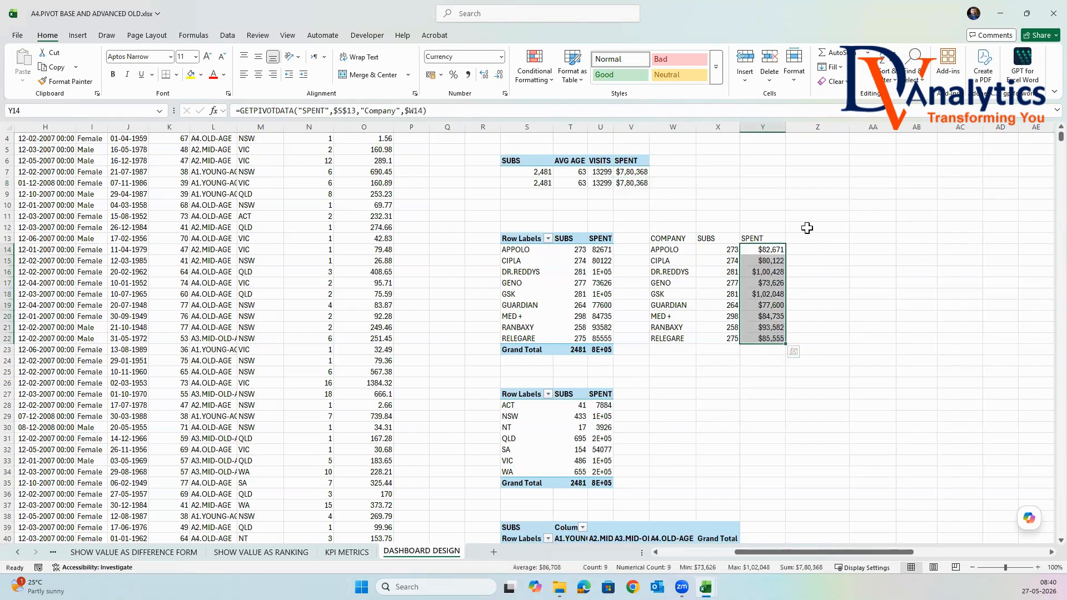
Format the AVG AGE and VISITS values in T7:U8 as Number with 0 decimal places and a thousands separator.
{"action": "left_click", "coordinate": [601, 184]}
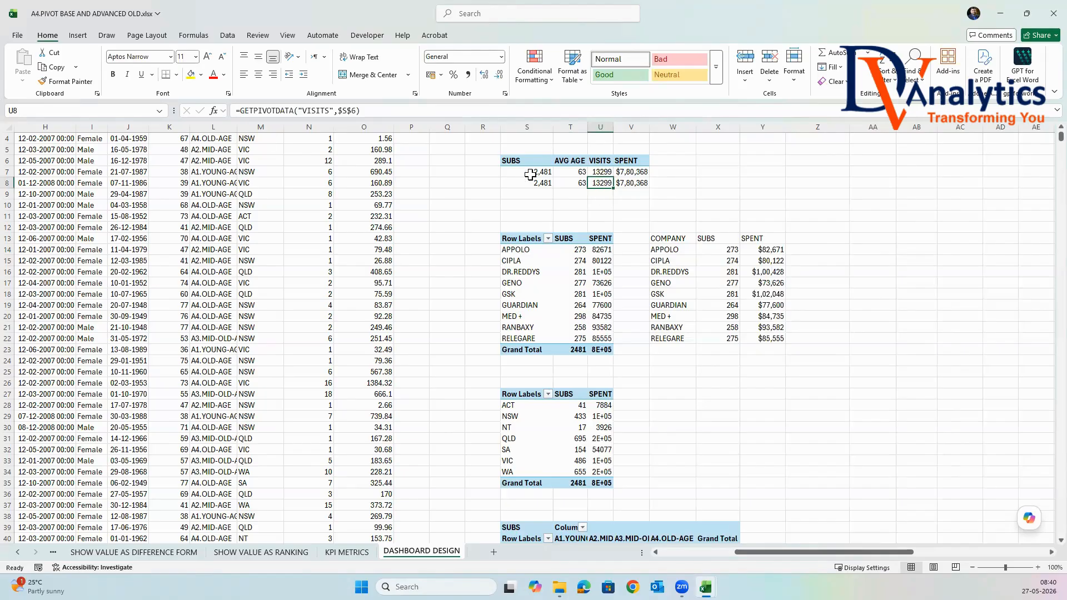
{"action": "left_click_drag", "start_coordinate": [572, 172], "coordinate": [600, 183]}
{"action": "right_click", "coordinate": [597, 181]}
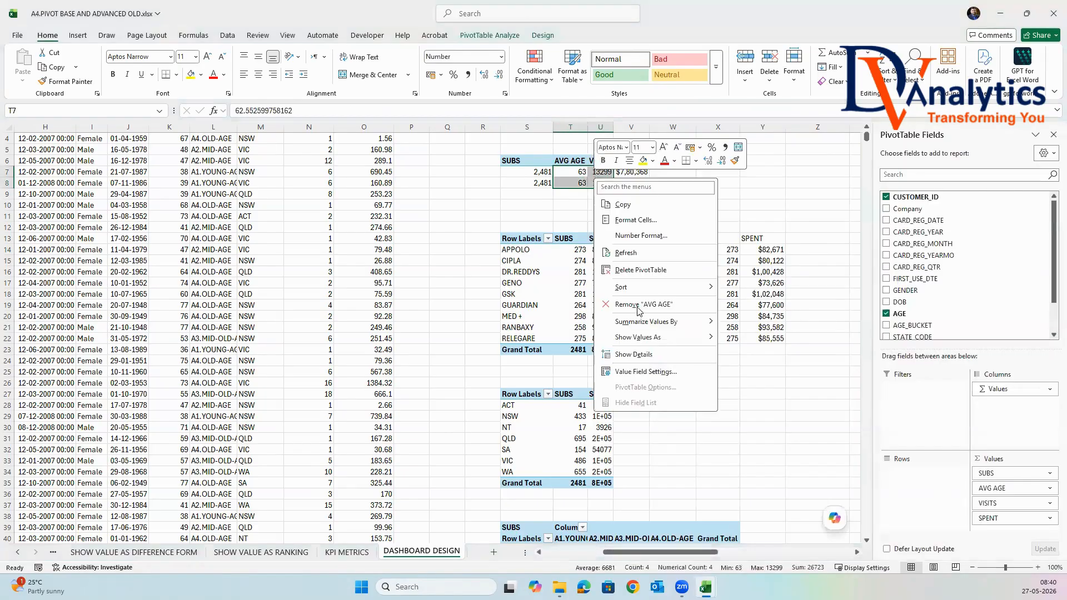
{"action": "left_click", "coordinate": [638, 222]}
{"action": "left_click", "coordinate": [306, 62]}
{"action": "left_click", "coordinate": [376, 94]}
{"action": "left_click", "coordinate": [447, 84]}
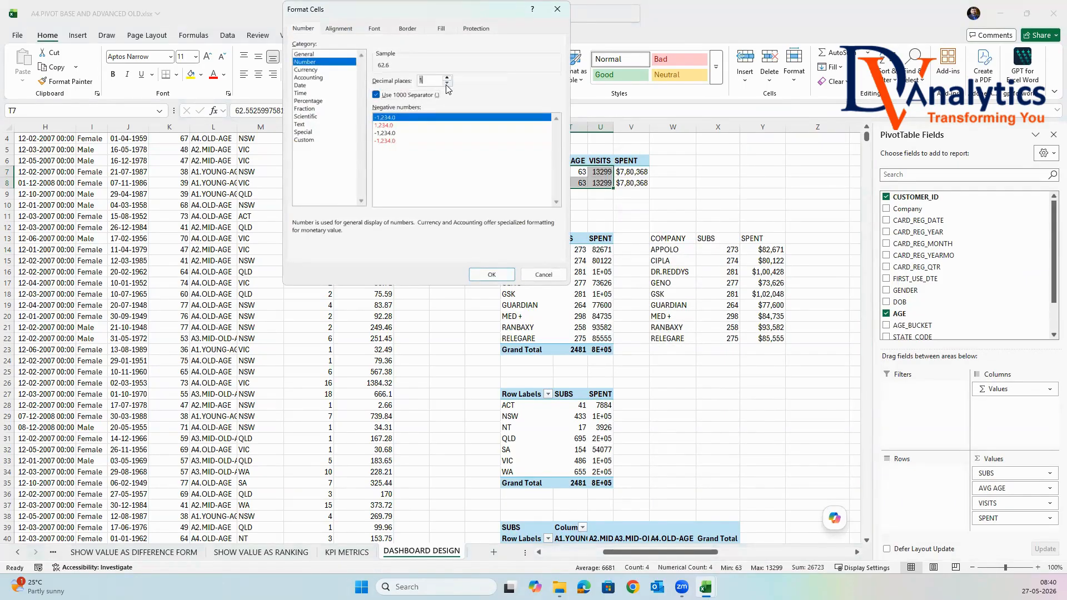
{"action": "left_click", "coordinate": [491, 275]}
Copy the number format of the VISITS value in U8 to the company SUBS values in X14:X22.
{"action": "left_click", "coordinate": [600, 183]}
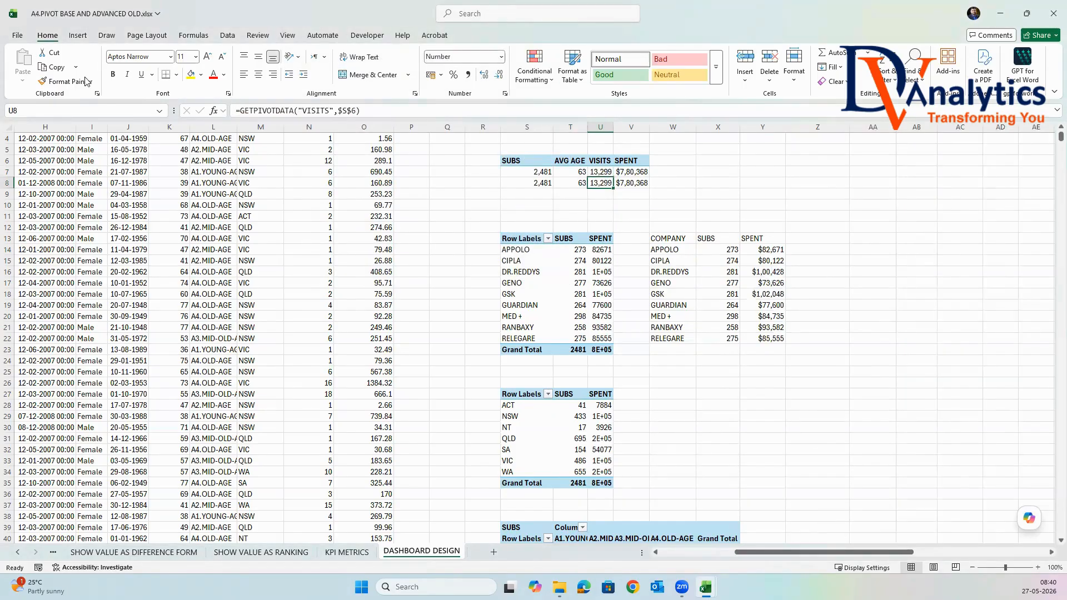
{"action": "double_click", "coordinate": [67, 81]}
{"action": "left_click_drag", "start_coordinate": [728, 250], "coordinate": [729, 340]}
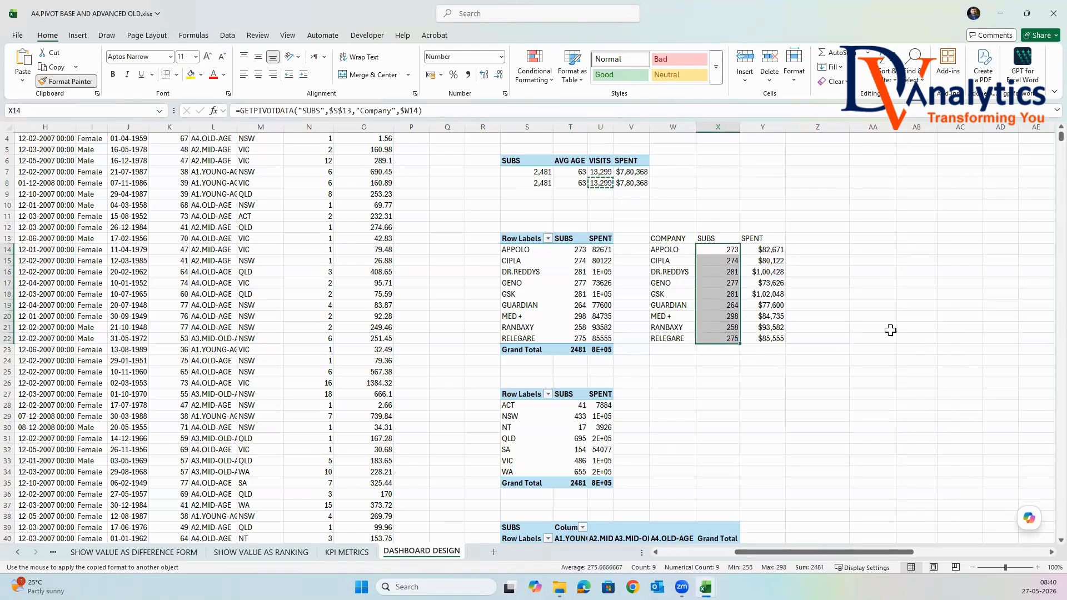
{"action": "key", "text": "Escape"}
{"action": "left_click", "coordinate": [871, 327]}
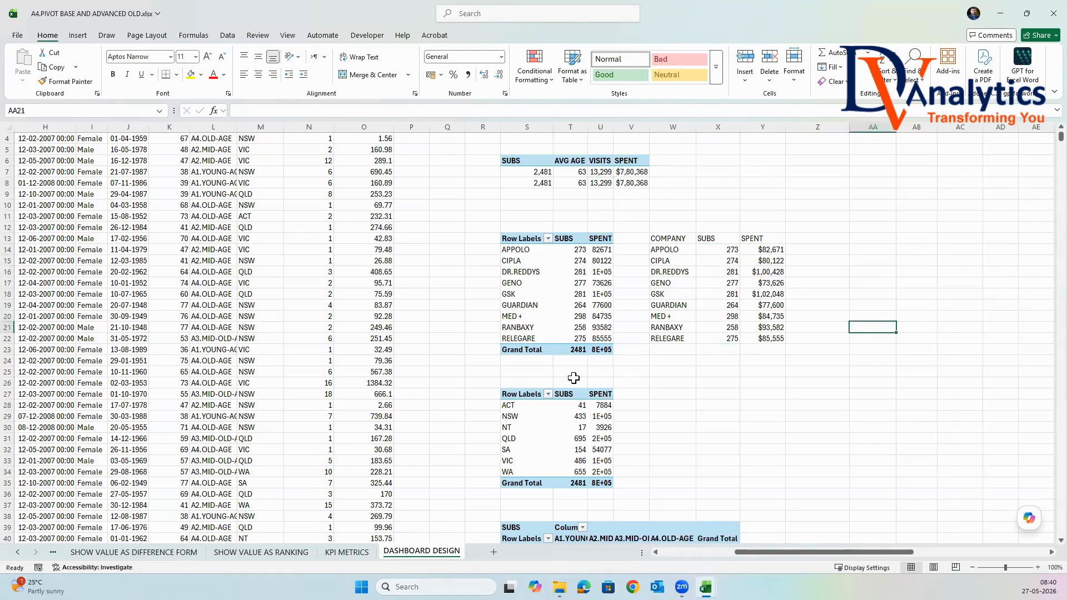
Copy the state codes from the state PivotTable (S28:S34) to the range starting at W28.
{"action": "left_click_drag", "start_coordinate": [684, 238], "coordinate": [691, 338]}
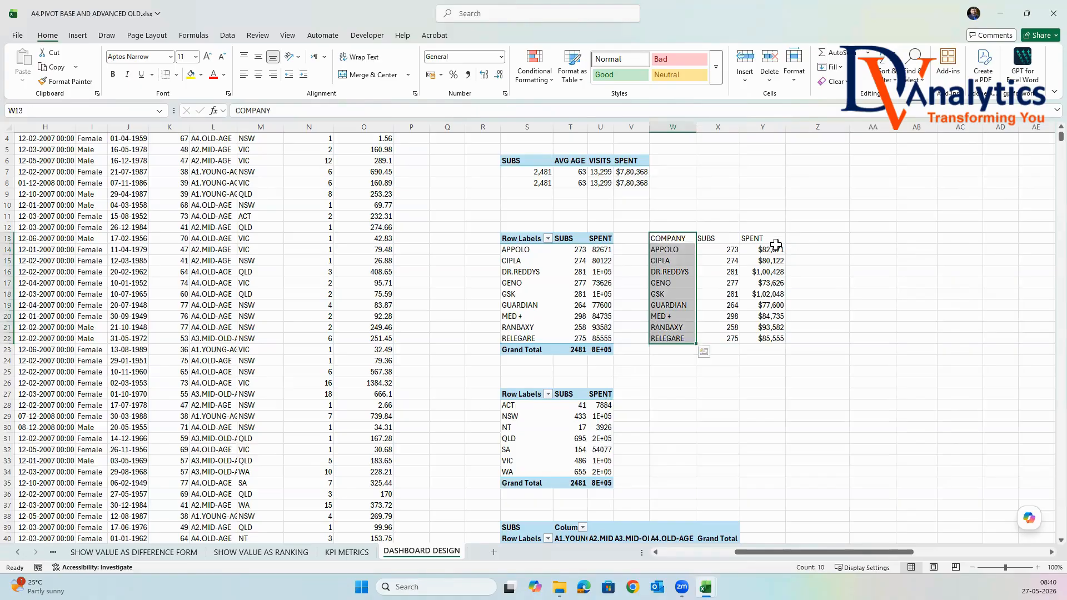
{"action": "left_click_drag", "start_coordinate": [523, 407], "coordinate": [524, 473]}
{"action": "key", "text": "ctrl+c"}
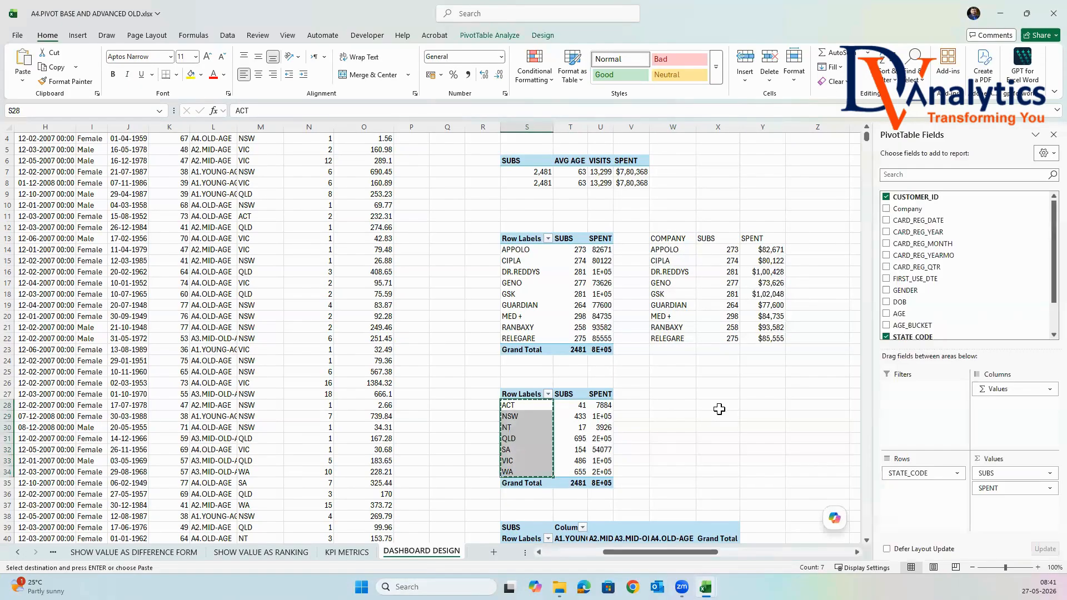
{"action": "left_click", "coordinate": [684, 405]}
{"action": "key", "text": "ctrl+v"}
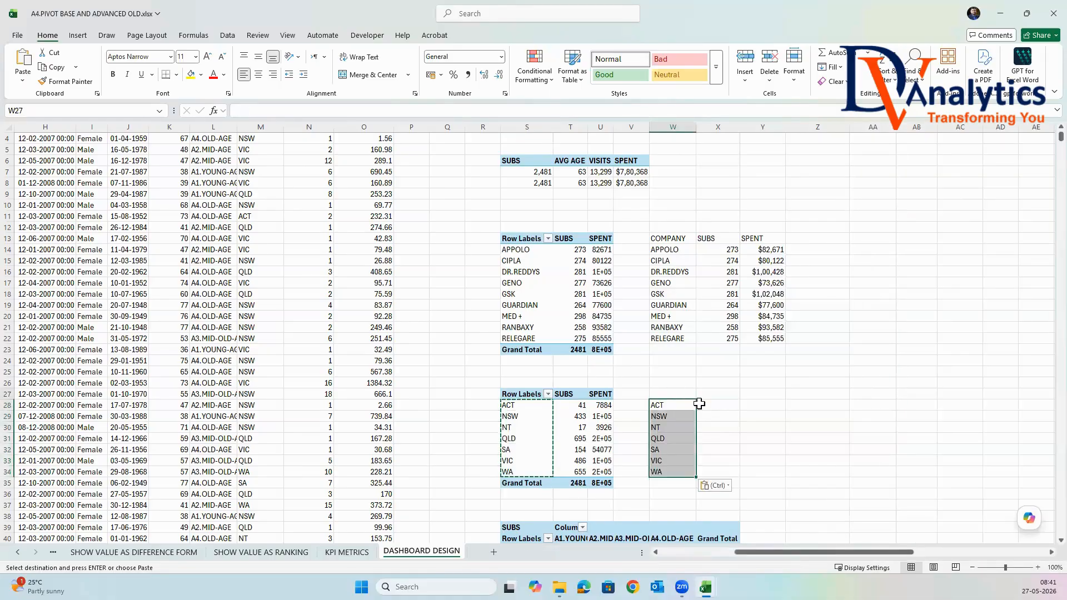
Enter the headers STATE, SUBS and SPENT in cells W27, X27 and Y27.
{"action": "left_click", "coordinate": [675, 394]}
{"action": "type", "text": "SA"}
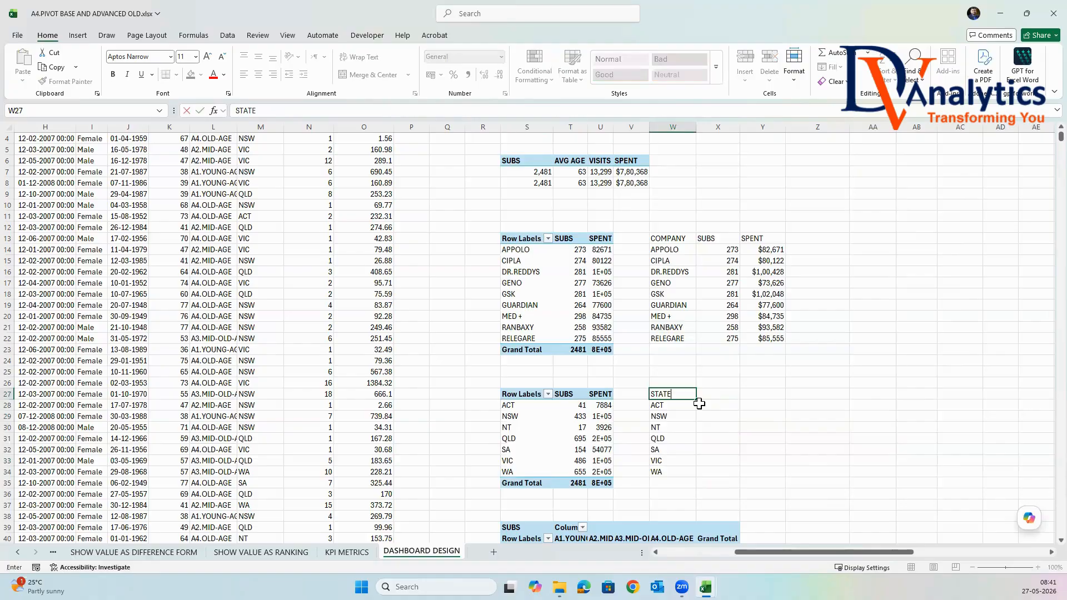
{"action": "left_click", "coordinate": [715, 408]}
{"action": "left_click", "coordinate": [715, 392]}
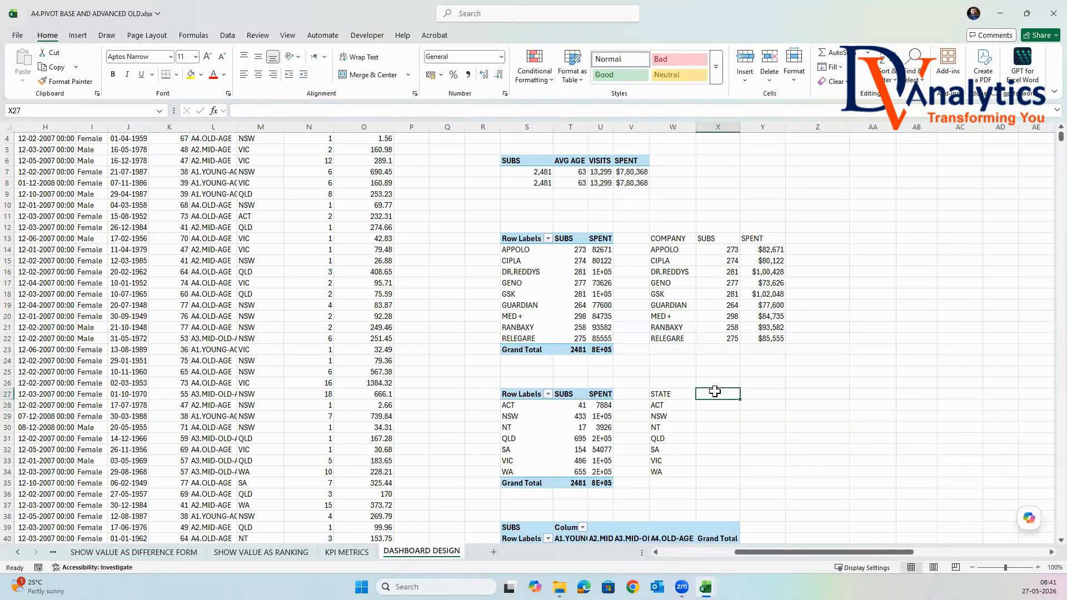
{"action": "type", "text": "SUBS"}
{"action": "key", "text": "Tab"}
{"action": "type", "text": "S"}
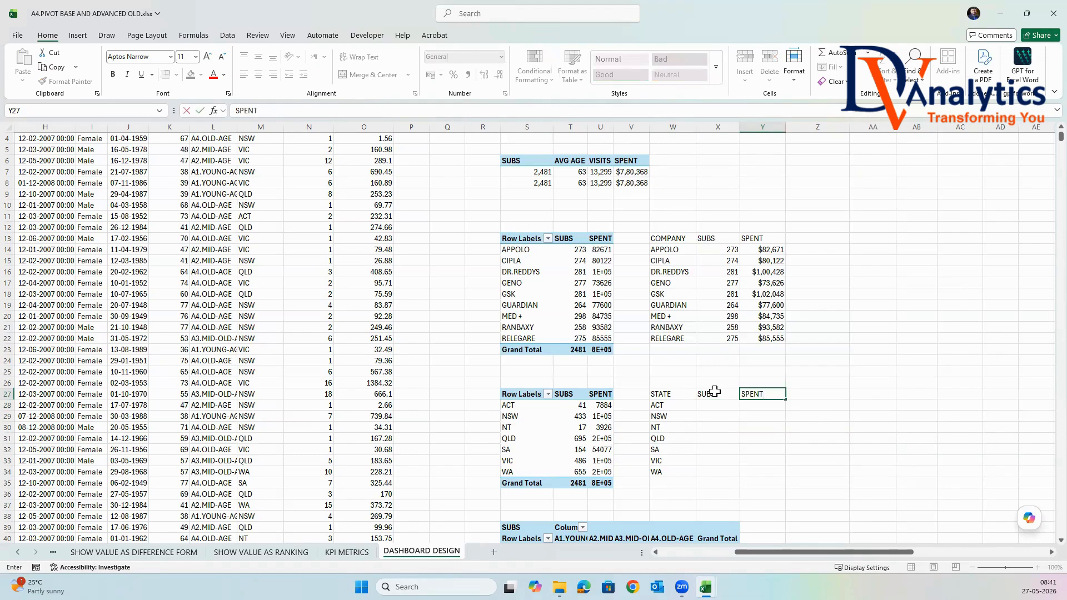
In cell X28, reference the state's SUBS with =GETPIVOTDATA("SUBS",$S$27,"STATE_CODE",$W28) and fill the formula down to X34.
{"action": "left_click", "coordinate": [713, 407]}
{"action": "type", "text": "="}
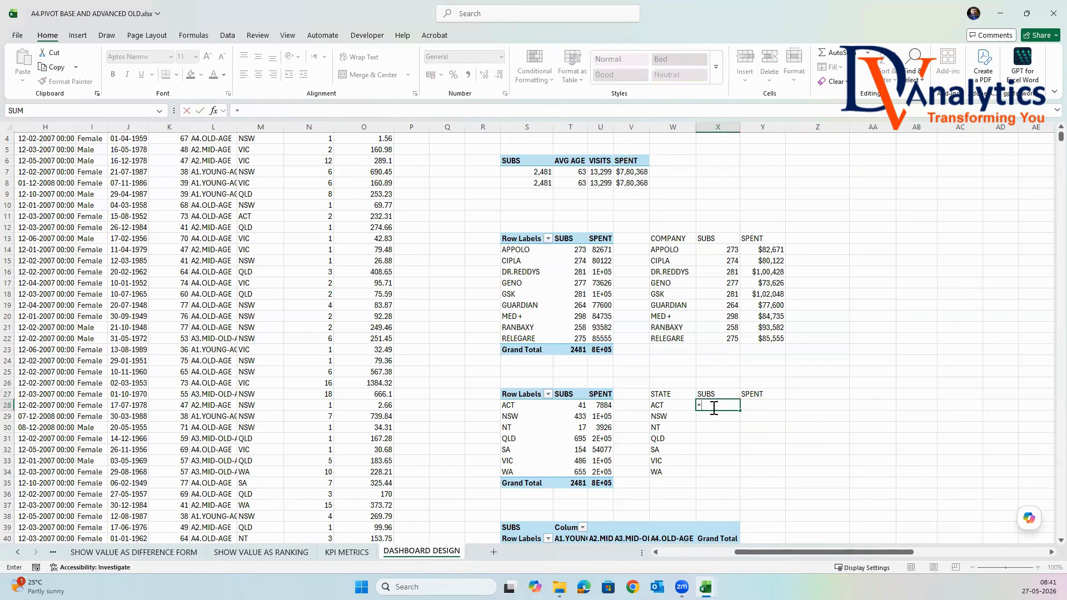
{"action": "left_click", "coordinate": [575, 409]}
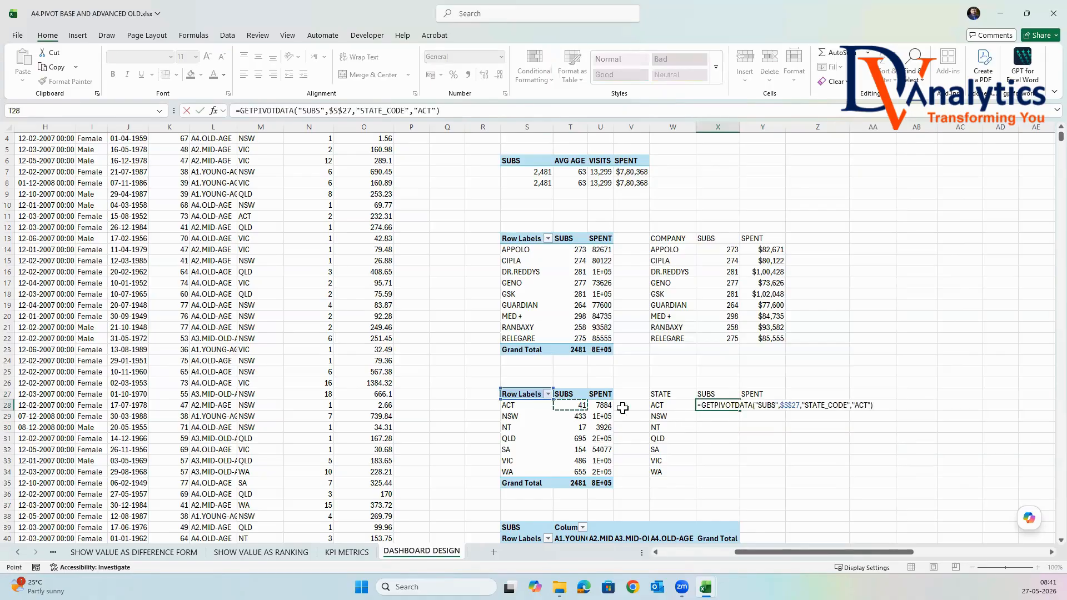
{"action": "left_click", "coordinate": [870, 405]}
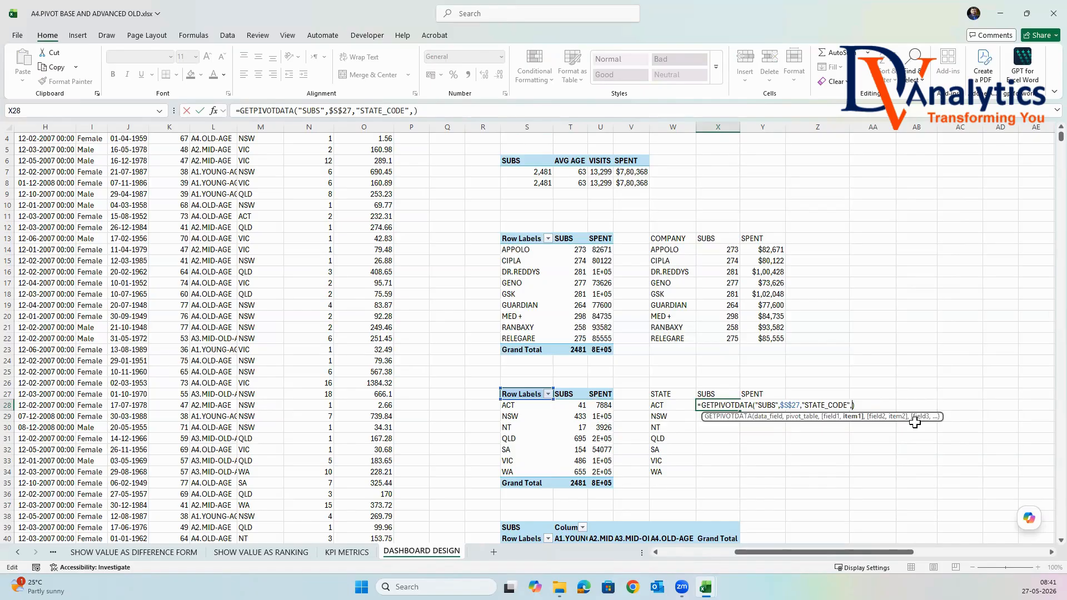
{"action": "left_click", "coordinate": [672, 404]}
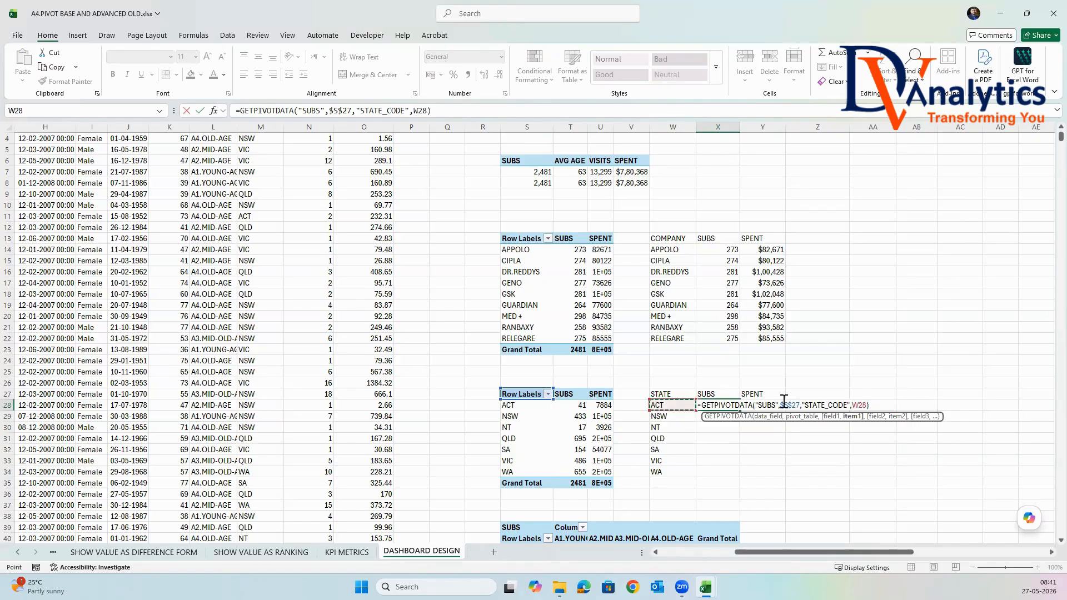
{"action": "left_click", "coordinate": [853, 405]}
{"action": "type", "text": "$"}
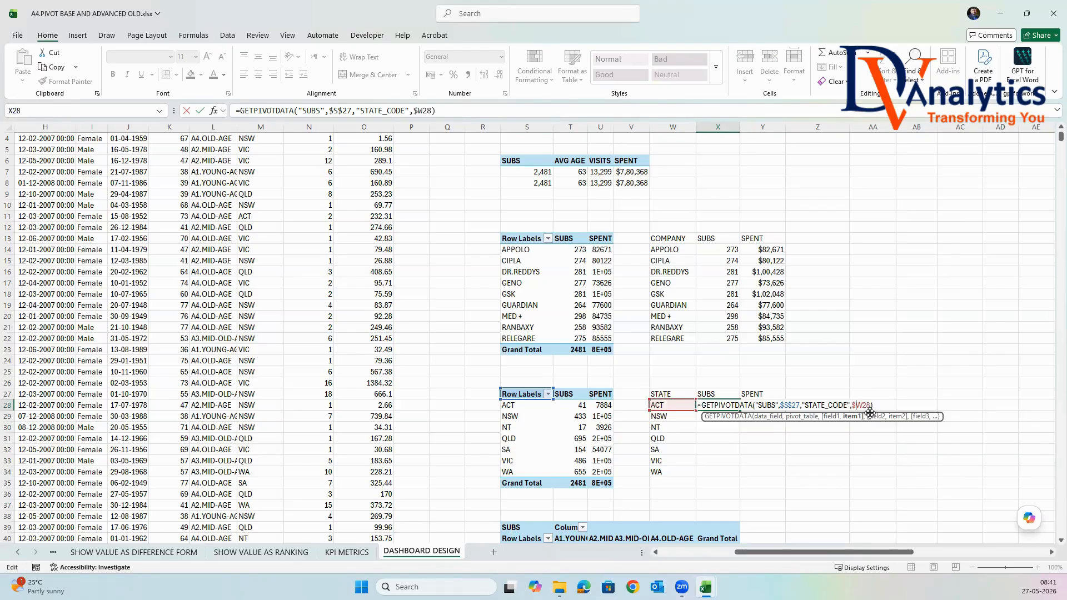
{"action": "key", "text": "Return"}
{"action": "left_click", "coordinate": [734, 405]}
{"action": "double_click", "coordinate": [739, 410]}
In cell Y28, start a GETPIVOTDATA reference to ACT's SPENT in the state PivotTable and delete its "ACT" item argument.
{"action": "left_click", "coordinate": [761, 410]}
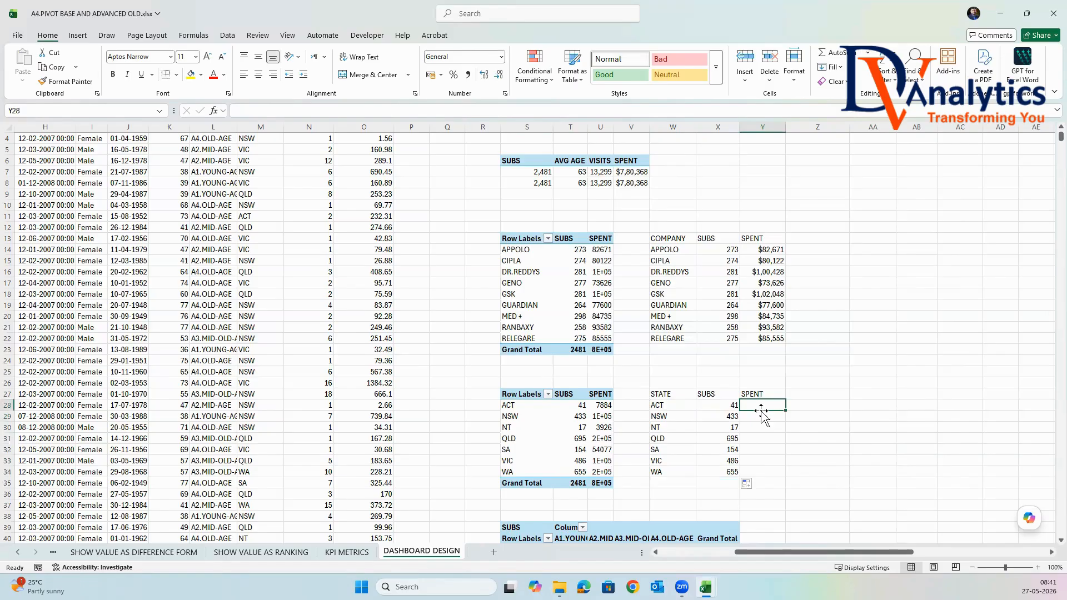
{"action": "type", "text": "="}
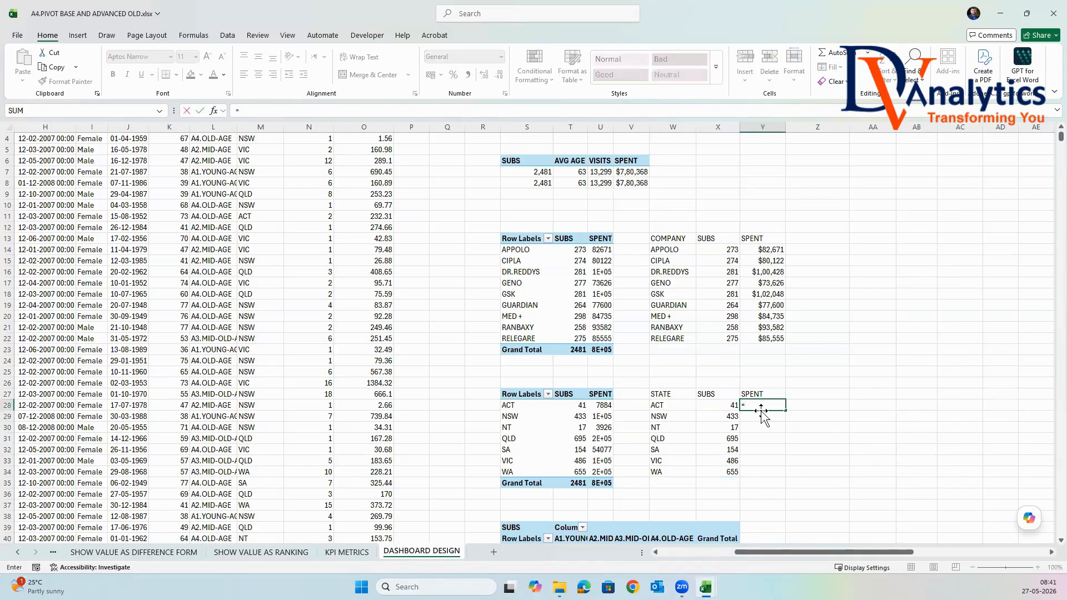
{"action": "left_click", "coordinate": [600, 405]}
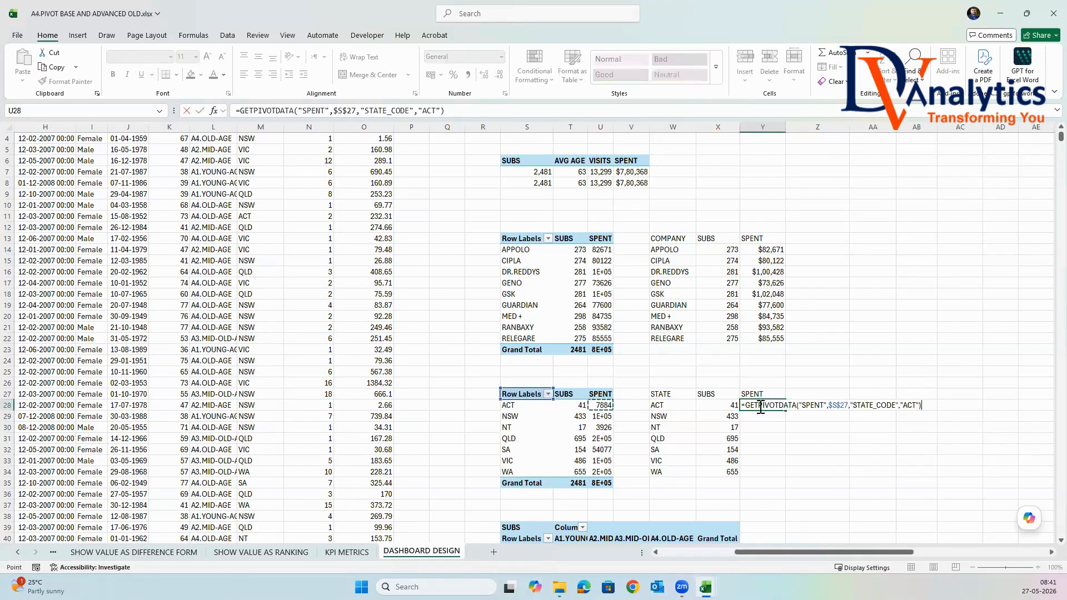
{"action": "left_click", "coordinate": [917, 405]}
{"action": "key", "text": "BackSpace"}
{"action": "key", "text": "BackSpace"}
{"action": "key", "text": "BackSpace"}
{"action": "key", "text": "BackSpace"}
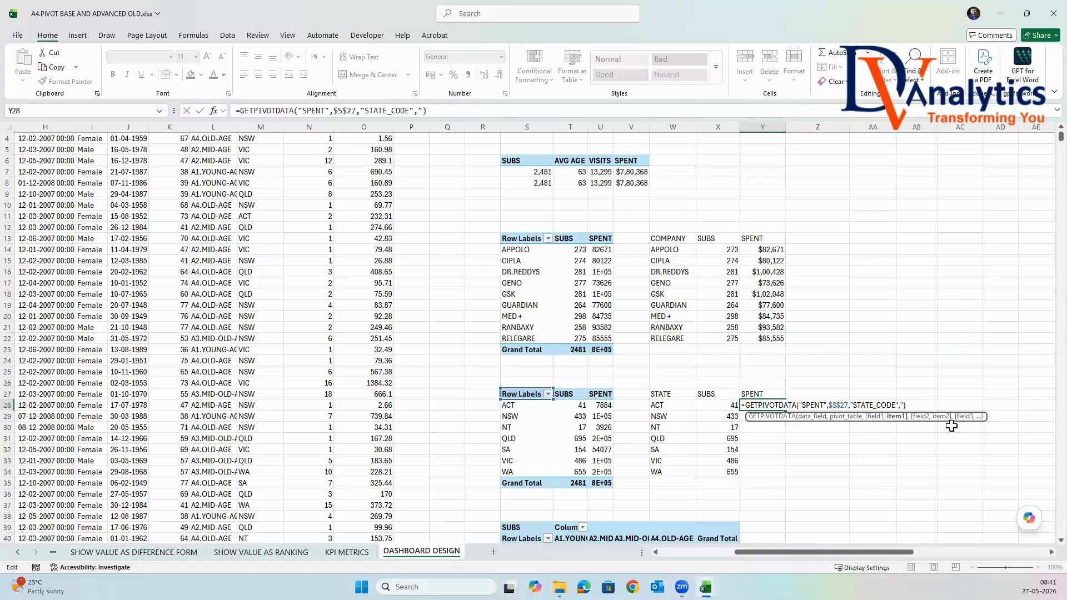
{"action": "left_click", "coordinate": [603, 405]}
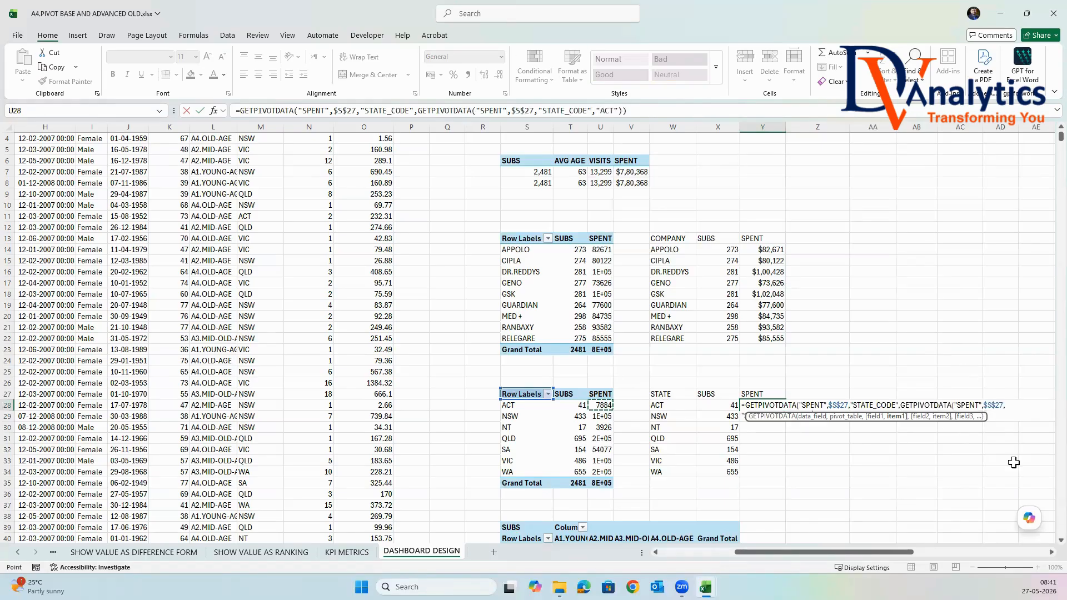
{"action": "key", "text": "BackSpace"}
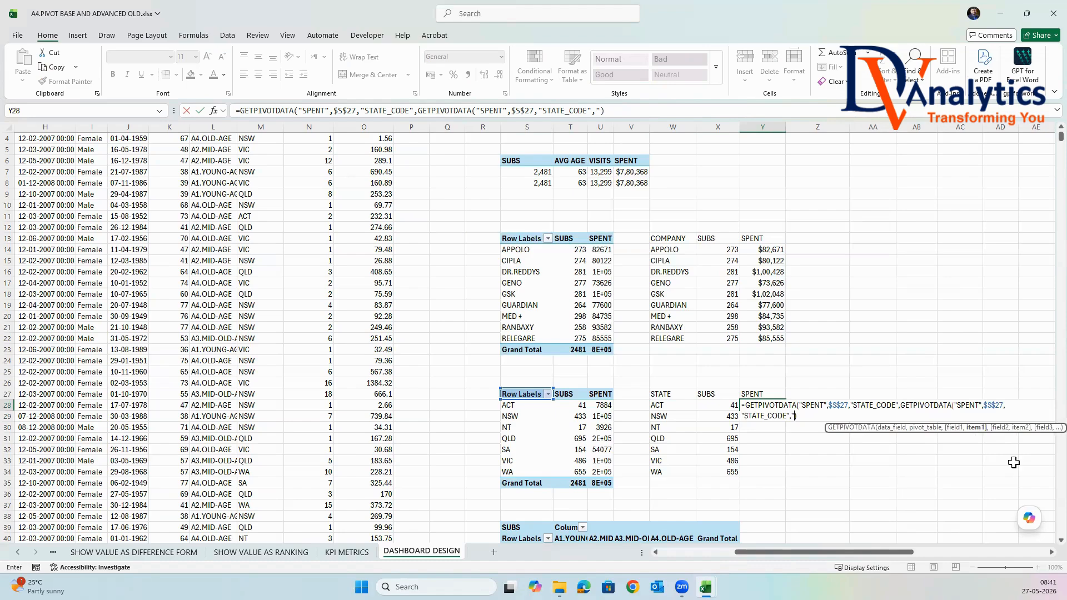
{"action": "key", "text": "BackSpace"}
{"action": "key", "text": "BackSpace"}
{"action": "key", "text": "BackSpace"}
{"action": "key", "text": "BackSpace"}
{"action": "key", "text": "BackSpace"}
{"action": "key", "text": "BackSpace"}
{"action": "key", "text": "BackSpace"}
{"action": "key", "text": "BackSpace"}
{"action": "key", "text": "BackSpace"}
{"action": "key", "text": "BackSpace"}
{"action": "key", "text": "BackSpace"}
{"action": "key", "text": "BackSpace"}
{"action": "key", "text": "BackSpace"}
{"action": "key", "text": "BackSpace"}
{"action": "key", "text": "BackSpace"}
{"action": "key", "text": "BackSpace"}
{"action": "key", "text": "BackSpace"}
{"action": "key", "text": "BackSpace"}
{"action": "key", "text": "BackSpace"}
{"action": "key", "text": "BackSpace"}
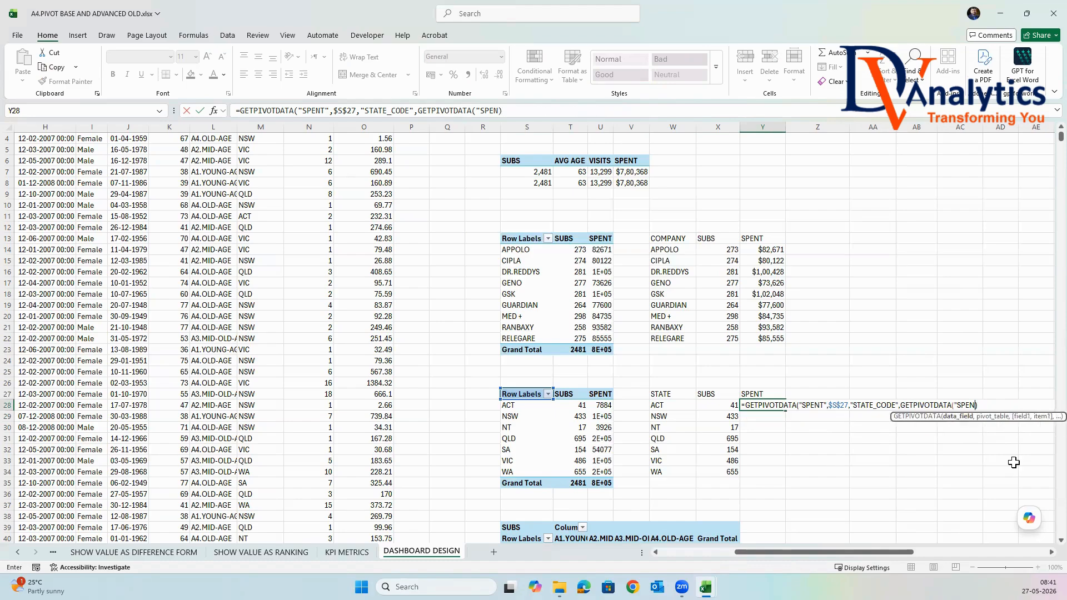
{"action": "key", "text": "BackSpace"}
{"action": "key", "text": "BackSpace"}
{"action": "key", "text": "BackSpace"}
{"action": "key", "text": "BackSpace"}
{"action": "key", "text": "BackSpace"}
{"action": "key", "text": "BackSpace"}
{"action": "key", "text": "BackSpace"}
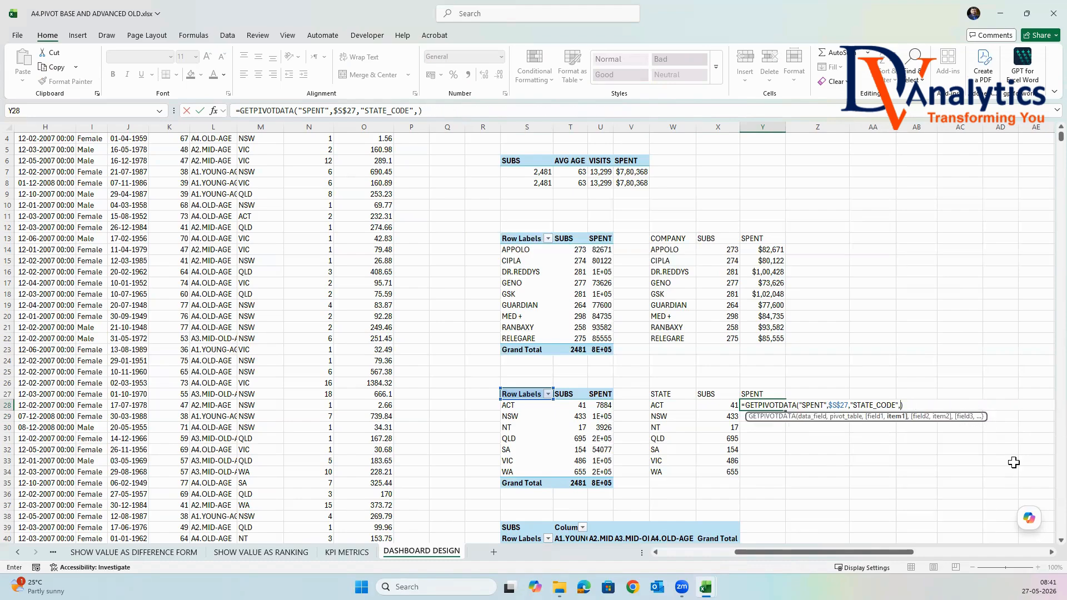
Complete cell Y28's SPENT formula with $W28 as the STATE_CODE item and fill it down to Y34.
{"action": "left_click", "coordinate": [658, 405]}
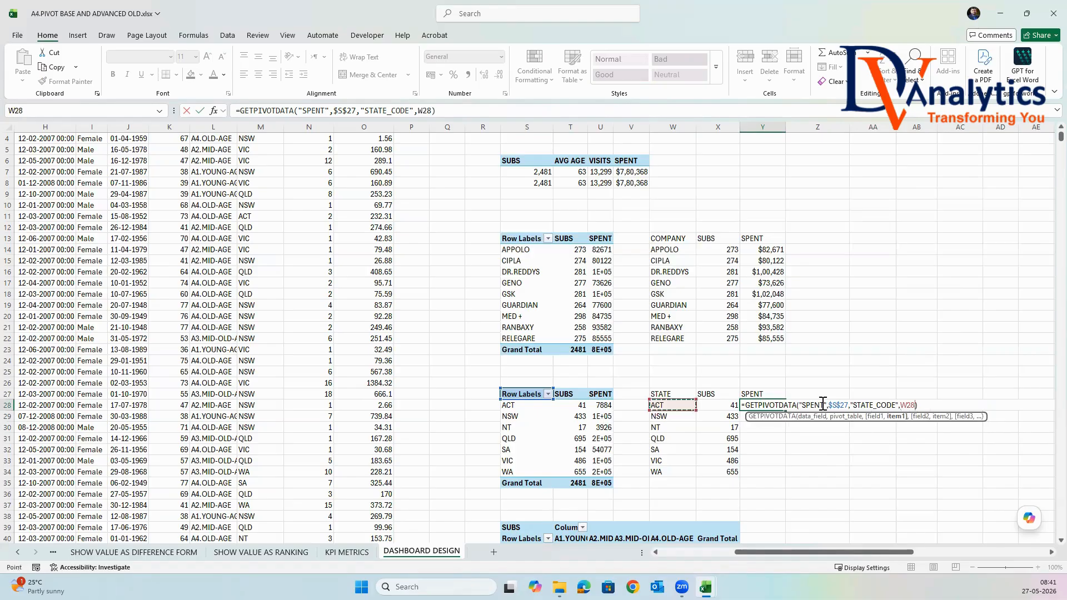
{"action": "left_click", "coordinate": [903, 406]}
{"action": "type", "text": "$"}
{"action": "key", "text": "Return"}
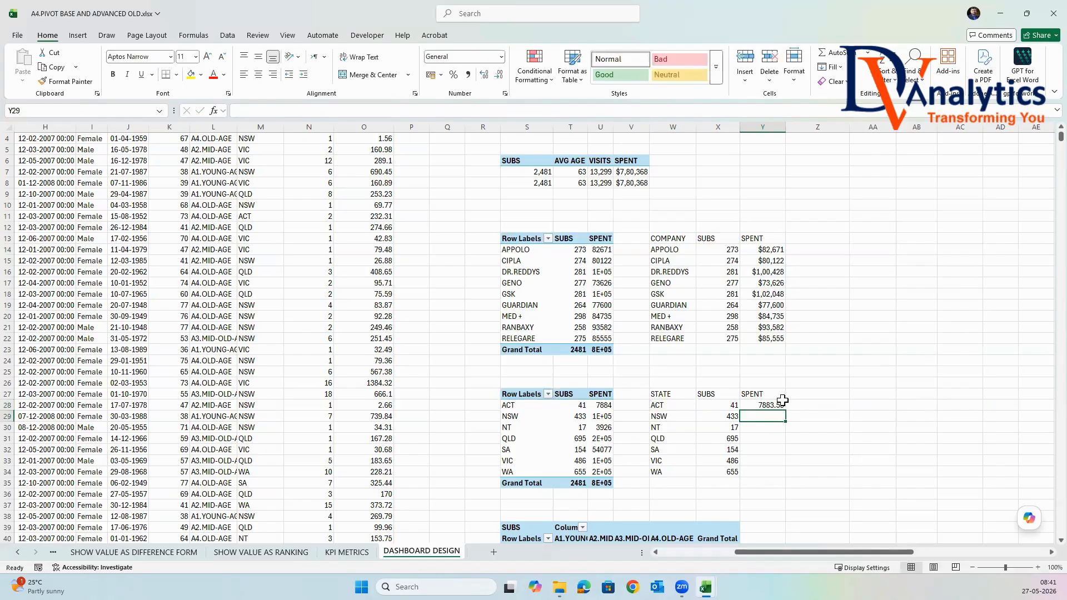
{"action": "left_click", "coordinate": [780, 402]}
{"action": "double_click", "coordinate": [786, 410]}
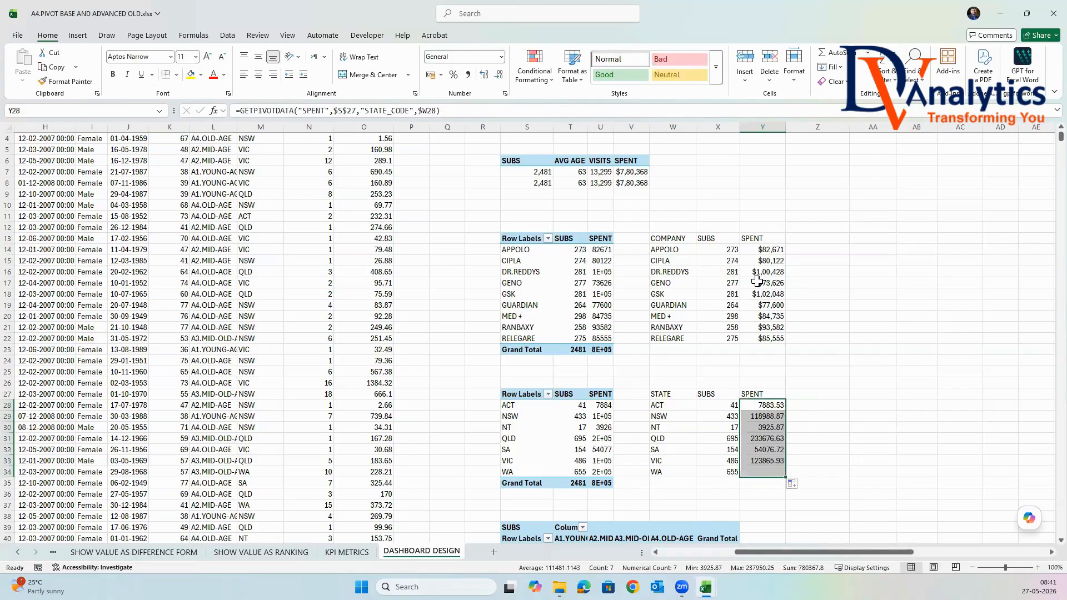
Copy the number formatting of the company table's X14:Y14 onto the state table's values in X28:Y34.
{"action": "left_click_drag", "start_coordinate": [734, 249], "coordinate": [766, 249]}
{"action": "left_click", "coordinate": [67, 81]}
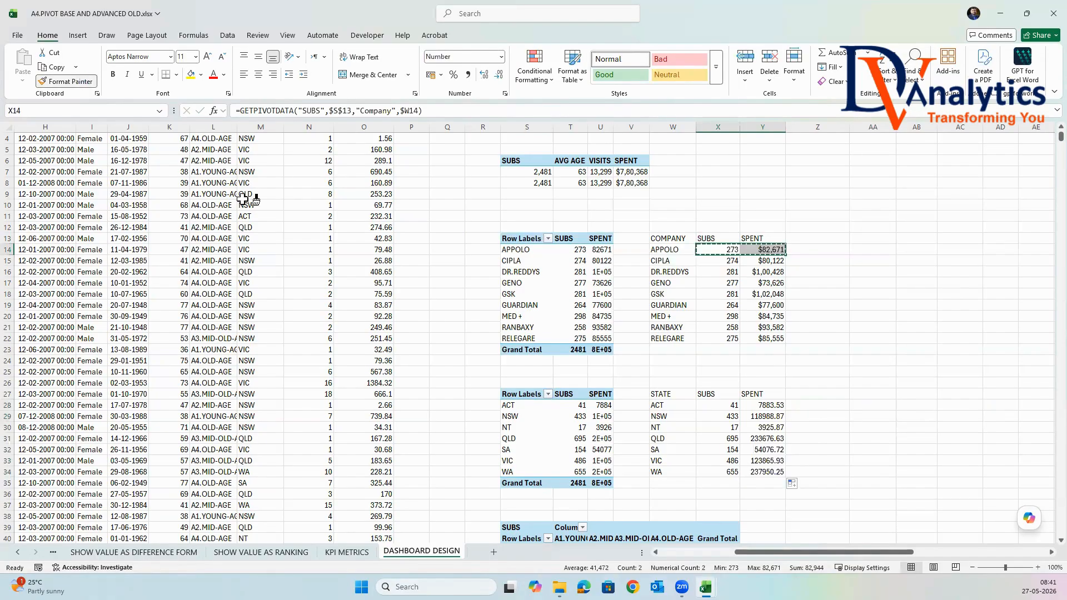
{"action": "mouse_move", "coordinate": [716, 405]}
{"action": "left_mouse_down"}
{"action": "mouse_move", "coordinate": [731, 410]}
{"action": "mouse_move", "coordinate": [754, 467]}
{"action": "mouse_move", "coordinate": [766, 471]}
{"action": "left_mouse_up"}
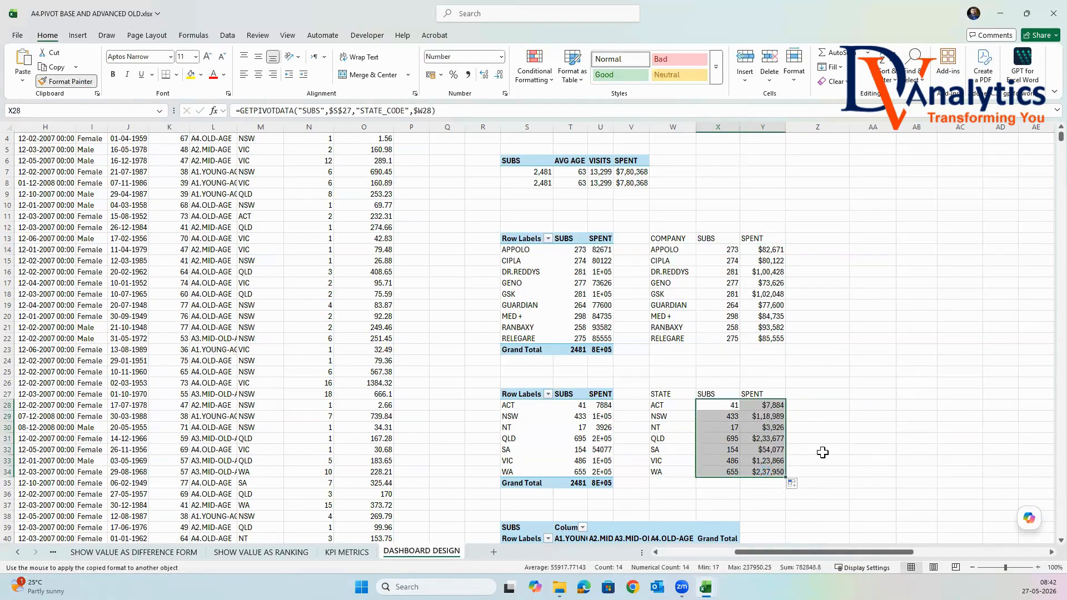
{"action": "left_click", "coordinate": [820, 449]}
Copy the gender by age-bucket PivotTable block S40:W43 without totals to Z40 and clear the numbers in AA41:AD43.
{"action": "scroll", "coordinate": [825, 447], "scroll_direction": "down", "scroll_amount": 5}
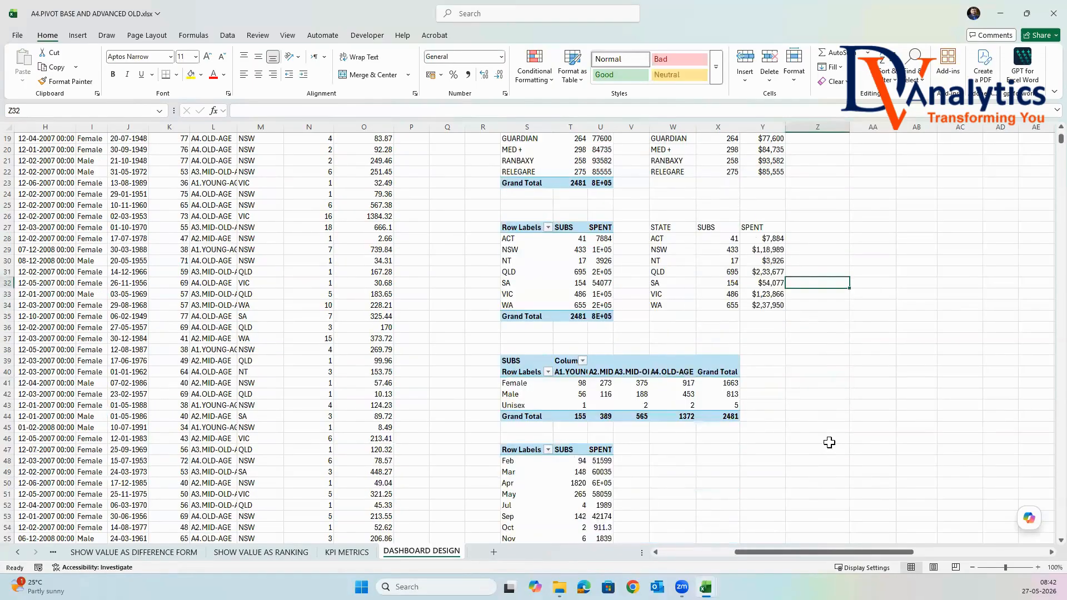
{"action": "left_click", "coordinate": [774, 418]}
{"action": "left_click", "coordinate": [528, 371]}
{"action": "left_click_drag", "start_coordinate": [577, 387], "coordinate": [702, 403]}
{"action": "left_click_drag", "start_coordinate": [702, 404], "coordinate": [691, 402]}
{"action": "key", "text": "ctrl+c"}
{"action": "left_click", "coordinate": [816, 371]}
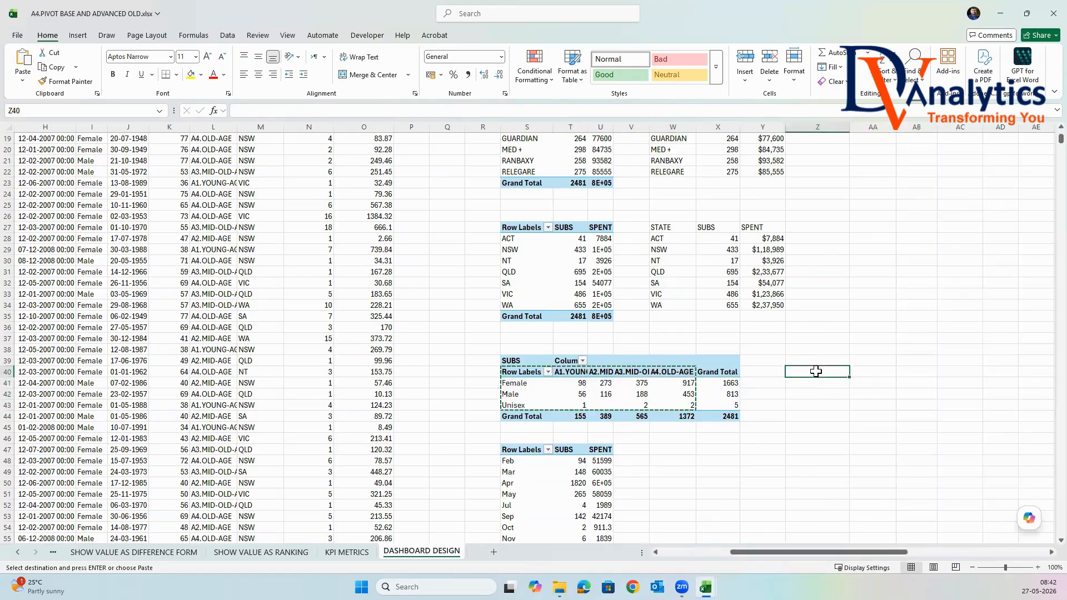
{"action": "key", "text": "ctrl+v"}
{"action": "left_click_drag", "start_coordinate": [886, 383], "coordinate": [983, 405]}
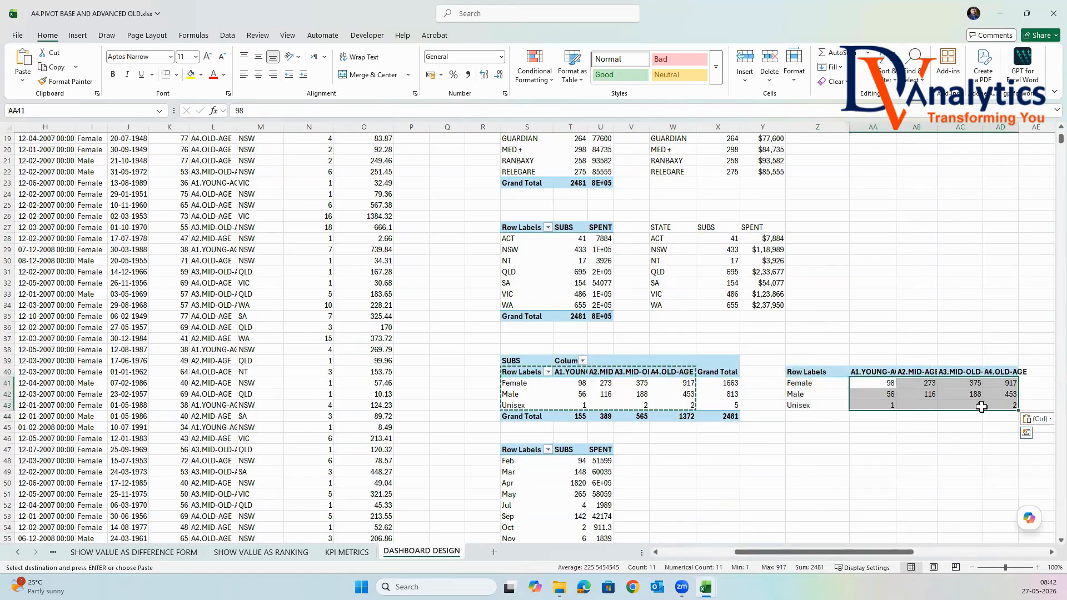
{"action": "key", "text": "Delete"}
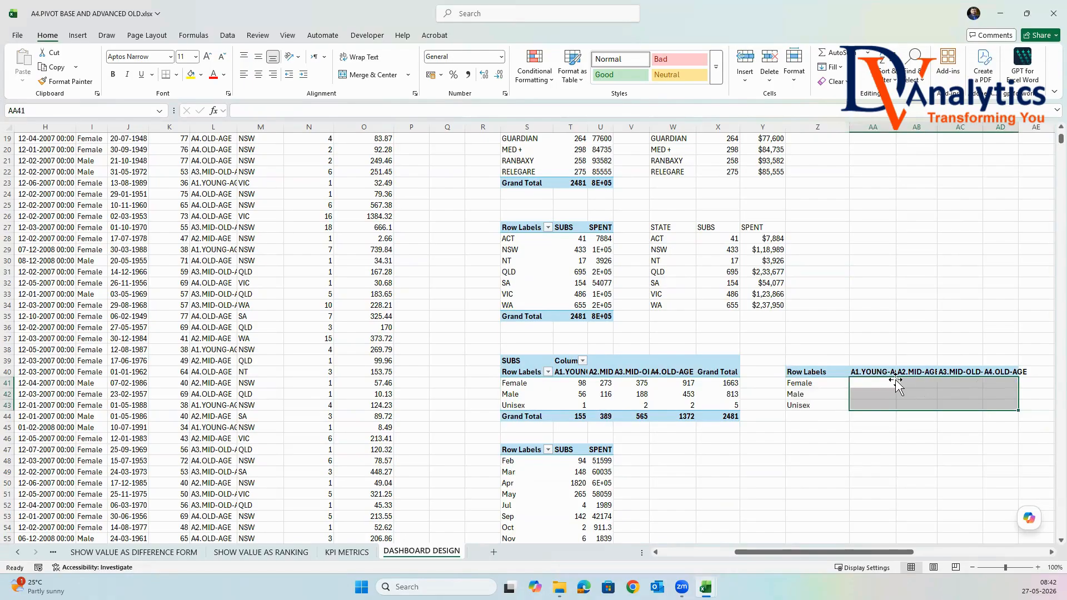
In cell AA41, start a GETPIVOTDATA reference to the Female A1.YOUNG-AGE value and replace its AGE_BUCKET item with AA$40.
{"action": "left_click", "coordinate": [886, 383]}
{"action": "type", "text": "="}
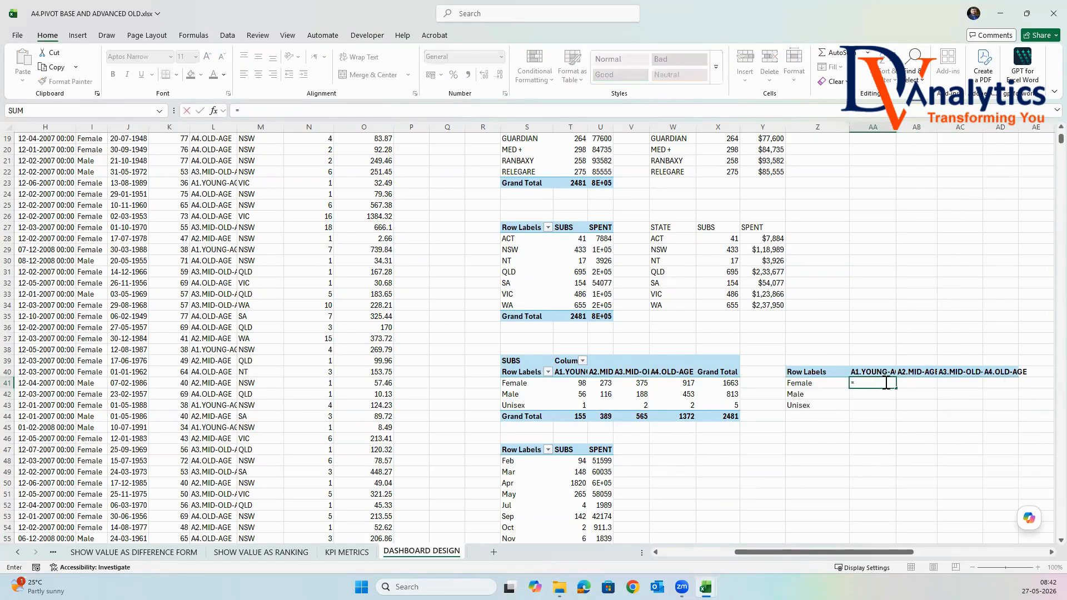
{"action": "left_click", "coordinate": [583, 383]}
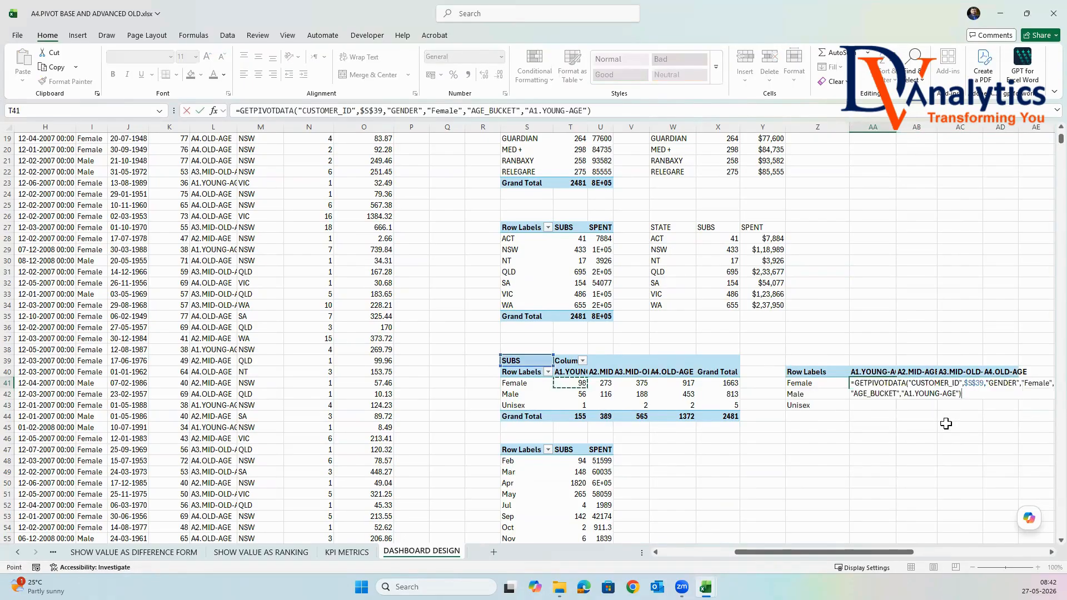
{"action": "left_click", "coordinate": [960, 394]}
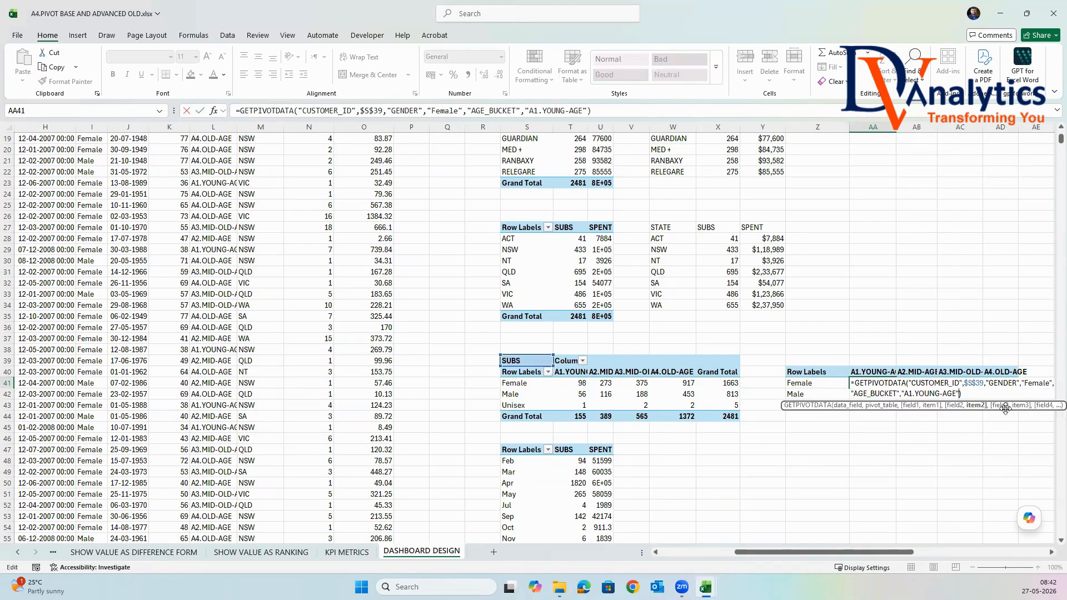
{"action": "key", "text": "BackSpace"}
{"action": "key", "text": "BackSpace"}
{"action": "key", "text": "BackSpace"}
{"action": "key", "text": "BackSpace"}
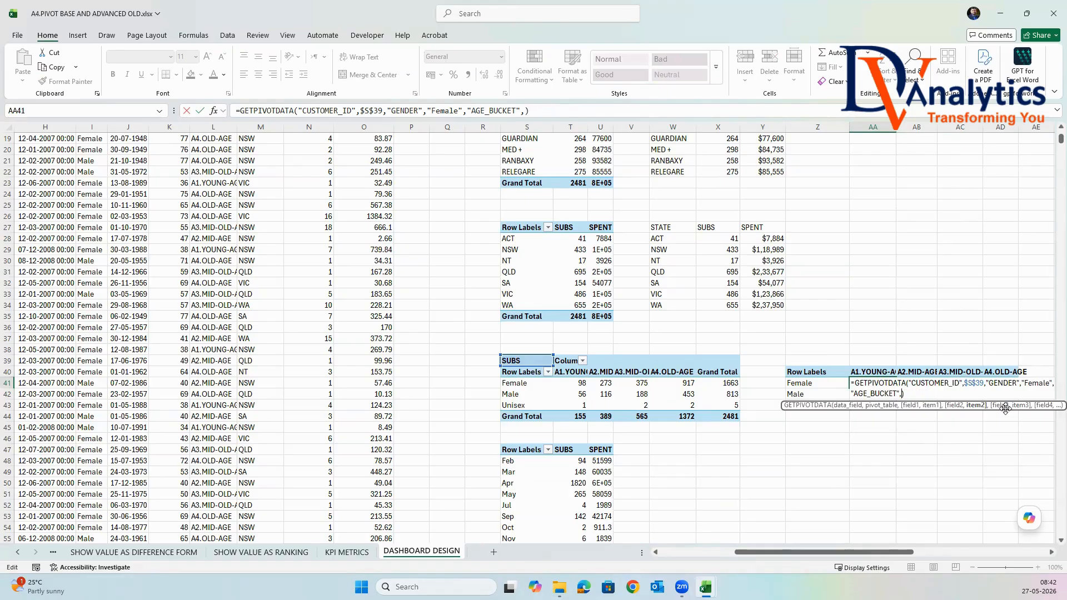
{"action": "left_click", "coordinate": [876, 371]}
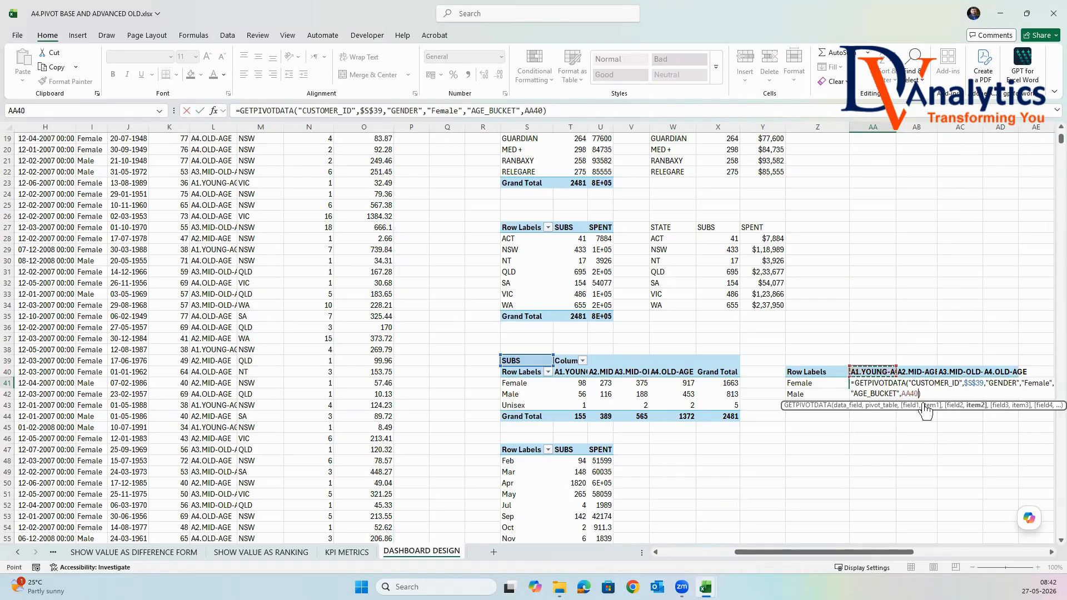
{"action": "left_click", "coordinate": [915, 395]}
{"action": "type", "text": "$"}
Replace the "Female" item in AA41's formula with $Z41 and fill the formula across and down to AD43.
{"action": "left_click", "coordinate": [1024, 384]}
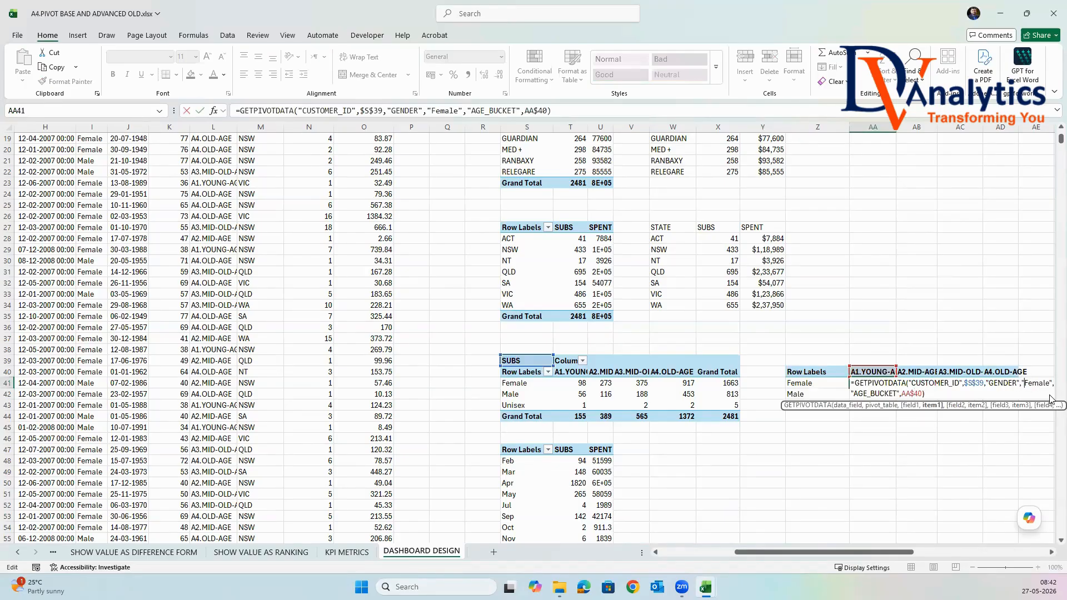
{"action": "key", "text": "Delete"}
{"action": "key", "text": "Delete"}
{"action": "key", "text": "Delete"}
{"action": "key", "text": "Delete"}
{"action": "key", "text": "Delete"}
{"action": "key", "text": "Delete"}
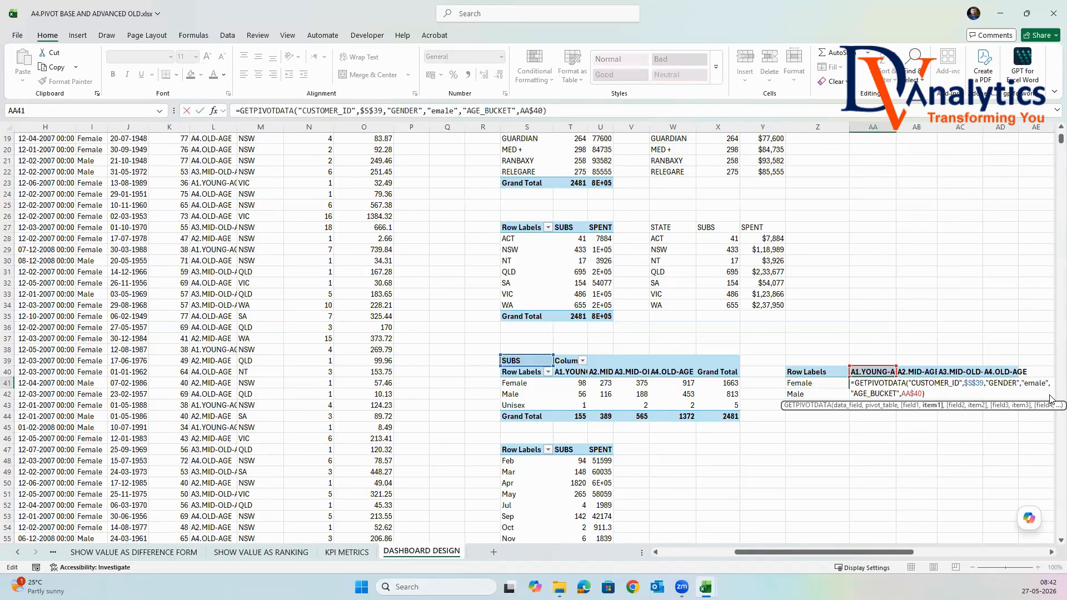
{"action": "key", "text": "BackSpace"}
{"action": "key", "text": "Delete"}
{"action": "left_click", "coordinate": [825, 383]}
{"action": "left_click", "coordinate": [1036, 387]}
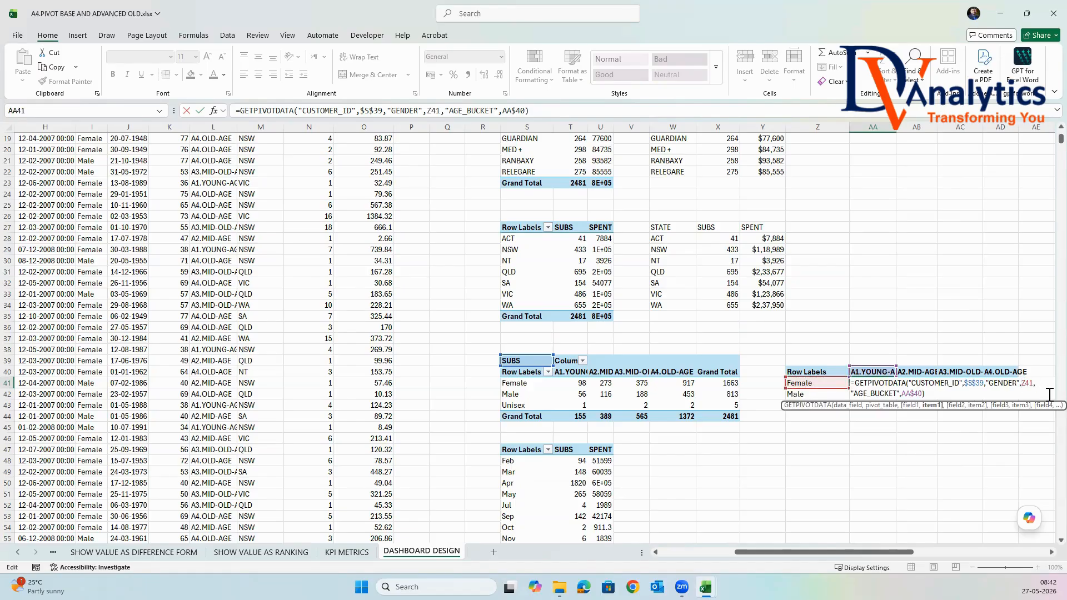
{"action": "key", "text": "Return"}
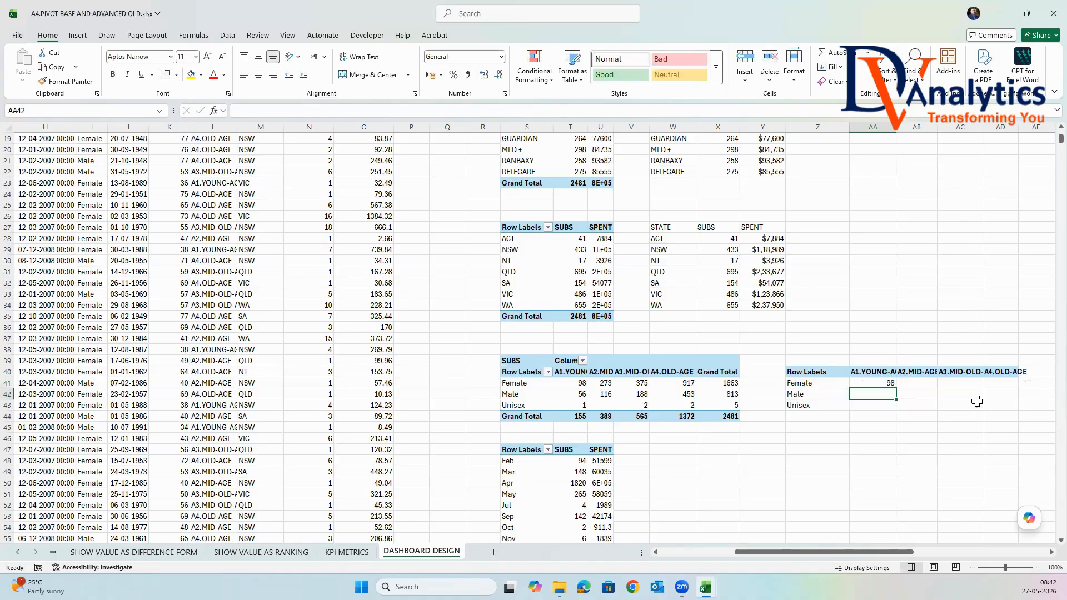
{"action": "left_click", "coordinate": [891, 384]}
{"action": "left_click_drag", "start_coordinate": [896, 388], "coordinate": [1021, 410]}
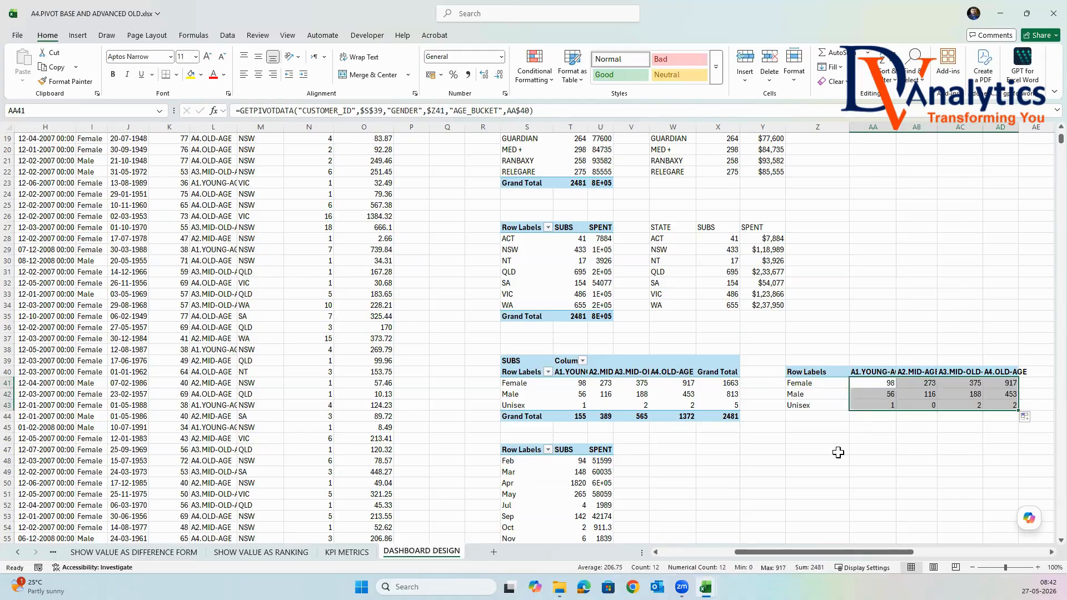
Copy the month labels Feb to Nov from the month PivotTable's S48:S55 to W48.
{"action": "scroll", "coordinate": [818, 443], "scroll_direction": "down", "scroll_amount": 2}
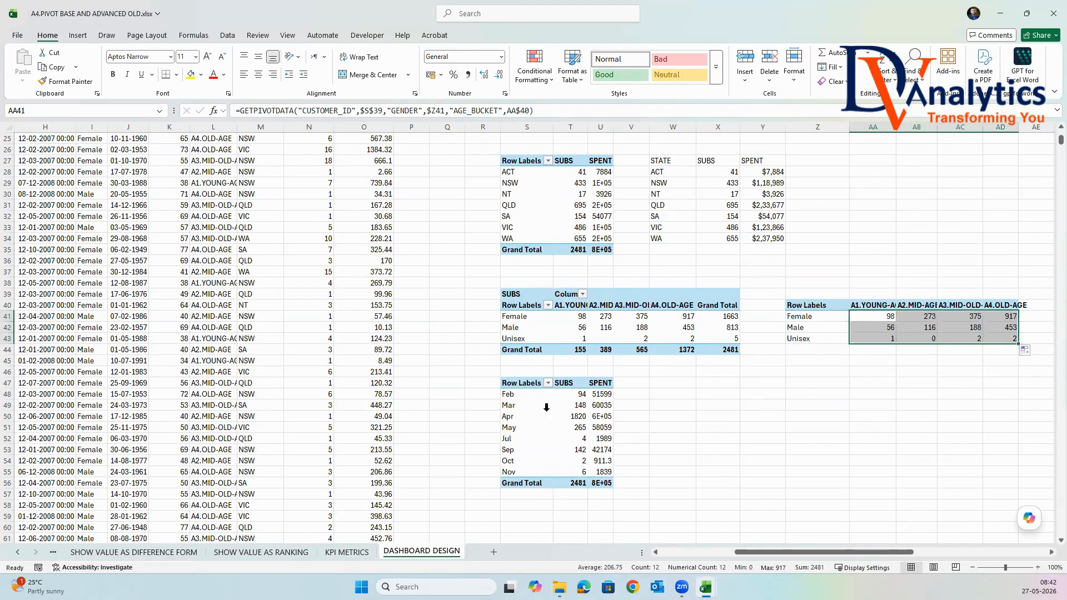
{"action": "left_click_drag", "start_coordinate": [522, 403], "coordinate": [508, 460]}
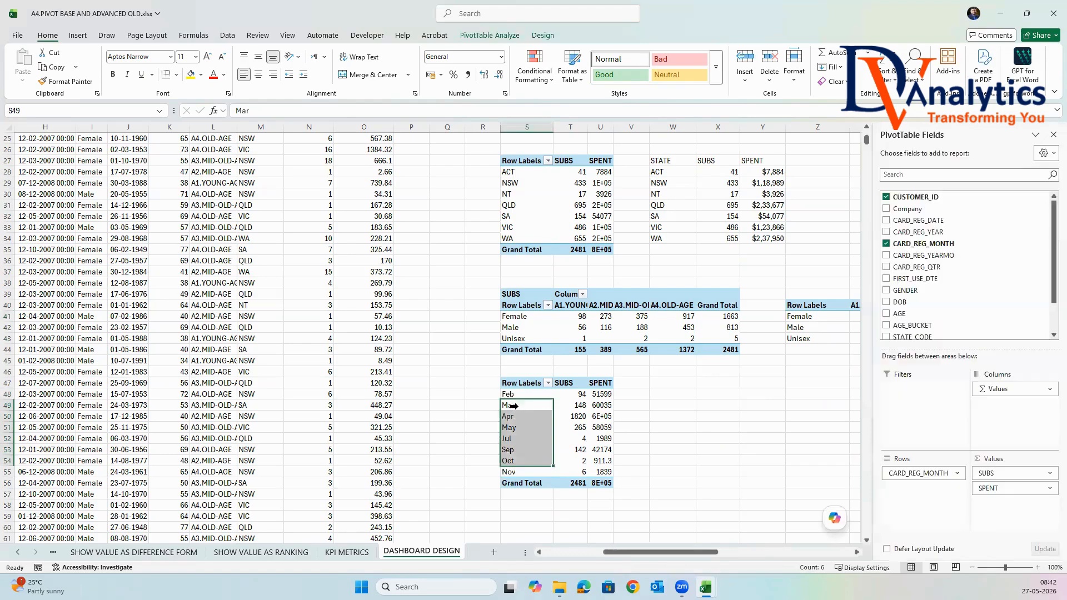
{"action": "left_click_drag", "start_coordinate": [520, 394], "coordinate": [525, 472]}
{"action": "key", "text": "ctrl+c"}
{"action": "left_click", "coordinate": [683, 394]}
{"action": "key", "text": "ctrl+v"}
Enter the headers MONTH, SUBS and SPENT in cells W47, X47 and Y47.
{"action": "left_click", "coordinate": [675, 380]}
{"action": "type", "text": "MO"}
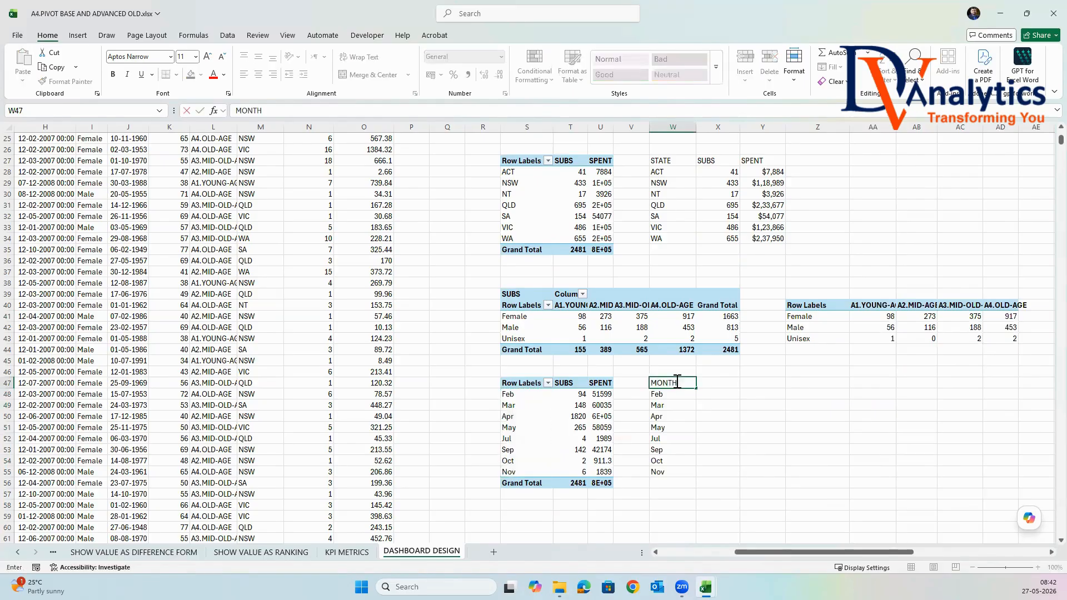
{"action": "left_click", "coordinate": [713, 378]}
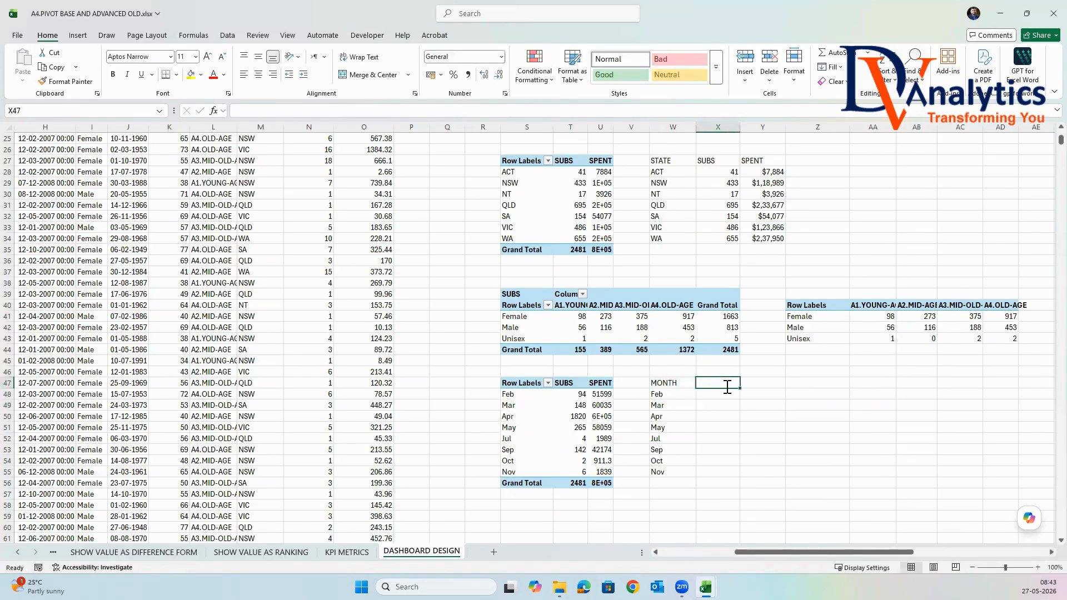
{"action": "type", "text": "SUBS"}
{"action": "key", "text": "Tab"}
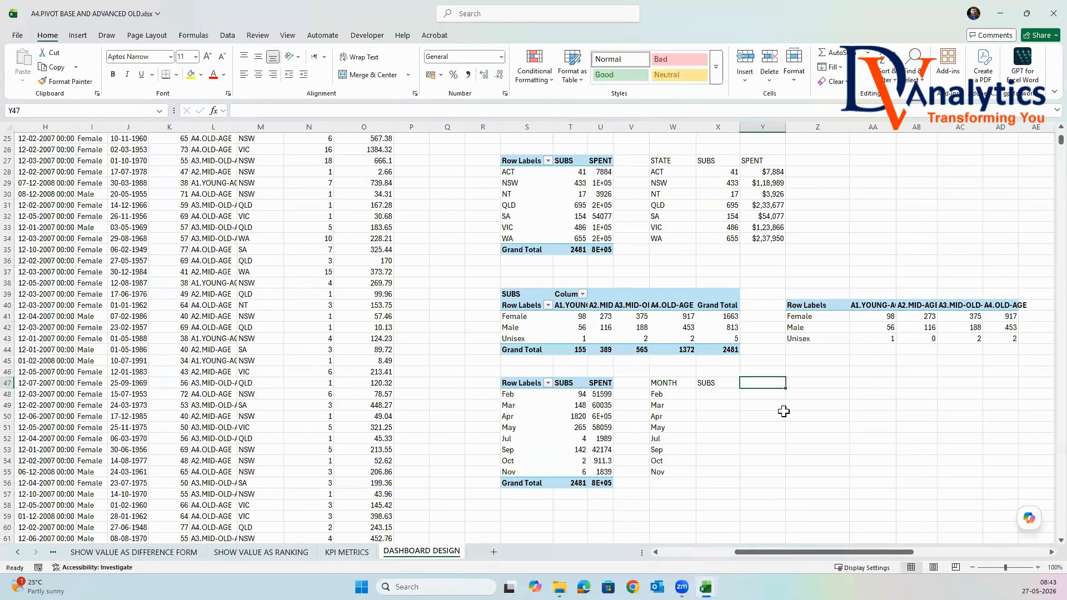
{"action": "type", "text": "SPENT"}
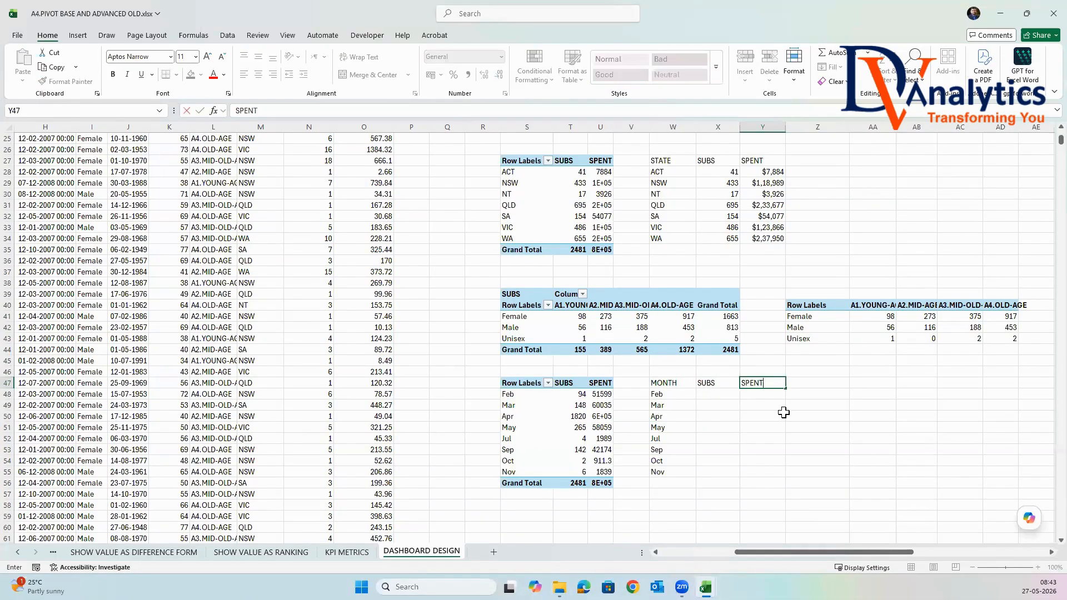
Reference Feb's SUBS in cell X48 and Feb's SPENT in cell Y48 from the month PivotTable with GETPIVOTDATA.
{"action": "left_click", "coordinate": [727, 397]}
{"action": "type", "text": "="}
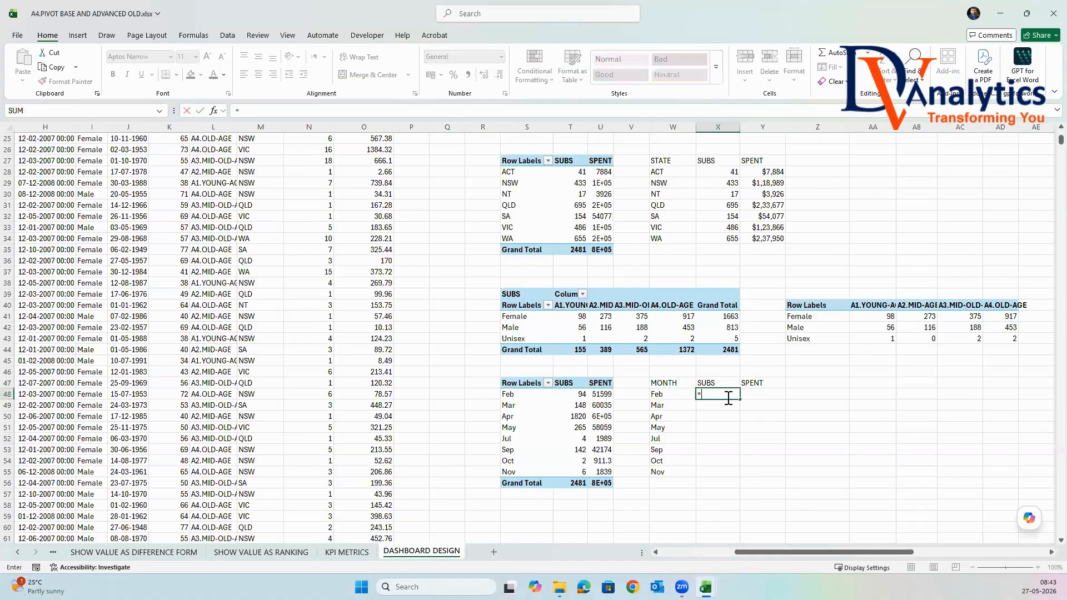
{"action": "left_click", "coordinate": [580, 395]}
{"action": "key", "text": "Return"}
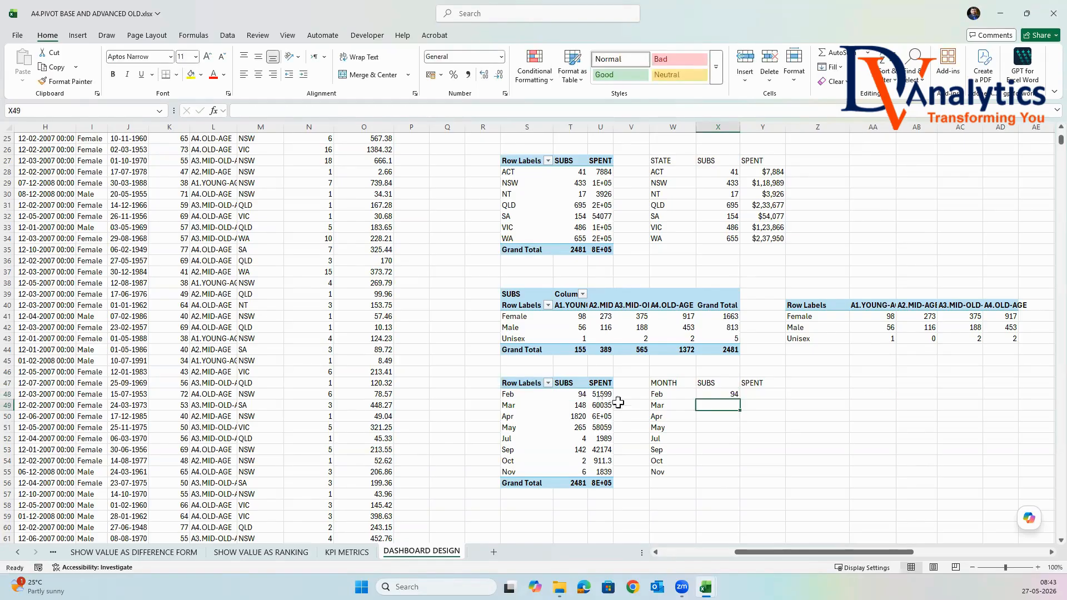
{"action": "scroll", "coordinate": [600, 402], "scroll_direction": "down", "scroll_amount": 1}
{"action": "left_click", "coordinate": [749, 360]}
{"action": "type", "text": "="}
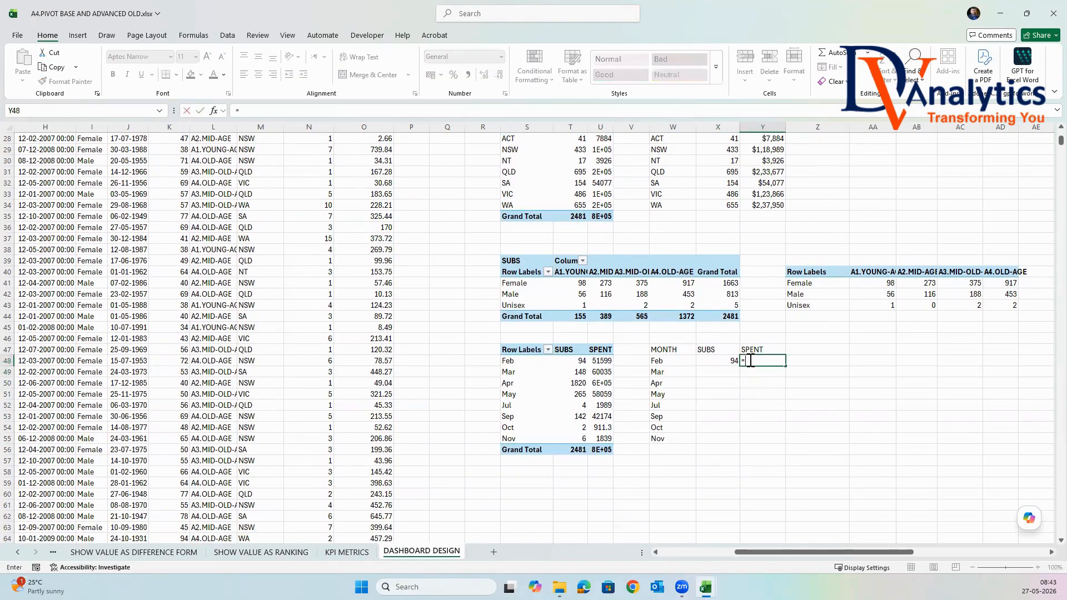
{"action": "left_click", "coordinate": [603, 360]}
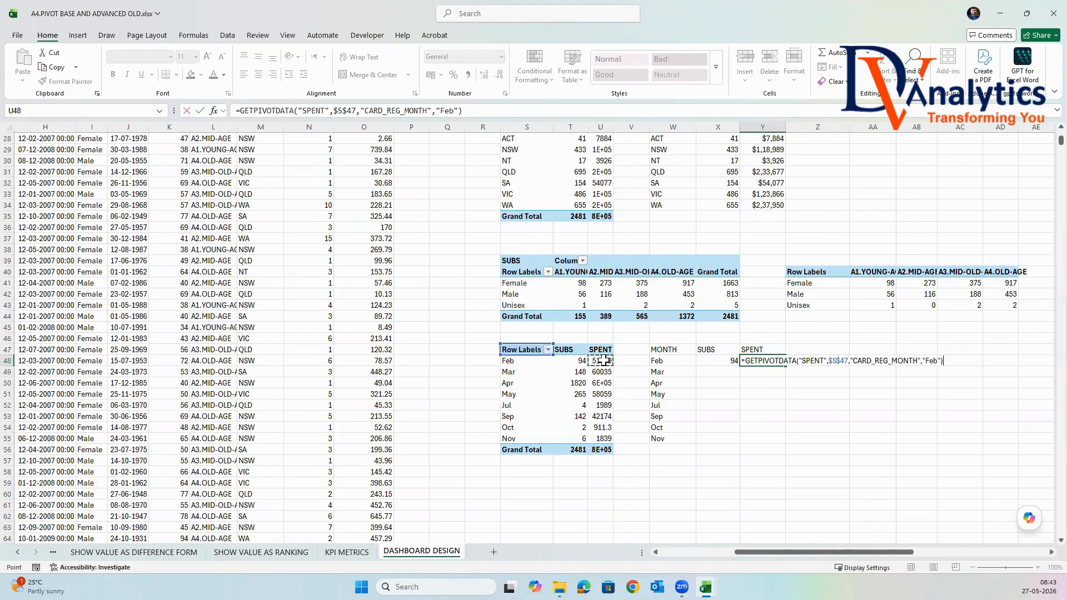
{"action": "key", "text": "Return"}
Try filling Y48's SPENT formula down to Y51 and clear the copies in Y49:Y51.
{"action": "left_click", "coordinate": [778, 360]}
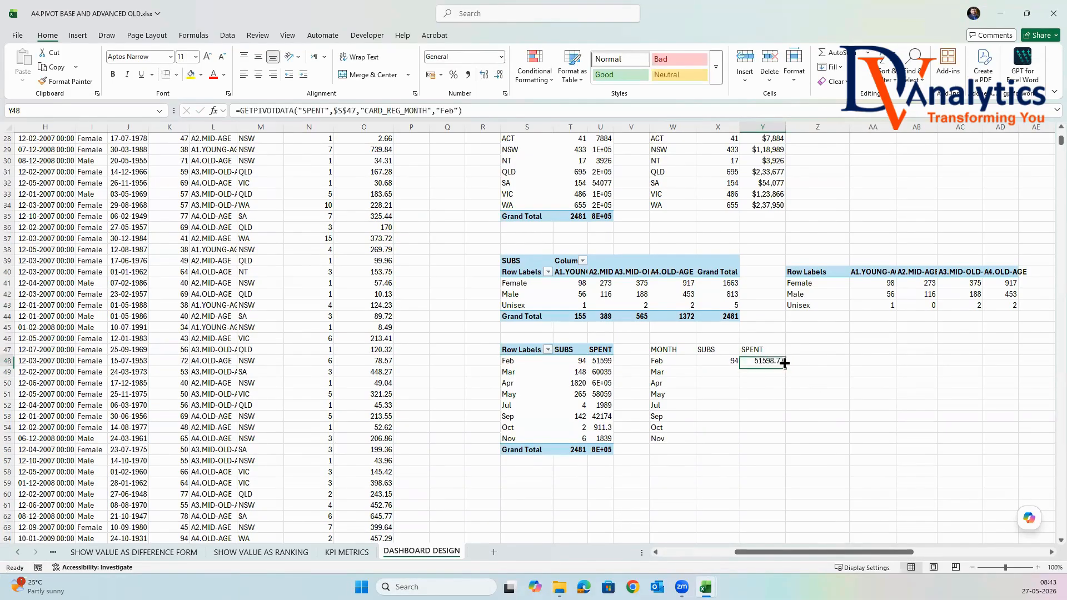
{"action": "left_click_drag", "start_coordinate": [787, 367], "coordinate": [776, 389]}
{"action": "left_click", "coordinate": [772, 394]}
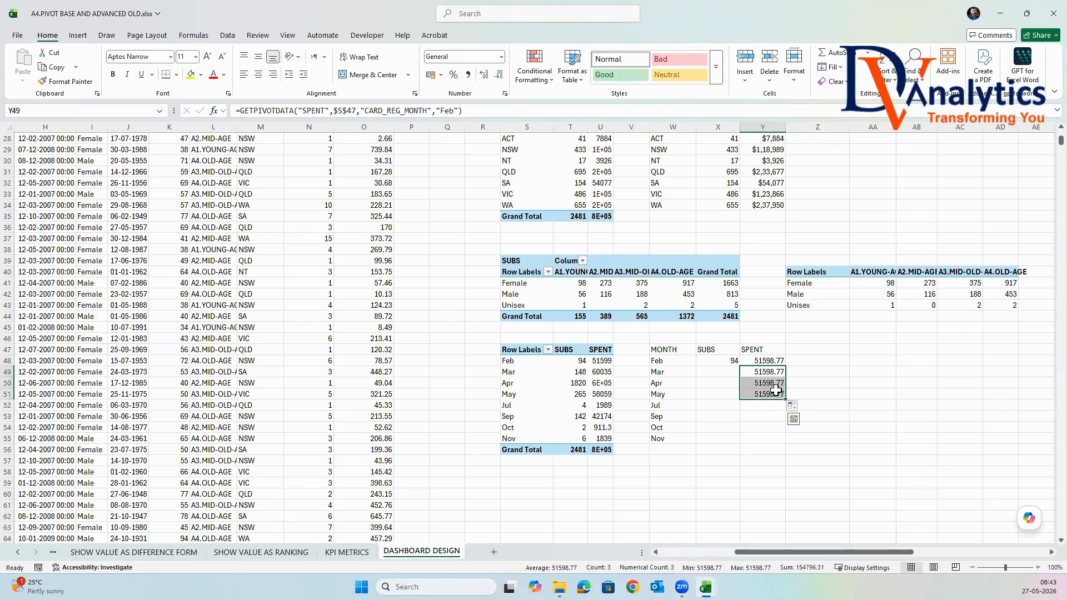
{"action": "key", "text": "Delete"}
Replace the "Feb" item in X48's SUBS formula with $W48 and fill the formula down to X55.
{"action": "left_click", "coordinate": [713, 362]}
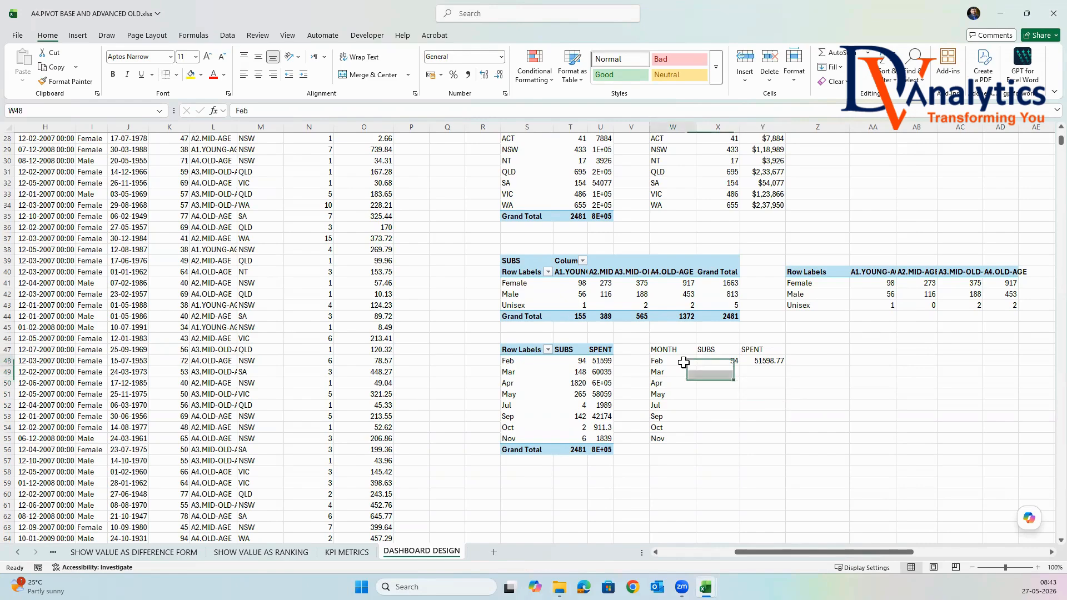
{"action": "left_click", "coordinate": [452, 109]}
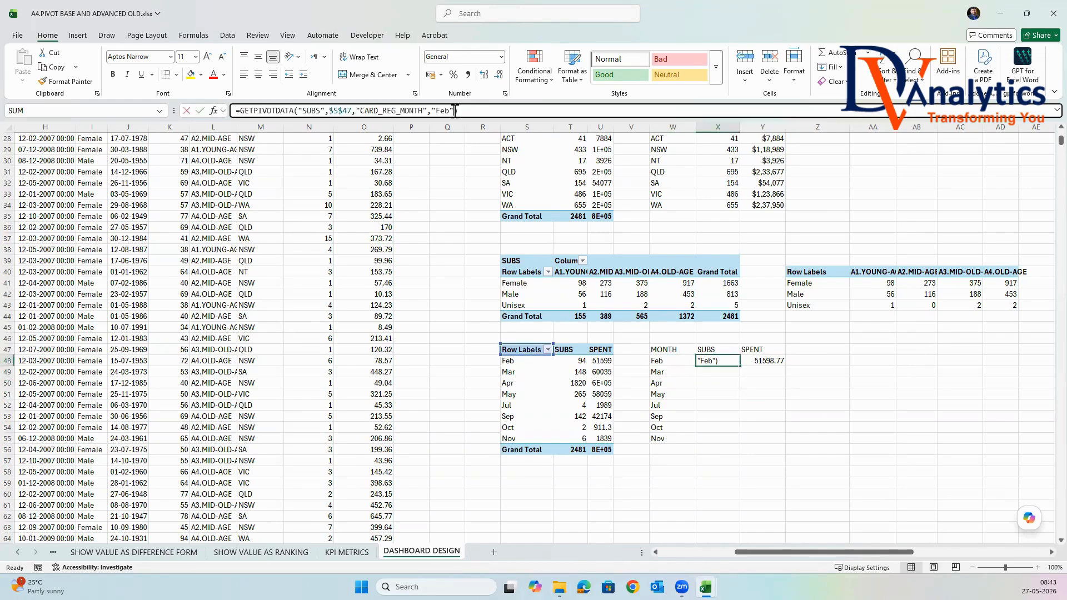
{"action": "key", "text": "BackSpace"}
{"action": "key", "text": "BackSpace"}
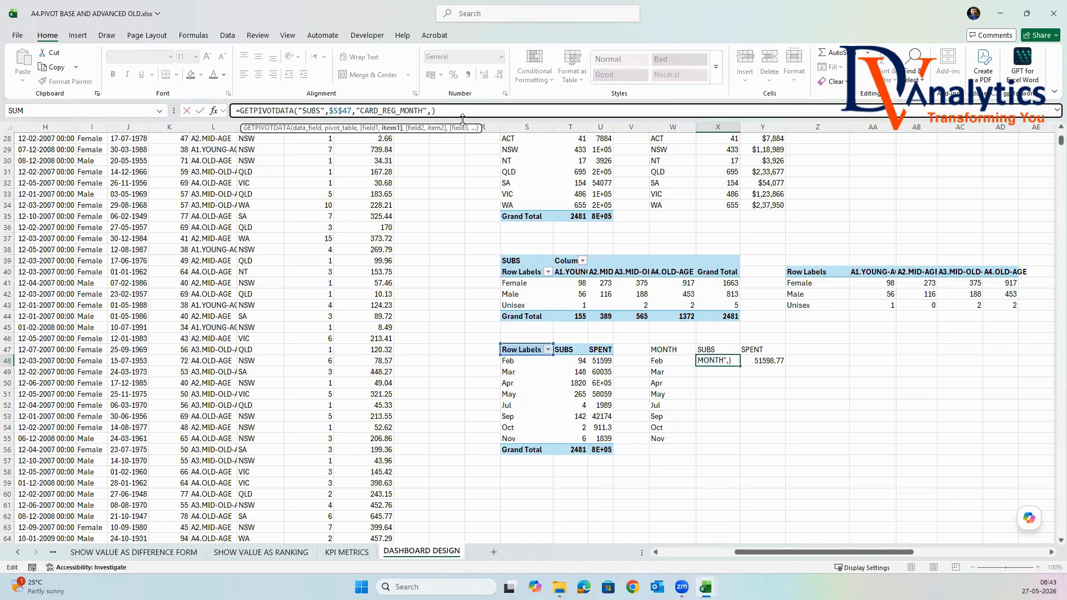
{"action": "left_click", "coordinate": [663, 361]}
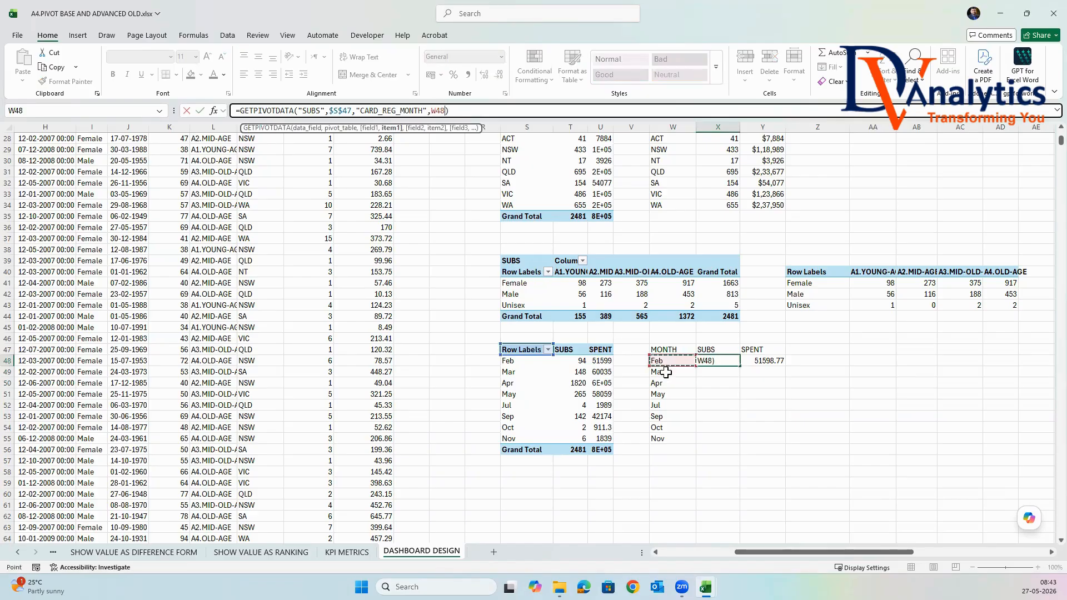
{"action": "left_click", "coordinate": [435, 111]}
{"action": "key", "text": "Return"}
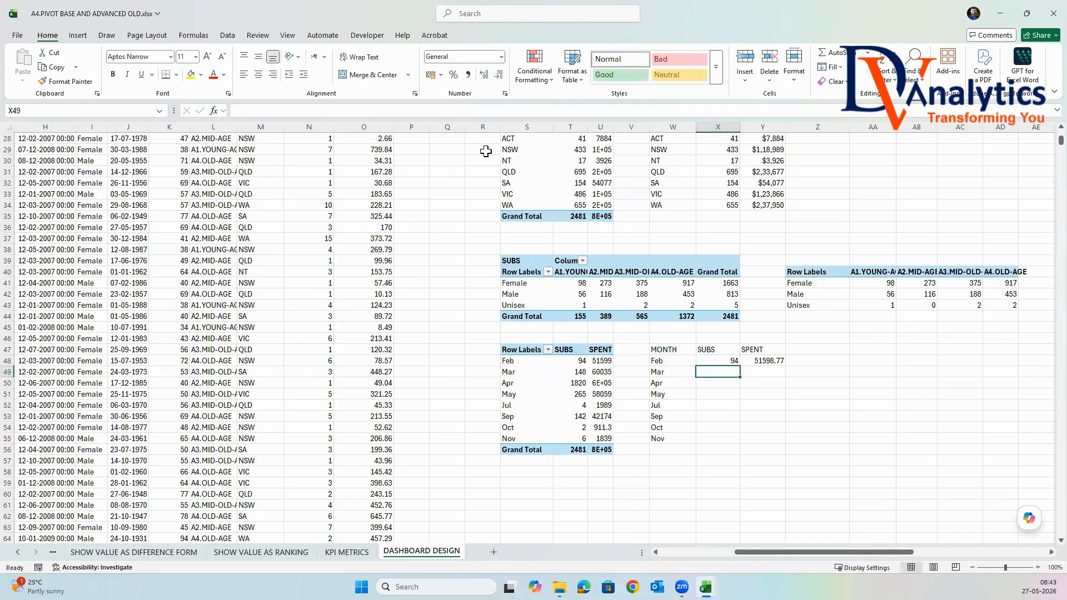
{"action": "left_click", "coordinate": [731, 360]}
{"action": "double_click", "coordinate": [739, 366]}
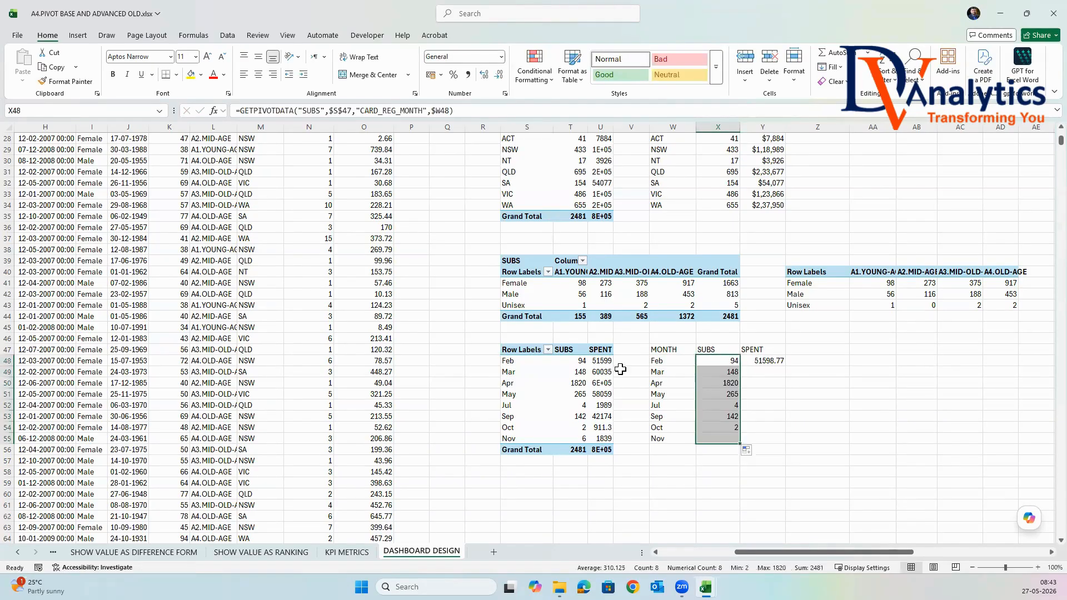
Replace the "Feb" item in Y48's SPENT formula with $W48 and fill the formula down to Y55.
{"action": "left_click", "coordinate": [772, 359]}
{"action": "left_click", "coordinate": [459, 110]}
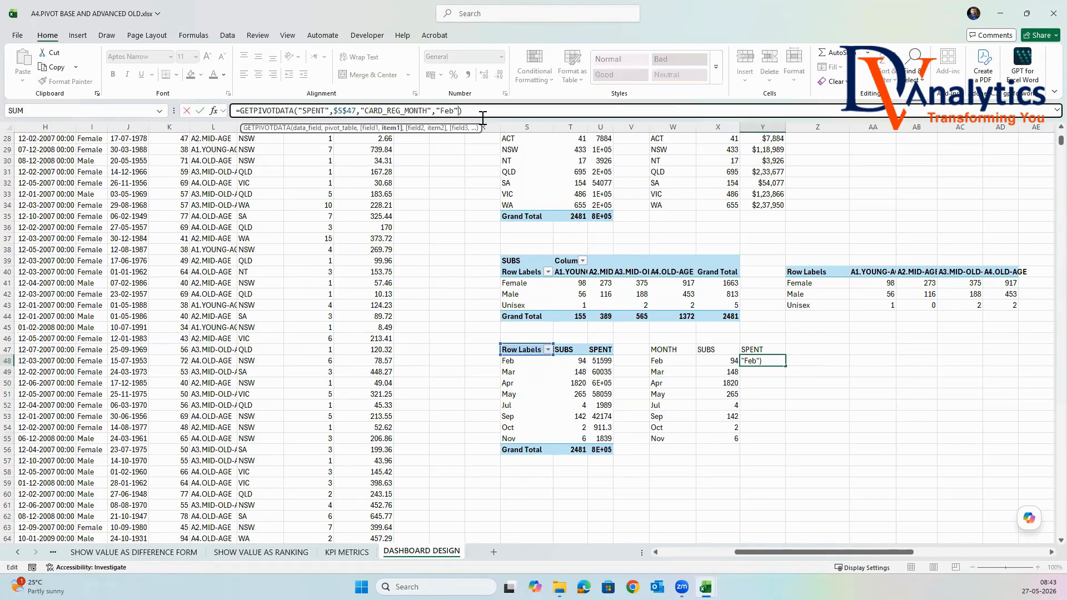
{"action": "key", "text": "BackSpace"}
{"action": "key", "text": "BackSpace"}
{"action": "key", "text": "BackSpace"}
{"action": "key", "text": "BackSpace"}
{"action": "left_click", "coordinate": [661, 361]}
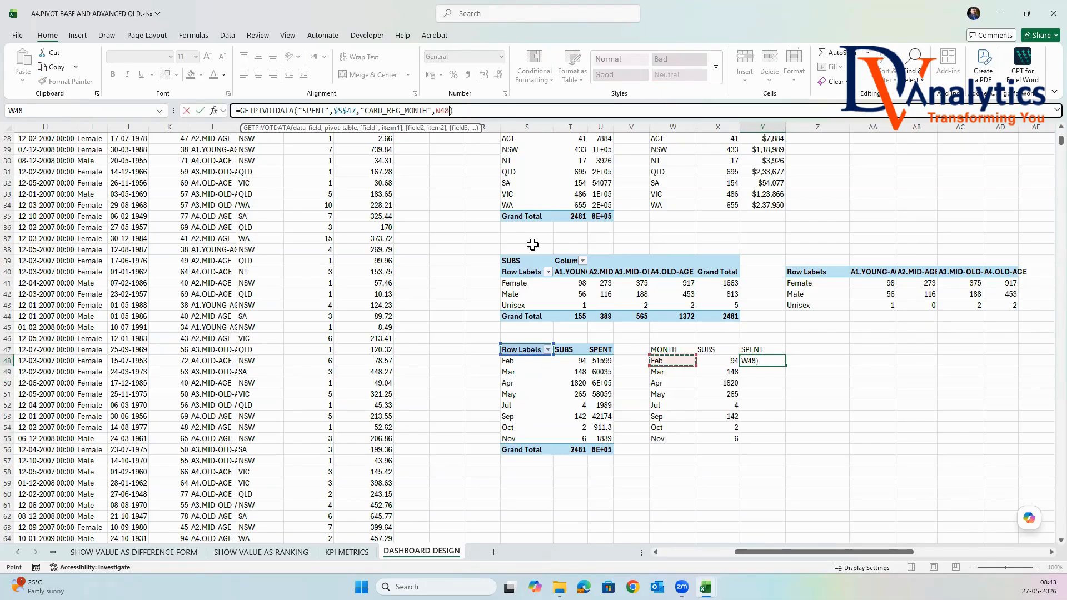
{"action": "left_click", "coordinate": [437, 110]}
{"action": "key", "text": "Return"}
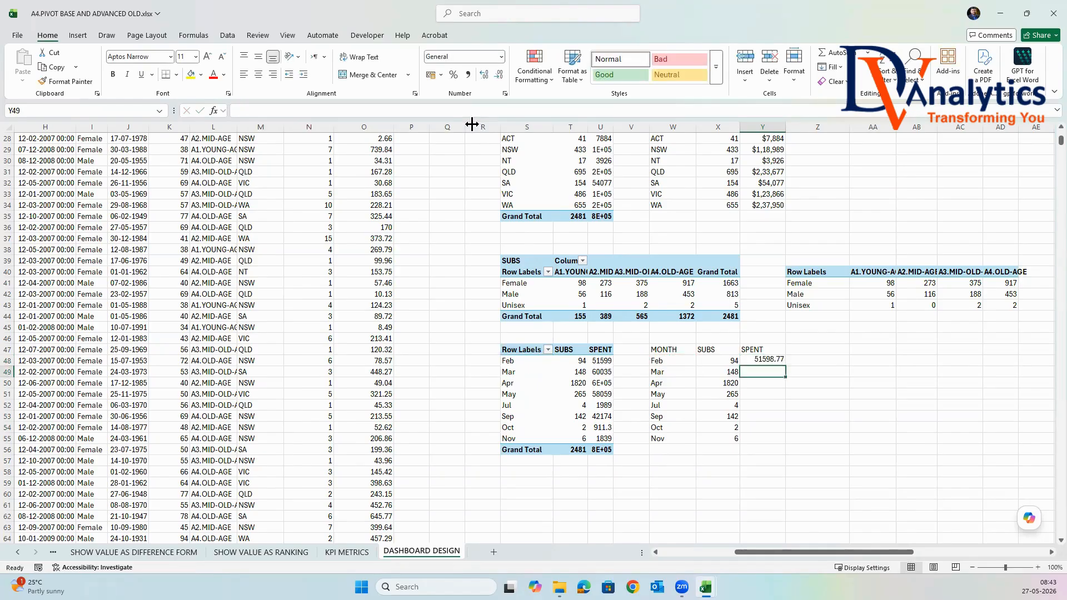
{"action": "left_click", "coordinate": [764, 360]}
{"action": "double_click", "coordinate": [785, 366]}
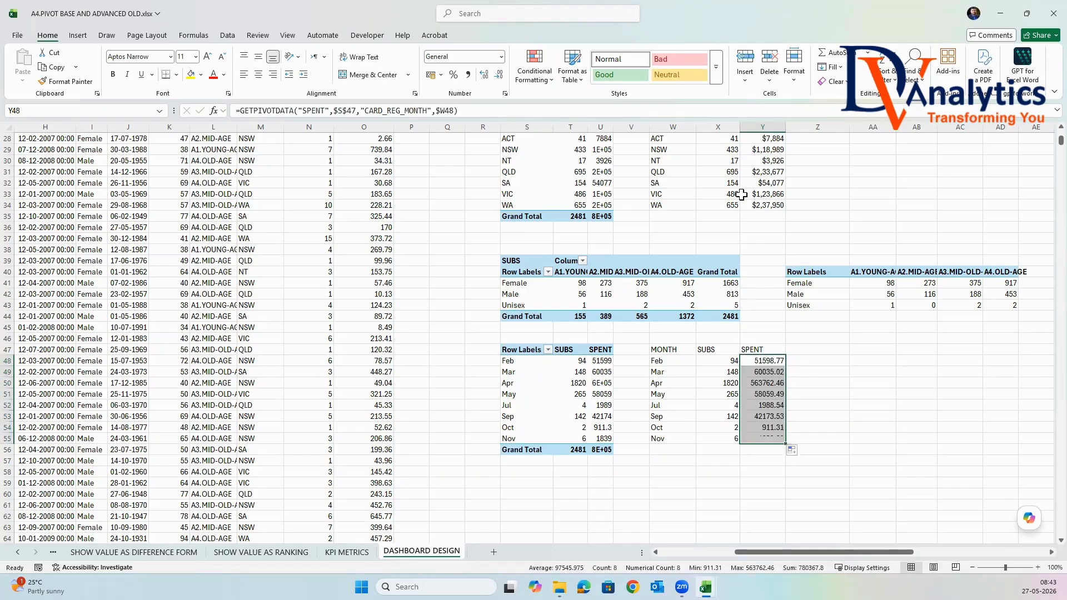
Copy the number formatting of the state table's cells X33:Y33 onto the month table's values in X48:Y55.
{"action": "left_click_drag", "start_coordinate": [722, 194], "coordinate": [765, 194]}
{"action": "left_click", "coordinate": [67, 81]}
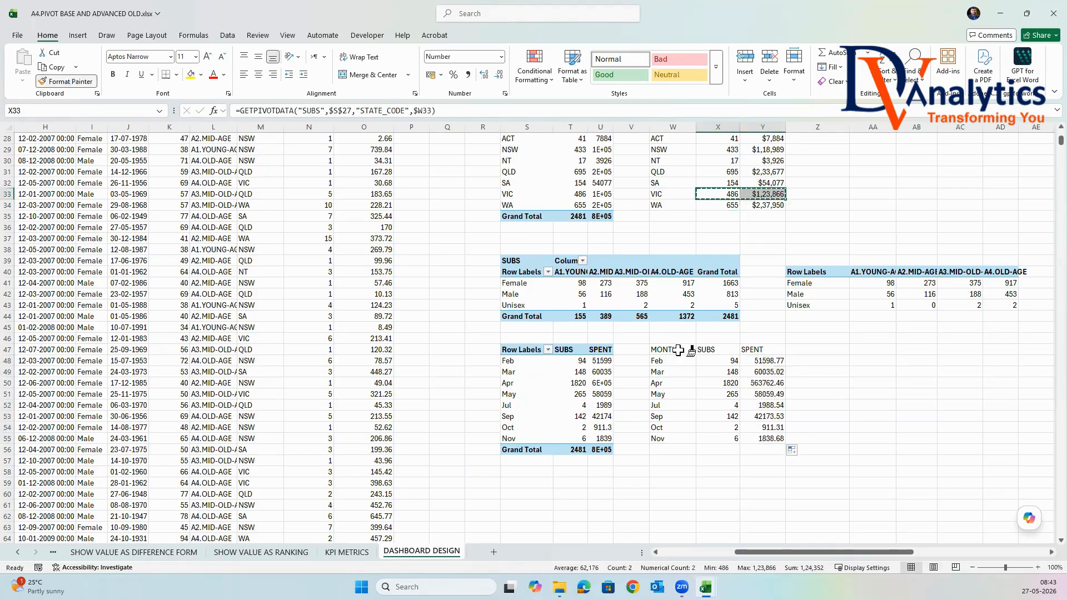
{"action": "left_click_drag", "start_coordinate": [717, 360], "coordinate": [776, 438]}
{"action": "left_click", "coordinate": [811, 405]}
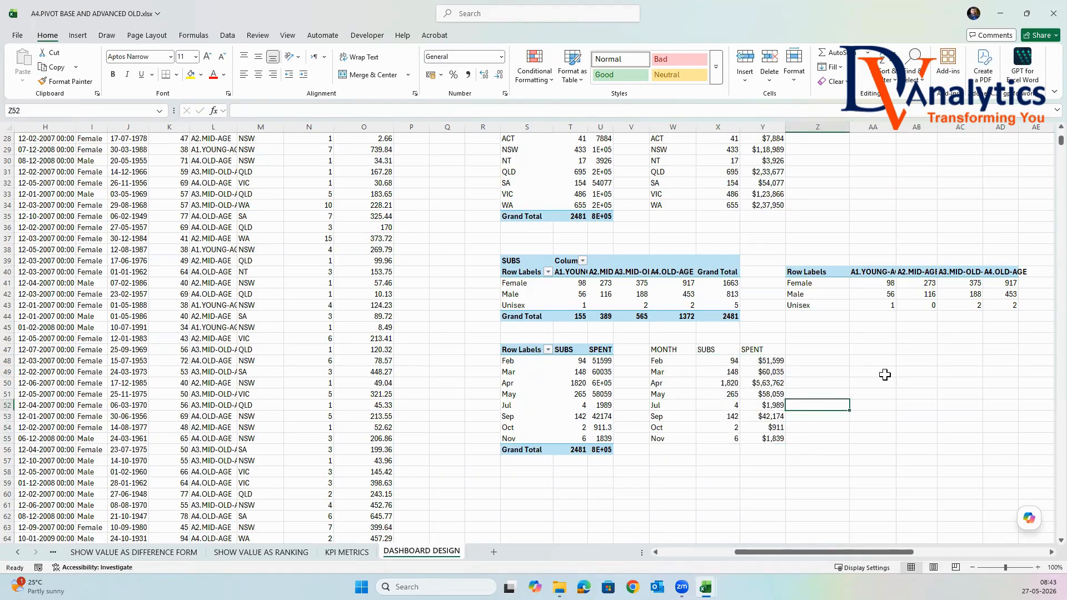
Merge and center cells AD1:AS3 and enter the title SALES PERFORMANCE DASHBOARD.
{"action": "scroll", "coordinate": [885, 375], "scroll_direction": "up", "scroll_amount": 9}
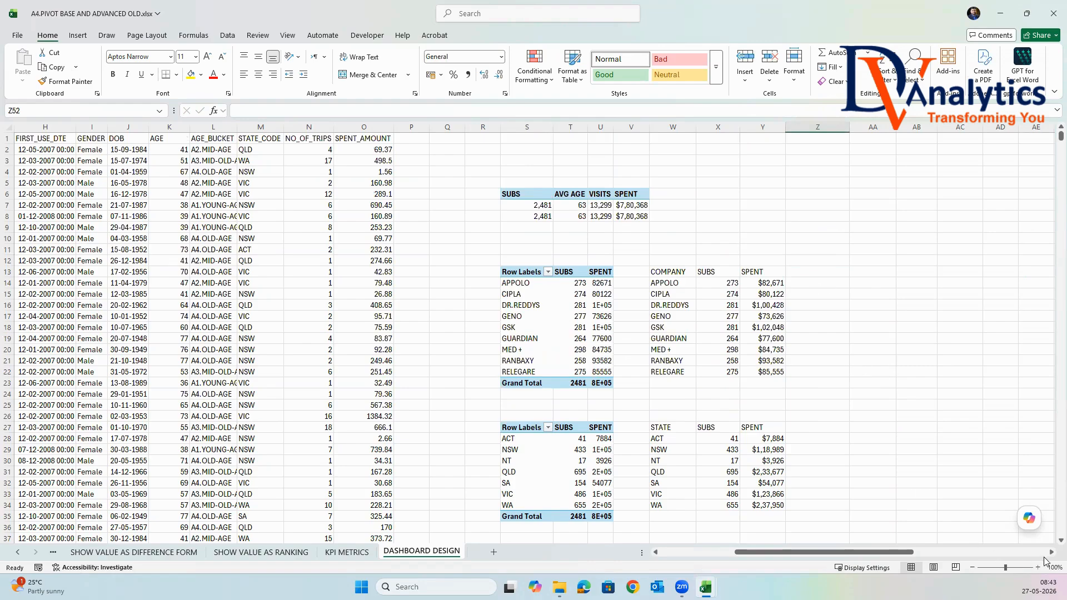
{"action": "scroll", "coordinate": [744, 209], "scroll_direction": "right", "scroll_amount": 4}
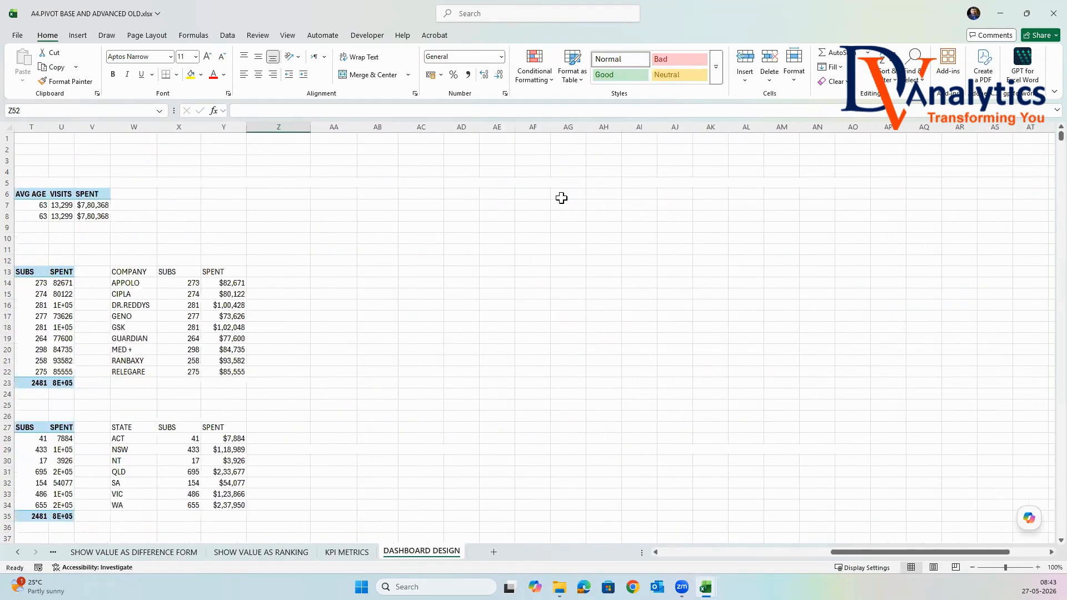
{"action": "left_click_drag", "start_coordinate": [469, 143], "coordinate": [995, 158]}
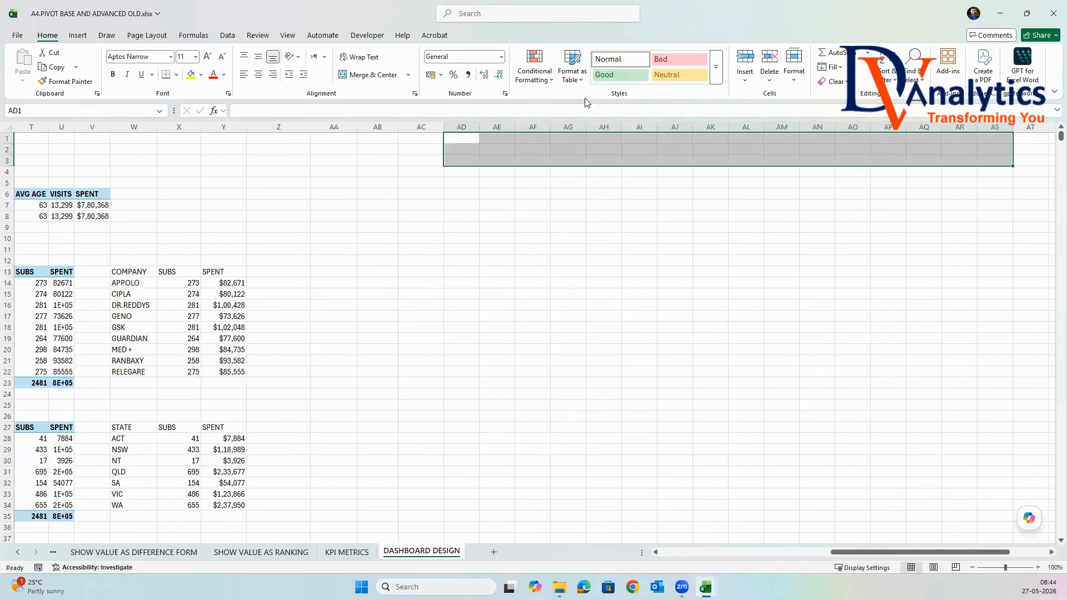
{"action": "left_click", "coordinate": [369, 75]}
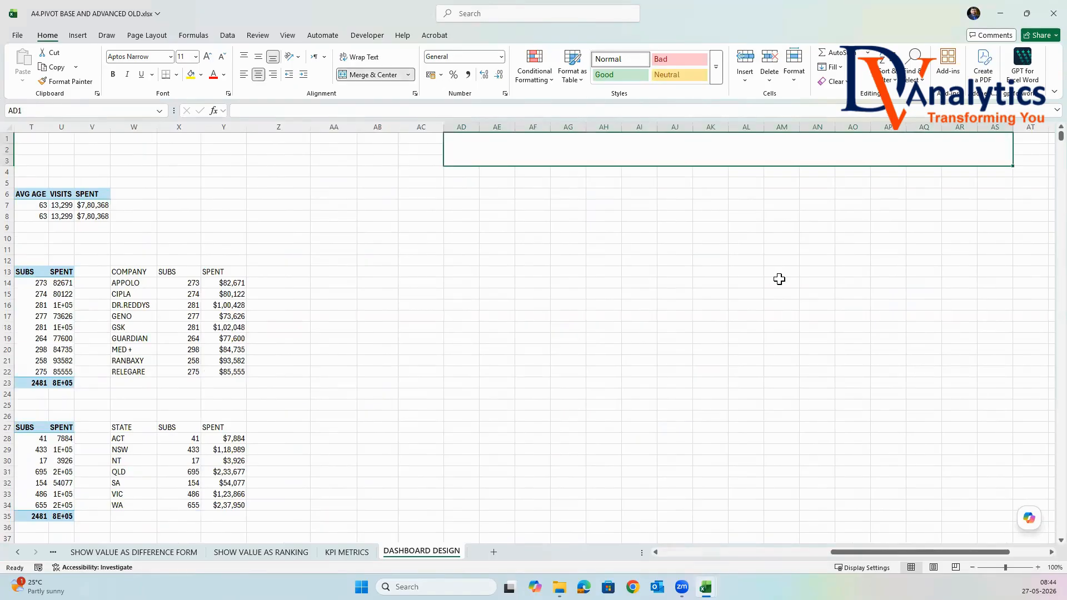
{"action": "type", "text": "SALES PE"}
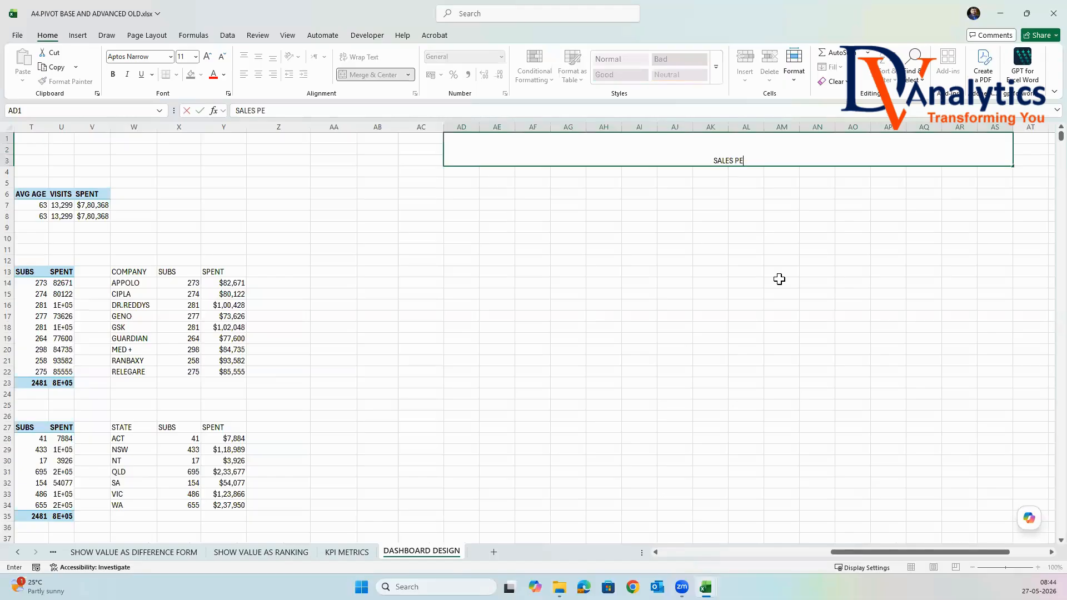
{"action": "type", "text": "RFORMANCEW"}
{"action": "key", "text": "BackSpace"}
{"action": "type", "text": "DAS"}
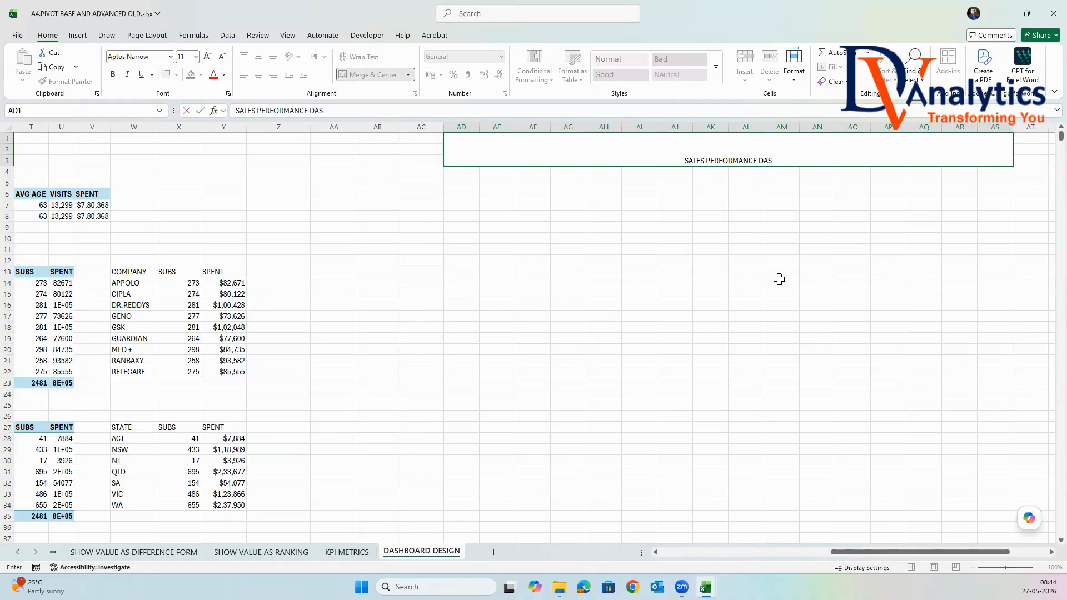
{"action": "type", "text": "HBOARD"}
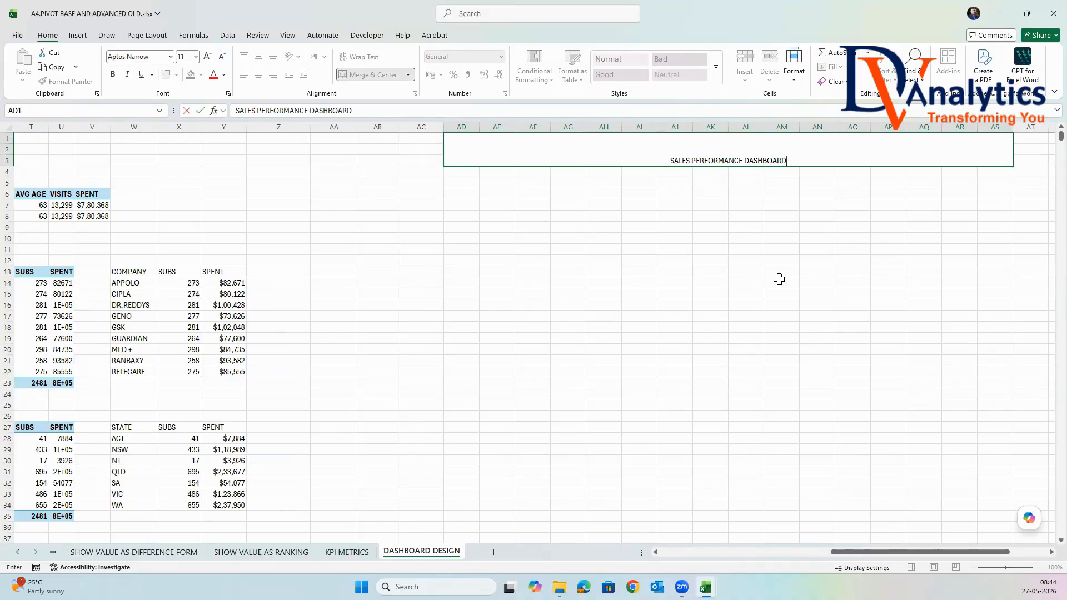
{"action": "left_click", "coordinate": [787, 279]}
Format the dashboard title with middle alignment, a dark red fill and a white, bold, 28-point font.
{"action": "left_click", "coordinate": [782, 162]}
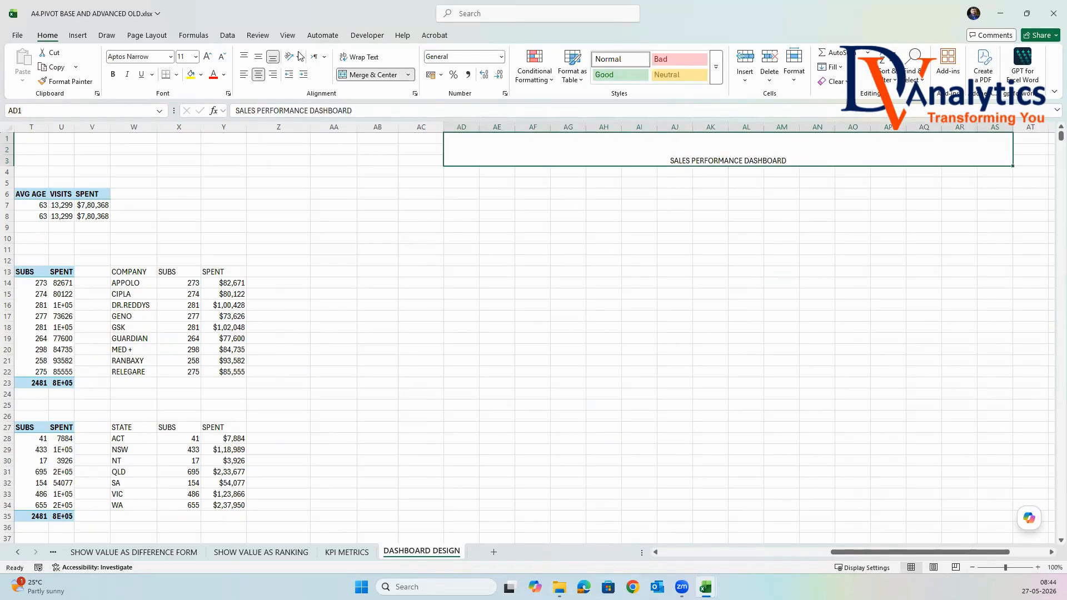
{"action": "left_click", "coordinate": [259, 58]}
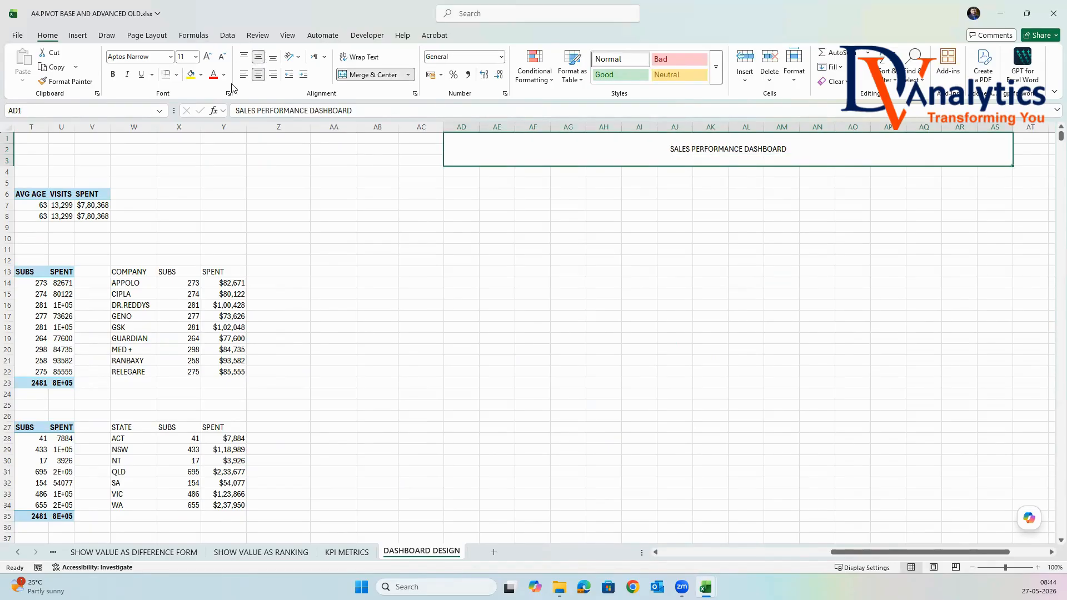
{"action": "left_click", "coordinate": [200, 75]}
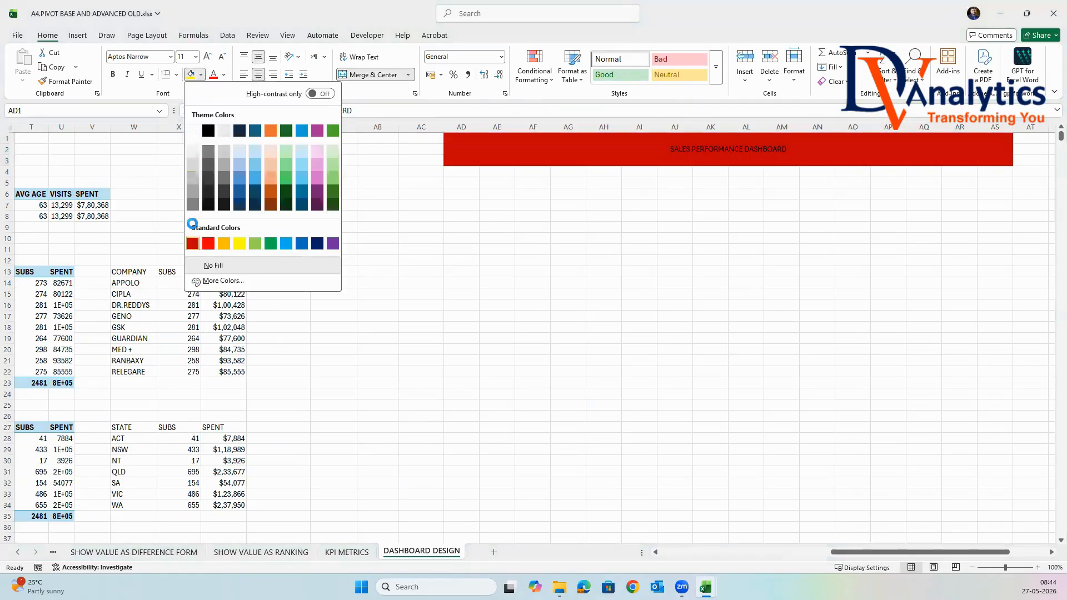
{"action": "left_click", "coordinate": [192, 243]}
{"action": "left_click", "coordinate": [224, 74]}
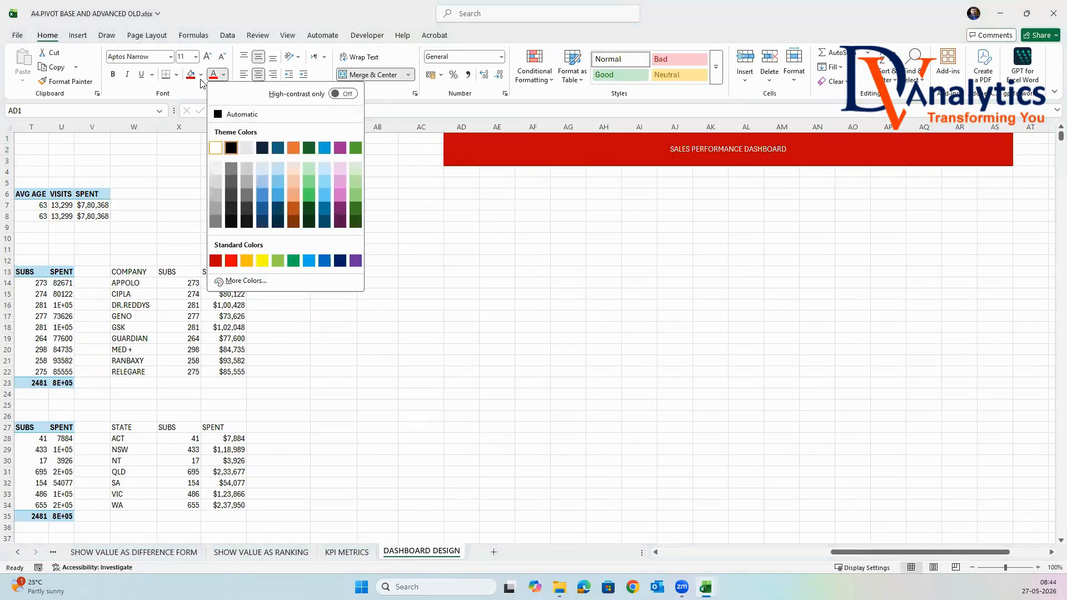
{"action": "left_click", "coordinate": [216, 148]}
{"action": "left_click", "coordinate": [195, 57]}
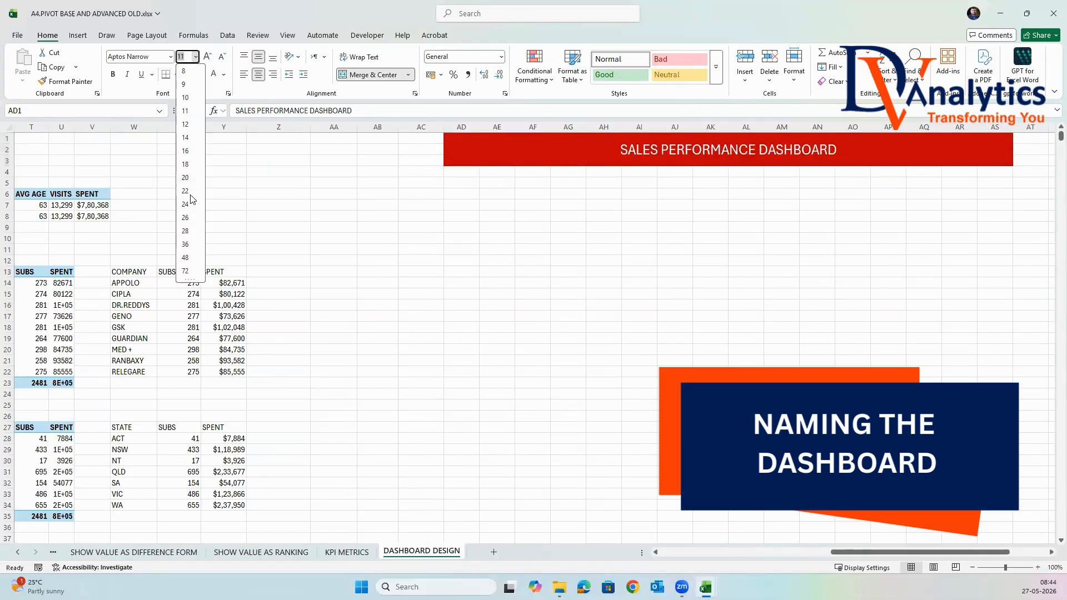
{"action": "left_click", "coordinate": [185, 230]}
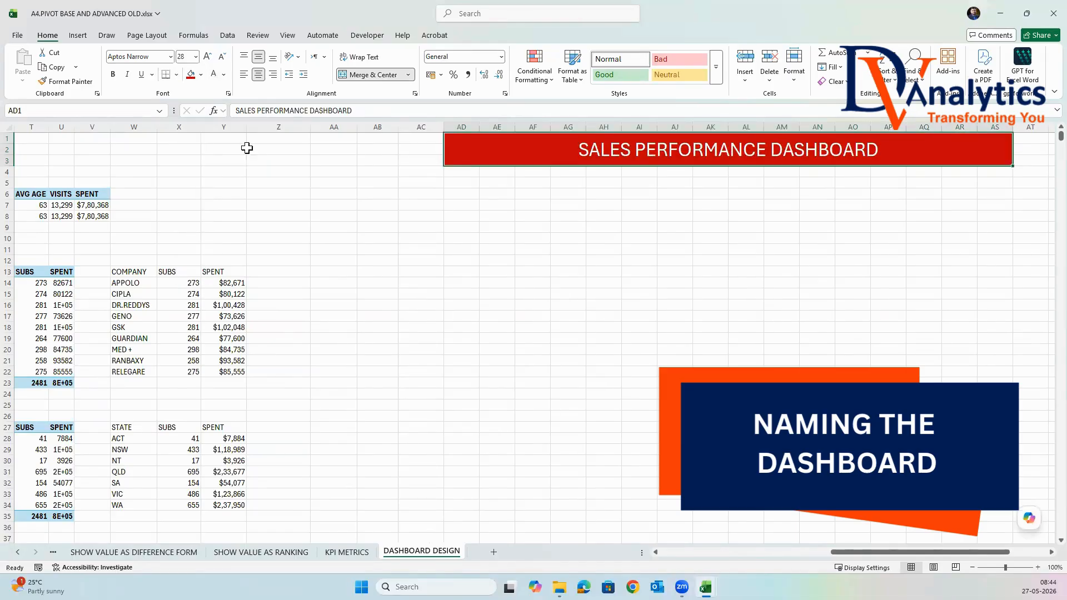
{"action": "left_click", "coordinate": [112, 75]}
{"action": "left_click", "coordinate": [865, 317]}
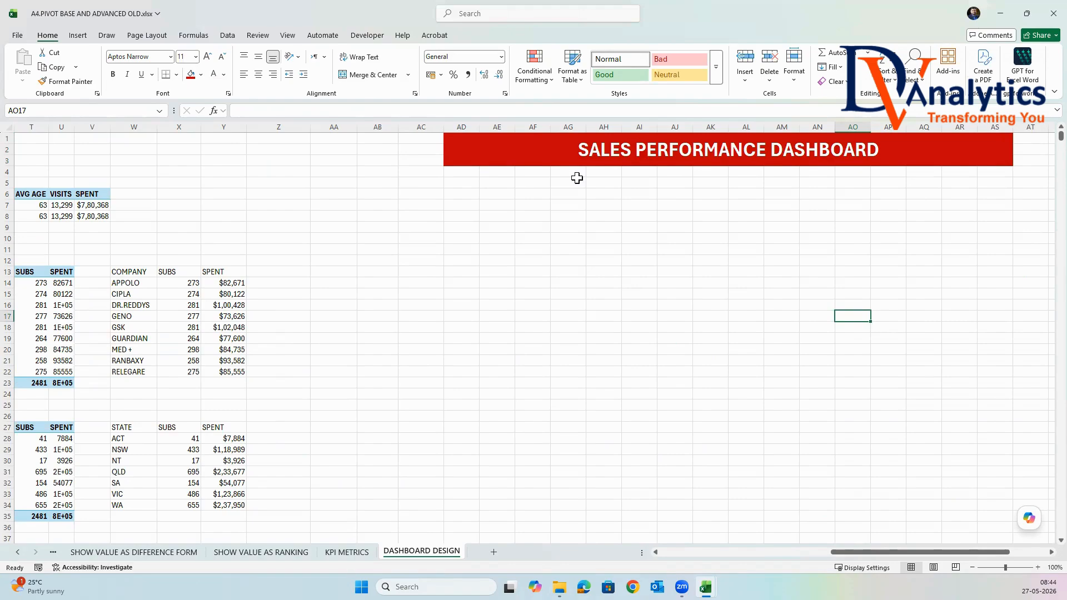
Merge and center cells AD4:AS9 below the title and enter the label FILTERS.
{"action": "left_click_drag", "start_coordinate": [461, 171], "coordinate": [1004, 222]}
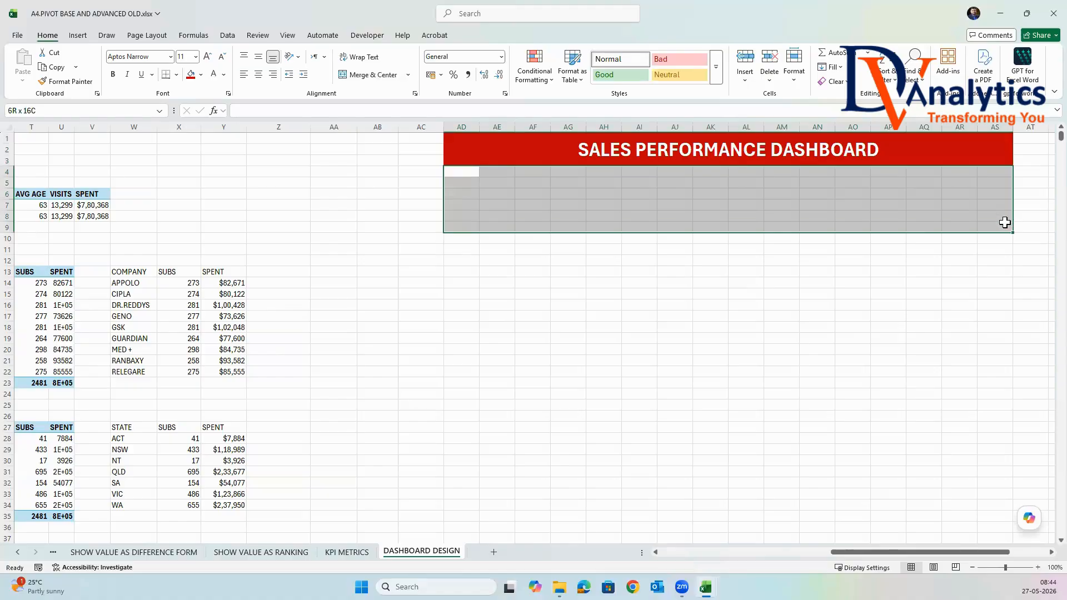
{"action": "left_click", "coordinate": [372, 75]}
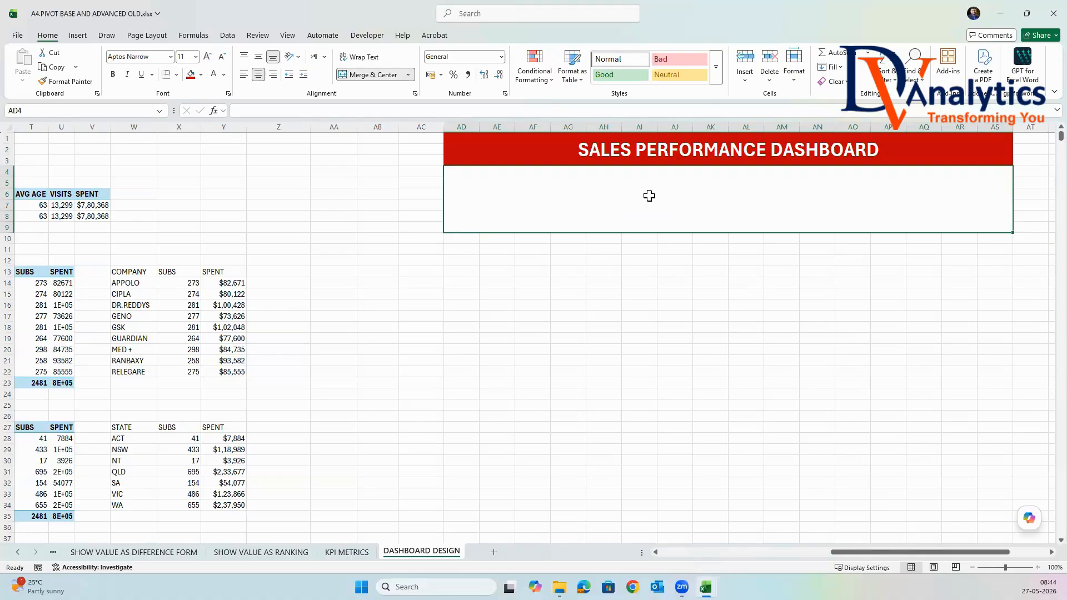
{"action": "type", "text": "FILT"}
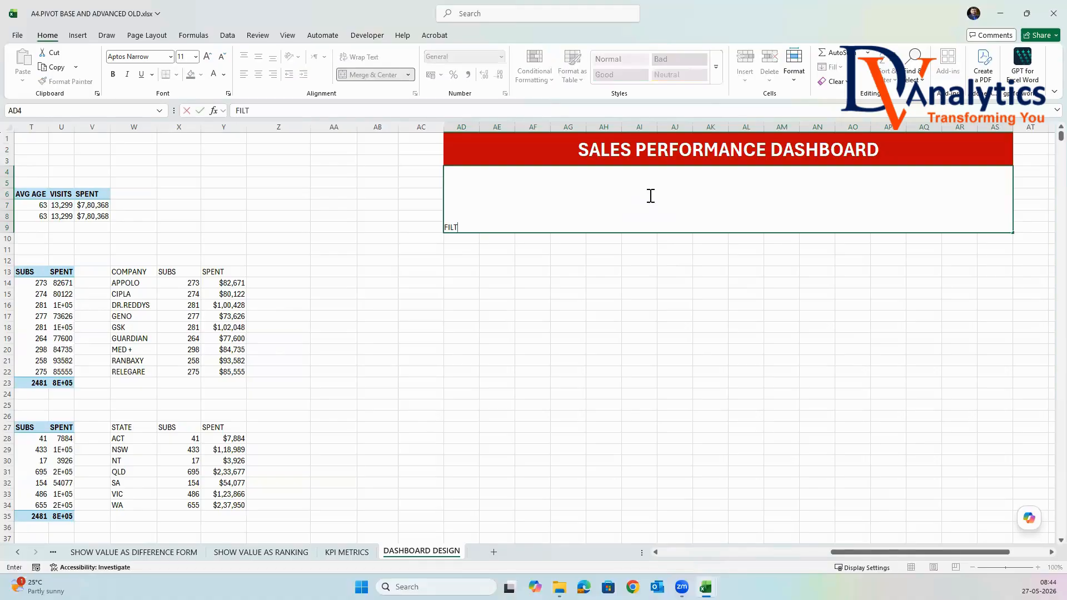
{"action": "type", "text": "ERS"}
{"action": "left_click", "coordinate": [603, 304]}
Middle-align the FILTERS label vertically and make it bold.
{"action": "left_click", "coordinate": [540, 201]}
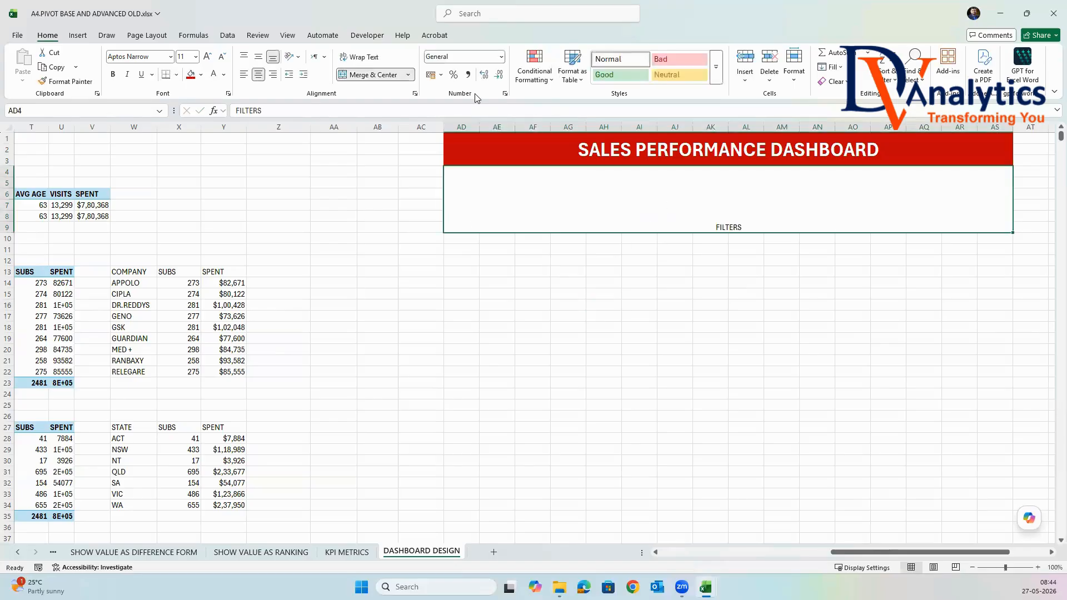
{"action": "left_click", "coordinate": [257, 59]}
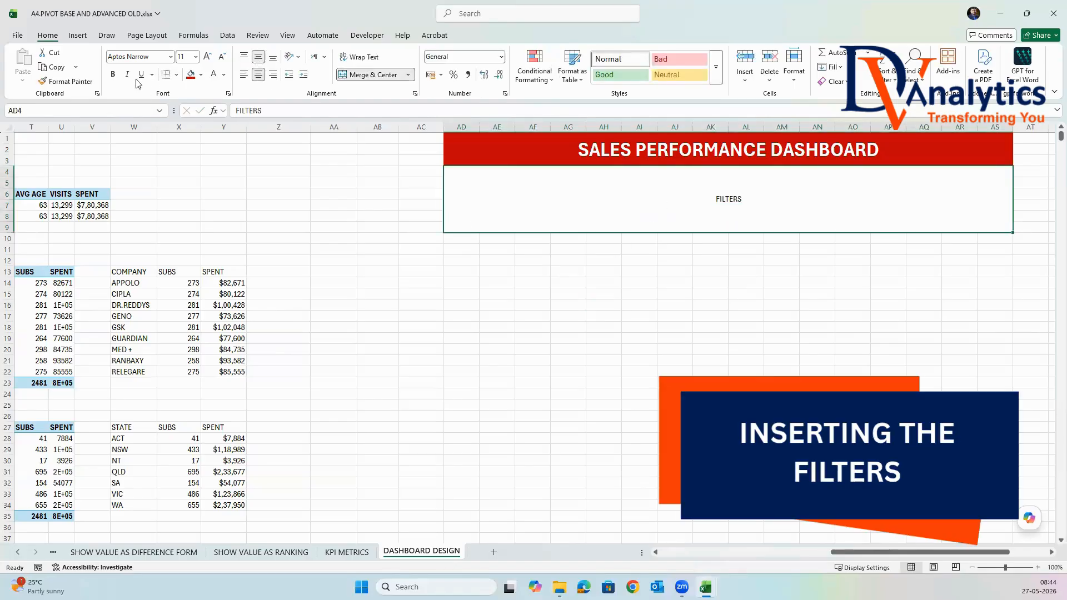
{"action": "left_click", "coordinate": [113, 75]}
{"action": "left_click", "coordinate": [595, 327]}
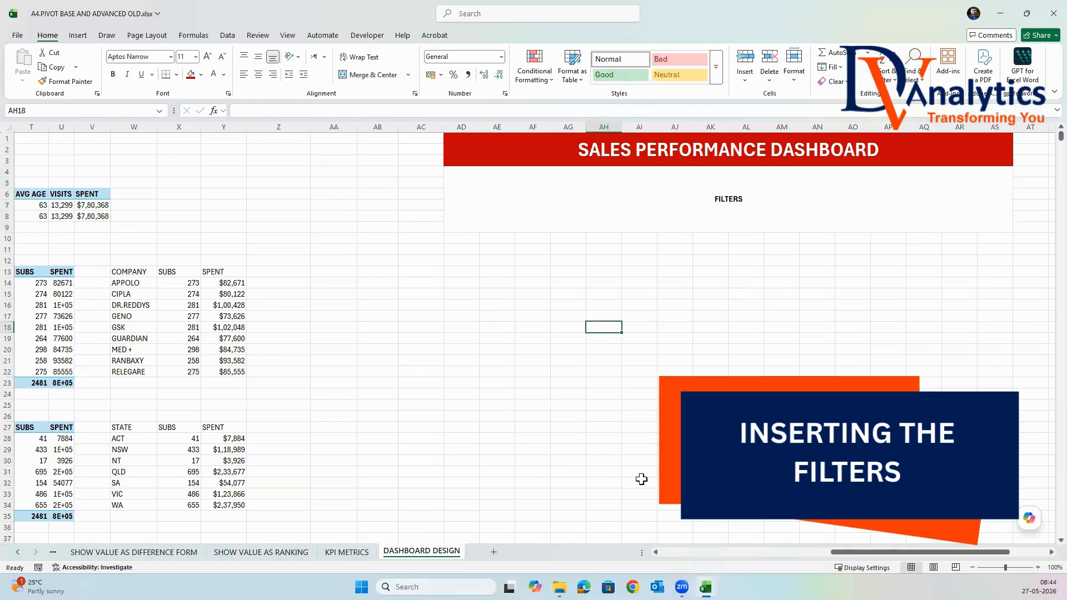
Insert slicers for Company, CARD_REG_YEAR, GENDER, AGE_BUCKET and STATE_CODE from the KPI PivotTable with SUBS, AVG AGE, VISITS and SPENT.
{"action": "left_click_drag", "start_coordinate": [850, 553], "coordinate": [763, 551]}
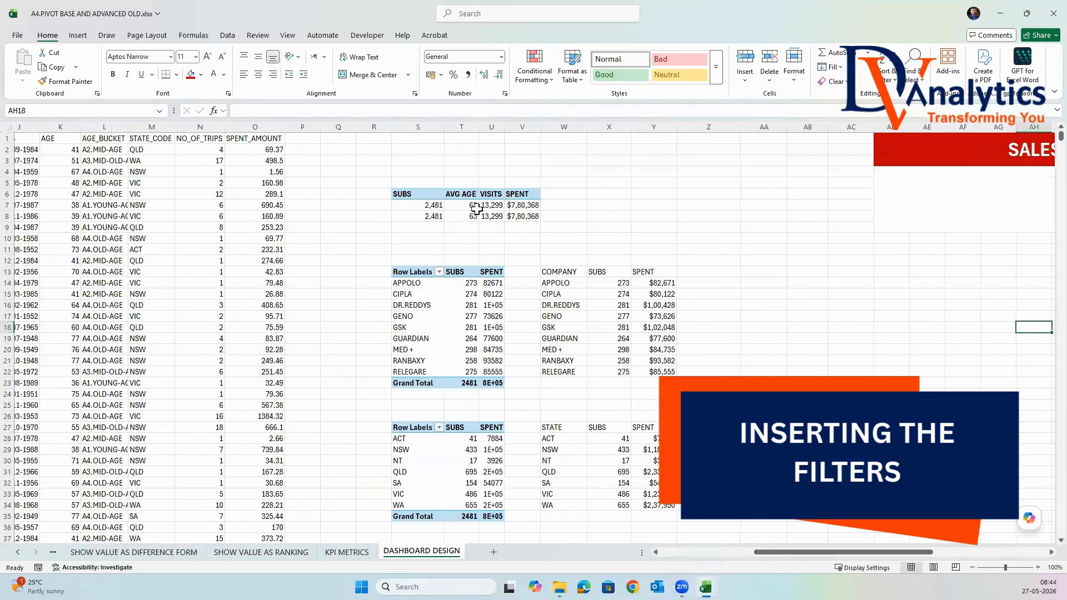
{"action": "left_click", "coordinate": [487, 194]}
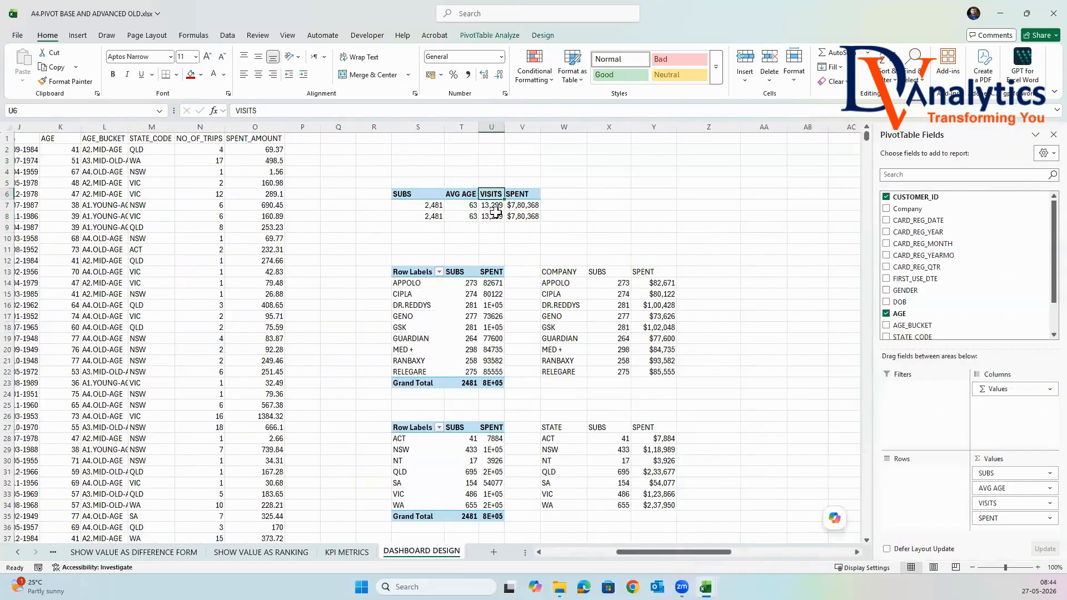
{"action": "left_click", "coordinate": [493, 36]}
{"action": "left_click", "coordinate": [311, 64]}
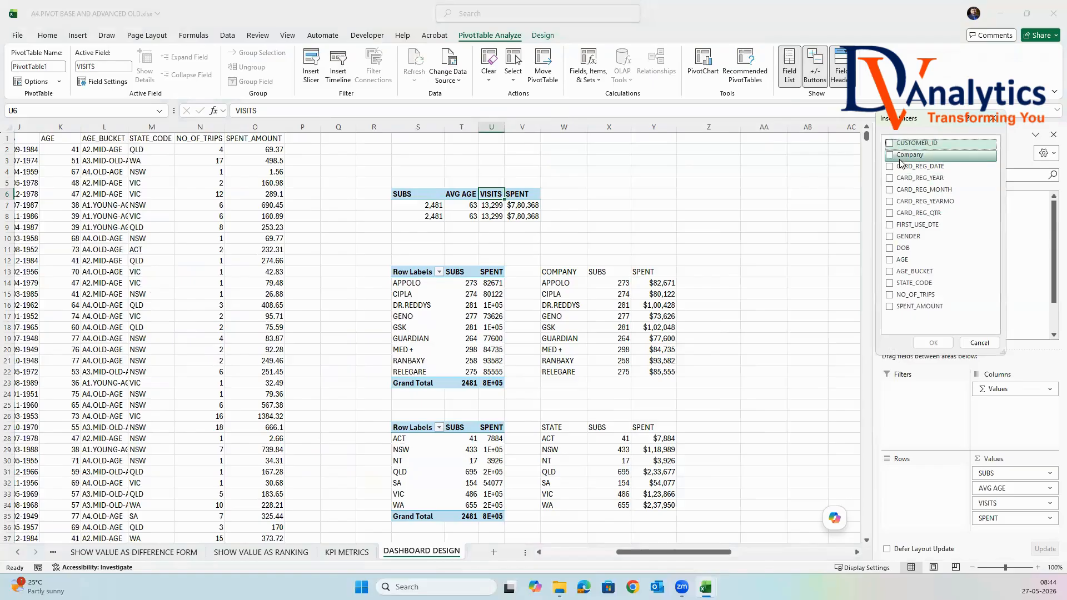
{"action": "left_click", "coordinate": [895, 157]}
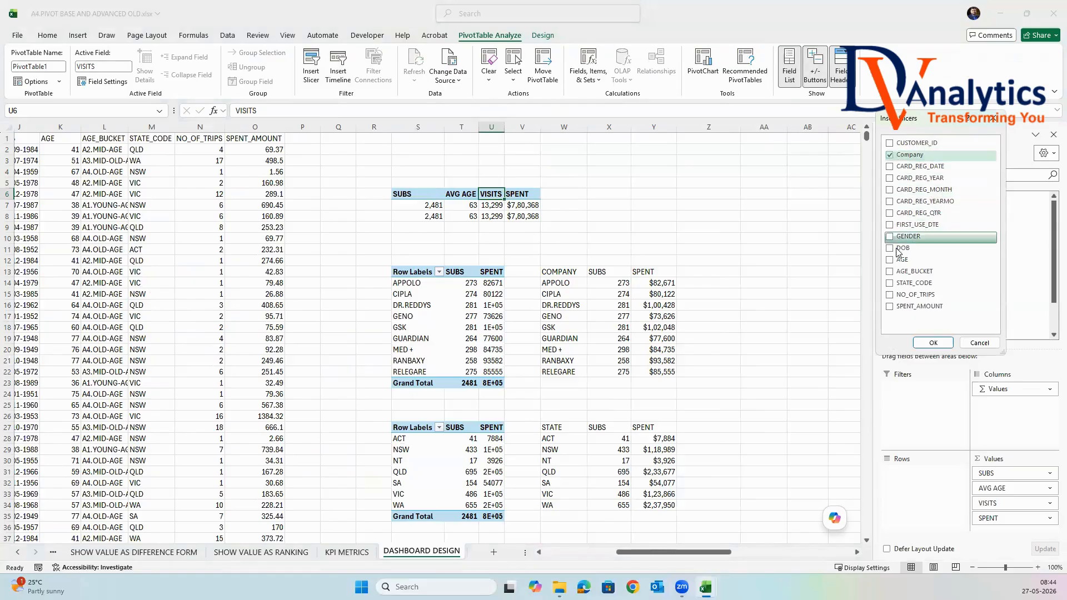
{"action": "left_click", "coordinate": [891, 238]}
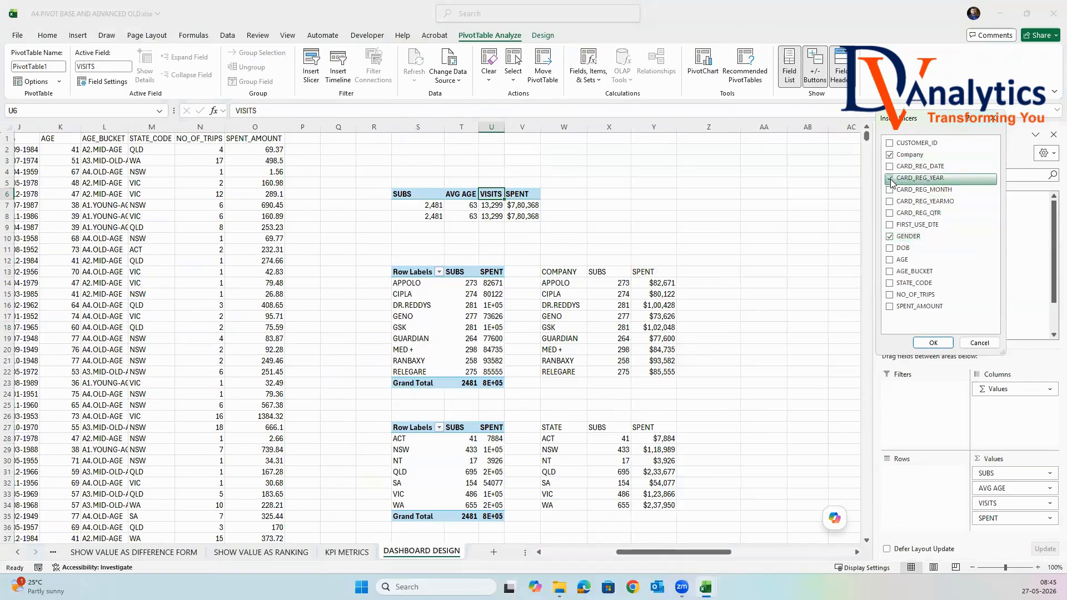
{"action": "left_click", "coordinate": [891, 284]}
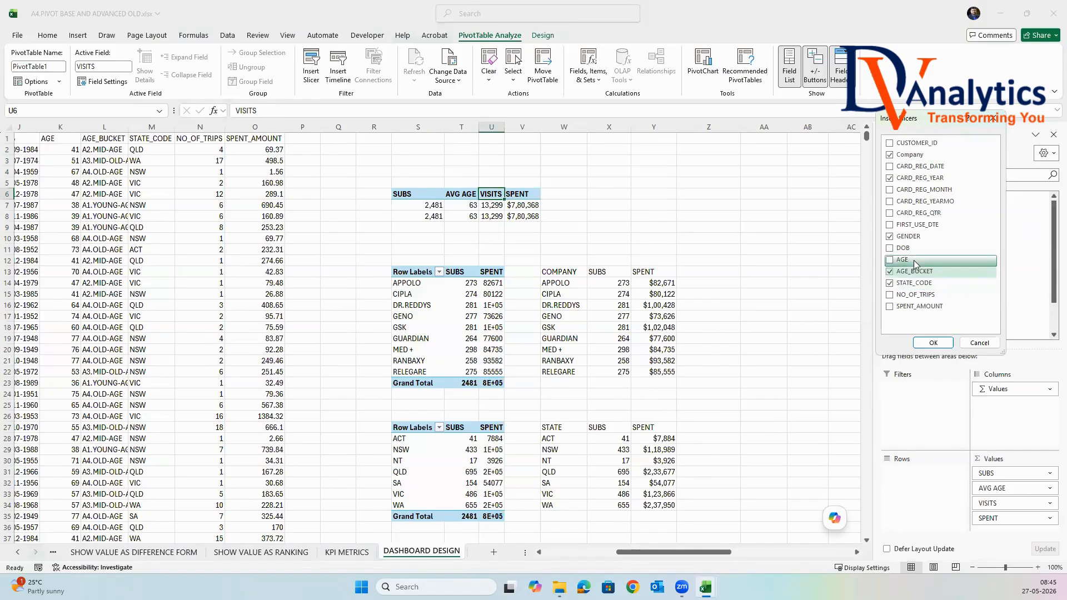
{"action": "left_click", "coordinate": [931, 343]}
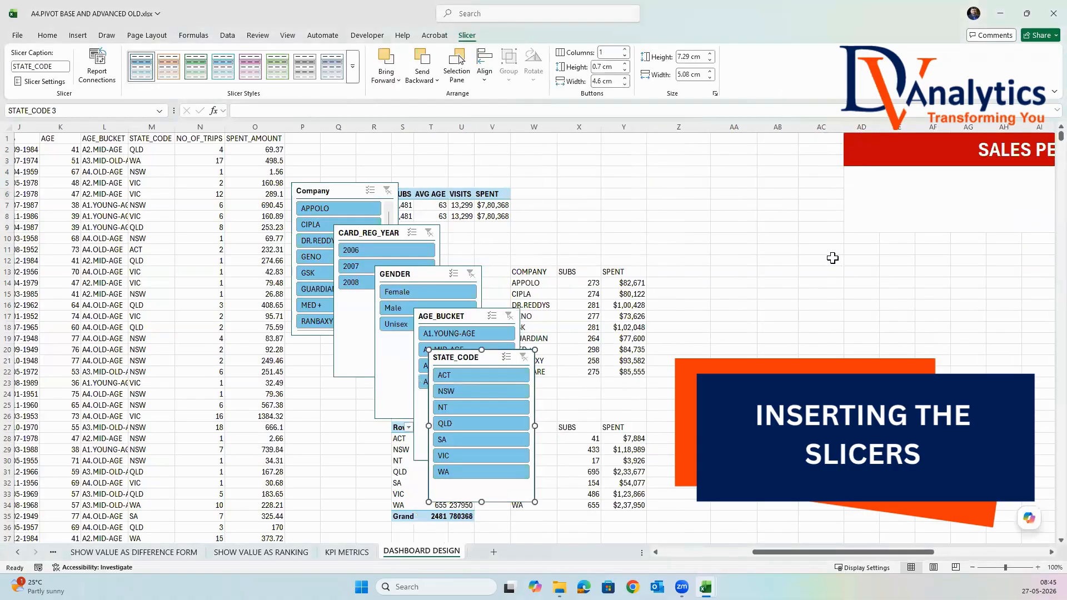
Move the Company, CARD_REG_YEAR, GENDER, AGE_BUCKET and STATE_CODE slicers off the helper tables and spread them out around the dashboard area.
{"action": "left_click", "coordinate": [1052, 554]}
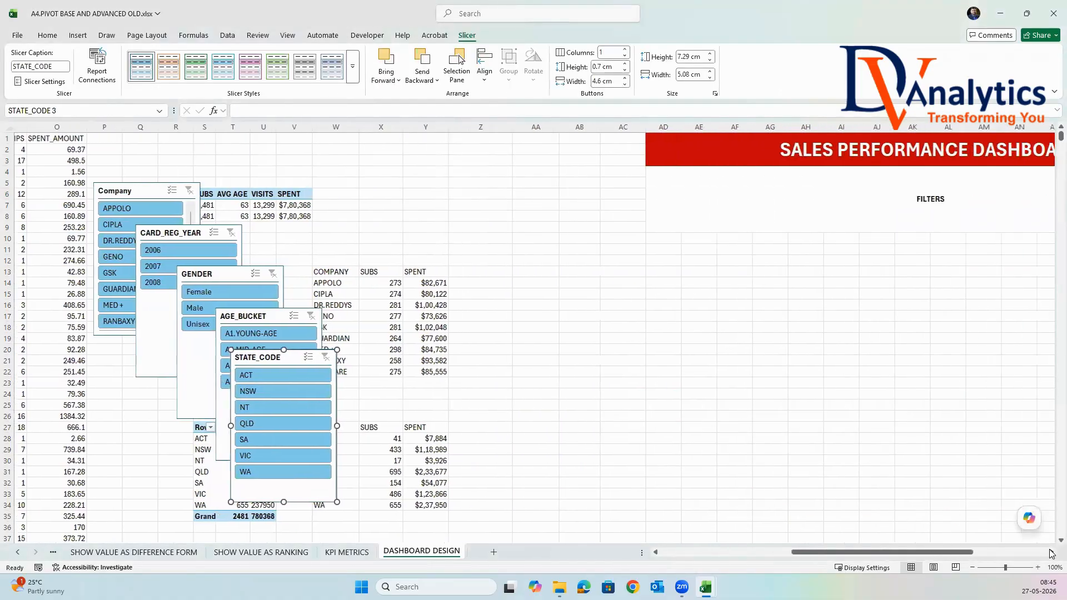
{"action": "left_click_drag", "start_coordinate": [74, 190], "coordinate": [522, 205]}
{"action": "left_click_drag", "start_coordinate": [124, 228], "coordinate": [669, 269]}
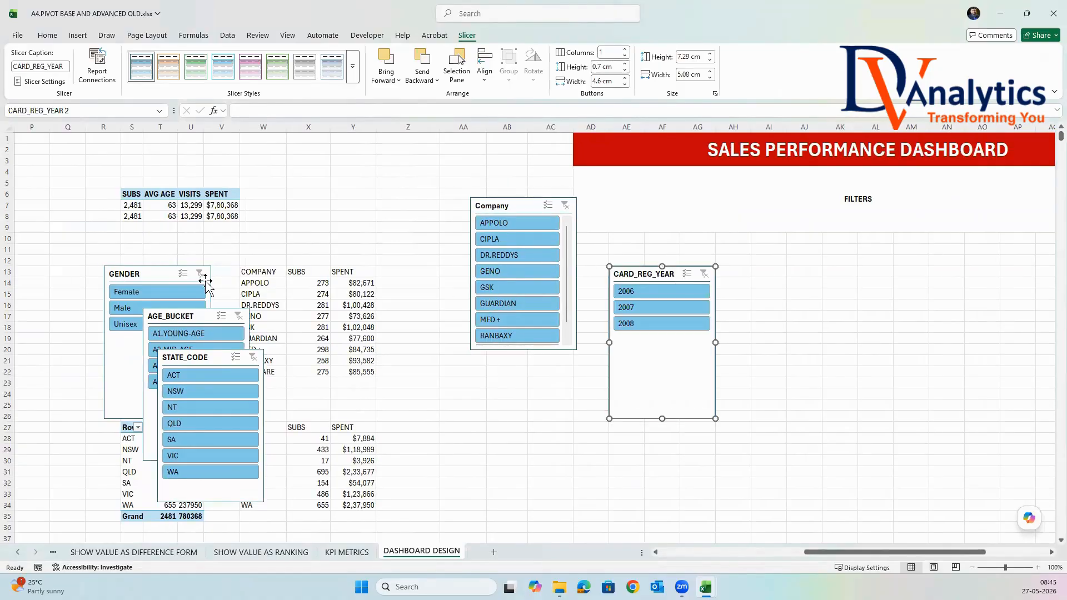
{"action": "left_click_drag", "start_coordinate": [165, 272], "coordinate": [747, 312]}
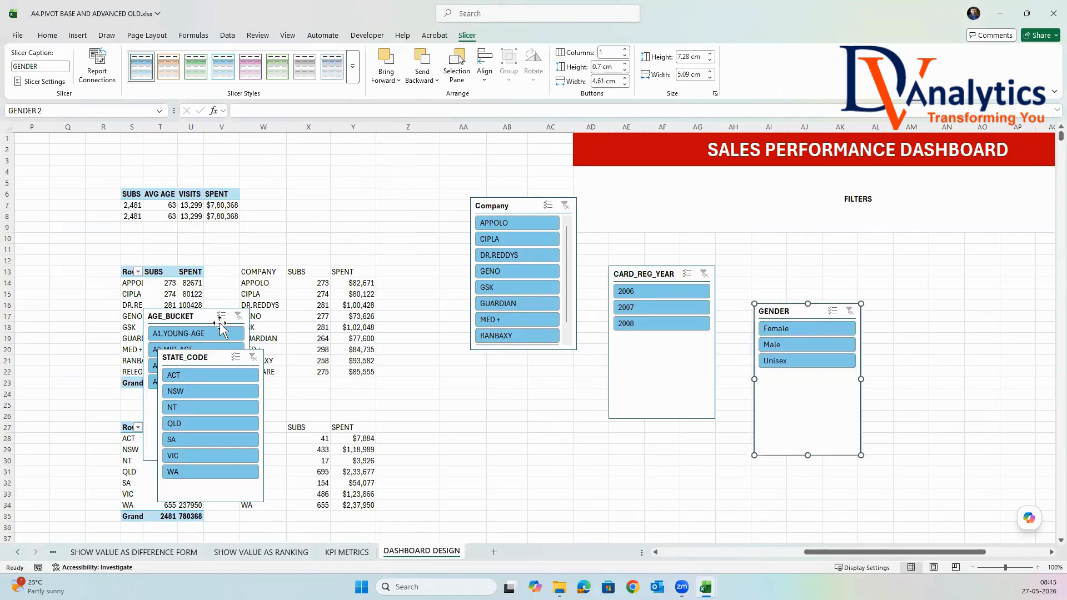
{"action": "left_click_drag", "start_coordinate": [207, 316], "coordinate": [892, 305]}
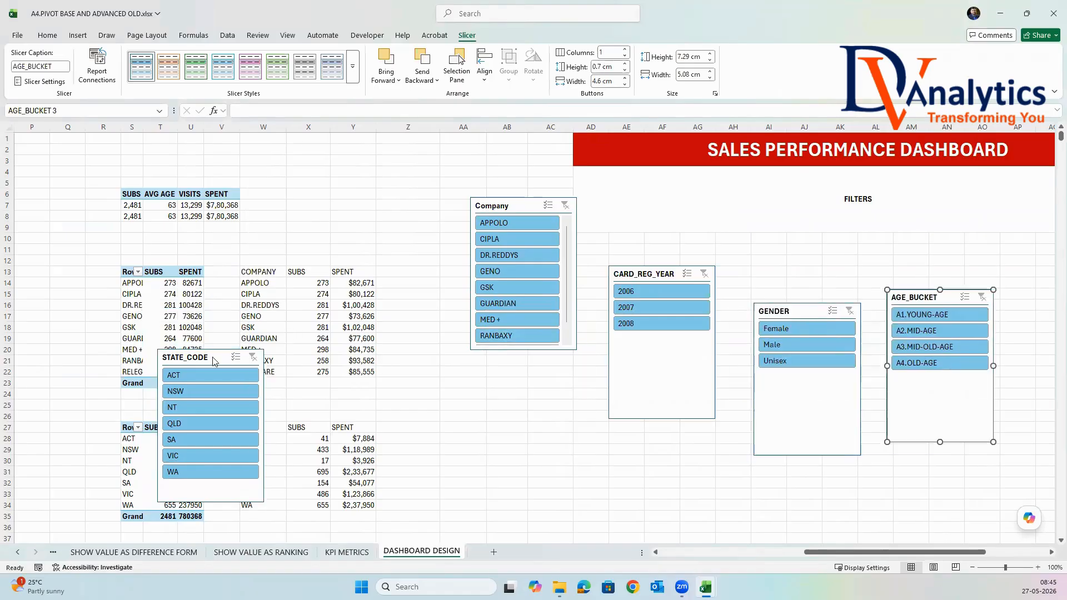
{"action": "left_click_drag", "start_coordinate": [211, 358], "coordinate": [555, 399]}
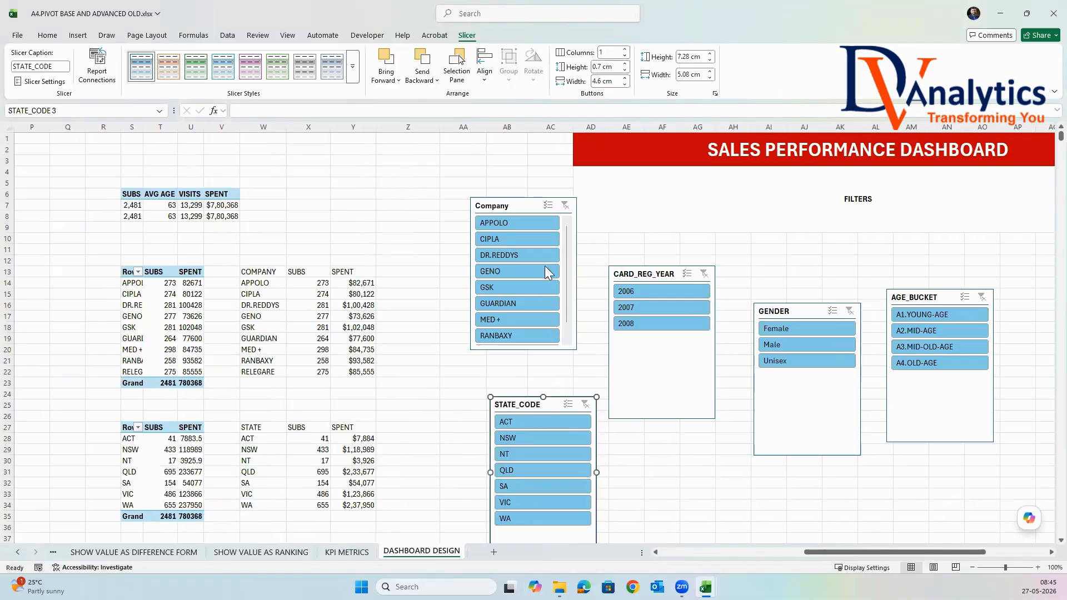
Apply the dark blue style from the Dark slicer styles to the Company slicer.
{"action": "left_click", "coordinate": [528, 208]}
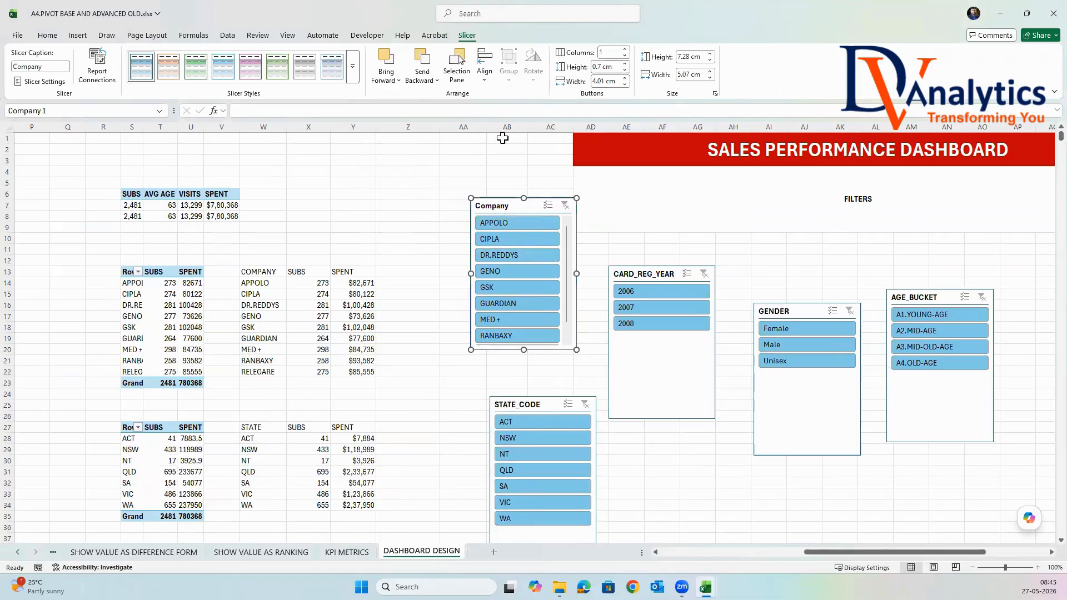
{"action": "left_click", "coordinate": [353, 67]}
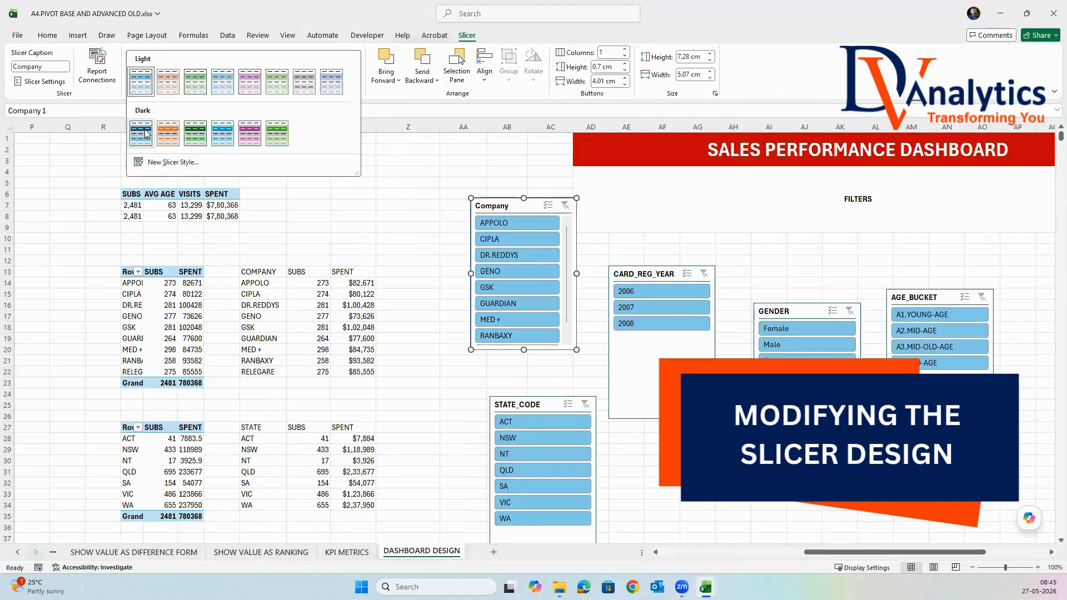
{"action": "left_click", "coordinate": [144, 133]}
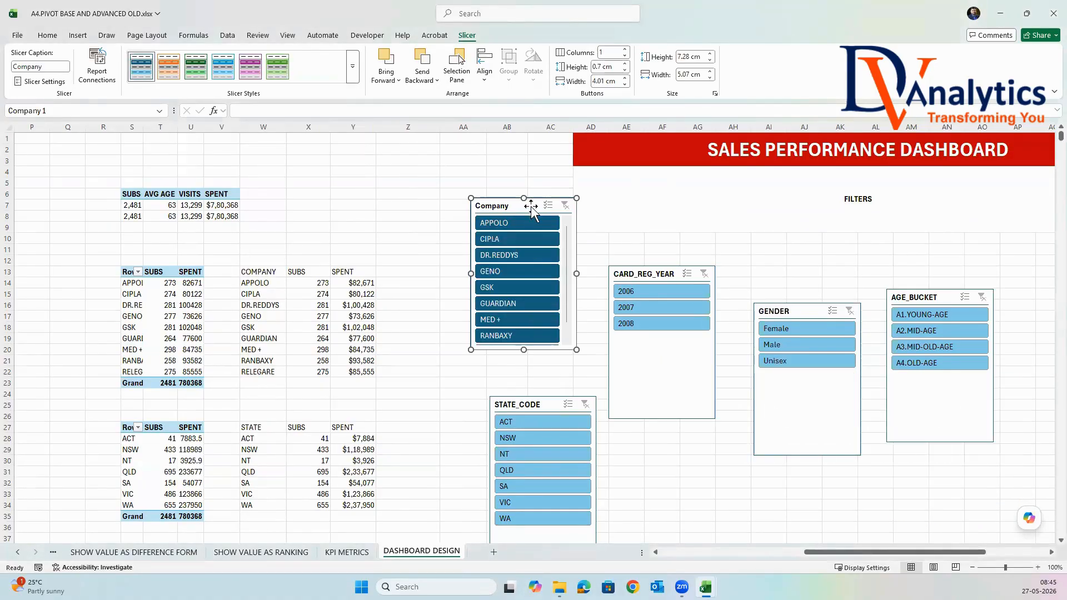
Lay out the Company slicer in 9 columns and resize it to about 2.06 cm high and 21.11 cm wide.
{"action": "left_click", "coordinate": [626, 49]}
{"action": "left_click", "coordinate": [626, 49]}
{"action": "left_click", "coordinate": [626, 49]}
{"action": "left_click", "coordinate": [626, 50]}
{"action": "left_click", "coordinate": [626, 49]}
{"action": "left_click", "coordinate": [626, 50]}
{"action": "left_click", "coordinate": [626, 50]}
{"action": "left_click", "coordinate": [626, 50]}
{"action": "left_click_drag", "start_coordinate": [523, 350], "coordinate": [522, 240]}
{"action": "left_click_drag", "start_coordinate": [576, 219], "coordinate": [913, 220]}
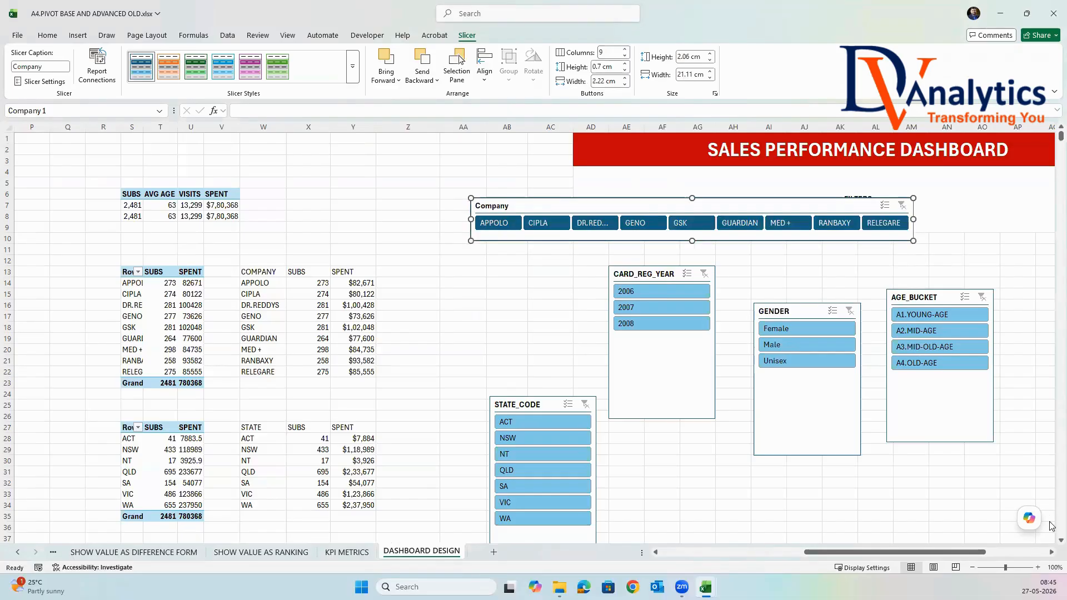
Place the Company slicer directly below the title banner, flush with its left edge, and narrow it to about 20.11 cm.
{"action": "left_click", "coordinate": [1050, 553]}
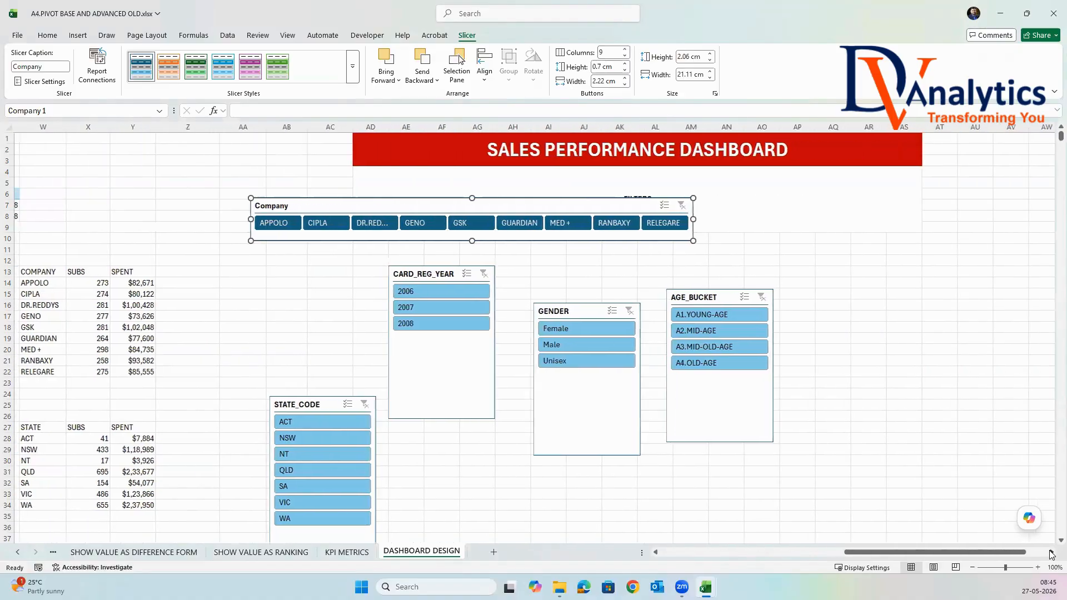
{"action": "left_click_drag", "start_coordinate": [503, 198], "coordinate": [605, 166]}
{"action": "left_click_drag", "start_coordinate": [702, 188], "coordinate": [680, 189]}
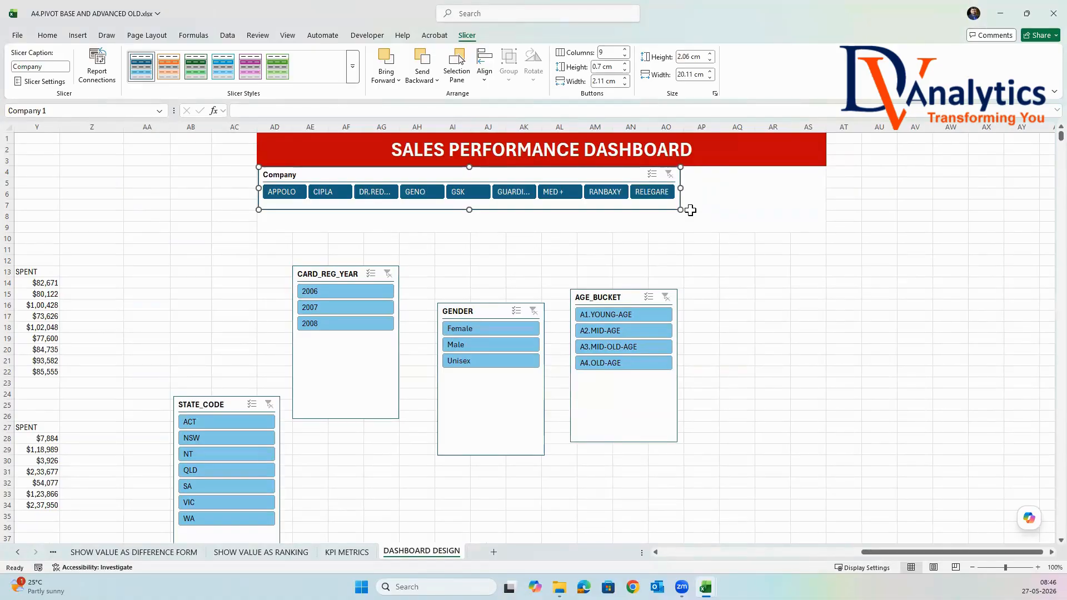
{"action": "left_click", "coordinate": [895, 252]}
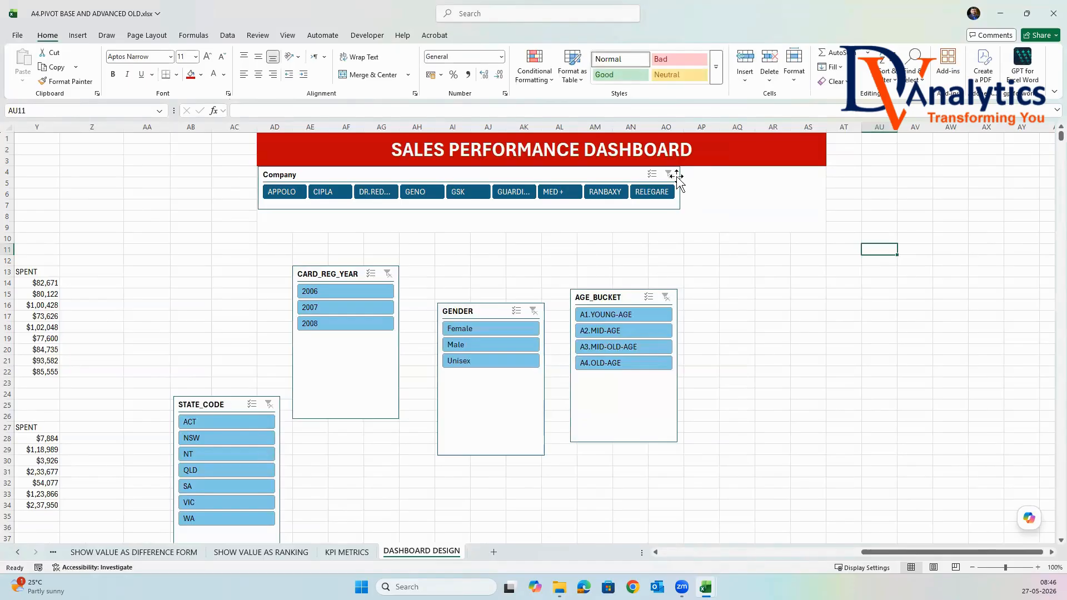
{"action": "left_click", "coordinate": [768, 287]}
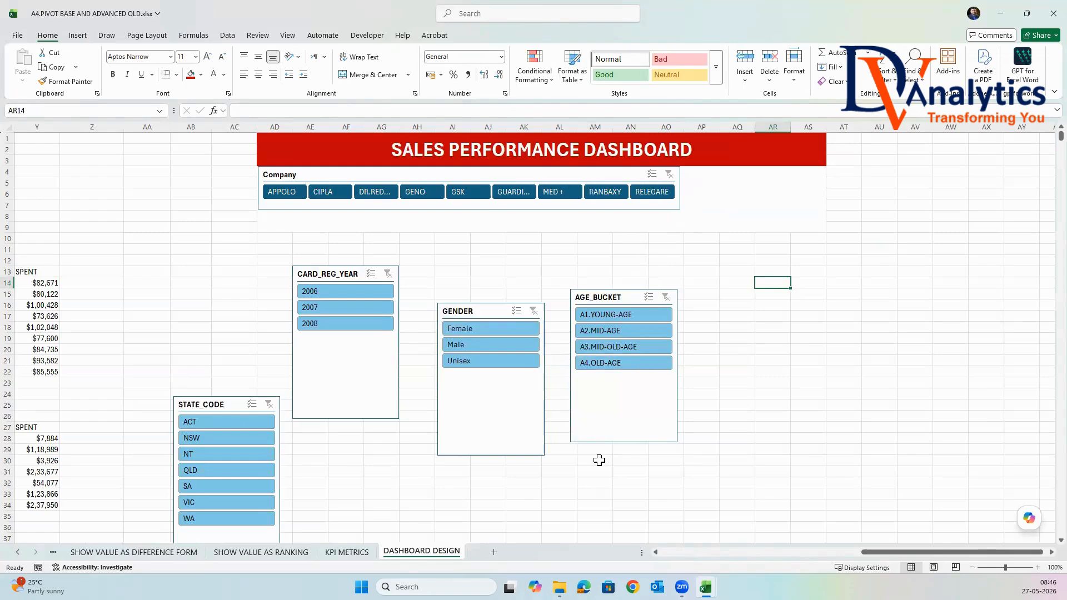
Extend the merged and centered FILTERS area down to row 12 so it covers AD4:AS12.
{"action": "left_click_drag", "start_coordinate": [761, 195], "coordinate": [766, 259]}
{"action": "left_click", "coordinate": [386, 75]}
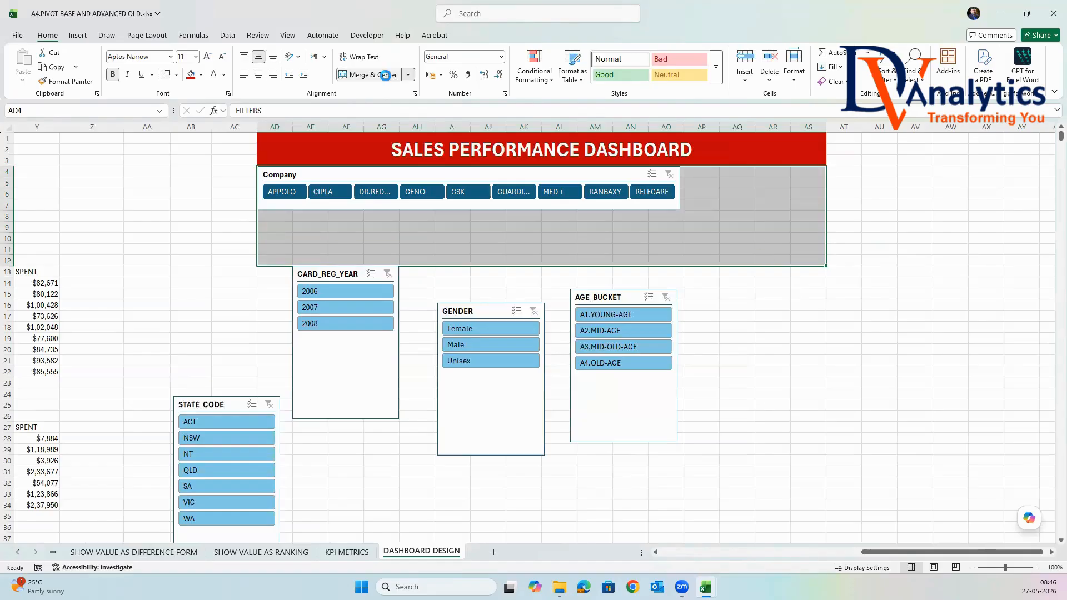
{"action": "left_click", "coordinate": [945, 372]}
Move the STATE_CODE slicer below the Company slicer and apply the same dark blue slicer style.
{"action": "left_click_drag", "start_coordinate": [237, 393], "coordinate": [369, 239]}
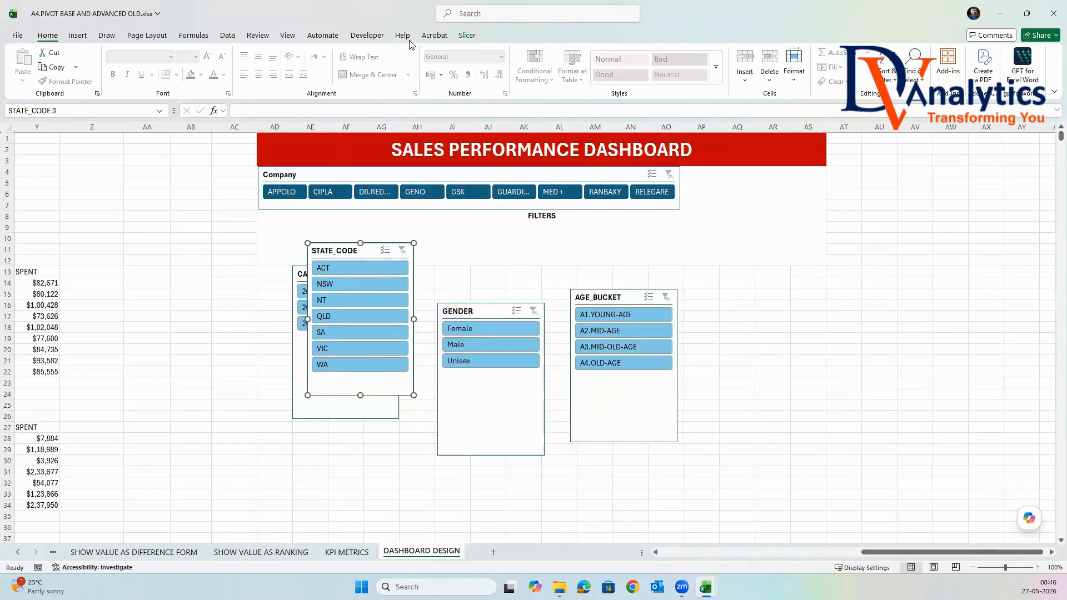
{"action": "left_click", "coordinate": [468, 35]}
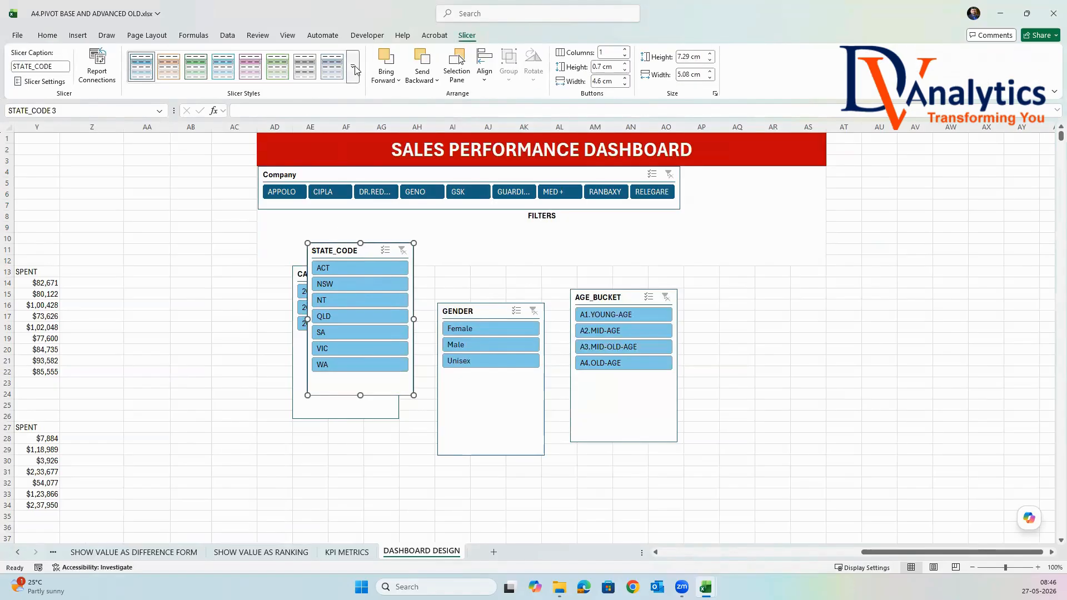
{"action": "left_click", "coordinate": [358, 84]}
{"action": "left_click", "coordinate": [141, 134]}
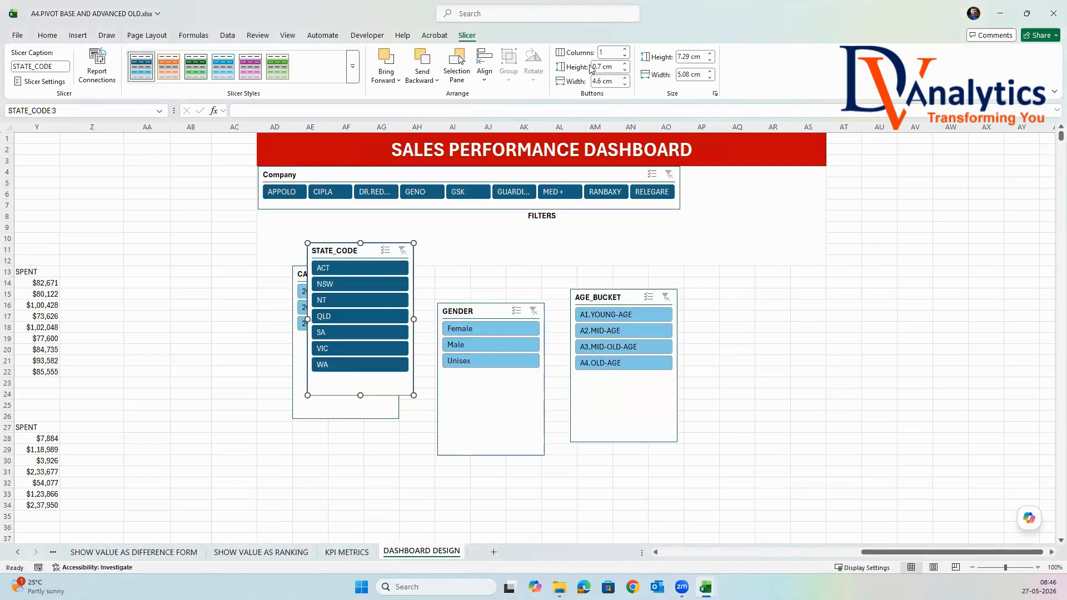
Lay out the STATE_CODE slicer in 7 columns and shorten it to about 2.06 cm high.
{"action": "left_click", "coordinate": [626, 50]}
{"action": "left_click", "coordinate": [626, 50]}
{"action": "left_click", "coordinate": [626, 50]}
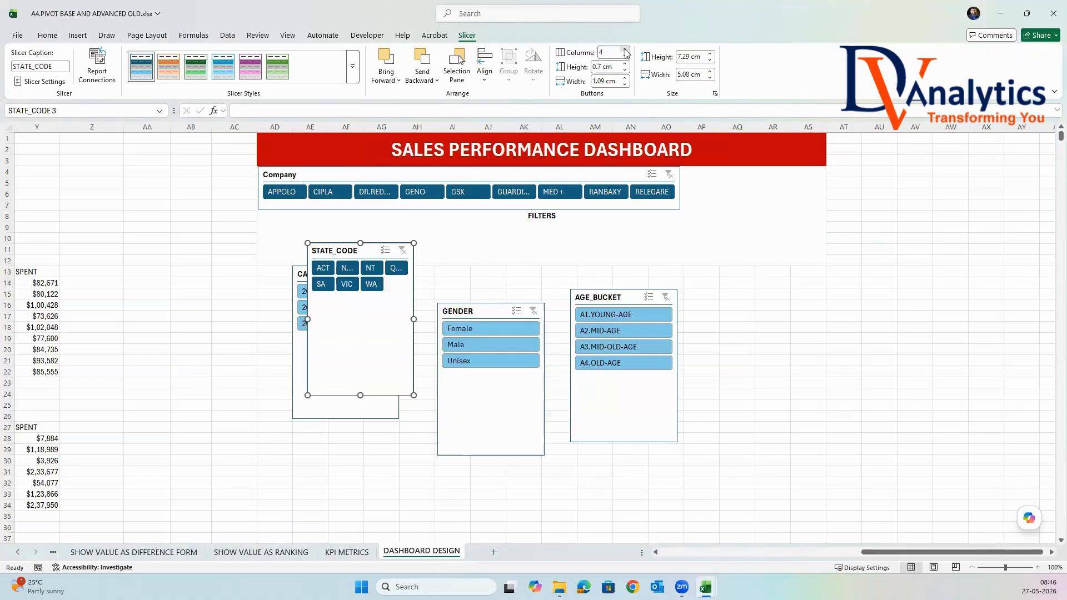
{"action": "left_click", "coordinate": [627, 50]}
{"action": "left_click", "coordinate": [626, 50]}
{"action": "left_click", "coordinate": [626, 50]}
{"action": "left_click_drag", "start_coordinate": [359, 395], "coordinate": [360, 285]}
Place the STATE_CODE slicer directly below the Company slicer, flush with its left edge, and widen it to about 10.85 cm.
{"action": "left_click_drag", "start_coordinate": [366, 241], "coordinate": [318, 209]}
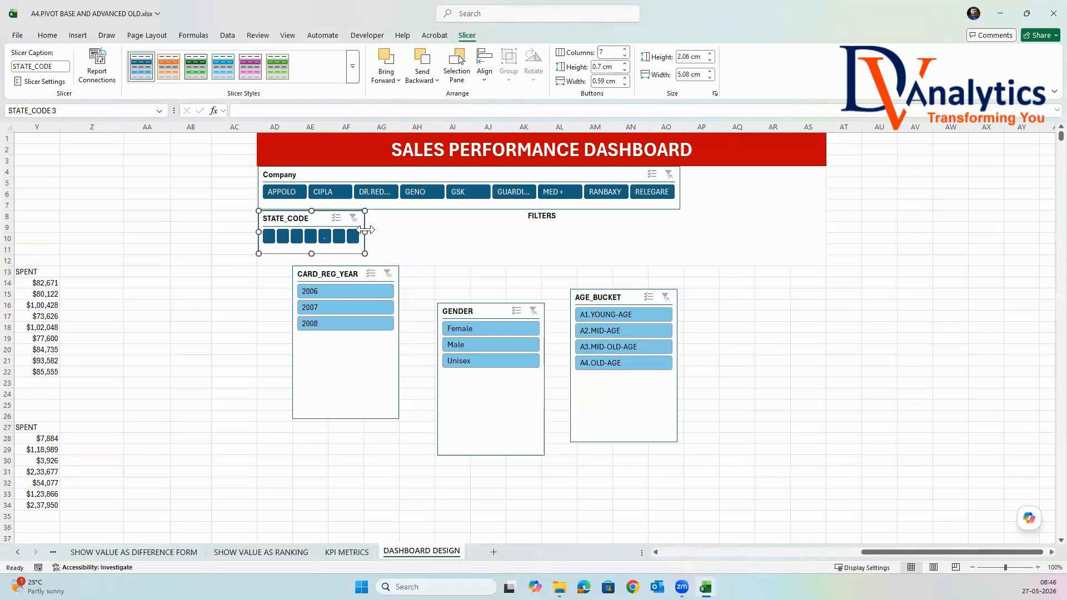
{"action": "left_click_drag", "start_coordinate": [424, 232], "coordinate": [486, 232]}
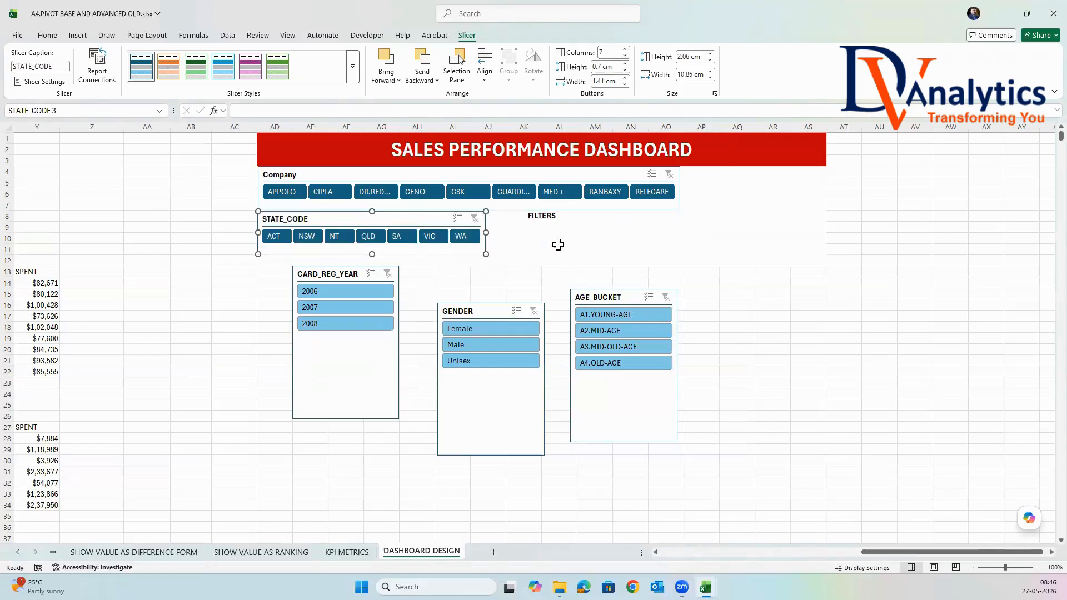
{"action": "left_click", "coordinate": [785, 353]}
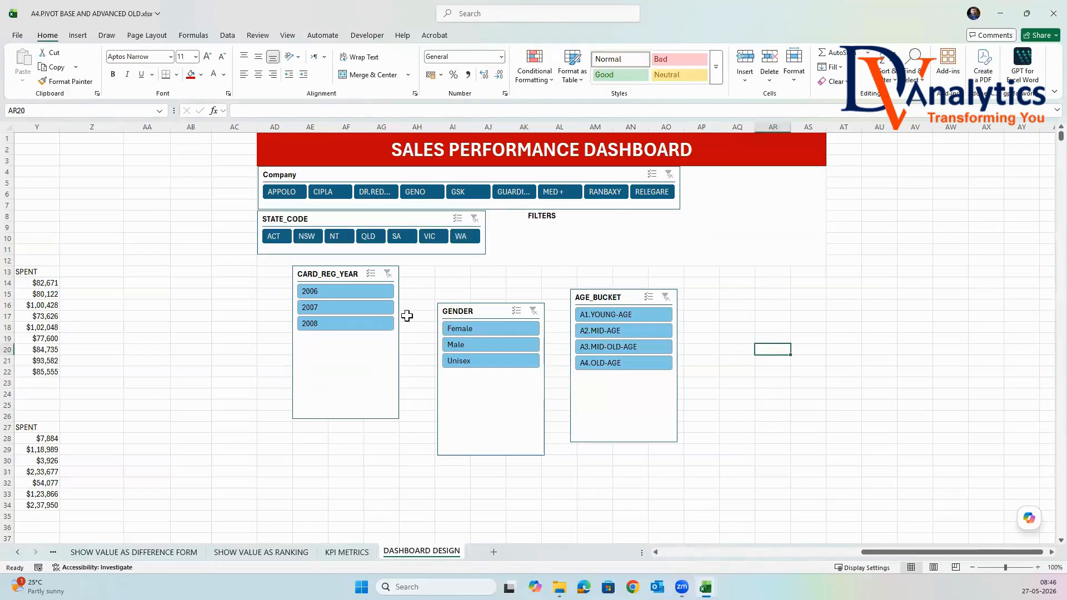
Apply the dark blue slicer style to the CARD_REG_YEAR slicer and lay it out in 3 columns.
{"action": "left_click", "coordinate": [326, 273]}
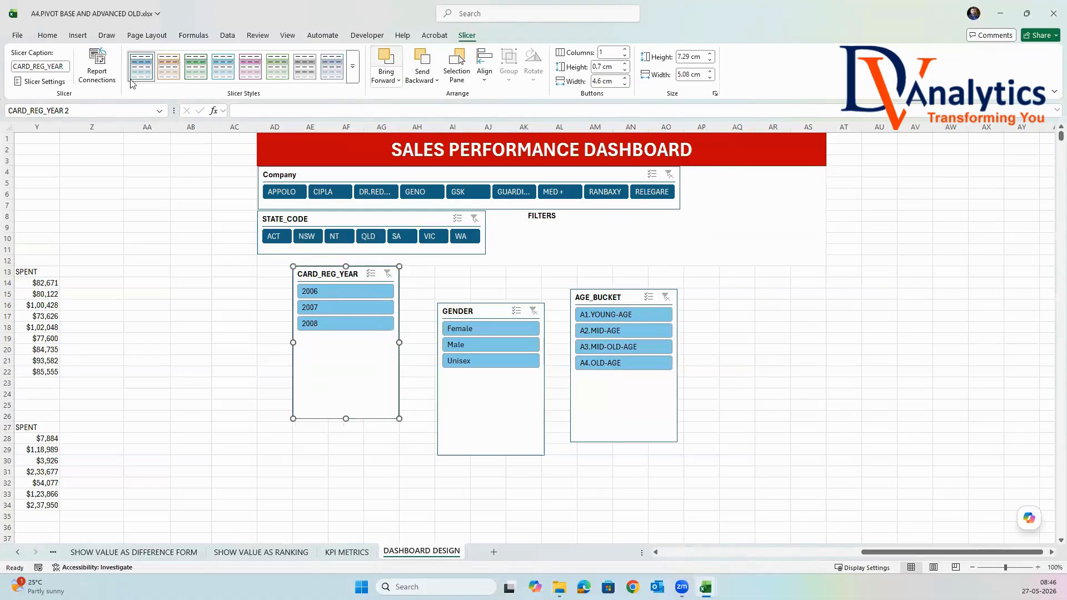
{"action": "left_click", "coordinate": [352, 71]}
{"action": "left_click", "coordinate": [141, 131]}
{"action": "left_click", "coordinate": [625, 49]}
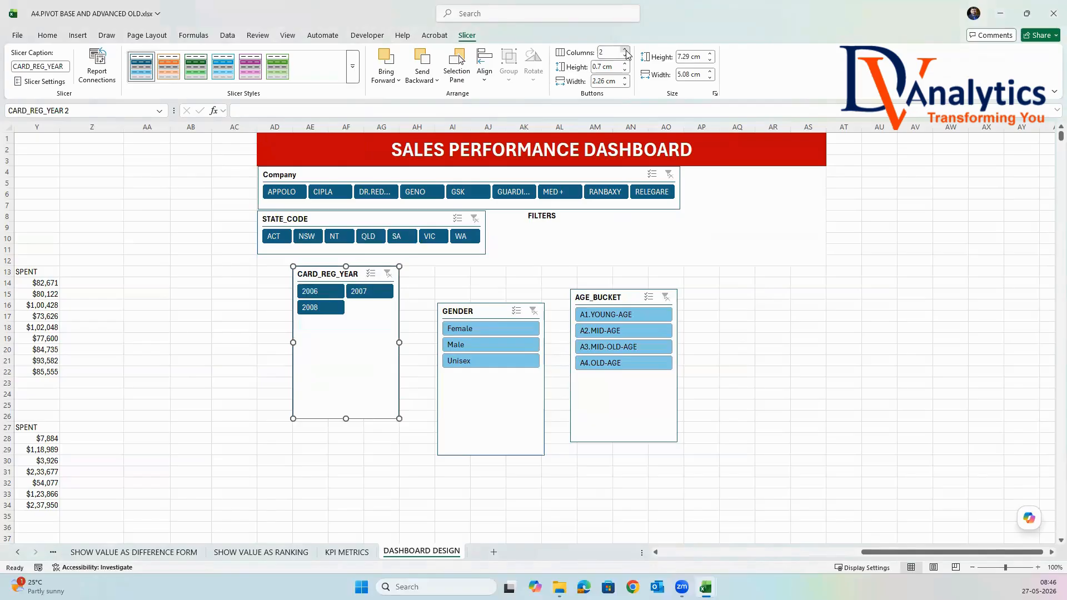
{"action": "left_click", "coordinate": [626, 49]}
Resize the CARD_REG_YEAR slicer to about 6.88 cm wide and the Company slicer's height, filling the space beside it below the title banner.
{"action": "left_click_drag", "start_coordinate": [347, 418], "coordinate": [825, 189]}
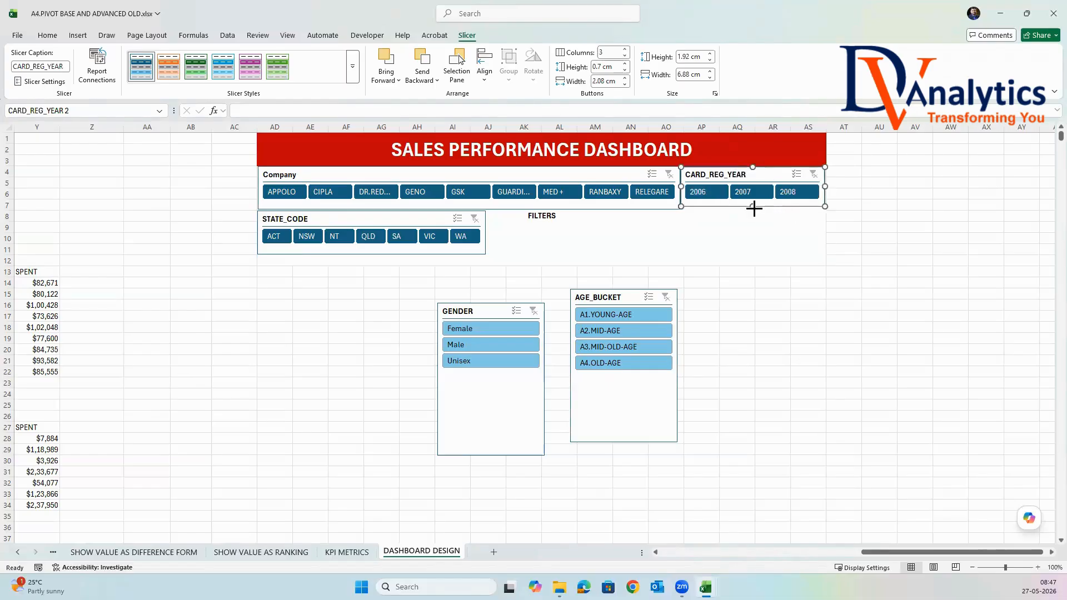
{"action": "left_click_drag", "start_coordinate": [754, 212], "coordinate": [753, 210]}
{"action": "left_click", "coordinate": [889, 225]}
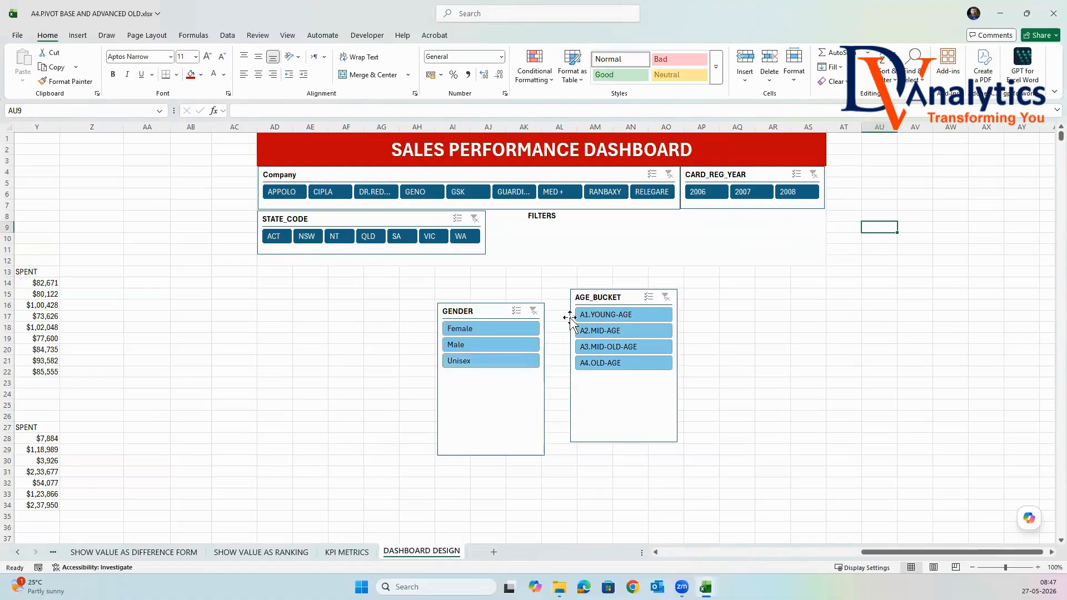
Move the GENDER slicer up into the filter area, lay it out in 3 columns and apply the dark blue slicer style.
{"action": "left_click_drag", "start_coordinate": [492, 311], "coordinate": [579, 224]}
{"action": "left_click", "coordinate": [626, 53]}
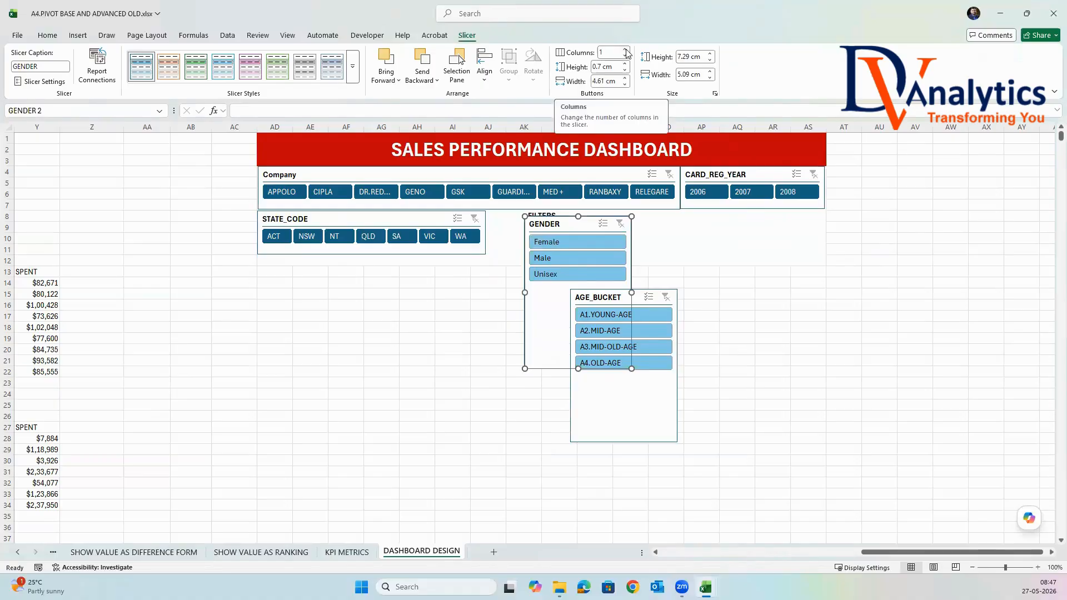
{"action": "left_click", "coordinate": [626, 53]}
{"action": "left_click", "coordinate": [352, 66]}
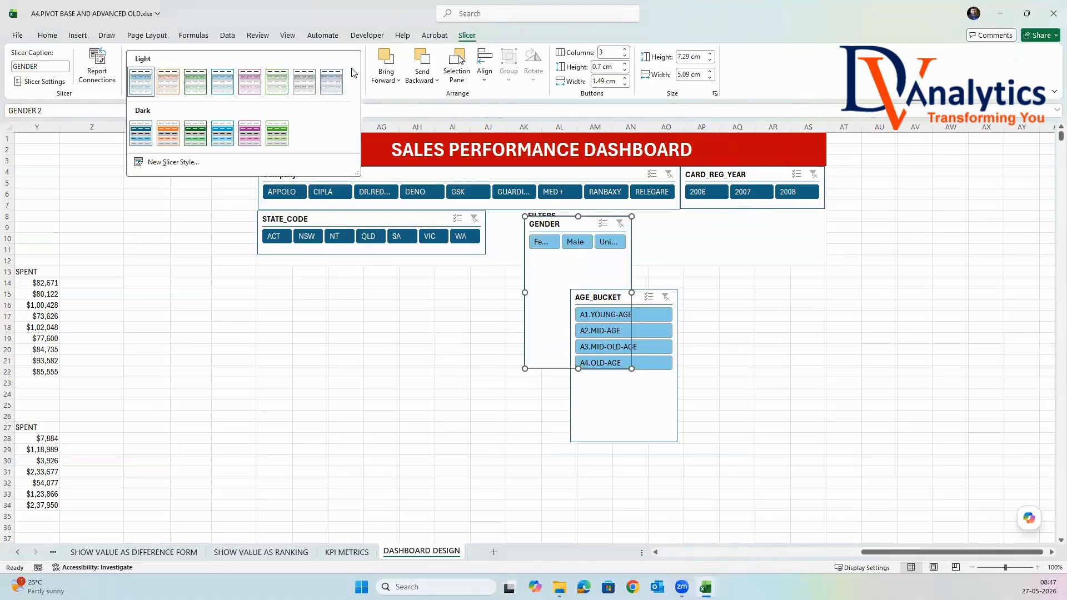
{"action": "left_click", "coordinate": [146, 133]}
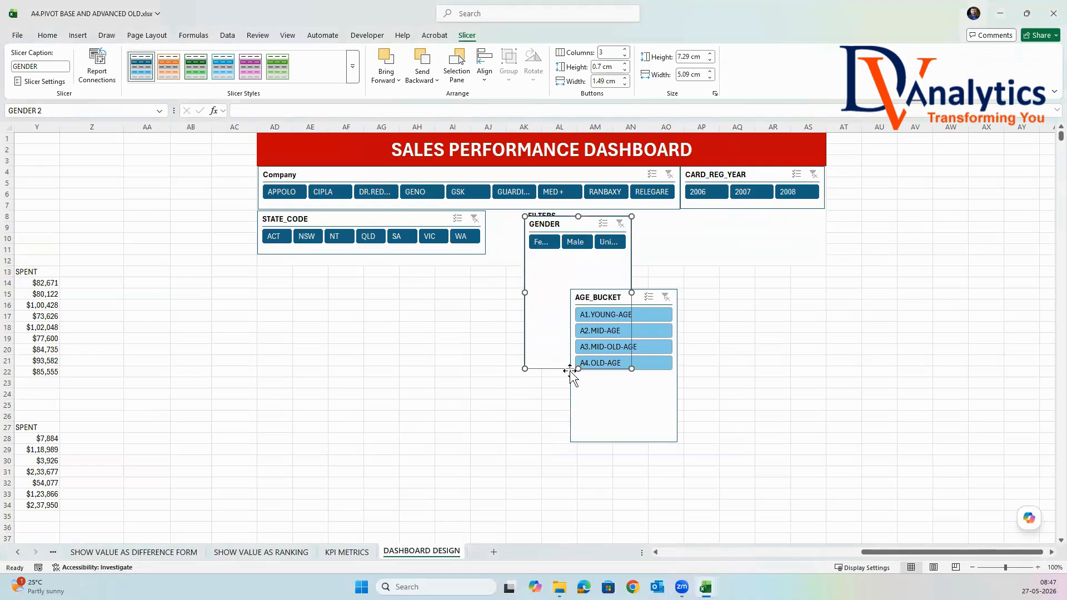
Resize the GENDER slicer to about 2.05 cm high and 6.5 cm wide and place it directly beside the STATE_CODE slicer.
{"action": "left_click_drag", "start_coordinate": [574, 272], "coordinate": [573, 255]}
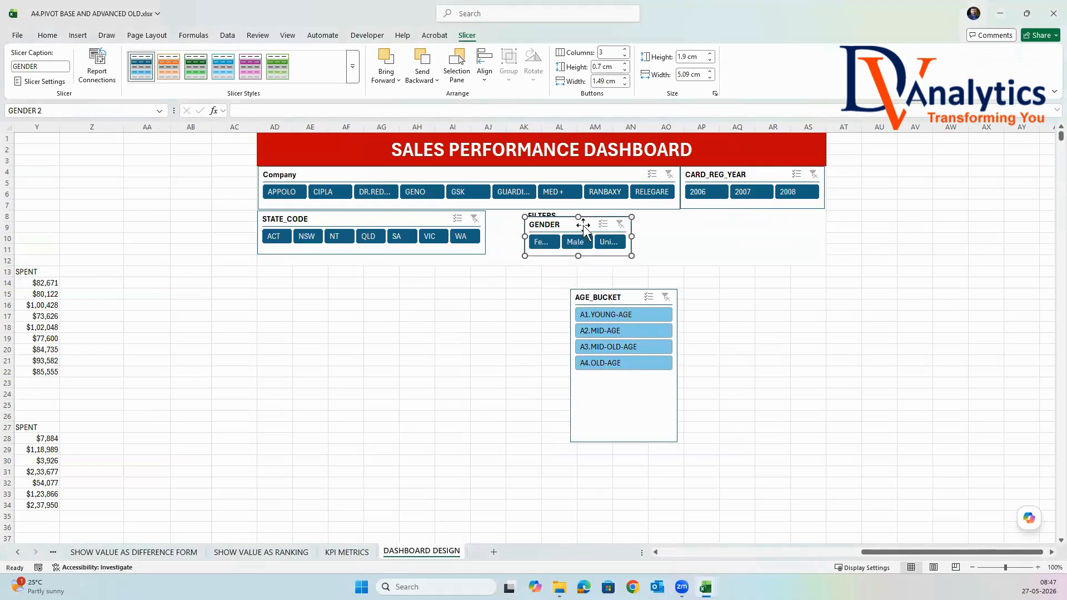
{"action": "left_click_drag", "start_coordinate": [579, 216], "coordinate": [622, 233]}
{"action": "left_click_drag", "start_coordinate": [555, 250], "coordinate": [554, 252]}
{"action": "left_click", "coordinate": [690, 258]}
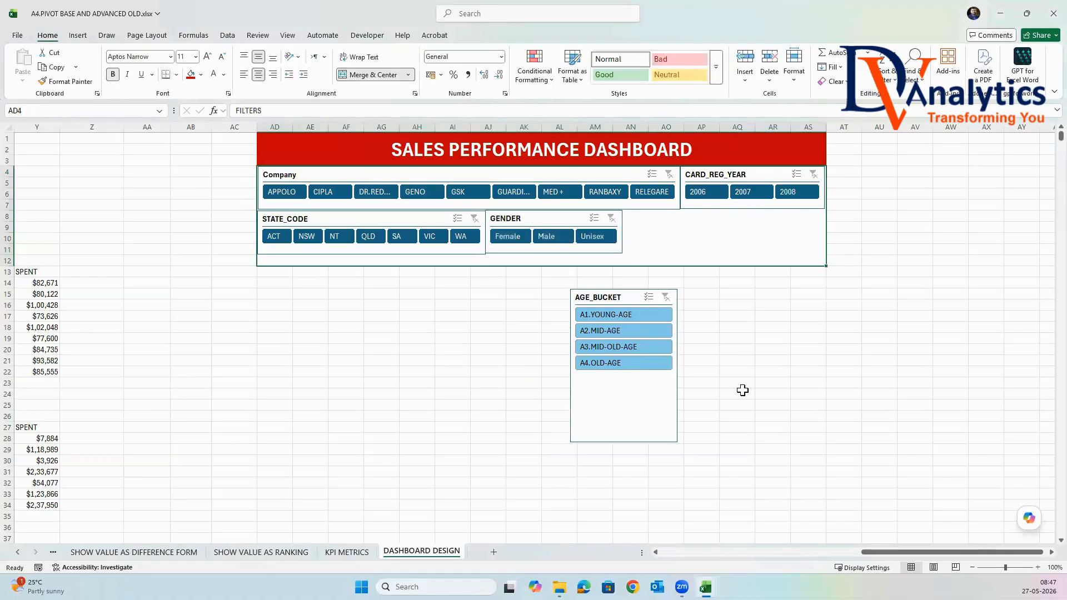
{"action": "left_click", "coordinate": [587, 218]}
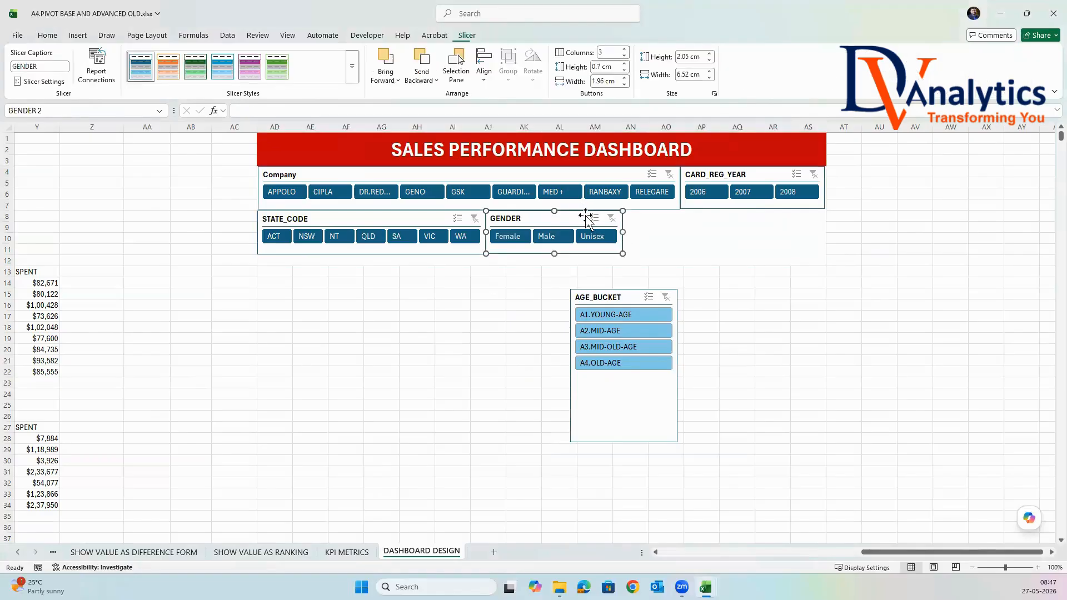
{"action": "left_click_drag", "start_coordinate": [587, 218], "coordinate": [587, 217]}
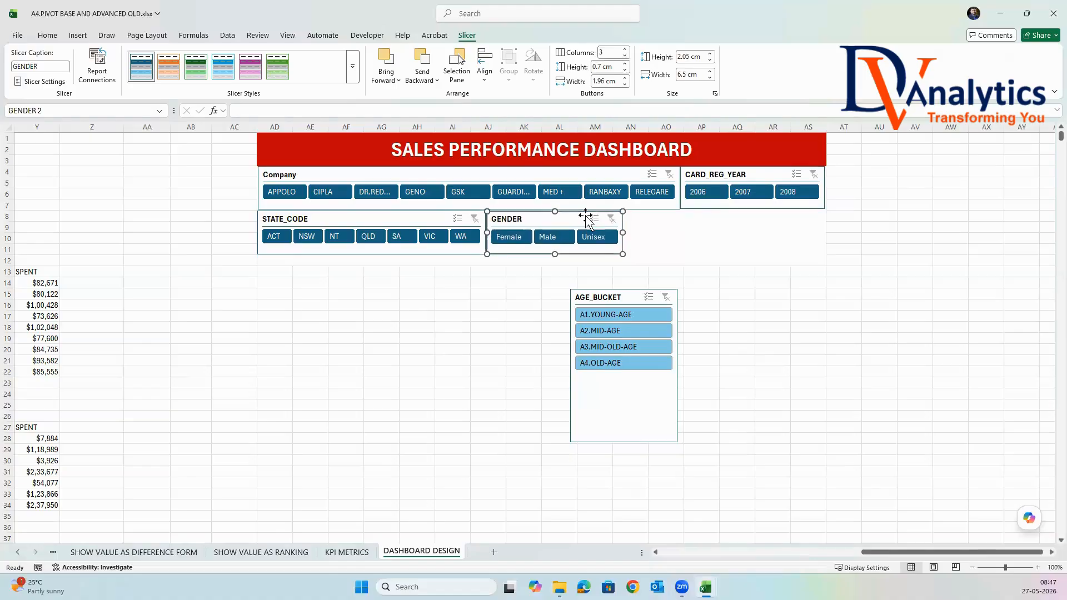
Apply the dark blue slicer style to the AGE_BUCKET slicer and lay it out in 4 columns.
{"action": "left_click", "coordinate": [638, 297]}
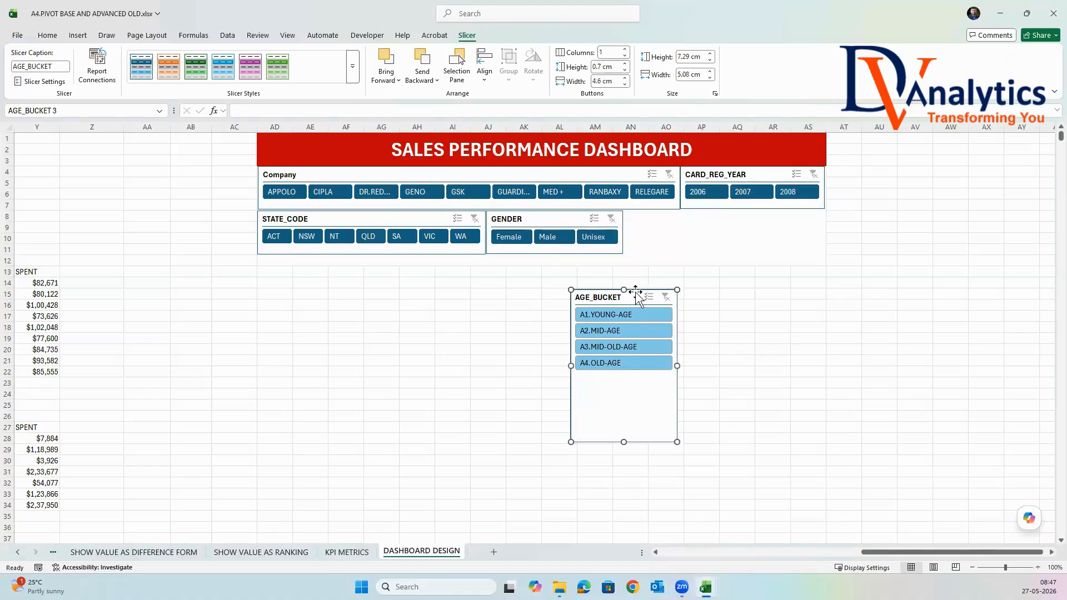
{"action": "left_click", "coordinate": [141, 66]}
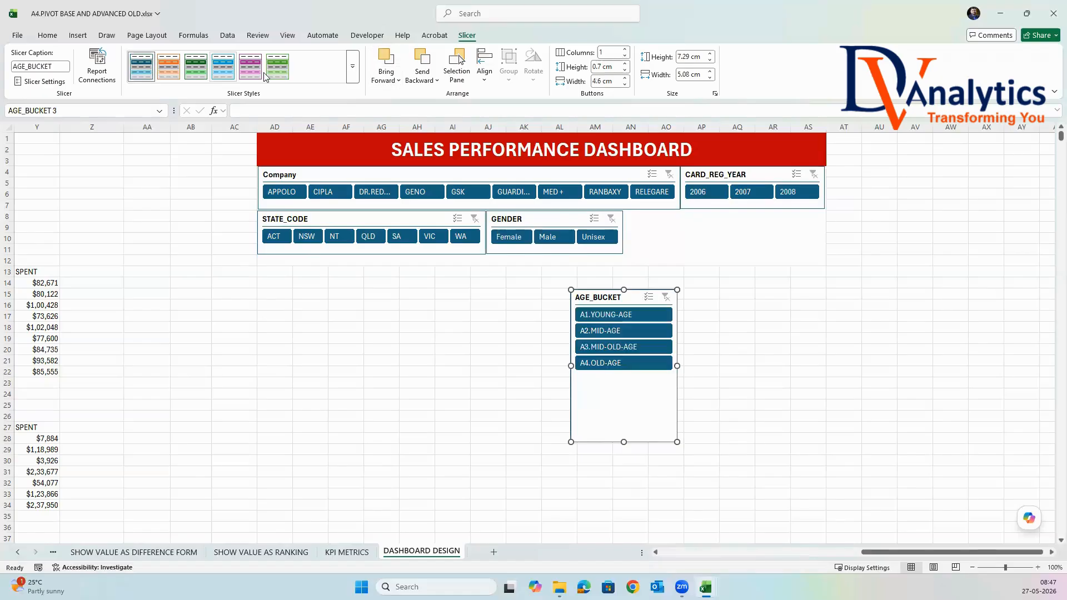
{"action": "left_click", "coordinate": [626, 50]}
{"action": "left_click", "coordinate": [625, 50]}
{"action": "left_click", "coordinate": [626, 50]}
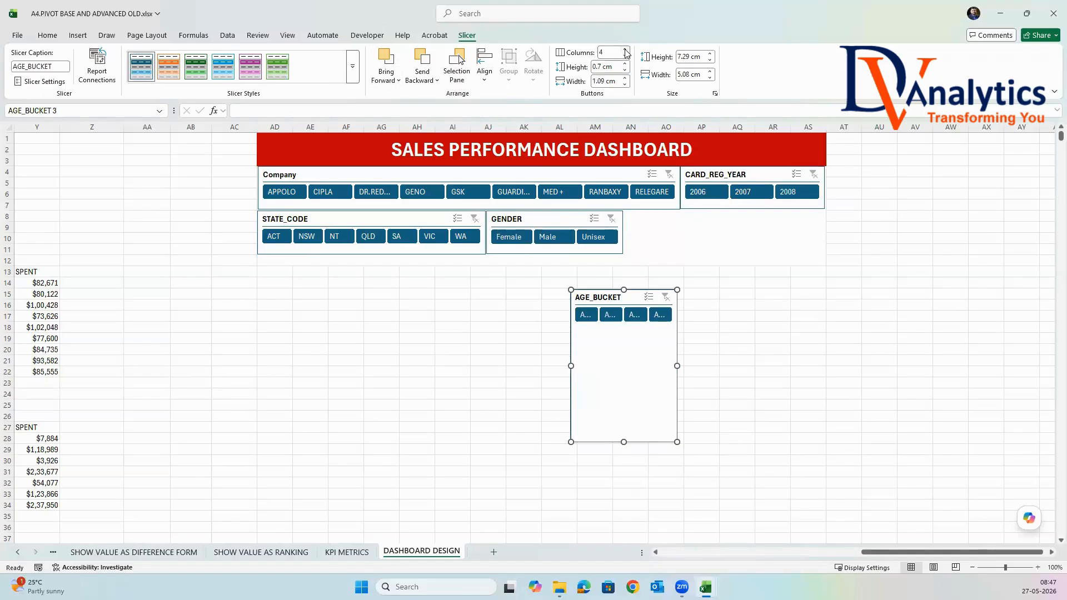
Place the AGE_BUCKET slicer beside the GENDER slicer and resize it to about 2.04 cm high and 9.58 cm wide, reaching the banner's right edge.
{"action": "left_click_drag", "start_coordinate": [625, 440], "coordinate": [691, 216]}
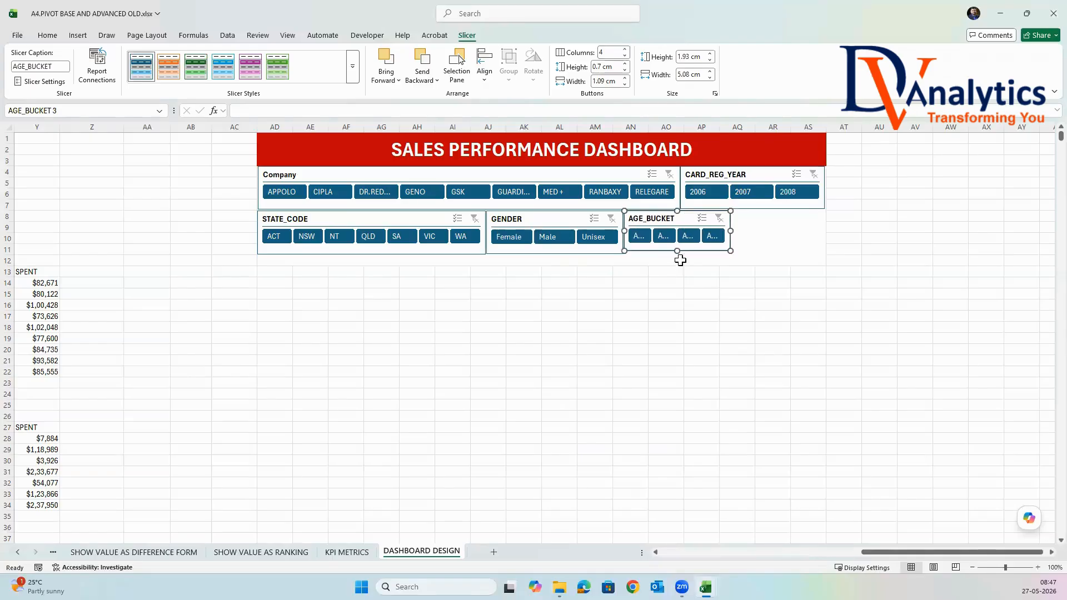
{"action": "left_click_drag", "start_coordinate": [678, 254], "coordinate": [679, 256]}
{"action": "left_click_drag", "start_coordinate": [730, 231], "coordinate": [825, 230]}
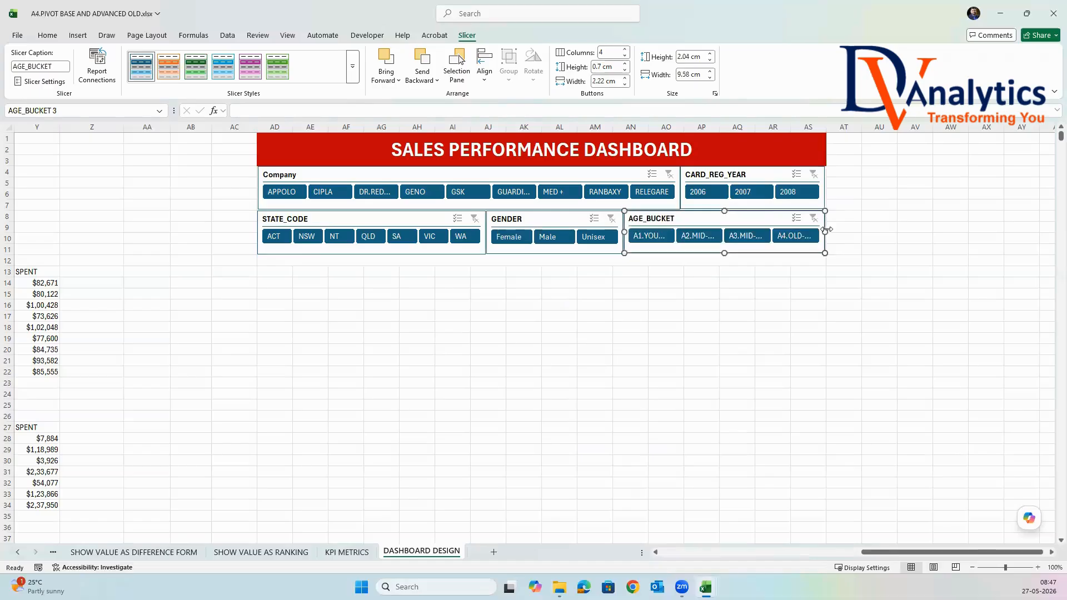
Narrow the STATE_CODE slicer and shift the GENDER slicer left so the AGE_BUCKET slicer can be widened within the same row.
{"action": "left_click", "coordinate": [433, 218]}
{"action": "left_click_drag", "start_coordinate": [486, 234], "coordinate": [503, 214]}
{"action": "left_click_drag", "start_coordinate": [637, 216], "coordinate": [620, 213]}
{"action": "left_click_drag", "start_coordinate": [807, 231], "coordinate": [834, 233]}
{"action": "left_click", "coordinate": [914, 238]}
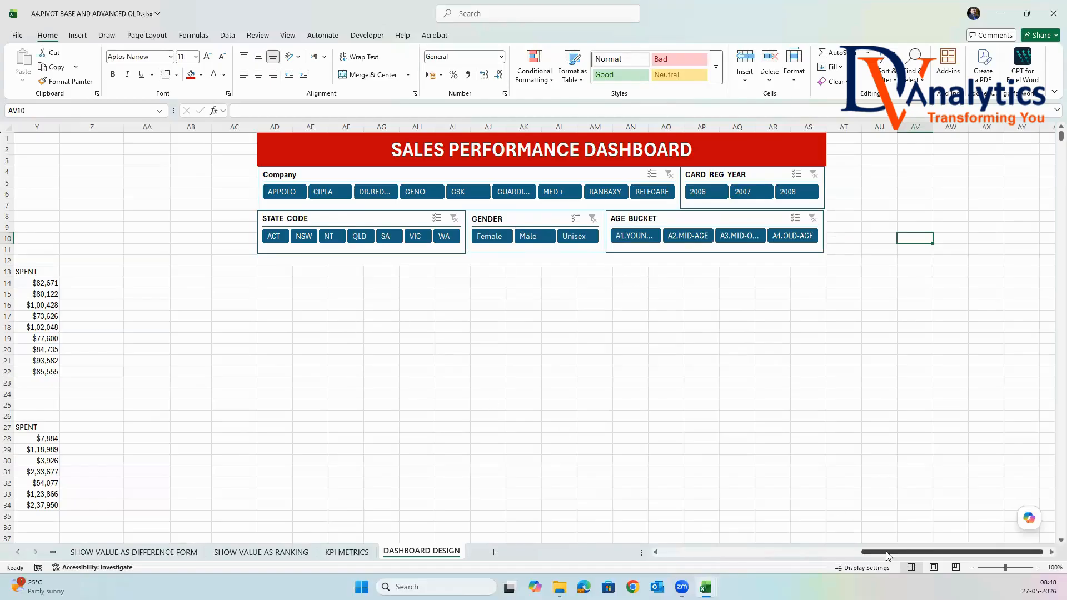
Merge and center AD13:AF14 below the slicers and enter CUSTOMERS as its heading.
{"action": "left_click_drag", "start_coordinate": [889, 552], "coordinate": [858, 552]}
{"action": "left_click_drag", "start_coordinate": [450, 276], "coordinate": [554, 278]}
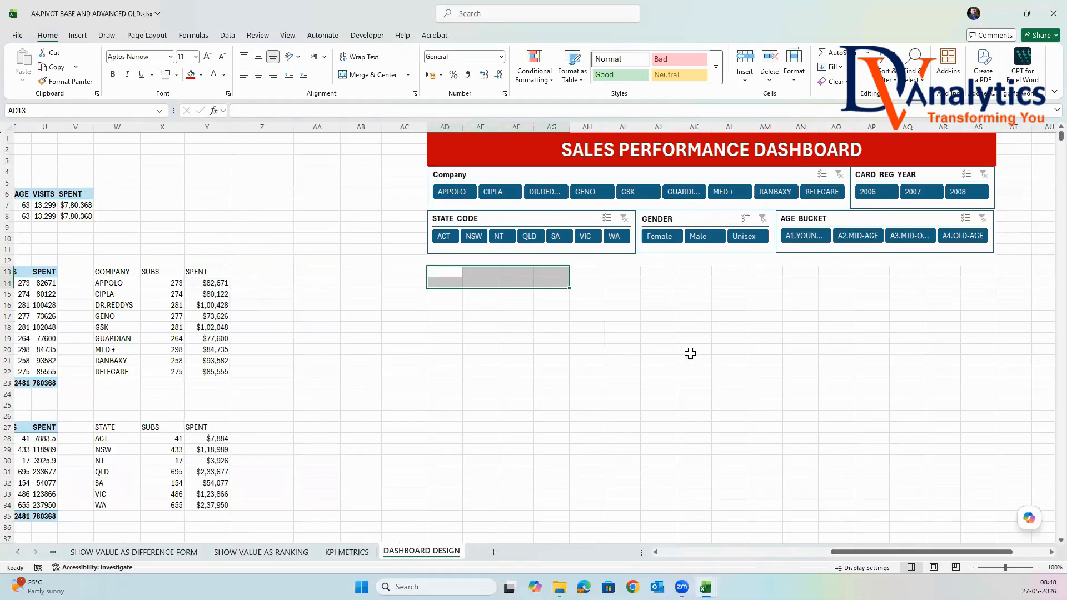
{"action": "left_click_drag", "start_coordinate": [857, 554], "coordinate": [797, 553]}
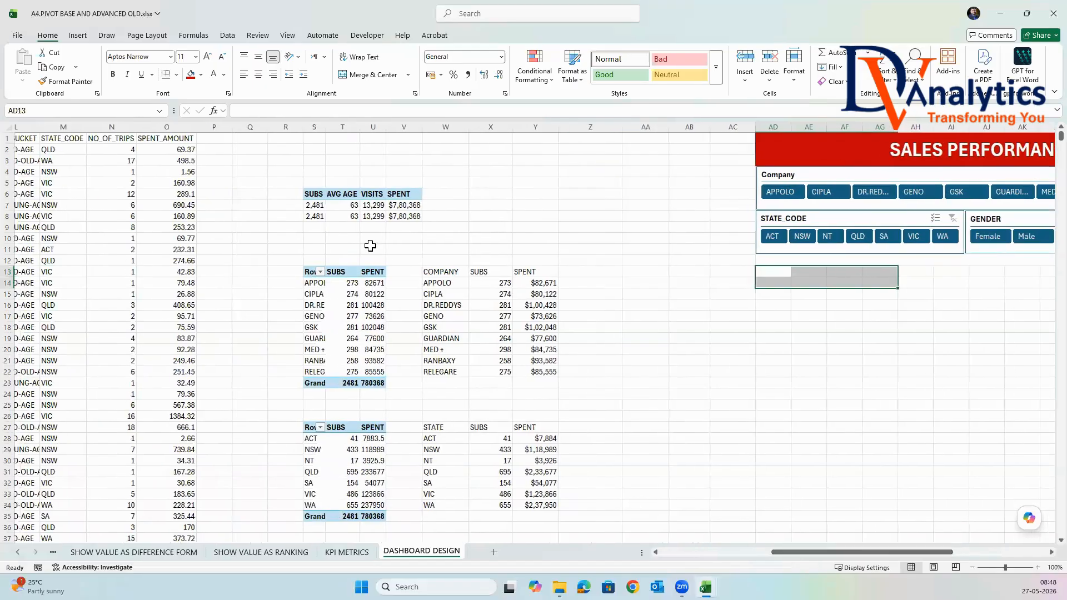
{"action": "left_click_drag", "start_coordinate": [785, 270], "coordinate": [839, 278]}
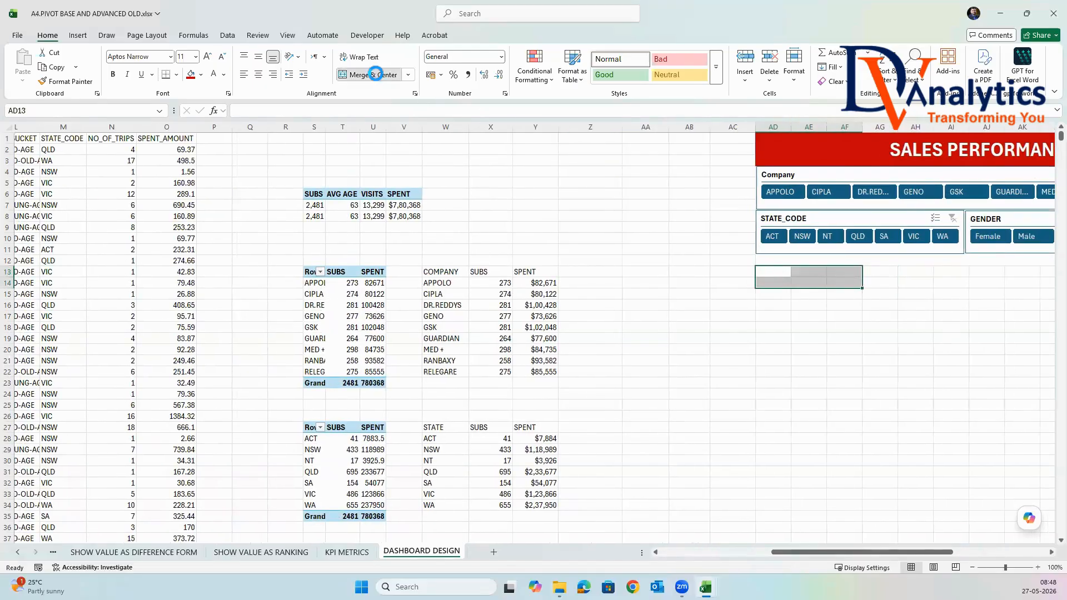
{"action": "left_click", "coordinate": [371, 75]}
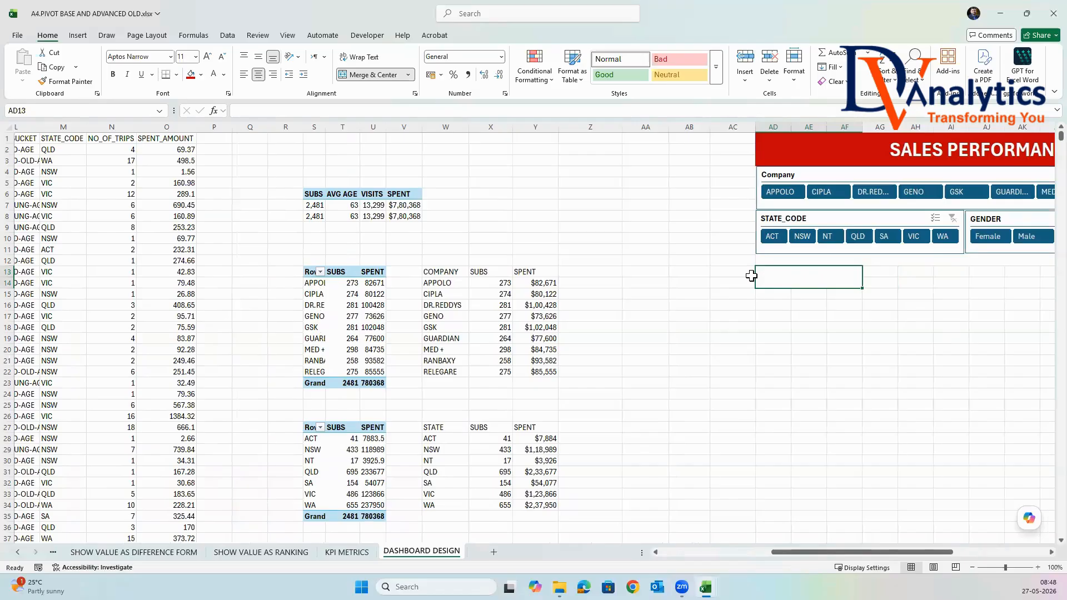
{"action": "type", "text": "CUSTOMERS"}
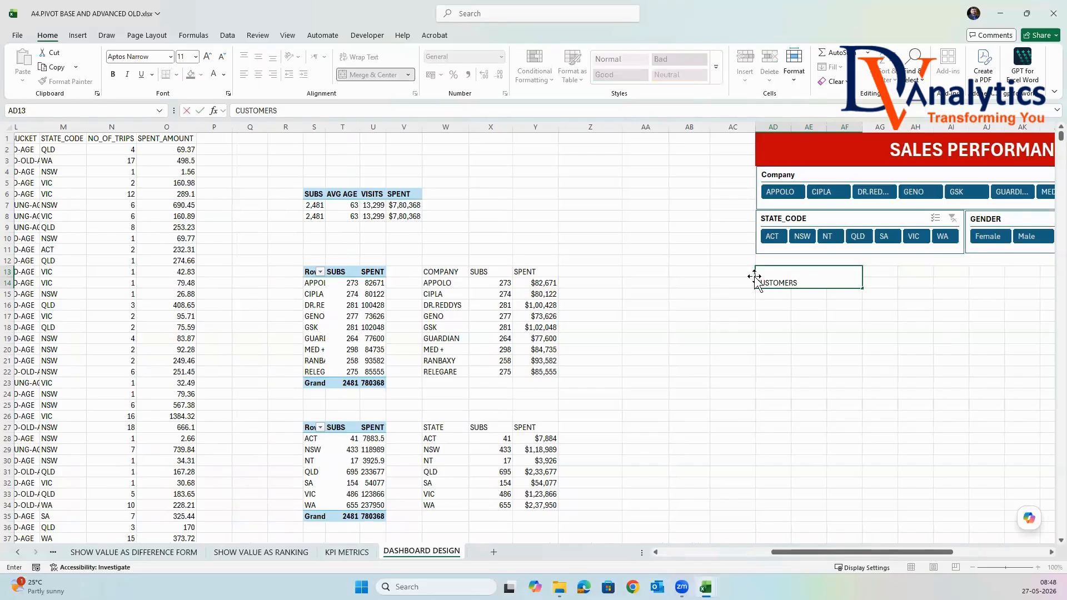
{"action": "key", "text": "Return"}
Format the CUSTOMERS heading with middle alignment, red fill and bold white text at size 16.
{"action": "left_click", "coordinate": [257, 57]}
{"action": "left_click", "coordinate": [191, 74]}
{"action": "left_click", "coordinate": [214, 74]}
{"action": "left_click", "coordinate": [113, 73]}
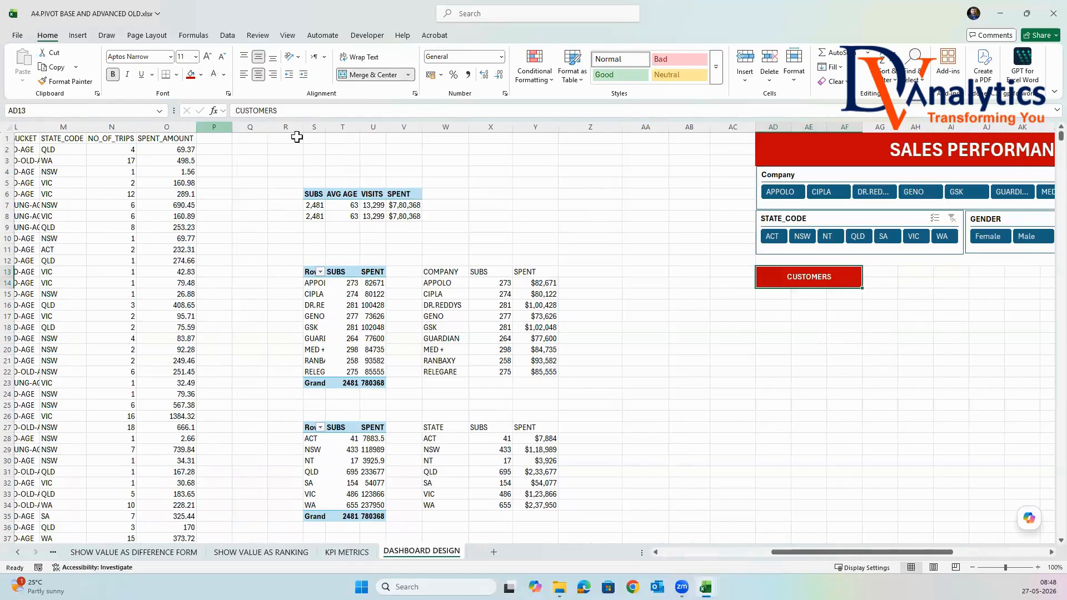
{"action": "left_click", "coordinate": [195, 56]}
{"action": "left_click", "coordinate": [185, 151]}
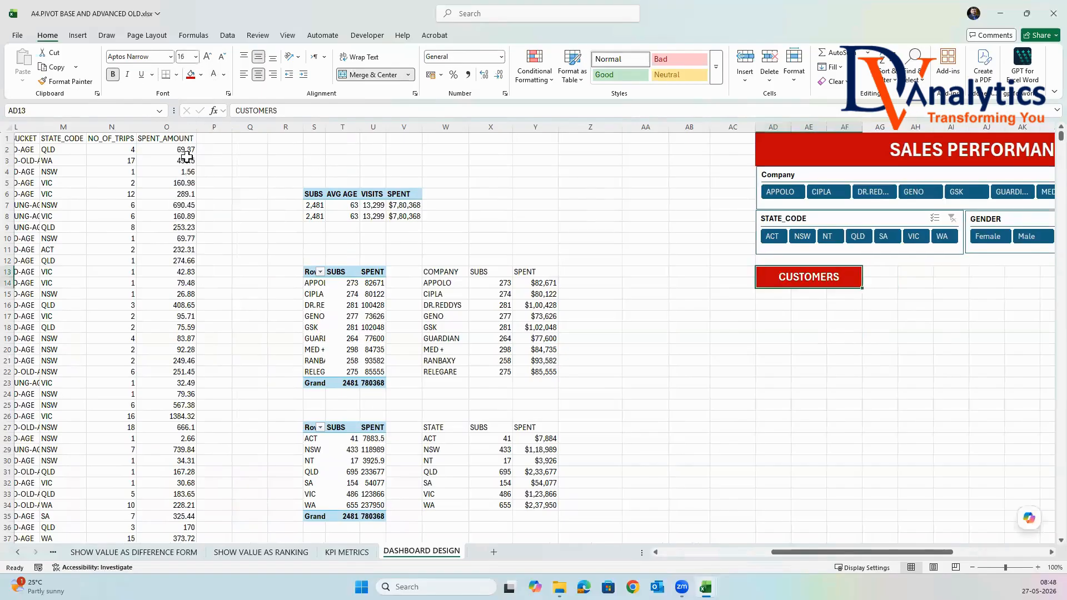
Copy the CUSTOMERS heading to AG13 and change the copy's text to AVG AGE.
{"action": "key", "text": "ctrl+c"}
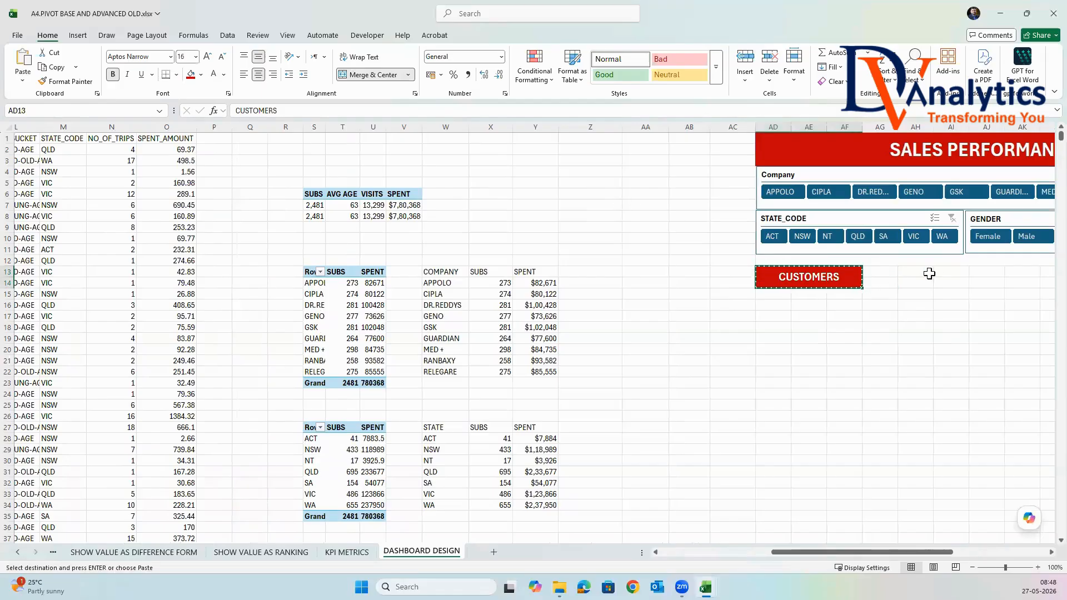
{"action": "left_click", "coordinate": [890, 274]}
{"action": "key", "text": "ctrl+v"}
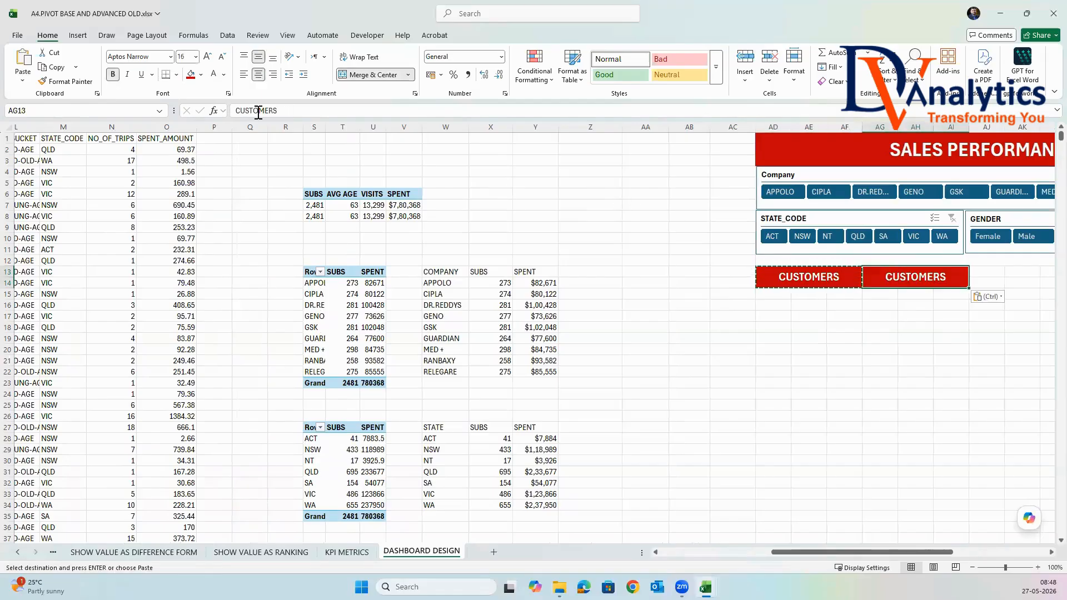
{"action": "left_click_drag", "start_coordinate": [279, 110], "coordinate": [223, 107]}
{"action": "type", "text": "AVG AGE"}
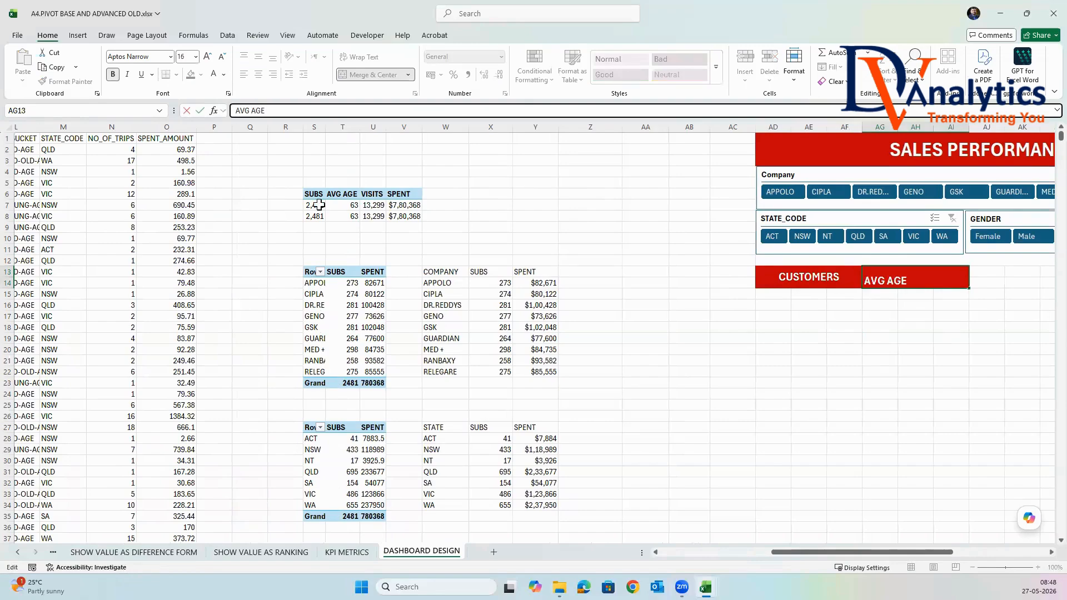
{"action": "left_click", "coordinate": [526, 361]}
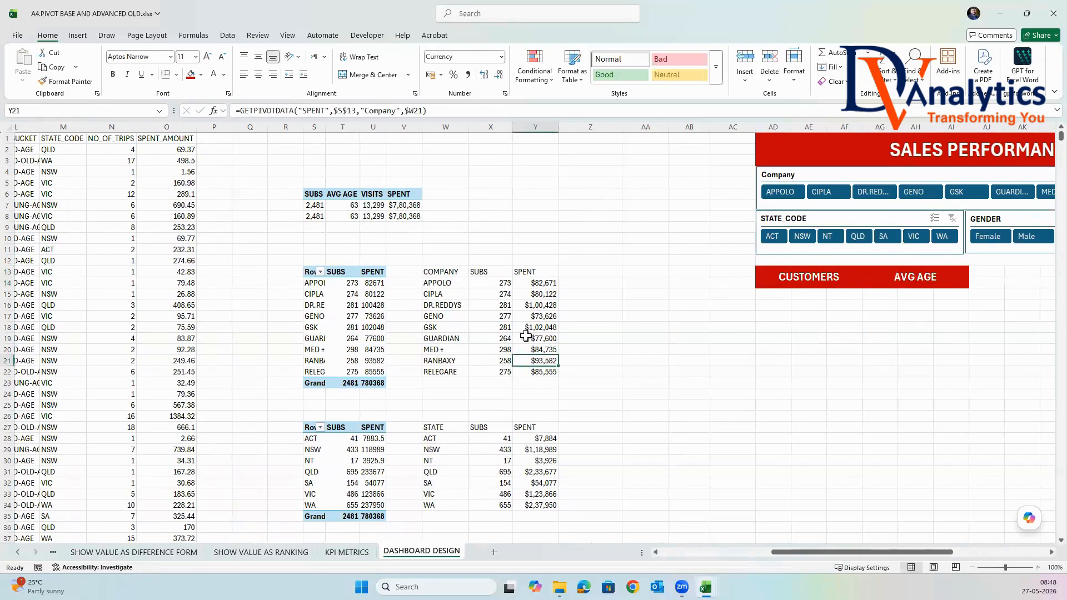
Copy the AVG AGE heading to AJ13 and change the copy's text to TOTAL VISITS.
{"action": "scroll", "coordinate": [622, 259], "scroll_direction": "right", "scroll_amount": 6}
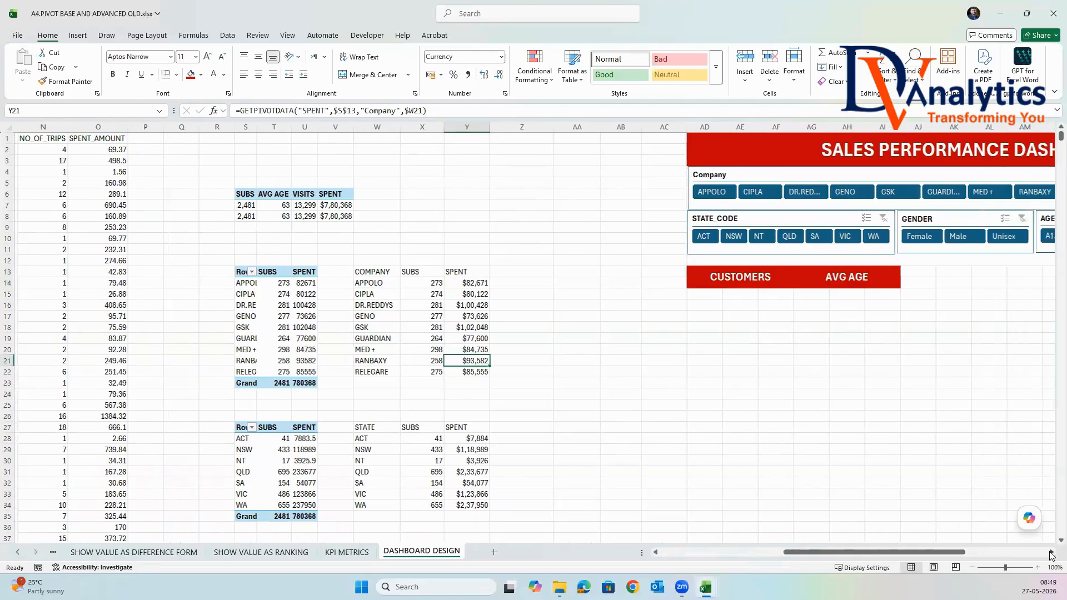
{"action": "left_click", "coordinate": [614, 273]}
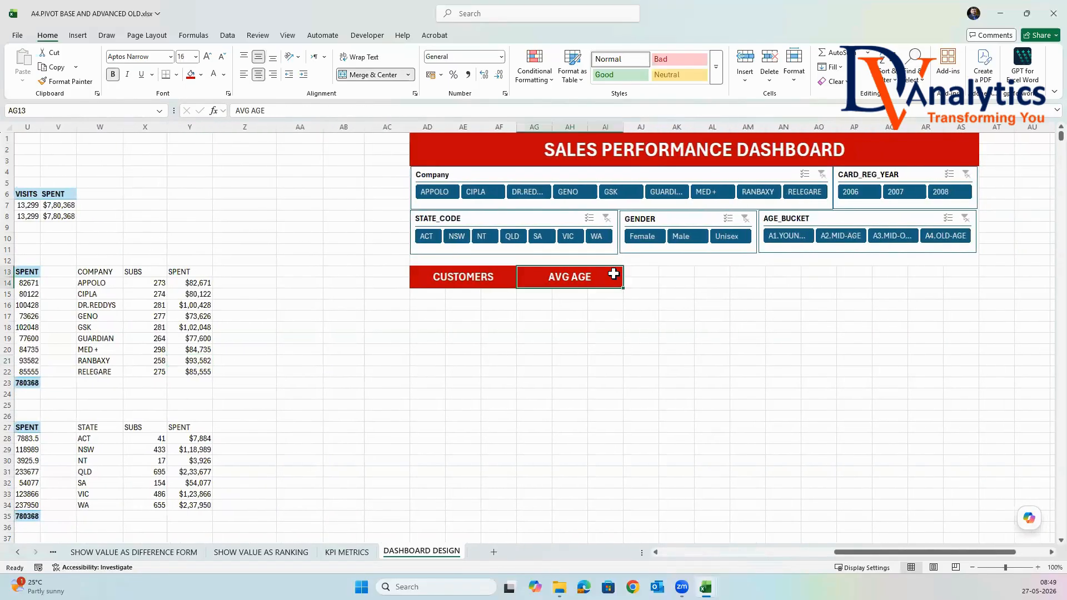
{"action": "key", "text": "ctrl+c"}
{"action": "left_click", "coordinate": [650, 271]}
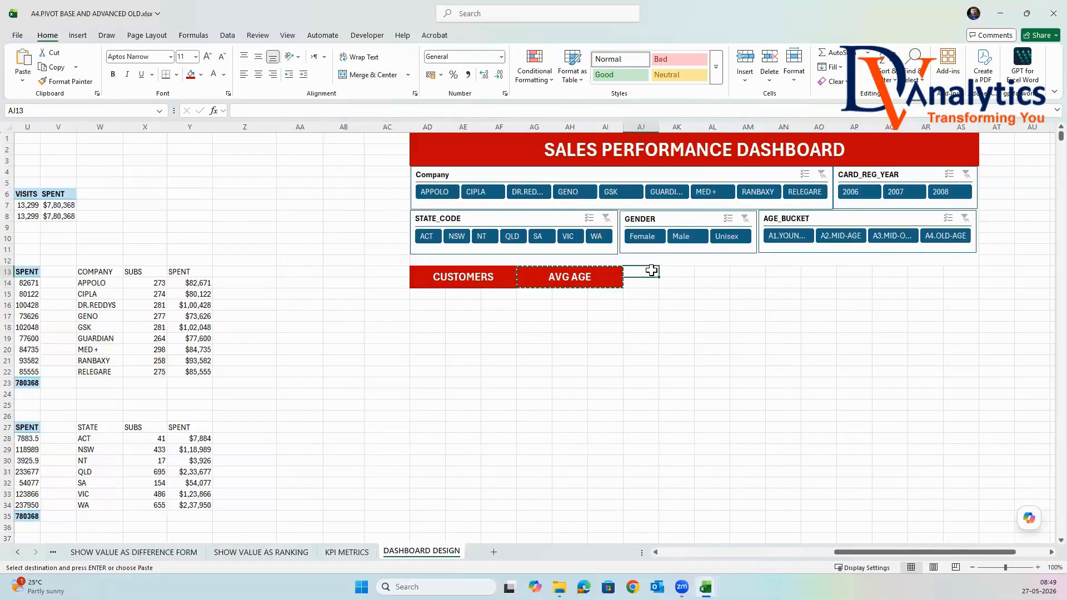
{"action": "key", "text": "ctrl+v"}
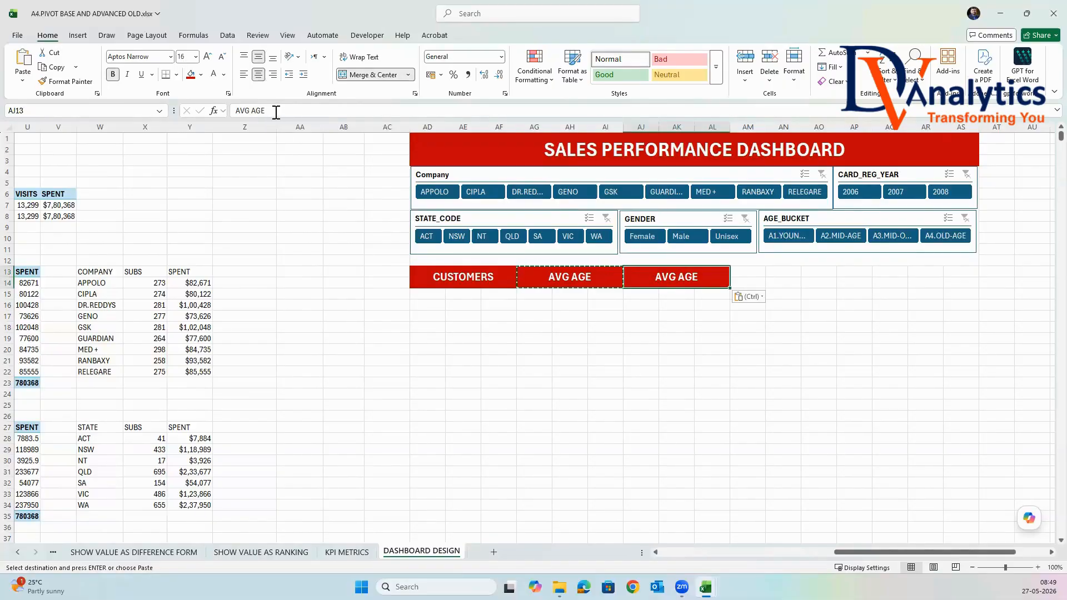
{"action": "left_click_drag", "start_coordinate": [273, 111], "coordinate": [211, 113]}
{"action": "type", "text": "T"}
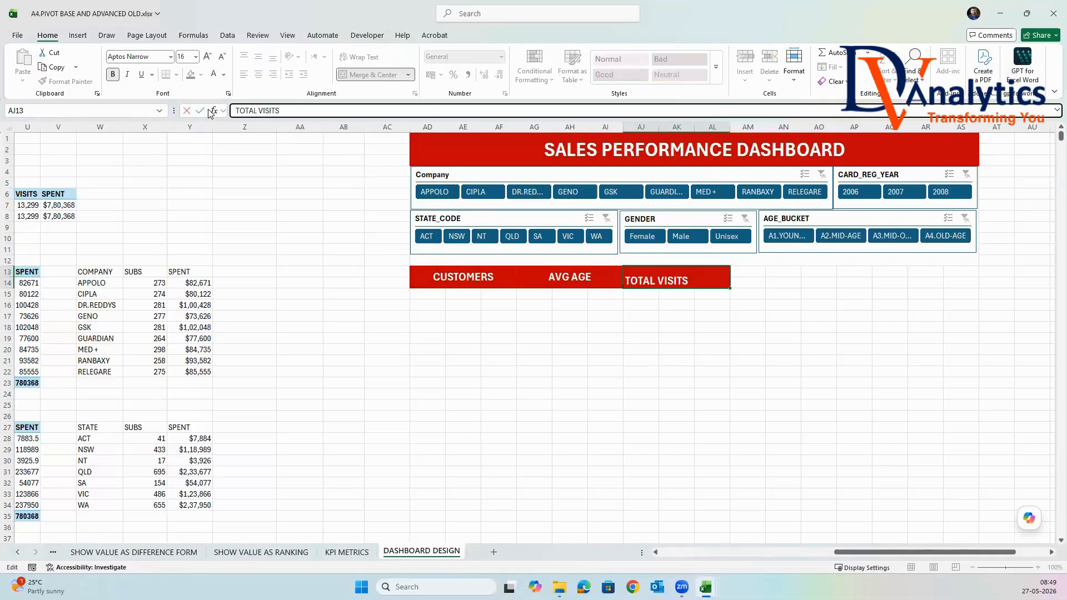
{"action": "type", "text": "OTAL VISITS"}
{"action": "left_click", "coordinate": [725, 346]}
Copy the TOTAL VISITS heading to AM13 and change the copy's text to TOTAL SPENT.
{"action": "left_click", "coordinate": [698, 278]}
{"action": "key", "text": "ctrl+c"}
{"action": "left_click", "coordinate": [755, 275]}
{"action": "key", "text": "ctrl+v"}
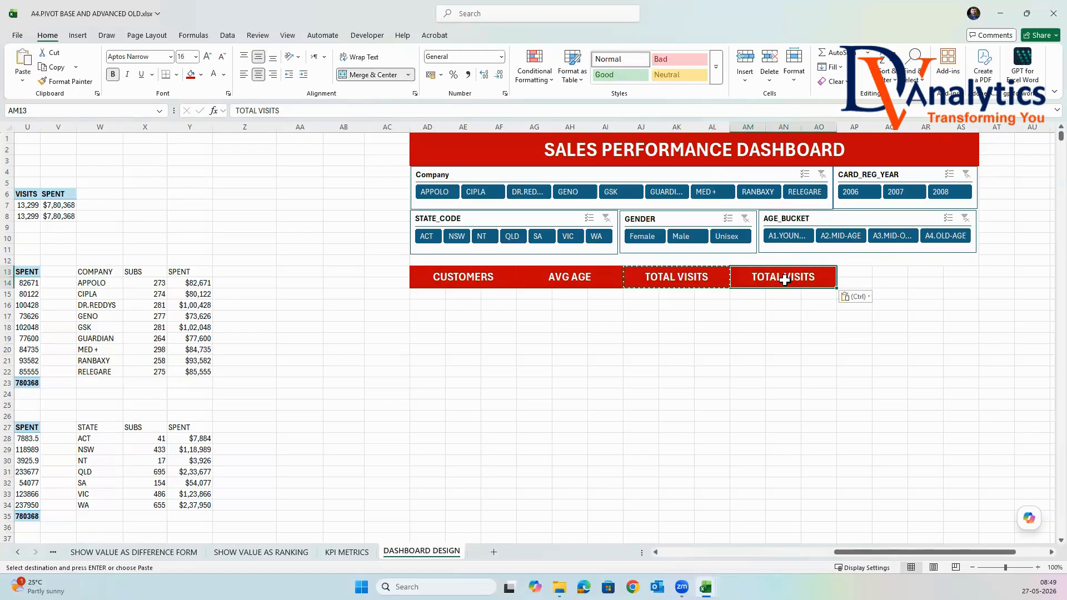
{"action": "double_click", "coordinate": [797, 276]}
{"action": "left_click_drag", "start_coordinate": [816, 277], "coordinate": [784, 276]}
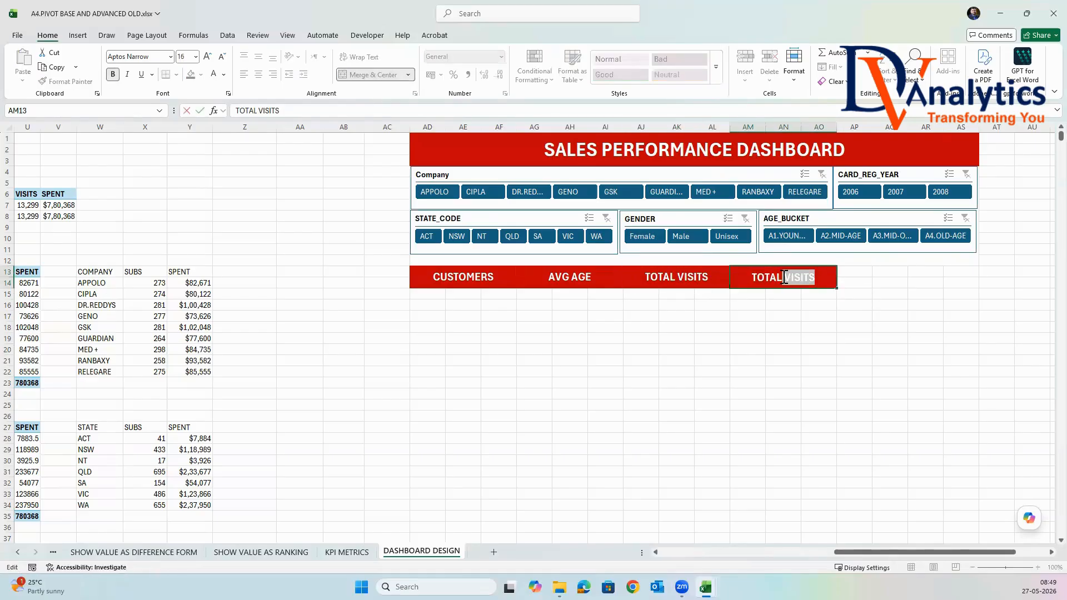
{"action": "type", "text": "SPENT"}
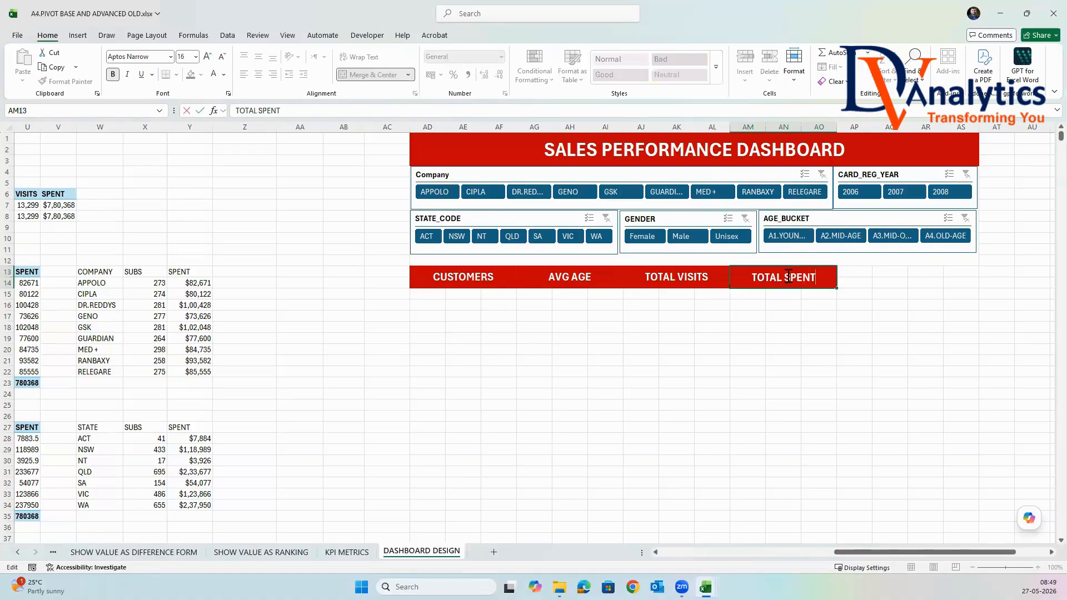
{"action": "left_click", "coordinate": [864, 351]}
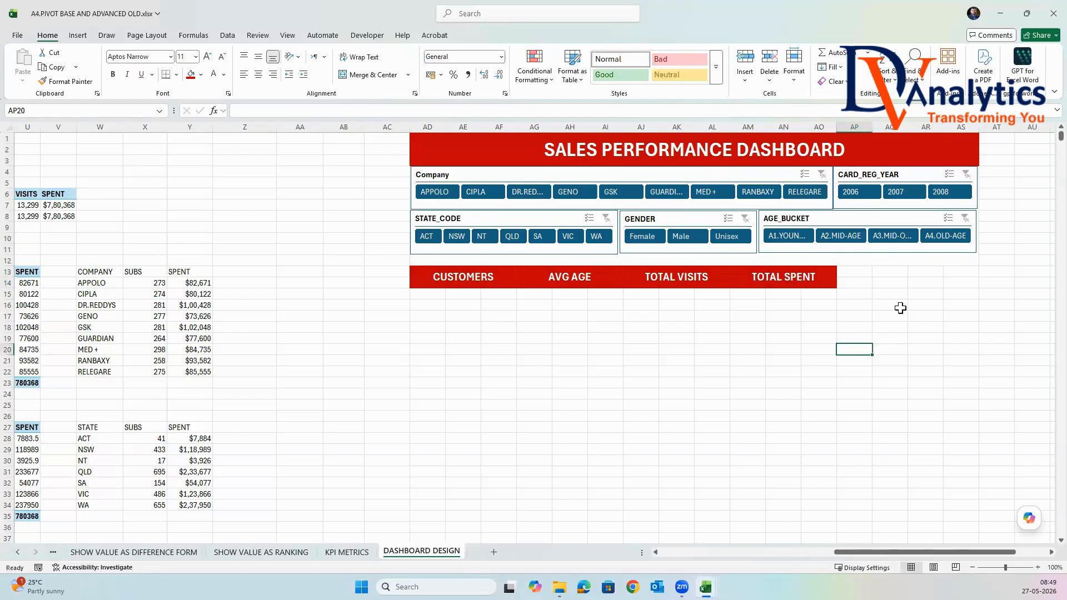
Try a SPENT PER VISIT heading merged and centered across AP13:AS14 beside TOTAL SPENT.
{"action": "left_click_drag", "start_coordinate": [886, 279], "coordinate": [961, 284]}
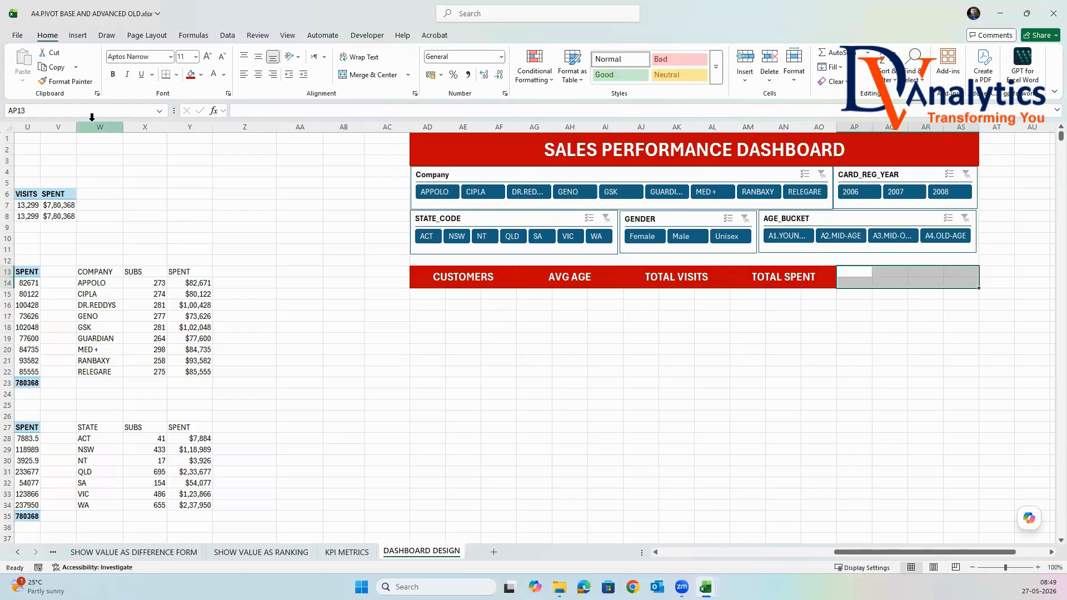
{"action": "left_click", "coordinate": [377, 80]}
{"action": "type", "text": "SPENT PER VISIT"}
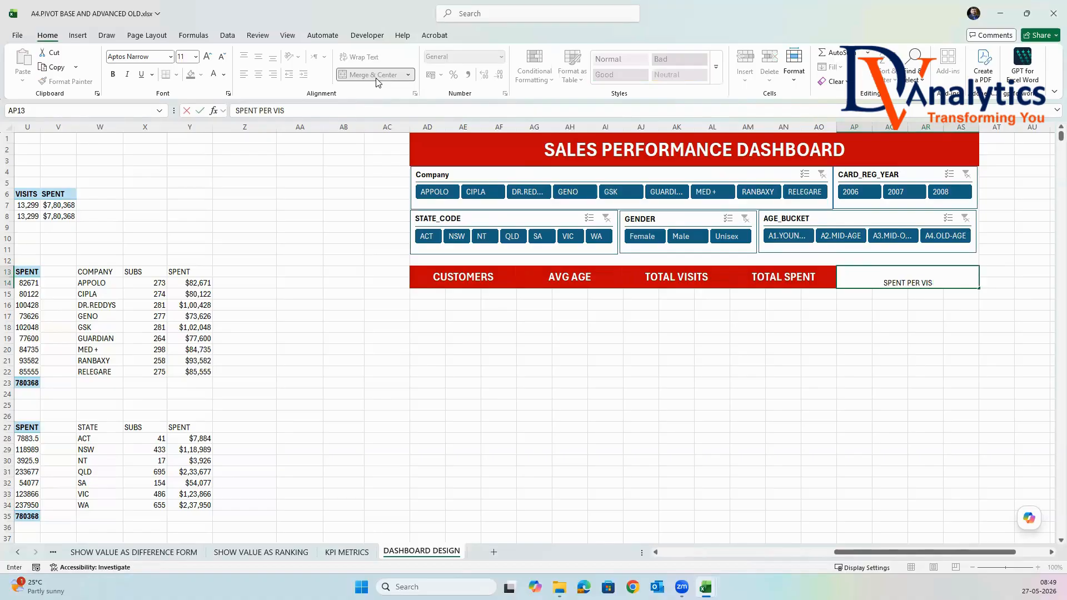
{"action": "left_click", "coordinate": [883, 341]}
{"action": "left_click", "coordinate": [917, 279]}
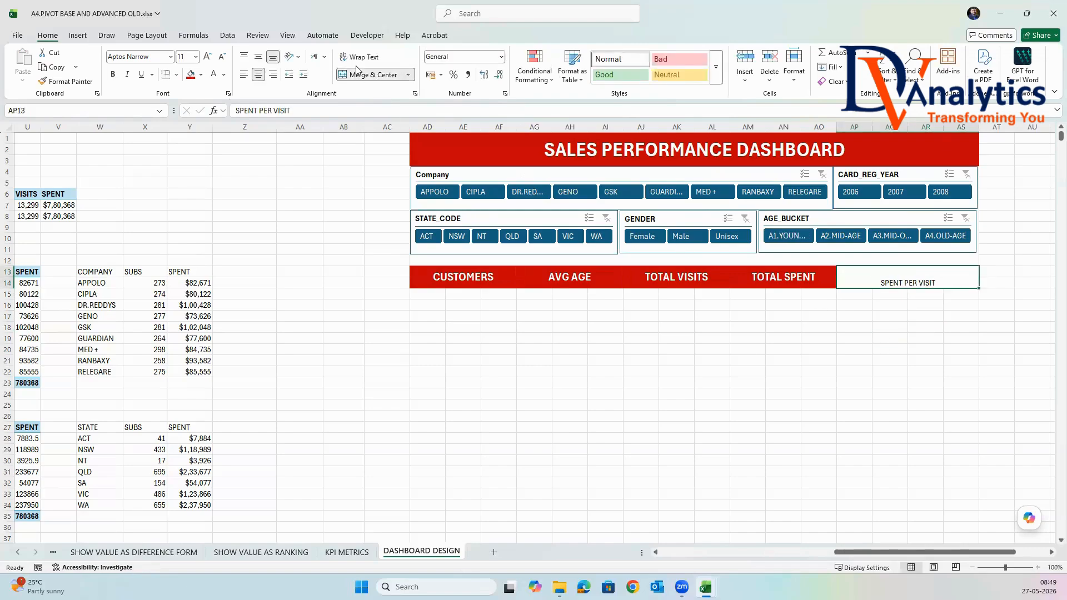
{"action": "left_click", "coordinate": [375, 74]}
Merge and center AP13:AQ14 and AR13:AS14 as two separate heading cells beside TOTAL SPENT.
{"action": "left_click_drag", "start_coordinate": [847, 277], "coordinate": [881, 281]}
{"action": "left_click", "coordinate": [375, 74]}
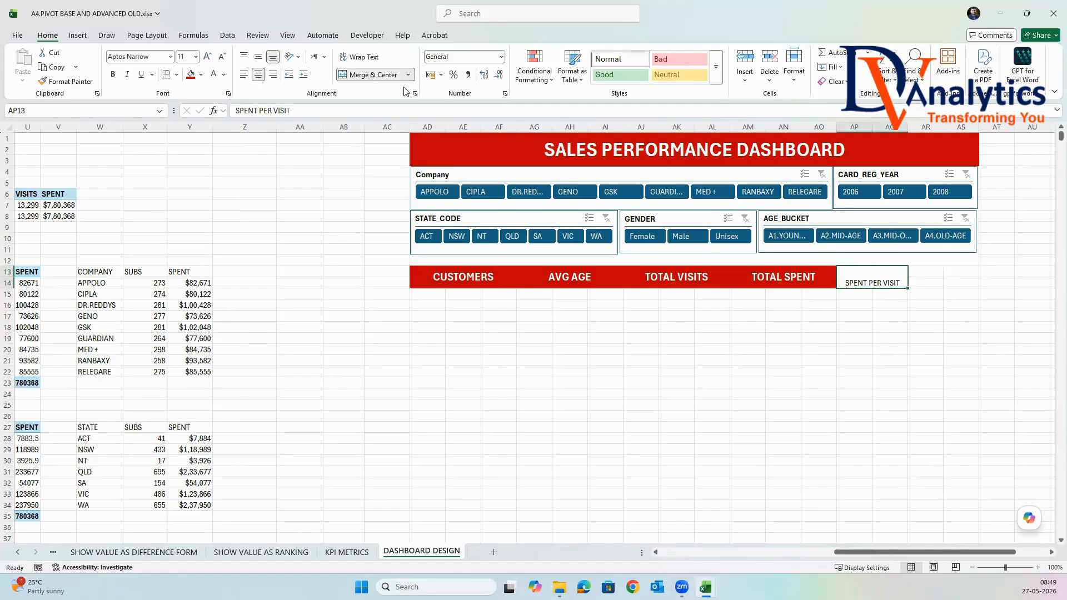
{"action": "left_click_drag", "start_coordinate": [926, 270], "coordinate": [964, 282]}
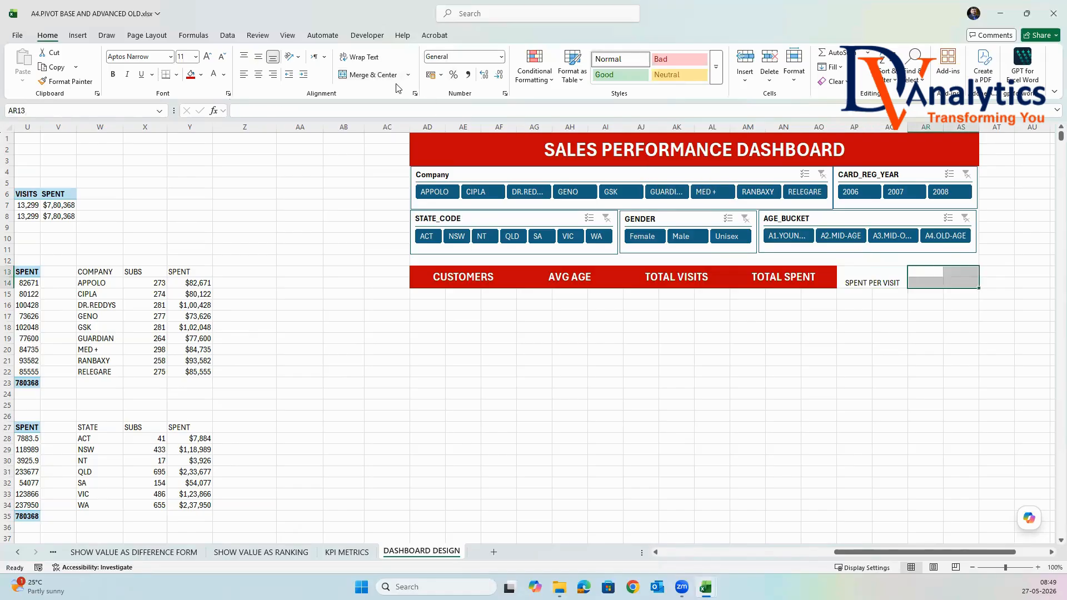
Enter SPENT PER CUSTOMER as the heading in AP13 and SPENT PER VISIT as the heading in AR13.
{"action": "left_click", "coordinate": [853, 281]}
{"action": "type", "text": "S"}
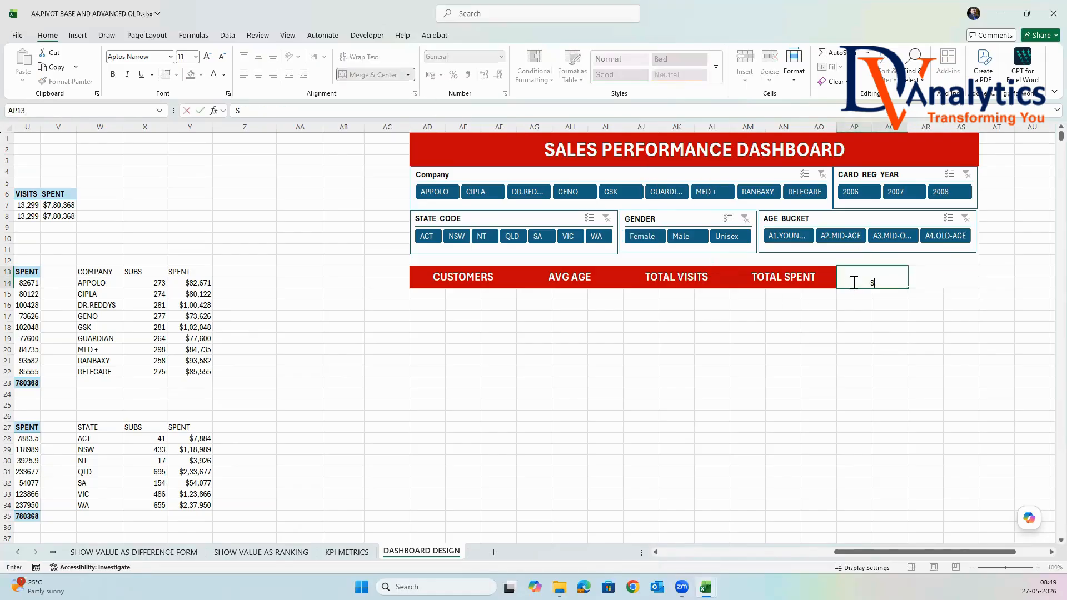
{"action": "type", "text": "PENT PER CUSTOMER"}
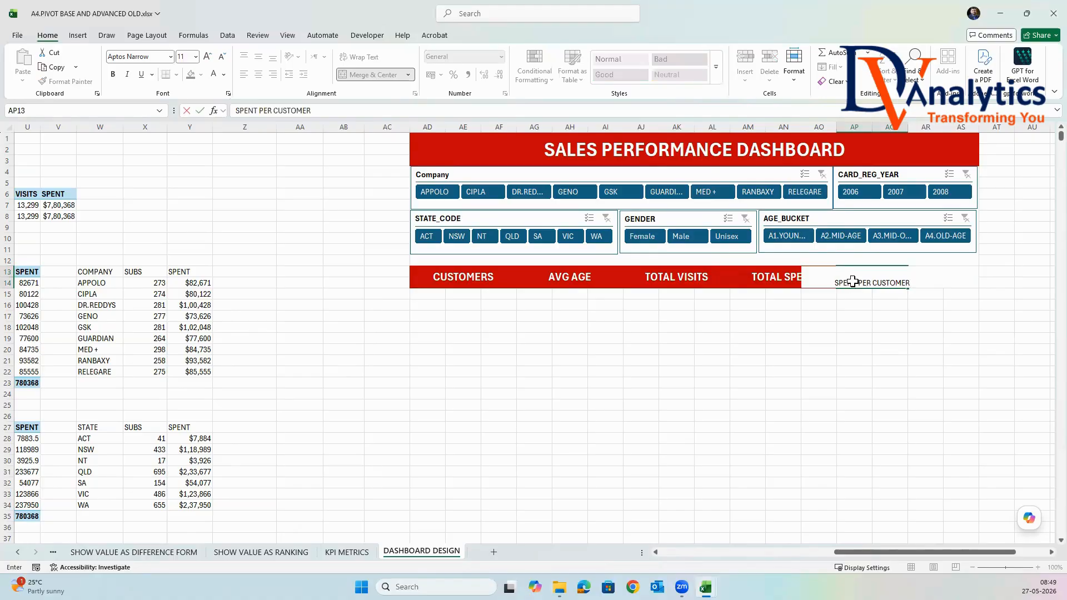
{"action": "scroll", "coordinate": [948, 324], "scroll_direction": "down", "scroll_amount": 1}
{"action": "left_click", "coordinate": [935, 240]}
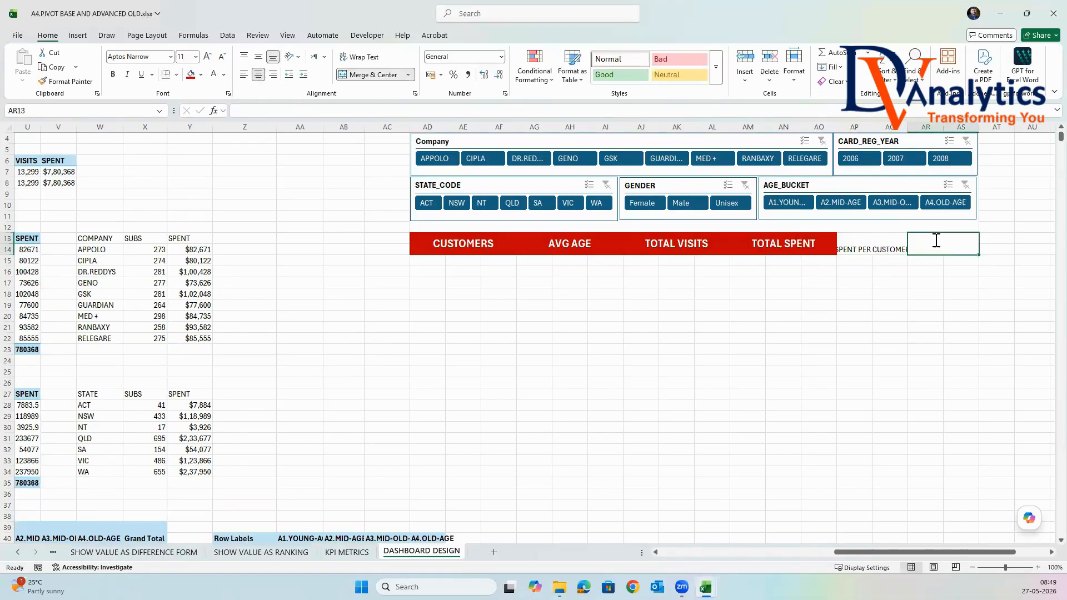
{"action": "type", "text": "SPENT PER VISIT"}
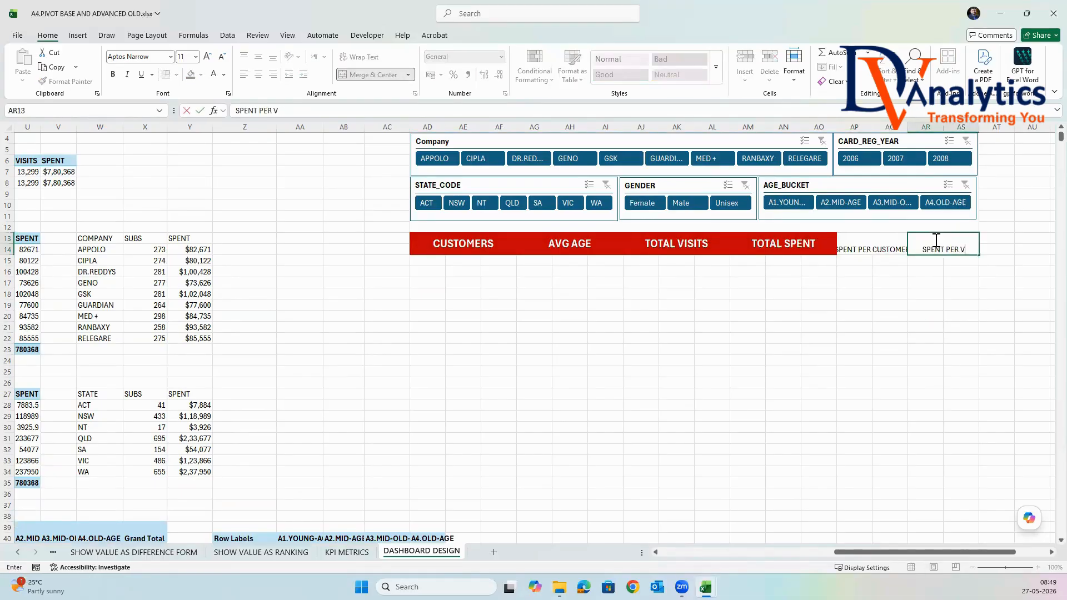
{"action": "left_click", "coordinate": [924, 305]}
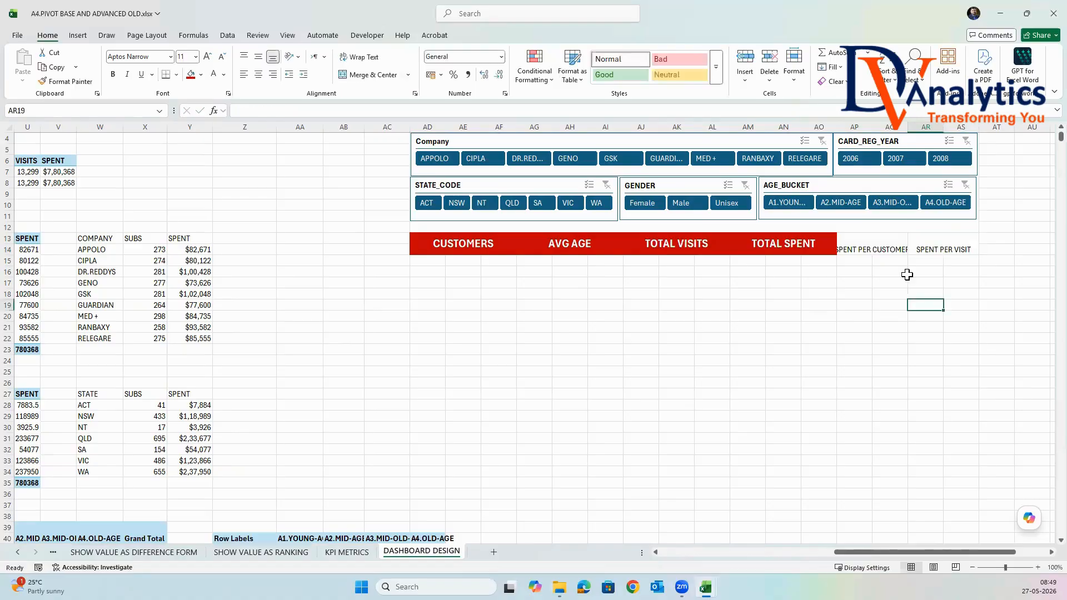
Format the SPENT PER CUSTOMER and SPENT PER VISIT headings with middle alignment, wrapped text, red fill and bold white font.
{"action": "left_click_drag", "start_coordinate": [895, 247], "coordinate": [961, 249]}
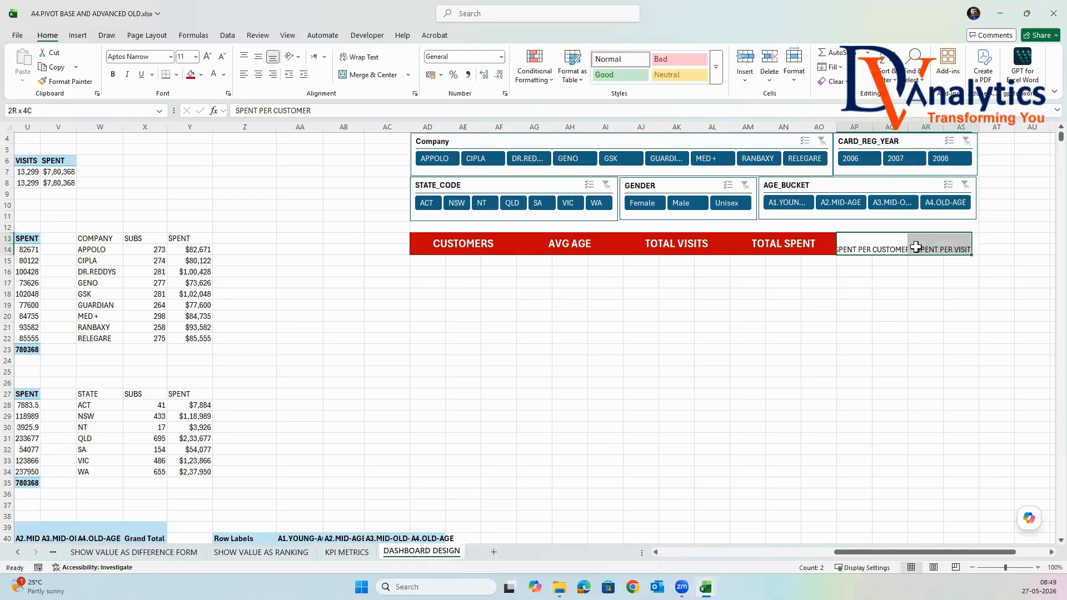
{"action": "left_click", "coordinate": [259, 58]}
{"action": "left_click", "coordinate": [360, 57]}
{"action": "left_click", "coordinate": [114, 75]}
{"action": "left_click", "coordinate": [214, 74]}
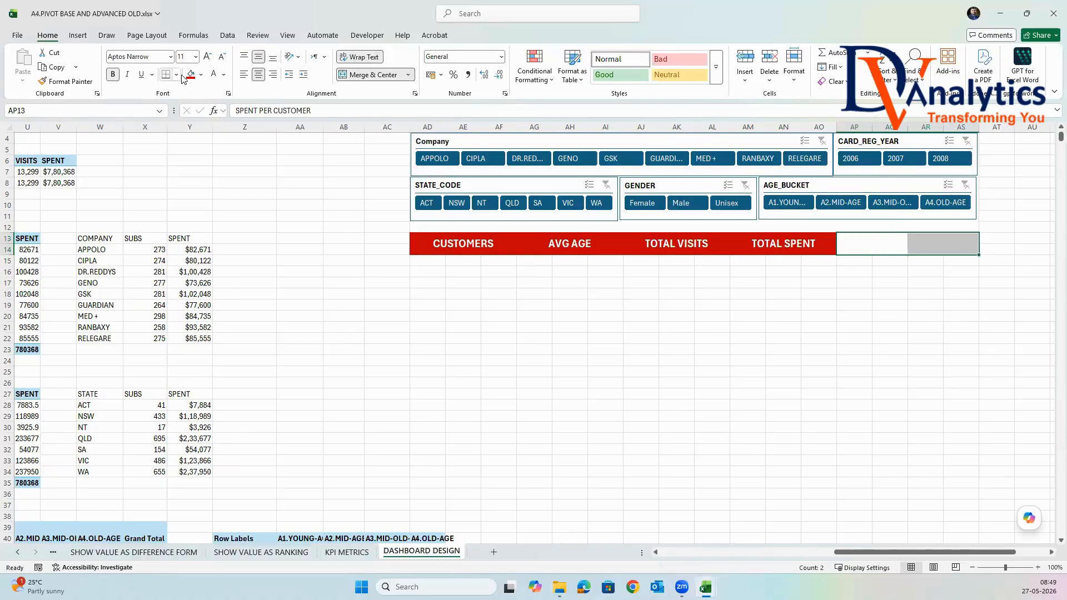
{"action": "left_click", "coordinate": [190, 74]}
{"action": "left_click", "coordinate": [758, 372]}
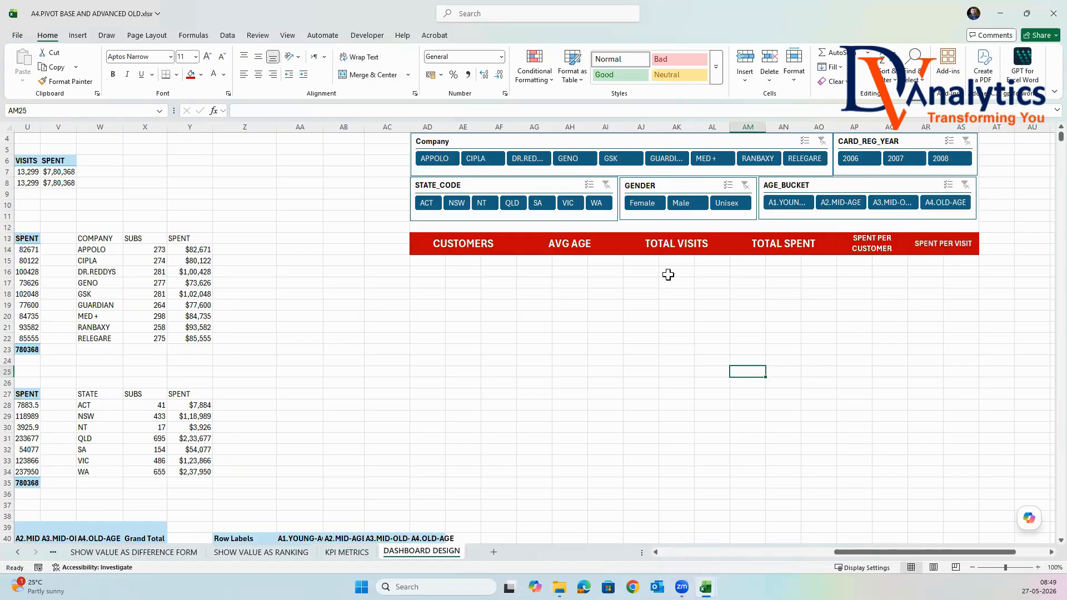
{"action": "left_click", "coordinate": [960, 247]}
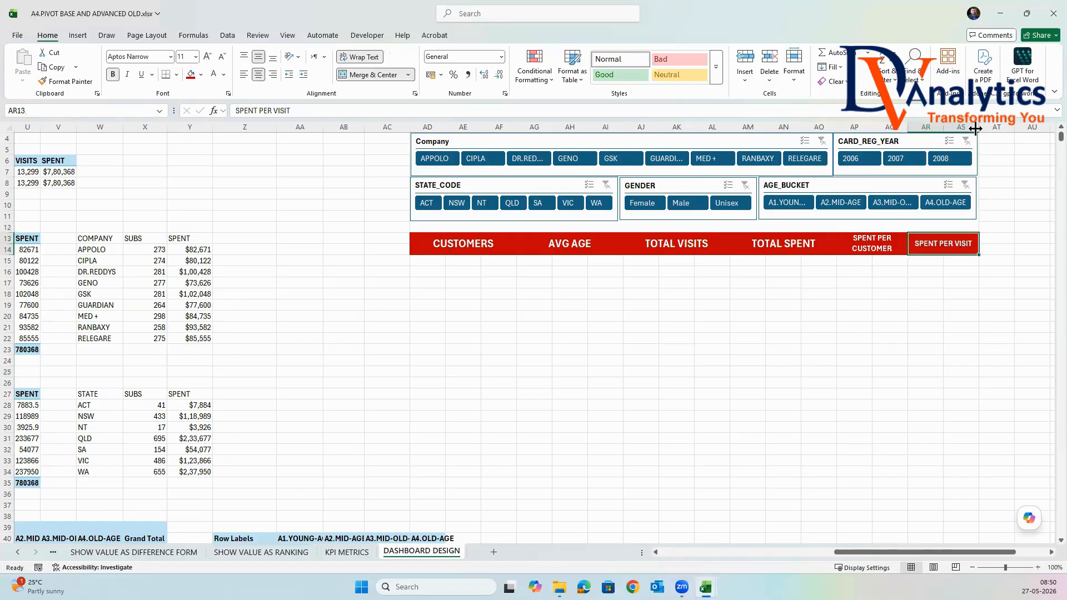
{"action": "left_click", "coordinate": [853, 316]}
Merge and center AD15:AF16 below CUSTOMERS and copy that merged cell to AG15, AJ15 and AM15.
{"action": "scroll", "coordinate": [531, 256], "scroll_direction": "up", "scroll_amount": 1}
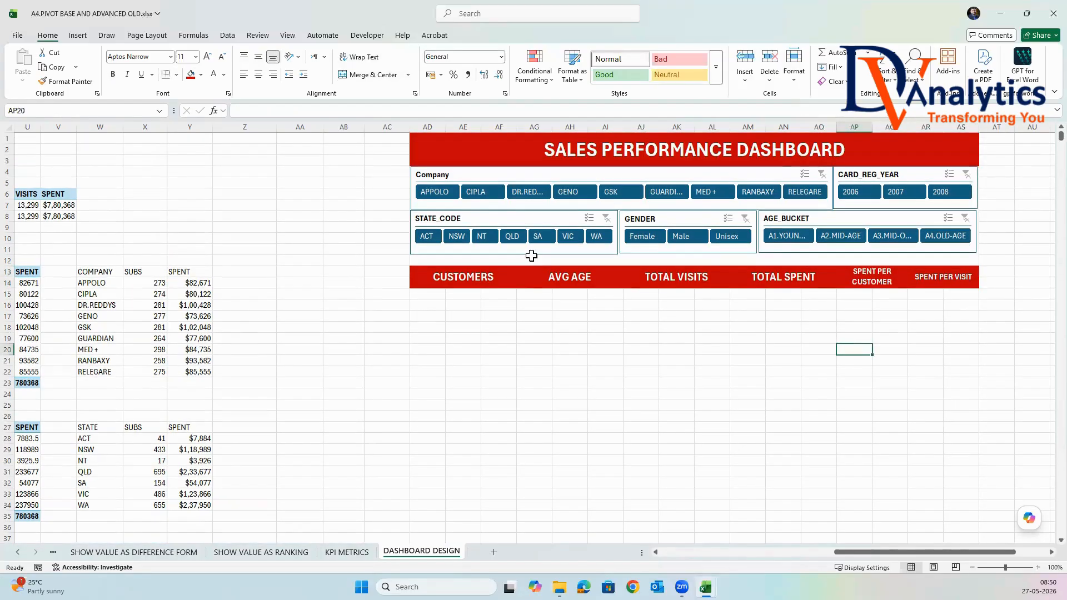
{"action": "left_click_drag", "start_coordinate": [440, 299], "coordinate": [500, 307]}
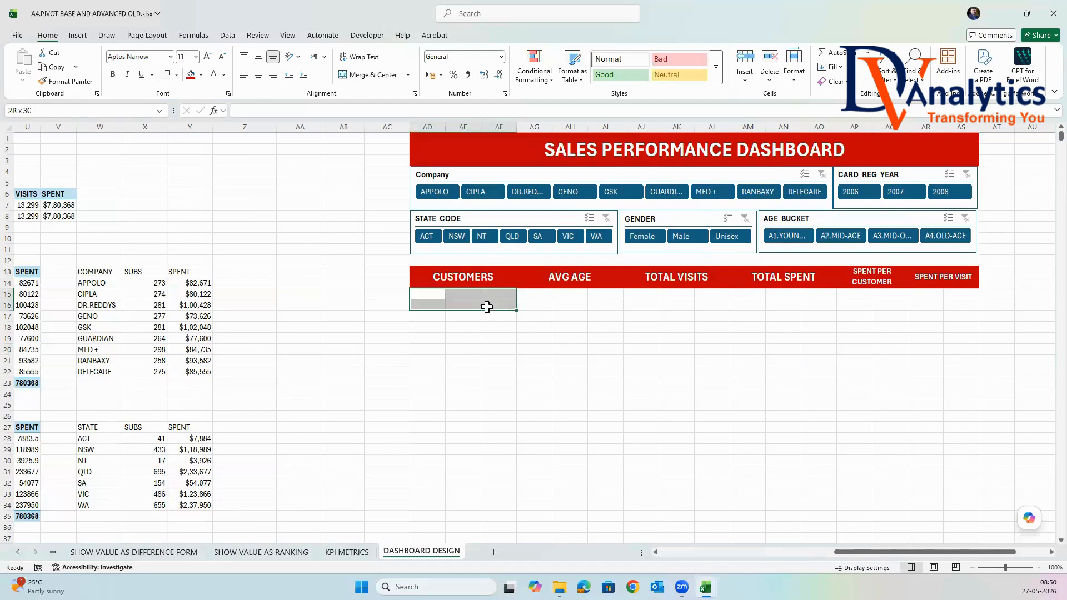
{"action": "left_click", "coordinate": [371, 74]}
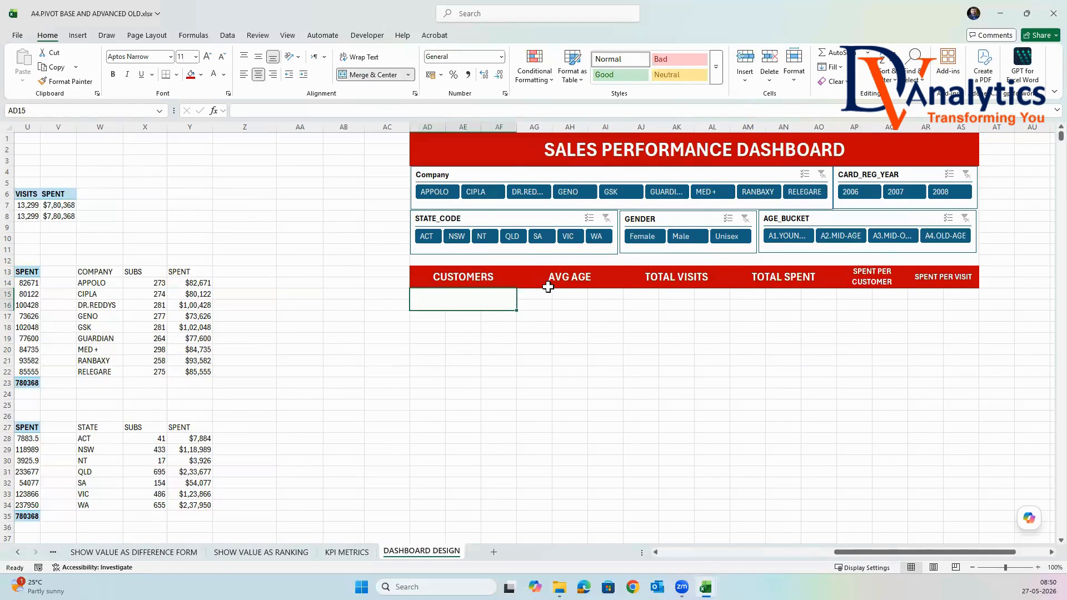
{"action": "key", "text": "ctrl+c"}
{"action": "left_click", "coordinate": [547, 295]}
{"action": "key", "text": "ctrl+v"}
{"action": "left_click", "coordinate": [656, 299]}
{"action": "key", "text": "ctrl+v"}
{"action": "left_click", "coordinate": [746, 294]}
{"action": "key", "text": "ctrl+v"}
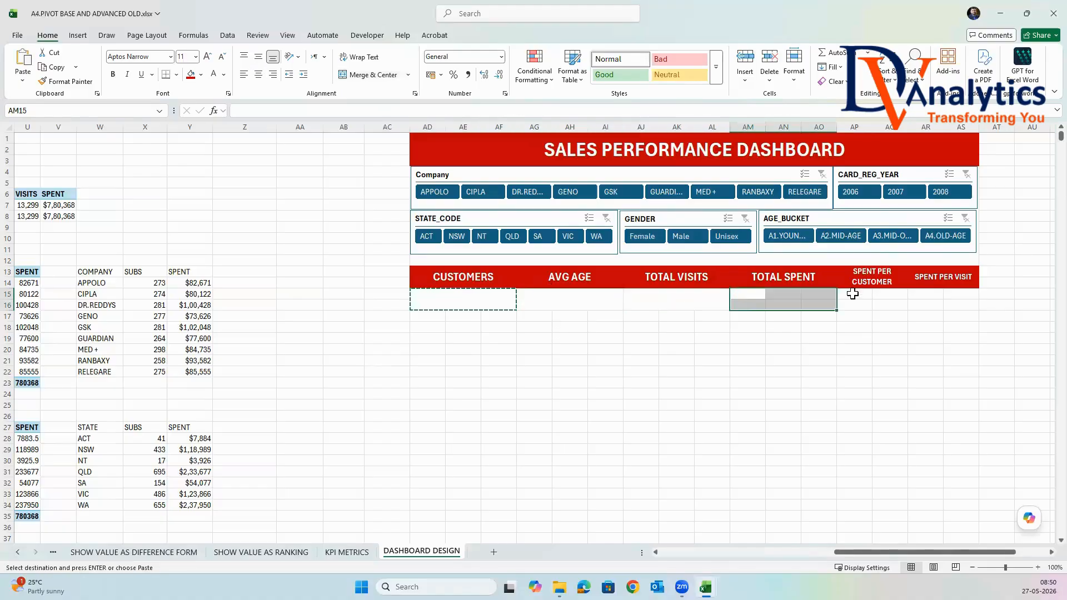
Merge and center AP15:AQ16 and AR15:AS16 below the SPENT PER CUSTOMER and SPENT PER VISIT headings.
{"action": "left_click_drag", "start_coordinate": [854, 294], "coordinate": [960, 306]}
{"action": "key", "text": "Return"}
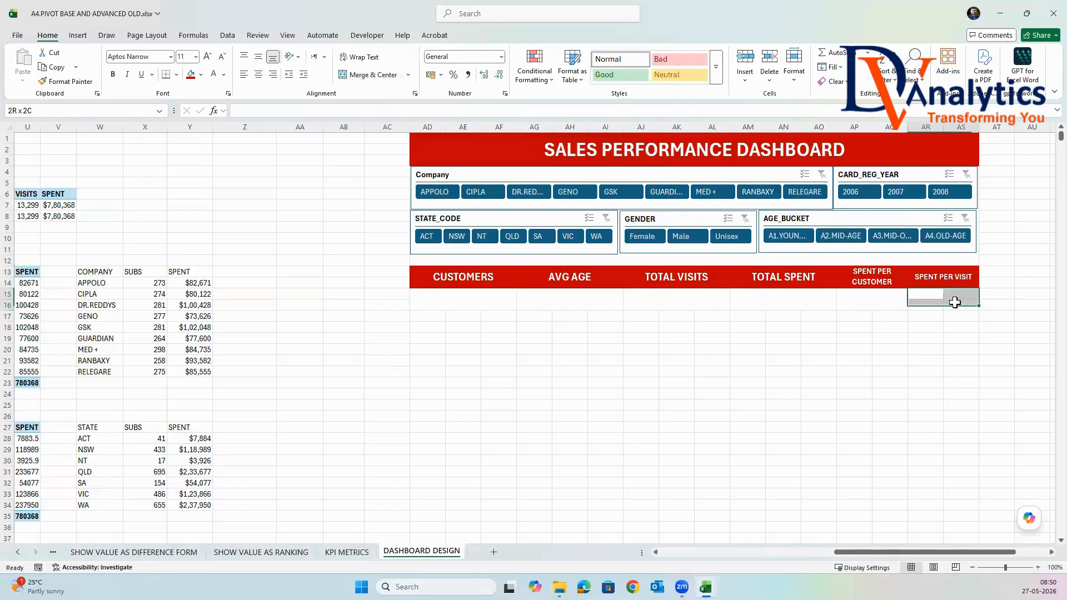
{"action": "left_click", "coordinate": [375, 75]}
{"action": "left_click", "coordinate": [627, 360]}
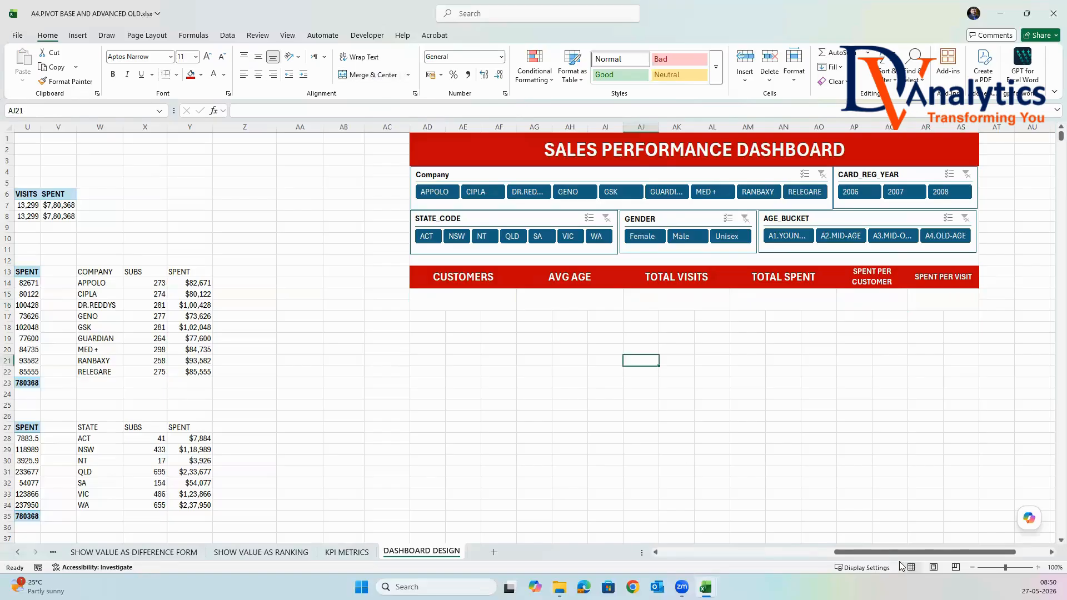
Link the value cell AD15 below CUSTOMERS to the SUBS figure in S8.
{"action": "left_click_drag", "start_coordinate": [895, 552], "coordinate": [811, 443]}
{"action": "left_click", "coordinate": [731, 302]}
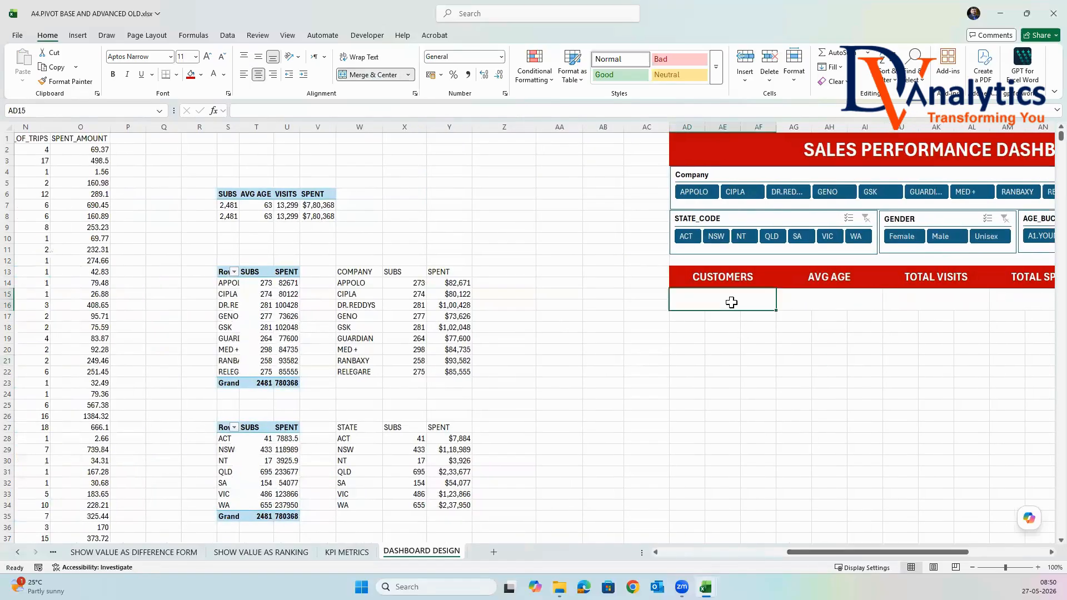
{"action": "type", "text": "="}
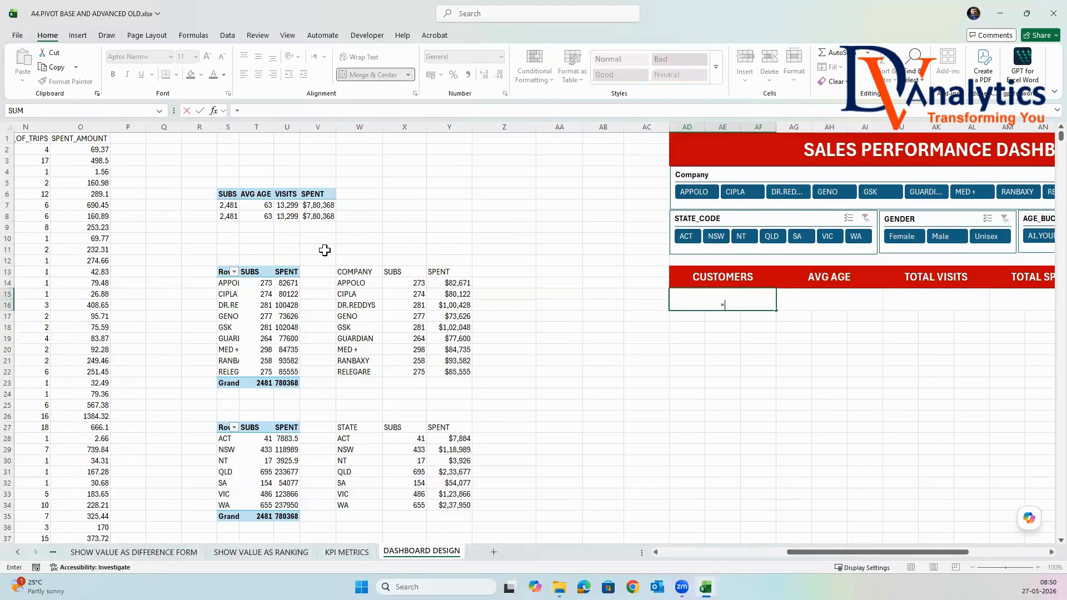
{"action": "left_click", "coordinate": [228, 217]}
{"action": "key", "text": "Return"}
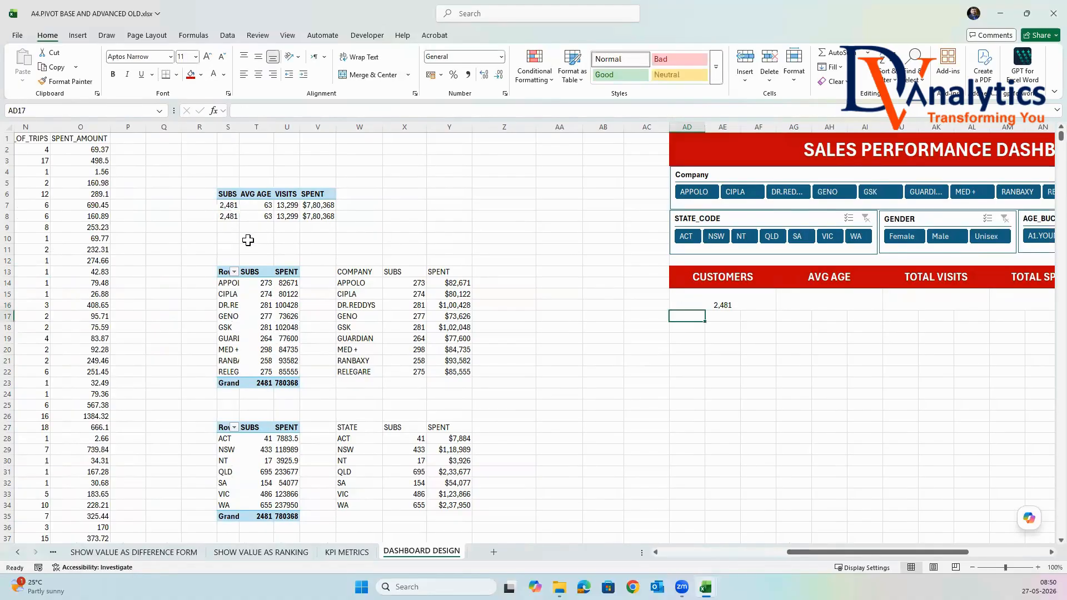
Link the value cell AG15 below AVG AGE to the average age figure in T8.
{"action": "left_click", "coordinate": [849, 303]}
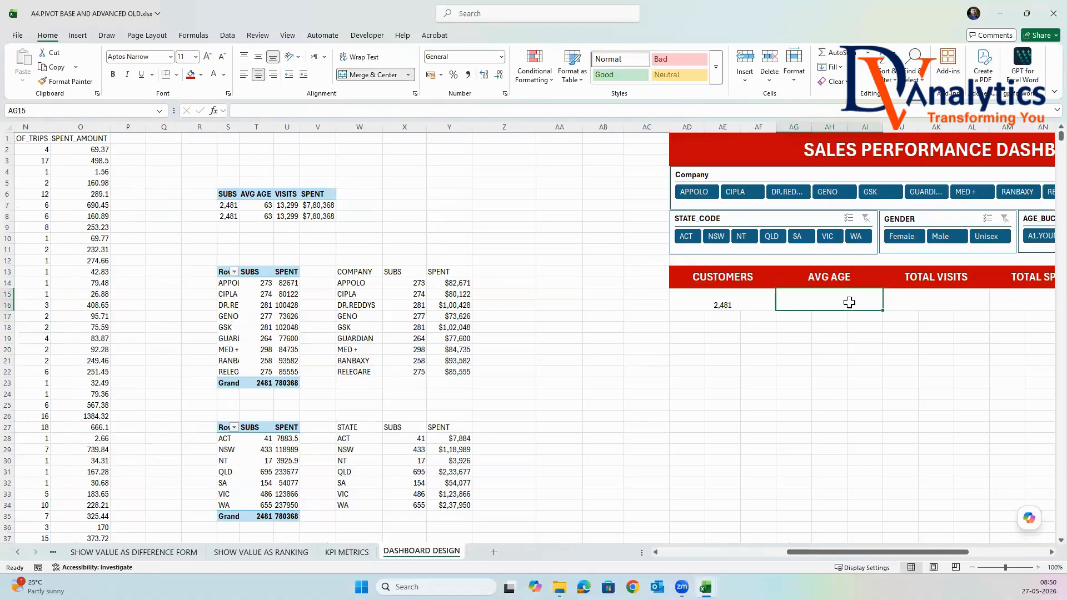
{"action": "type", "text": "="}
{"action": "left_click", "coordinate": [269, 213]}
{"action": "key", "text": "Return"}
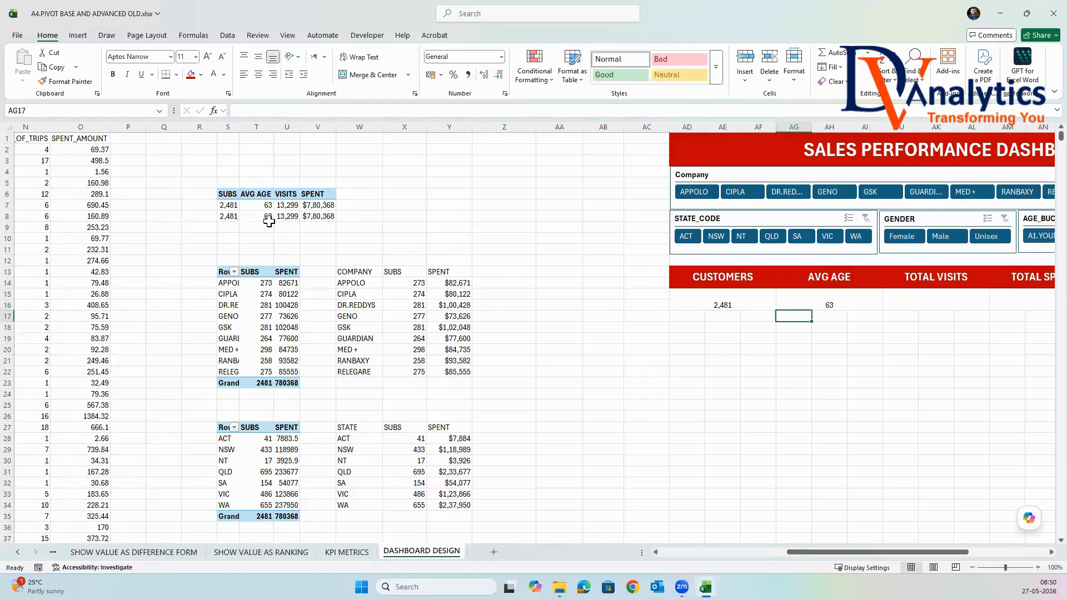
Link the value cell AJ15 below TOTAL VISITS to the VISITS figure in U8.
{"action": "left_click", "coordinate": [960, 304]}
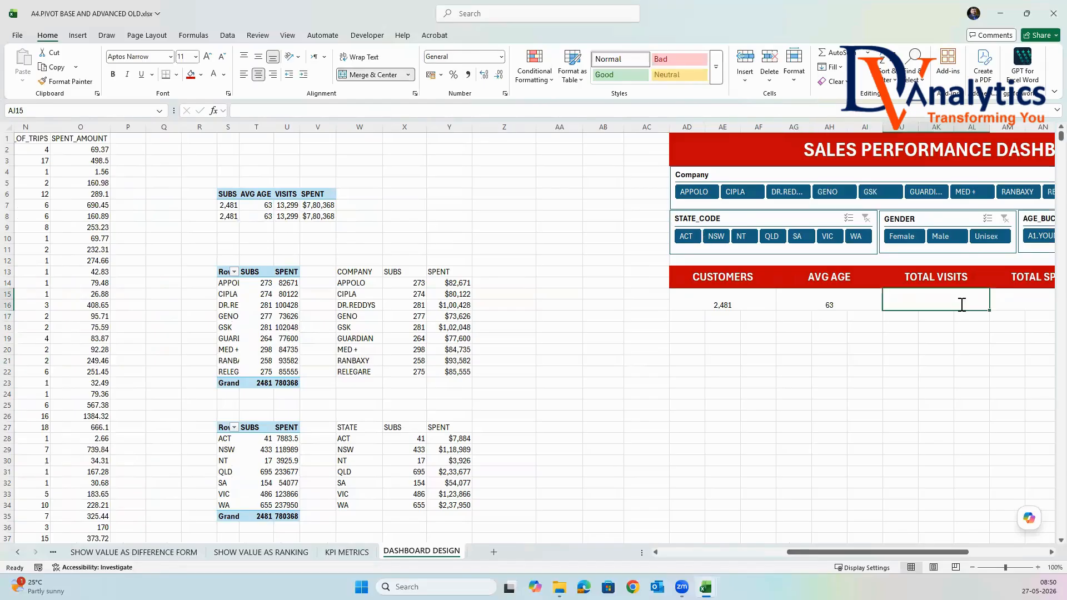
{"action": "type", "text": "="}
{"action": "left_click", "coordinate": [287, 216]}
{"action": "key", "text": "Return"}
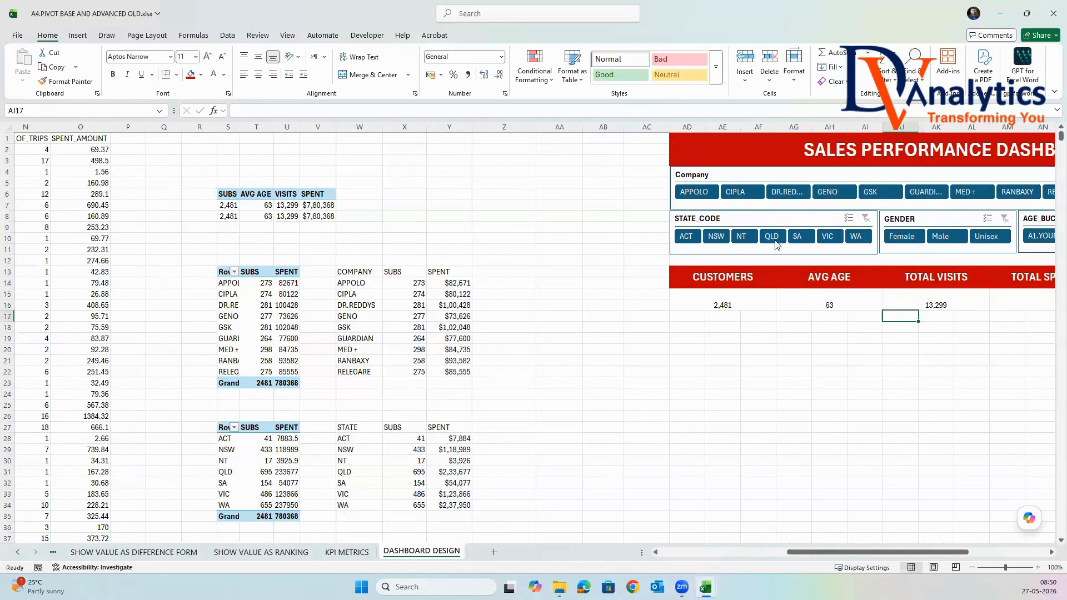
Link the value cell AM15 below TOTAL SPENT to the SPENT figure in V8.
{"action": "left_click", "coordinate": [1038, 301]}
{"action": "type", "text": "="}
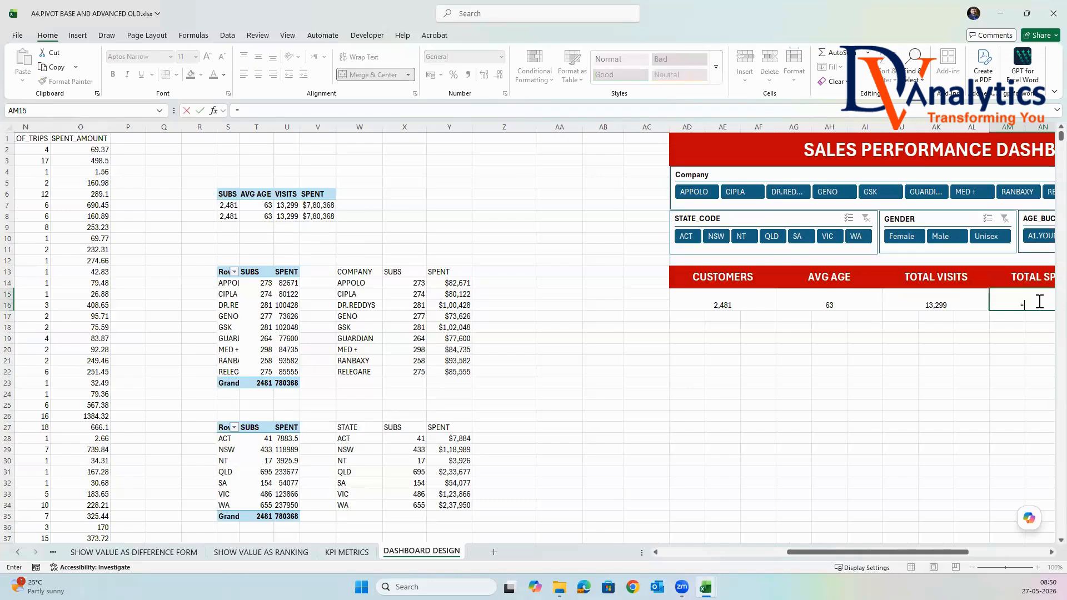
{"action": "left_click", "coordinate": [325, 217]}
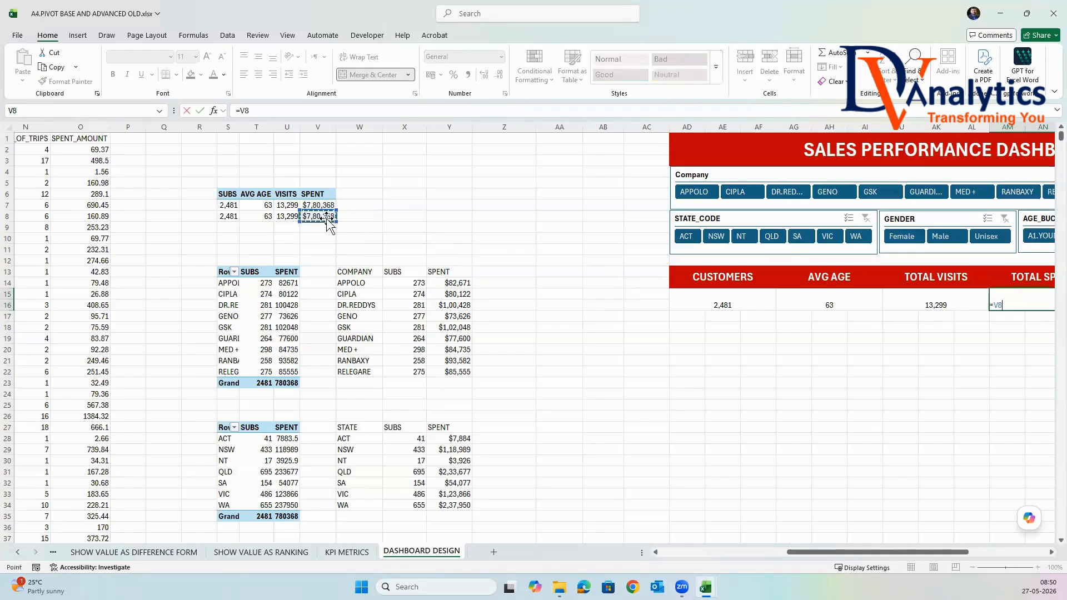
{"action": "key", "text": "Return"}
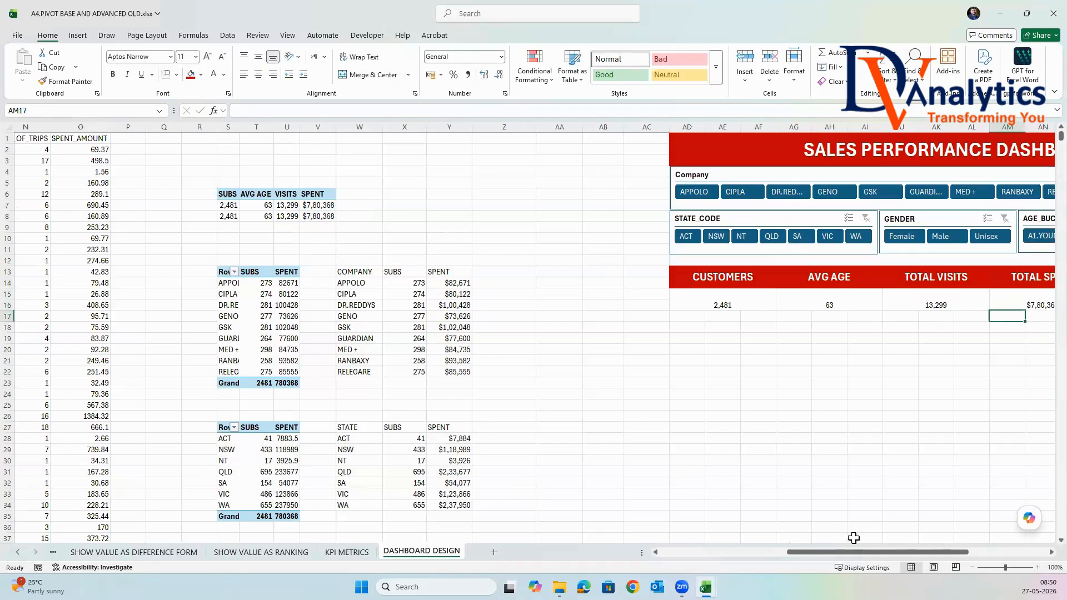
Format the four KPI values from CUSTOMERS to TOTAL SPENT as middle-aligned, bold, font size 18.
{"action": "scroll", "coordinate": [861, 553], "scroll_direction": "right", "scroll_amount": 5}
{"action": "left_click_drag", "start_coordinate": [339, 299], "coordinate": [655, 304]}
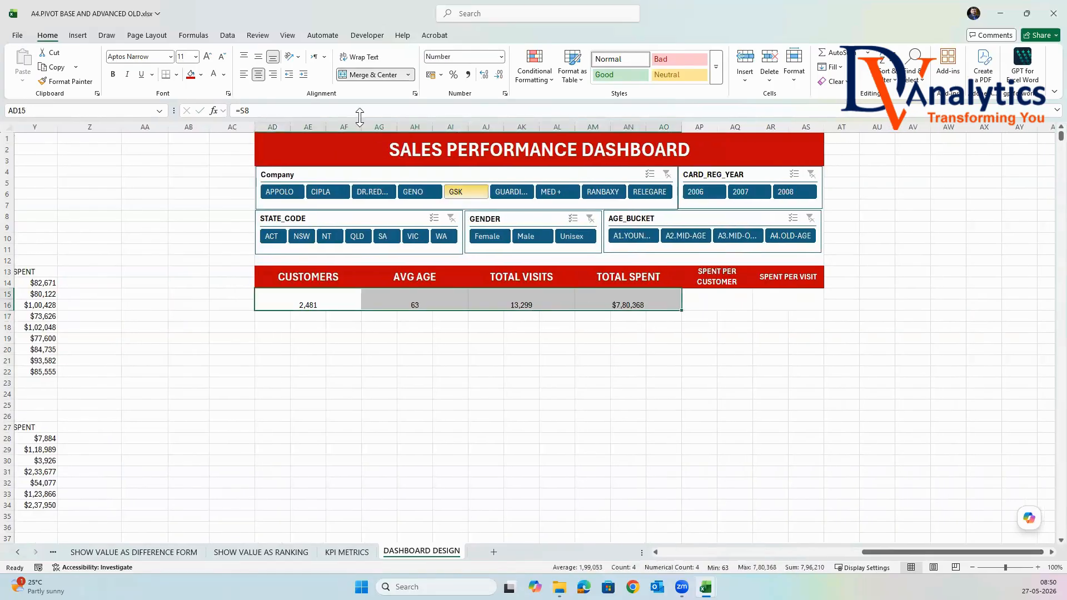
{"action": "left_click", "coordinate": [258, 57]}
{"action": "left_click", "coordinate": [233, 148]}
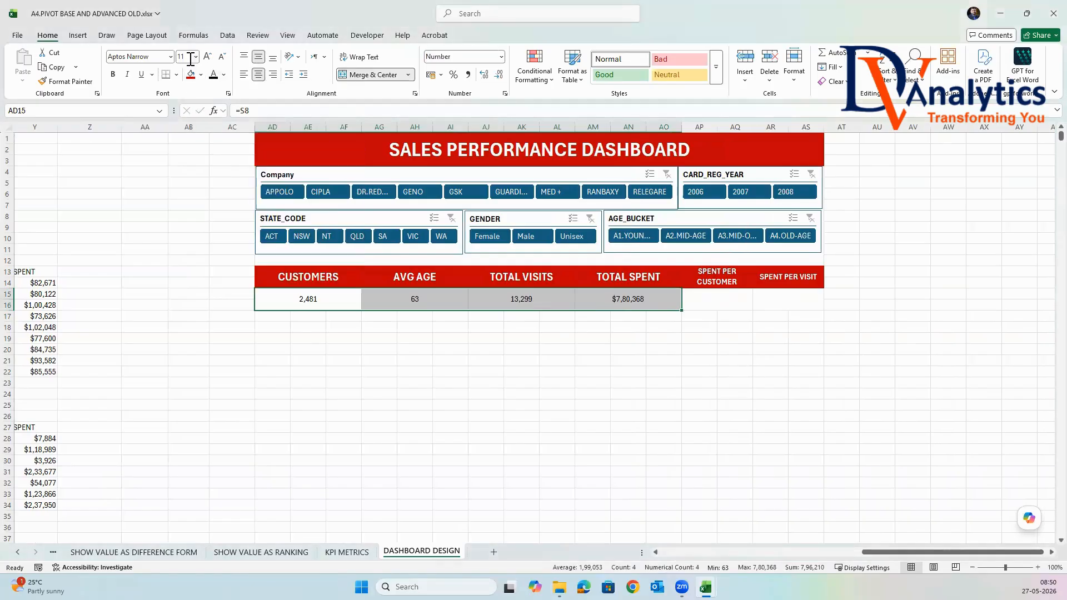
{"action": "left_click", "coordinate": [195, 58]}
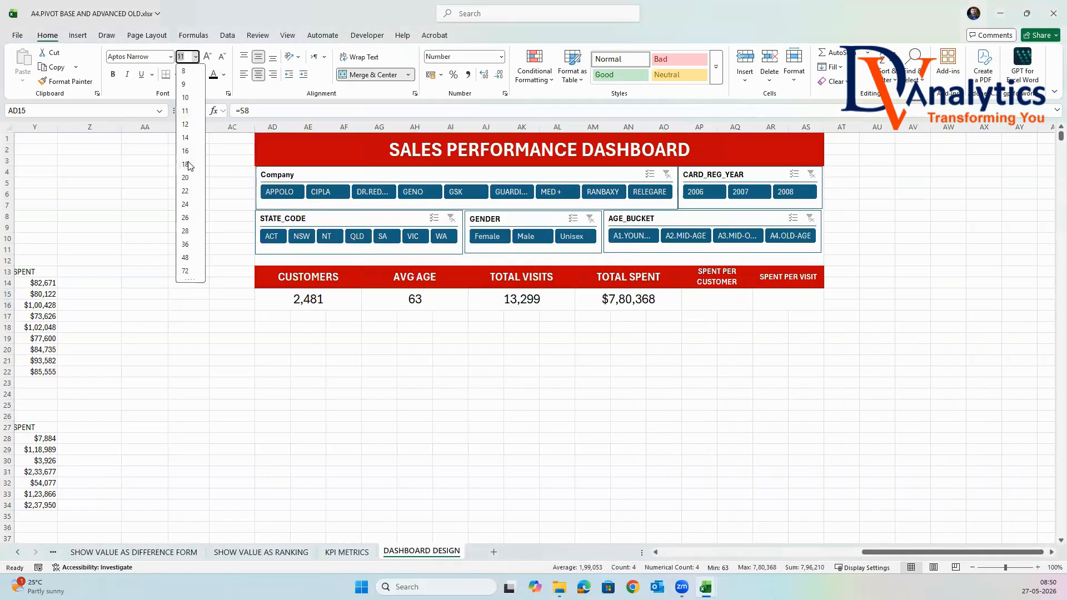
{"action": "left_click", "coordinate": [186, 165]}
{"action": "left_click", "coordinate": [114, 75]}
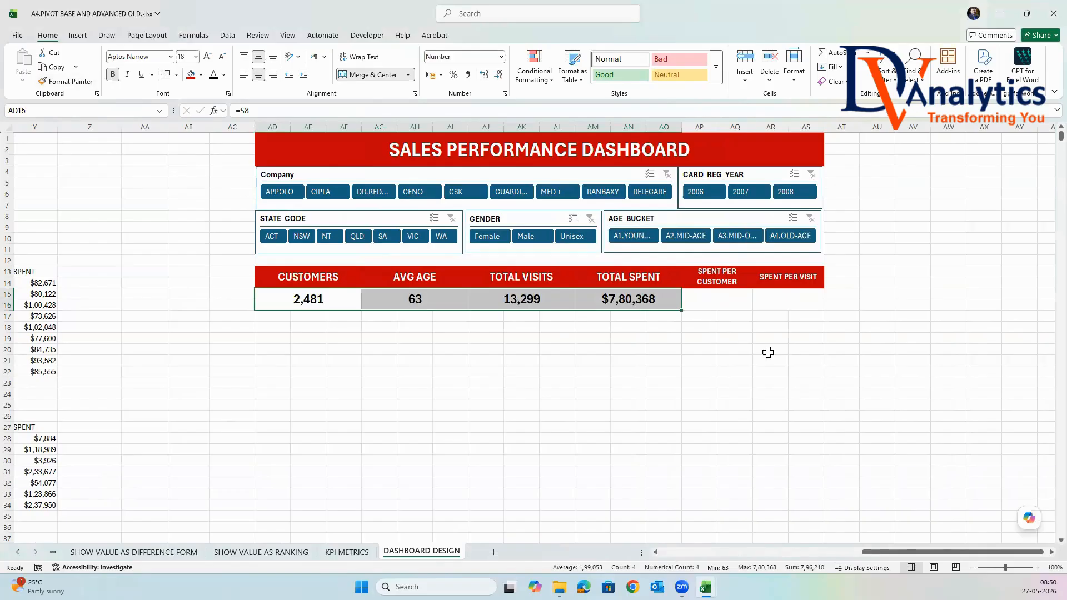
{"action": "left_click", "coordinate": [768, 352]}
Calculate SPENT PER CUSTOMER in AP15 by dividing total spent by customers with =AM15/AD15.
{"action": "left_click", "coordinate": [737, 309]}
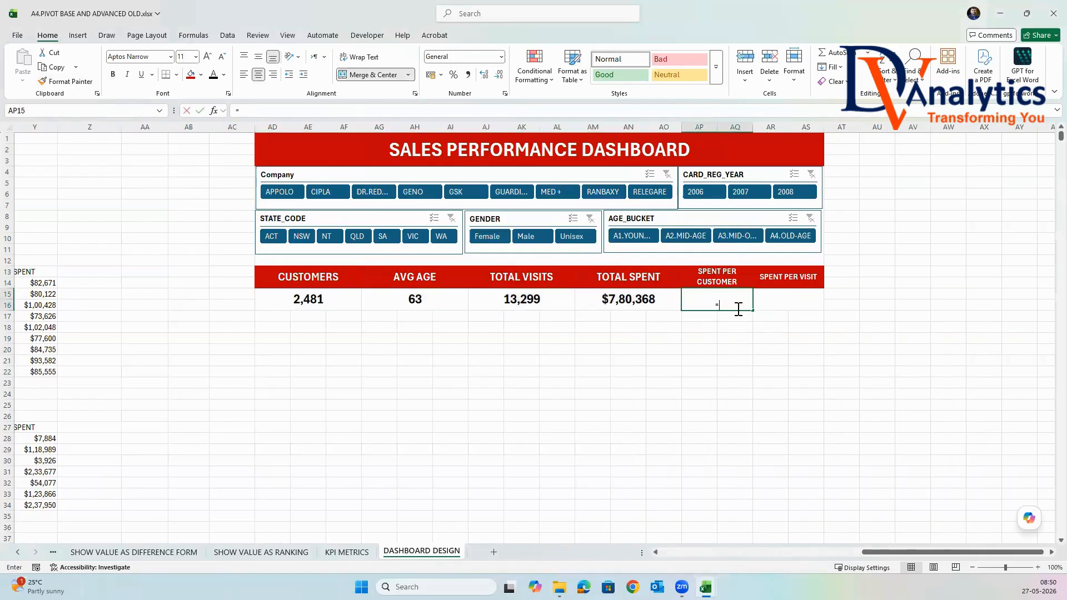
{"action": "type", "text": "="}
{"action": "left_click", "coordinate": [652, 293]}
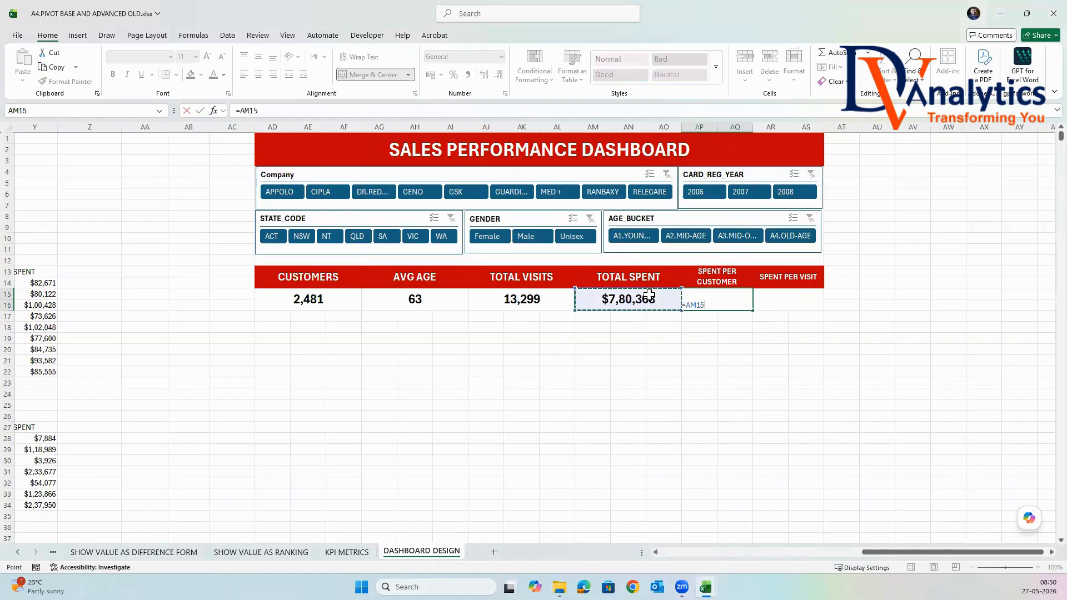
{"action": "type", "text": "/"}
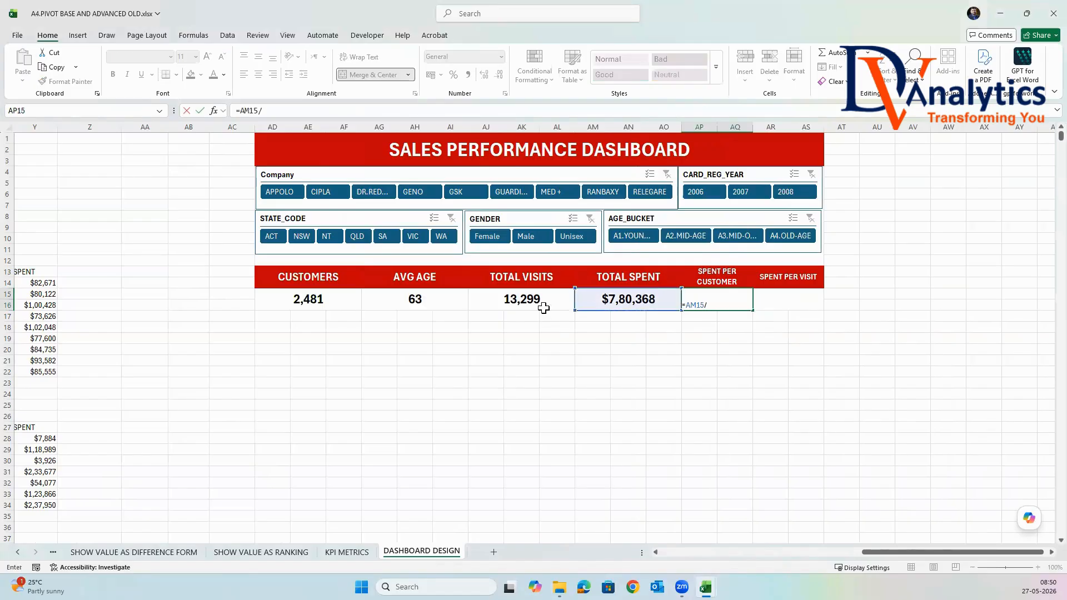
{"action": "left_click", "coordinate": [342, 298]}
{"action": "key", "text": "Return"}
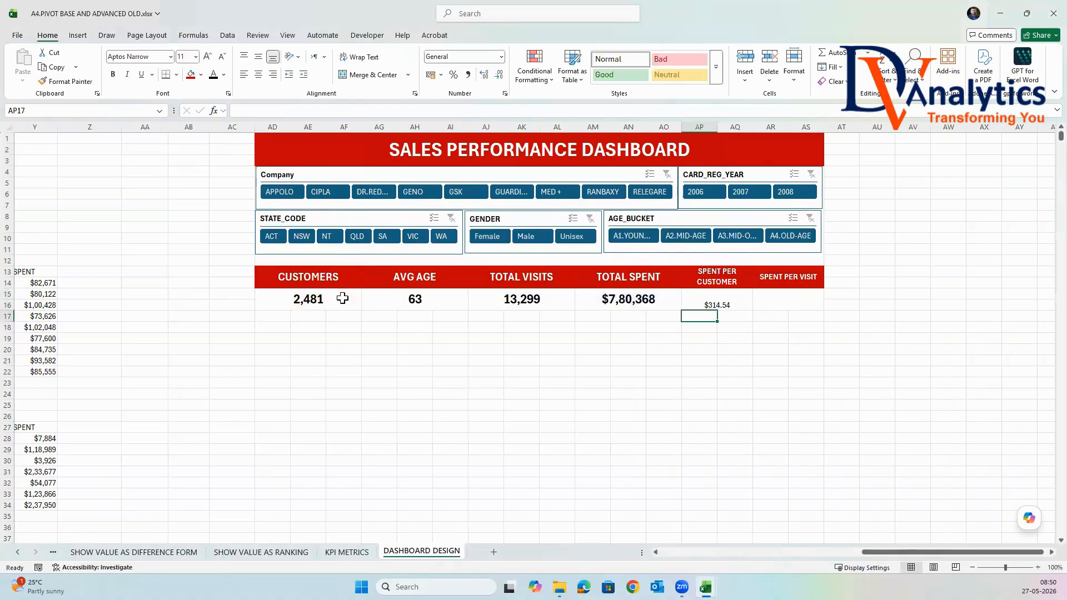
Calculate SPENT PER VISIT in AR15 by dividing total spent by total visits with =AM15/AJ15.
{"action": "scroll", "coordinate": [364, 297], "scroll_direction": "down", "scroll_amount": 1}
{"action": "left_click", "coordinate": [734, 266]}
{"action": "left_click", "coordinate": [784, 266]}
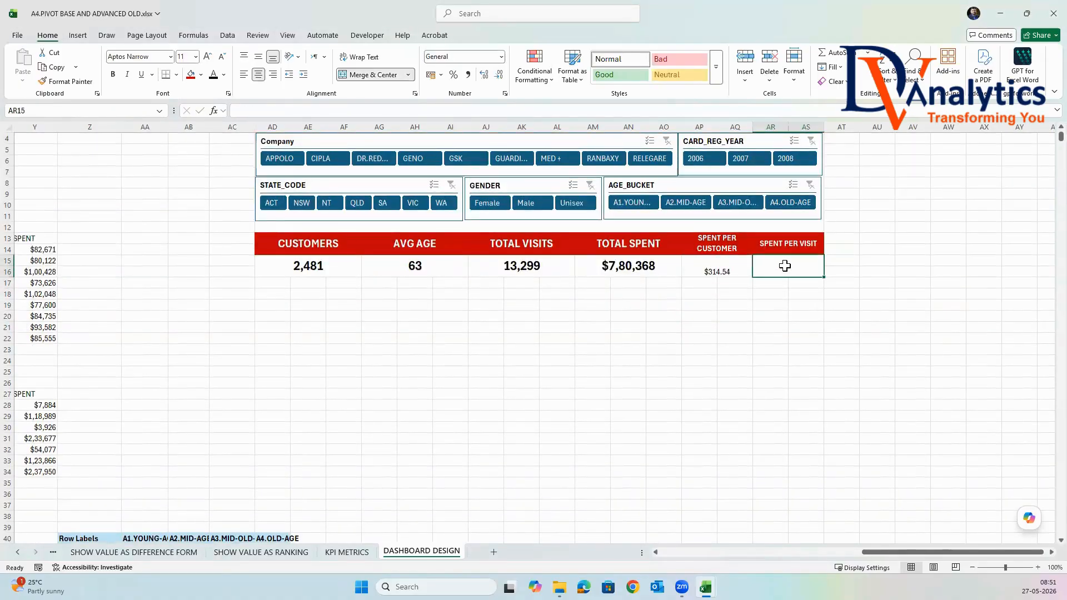
{"action": "type", "text": "="}
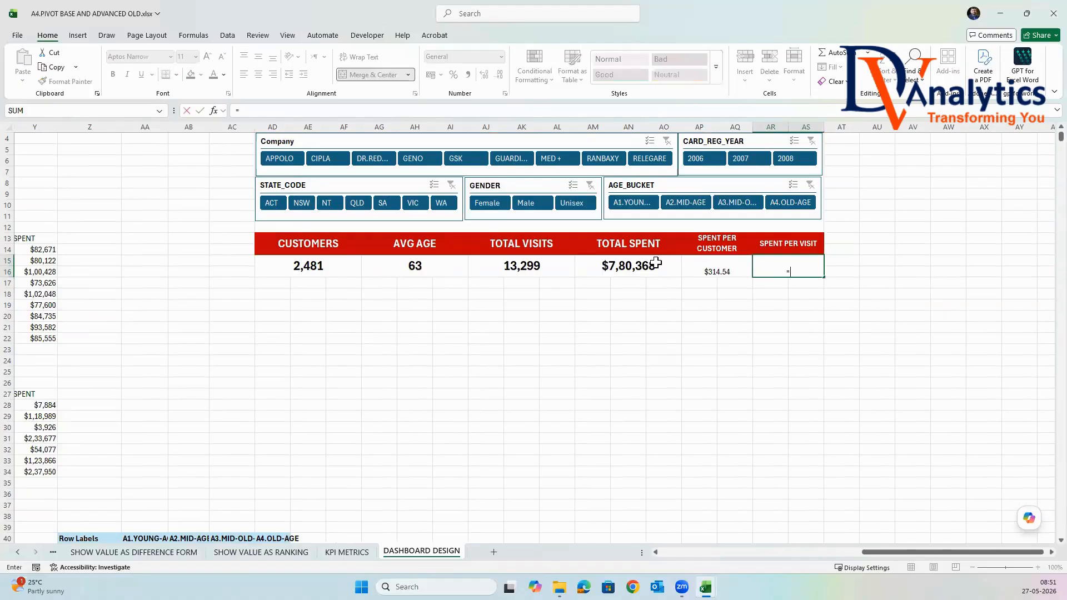
{"action": "left_click", "coordinate": [656, 262]}
{"action": "type", "text": "/"}
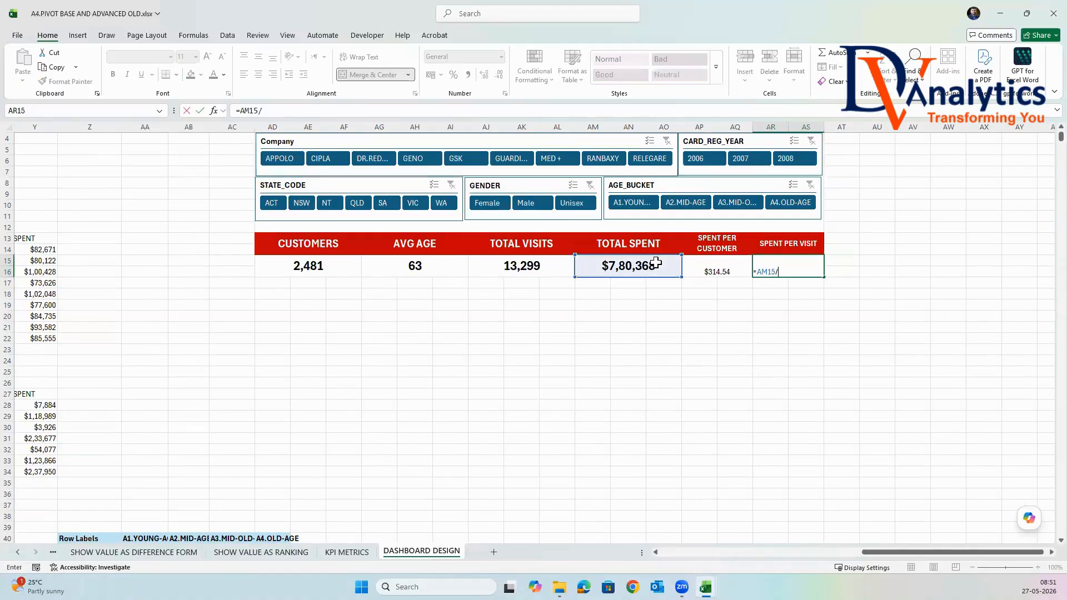
{"action": "left_click", "coordinate": [540, 267]}
{"action": "key", "text": "Return"}
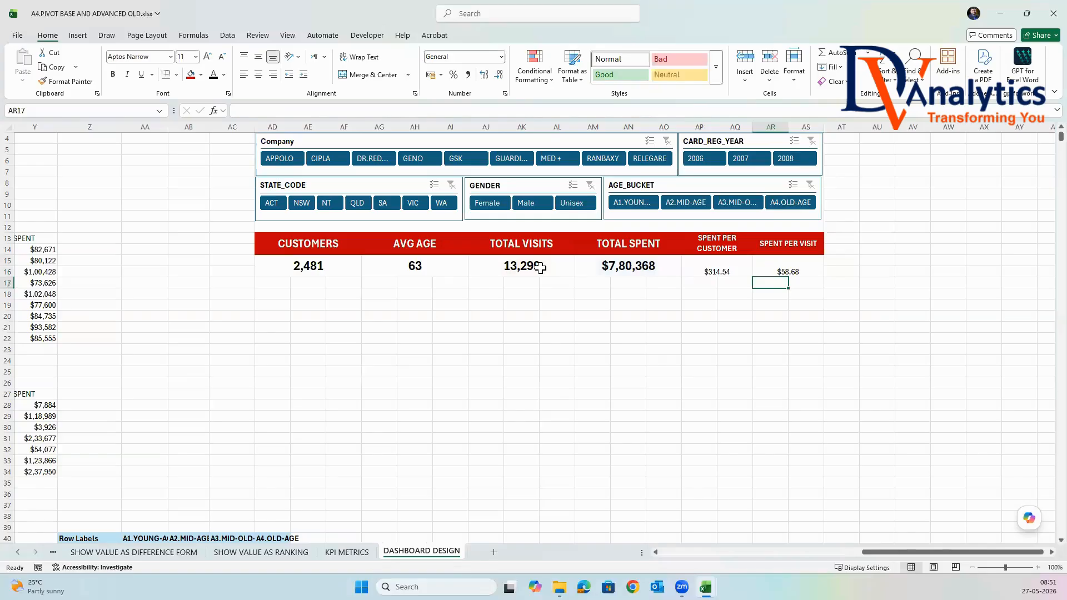
{"action": "left_click", "coordinate": [841, 326]}
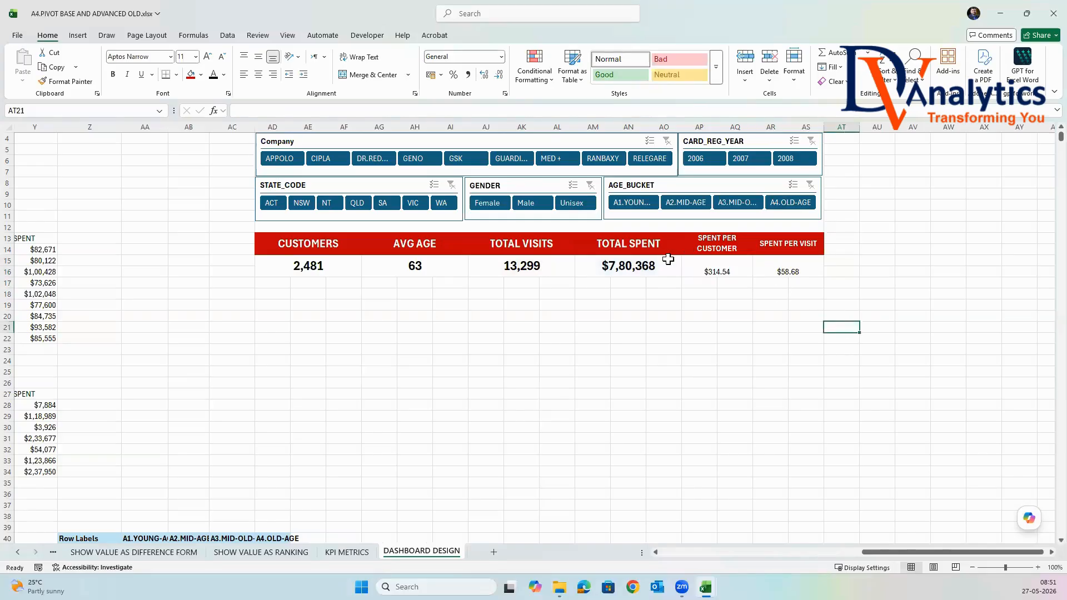
Format the SPENT PER CUSTOMER value in AP15 as bold, middle-aligned, font size 20.
{"action": "left_click", "coordinate": [687, 265]}
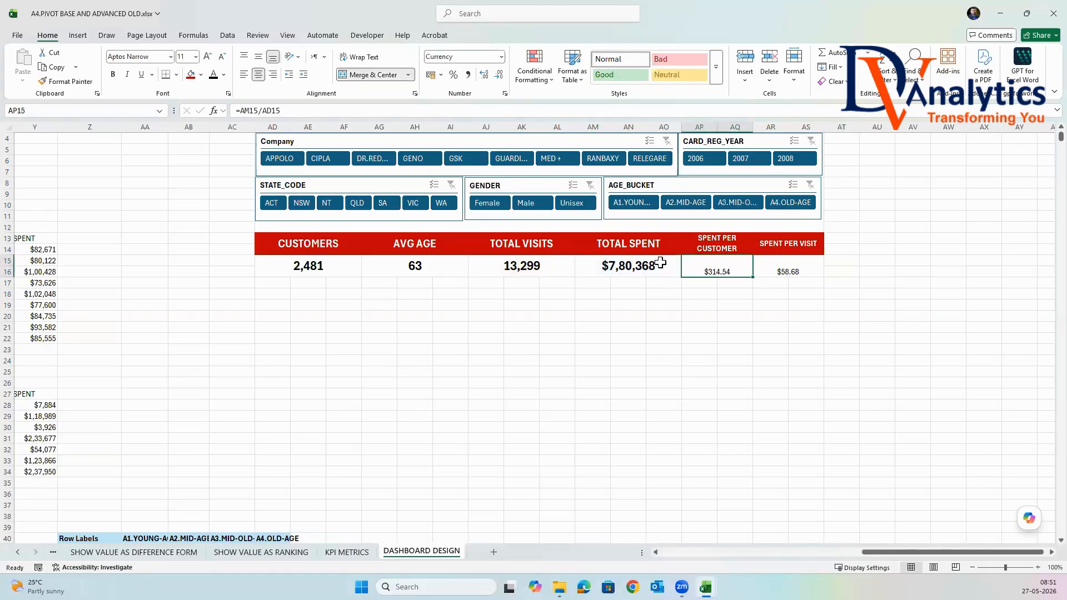
{"action": "left_click", "coordinate": [113, 74]}
{"action": "left_click", "coordinate": [260, 58]}
{"action": "left_click", "coordinate": [195, 57]}
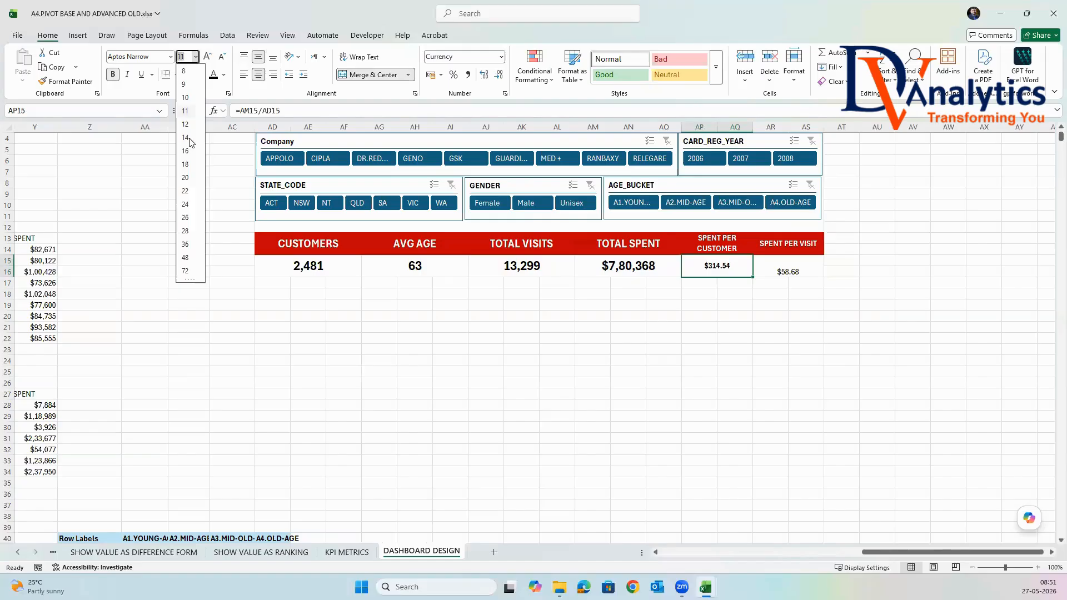
{"action": "left_click", "coordinate": [212, 178]}
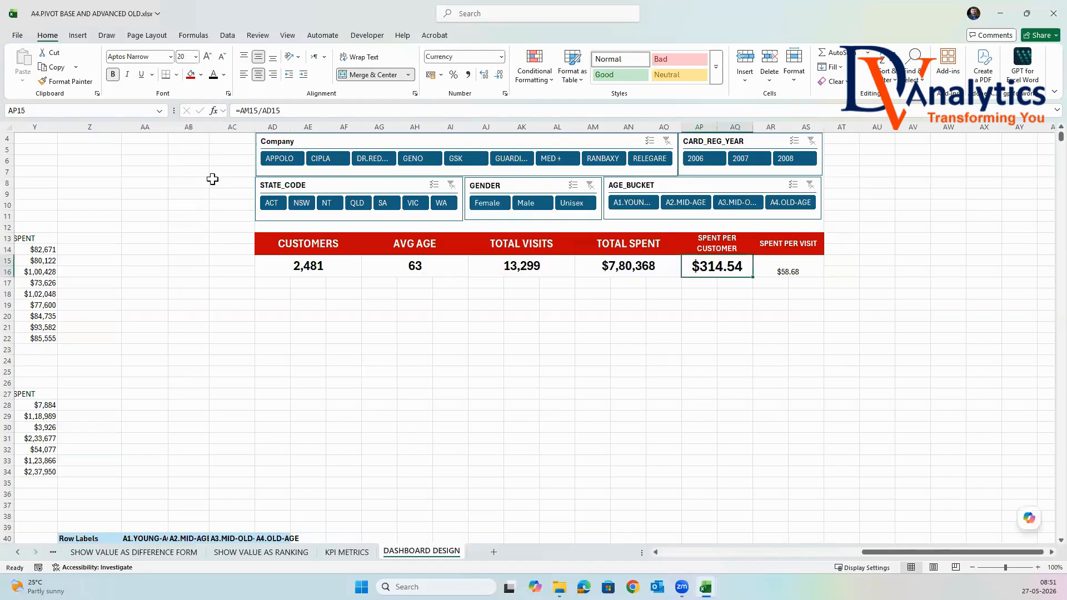
Format the SPENT PER VISIT value in AR15 as bold, middle-aligned, font size 22.
{"action": "left_click", "coordinate": [791, 271]}
{"action": "left_click", "coordinate": [114, 74]}
{"action": "left_click", "coordinate": [195, 58]}
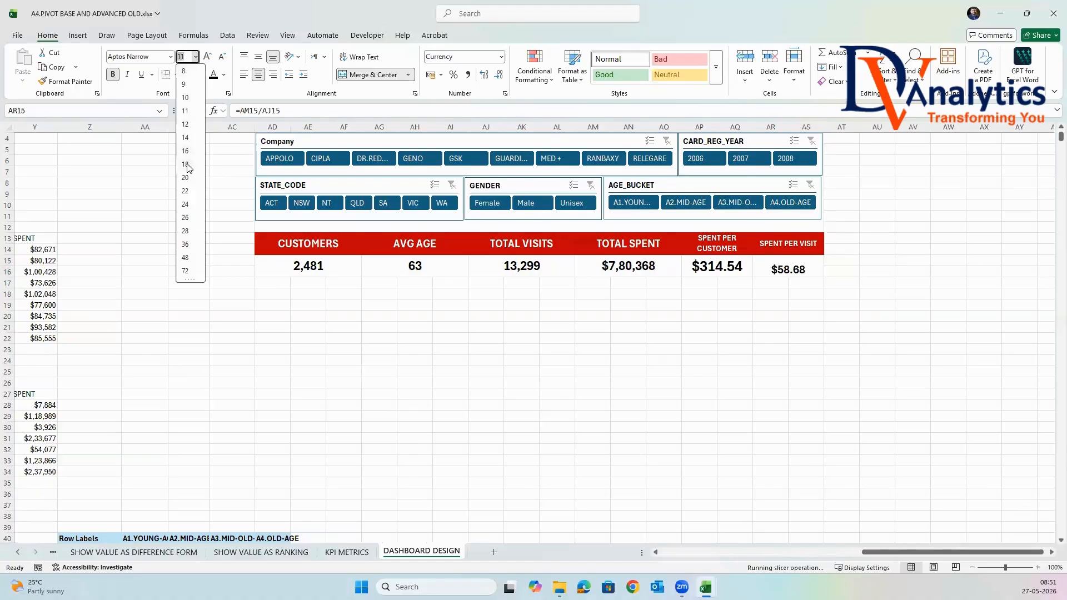
{"action": "left_click", "coordinate": [185, 191]}
{"action": "left_click", "coordinate": [269, 57]}
{"action": "left_click", "coordinate": [768, 348]}
Fill the SPENT PER CUSTOMER value cell with light blue and the SPENT PER VISIT value cell with light pink.
{"action": "left_click", "coordinate": [725, 269]}
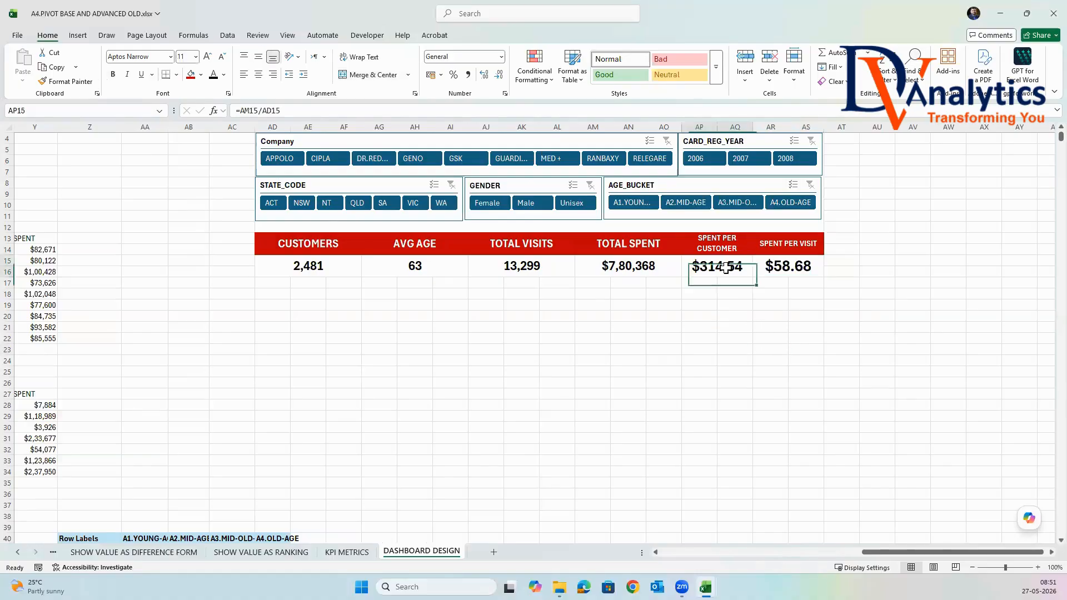
{"action": "left_click", "coordinate": [201, 75]}
{"action": "left_click", "coordinate": [257, 143]}
{"action": "left_click", "coordinate": [808, 260]}
{"action": "left_click", "coordinate": [201, 74]}
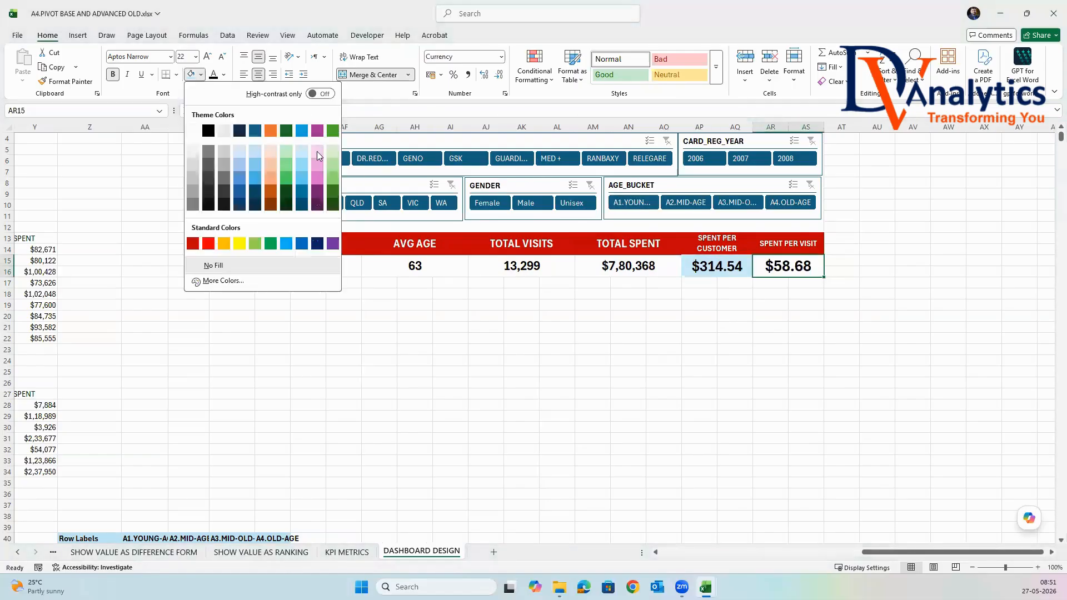
{"action": "left_click", "coordinate": [320, 151]}
{"action": "left_click", "coordinate": [814, 372]}
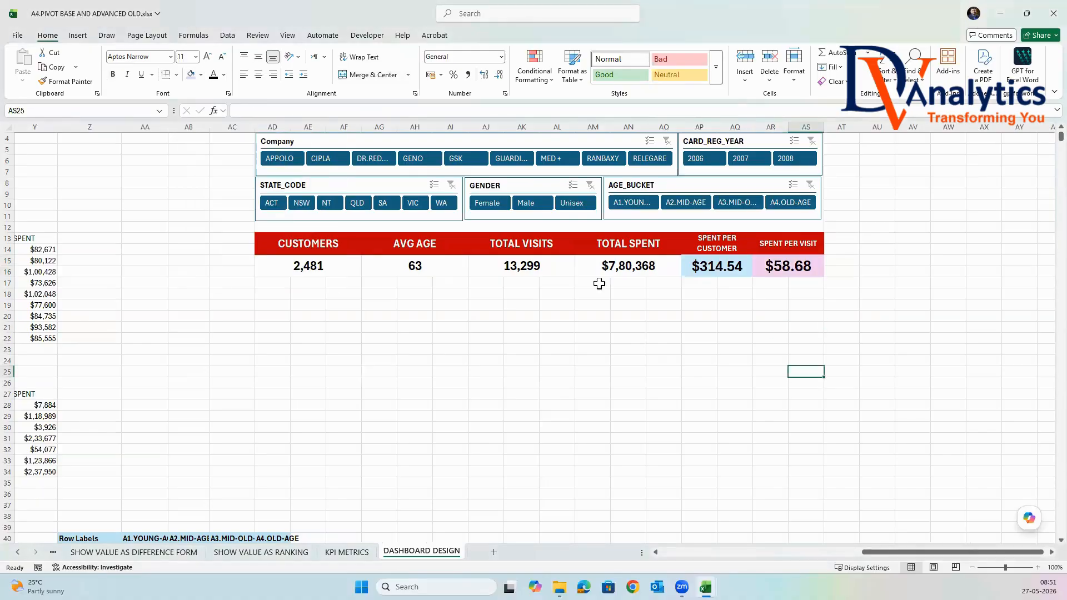
Apply all borders to the KPI headings and value cells from CUSTOMERS to SPENT PER VISIT.
{"action": "left_click_drag", "start_coordinate": [307, 244], "coordinate": [778, 265]}
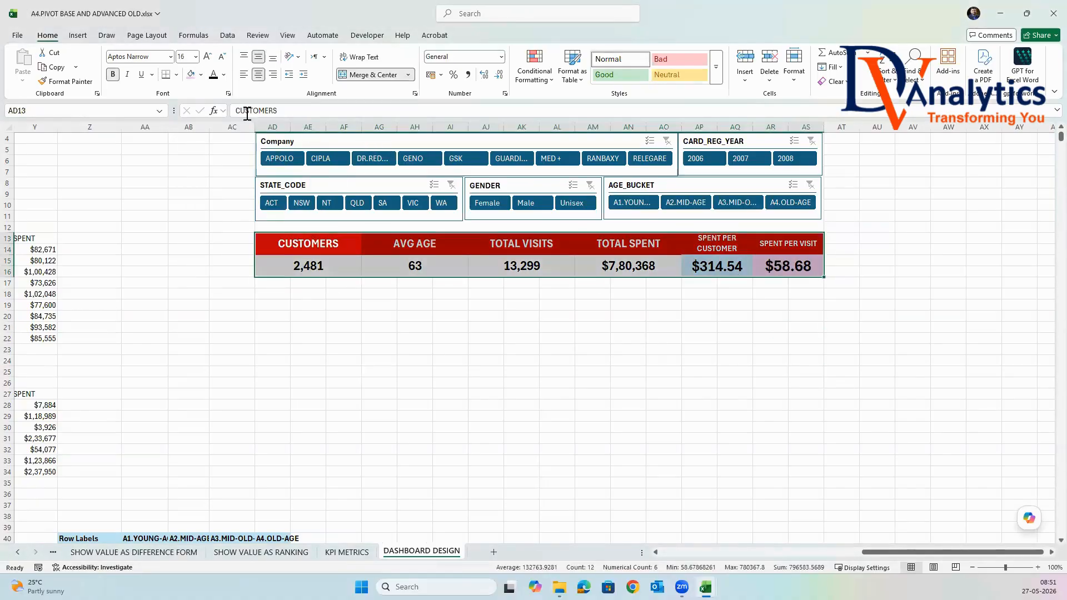
{"action": "left_click", "coordinate": [176, 74]}
{"action": "left_click", "coordinate": [195, 178]}
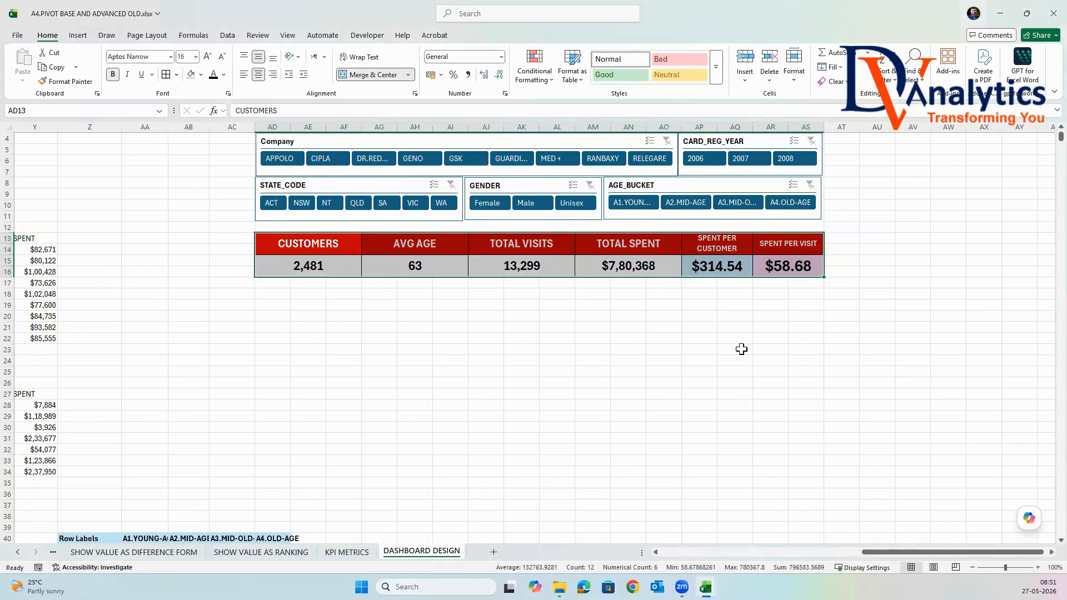
{"action": "left_click", "coordinate": [944, 351]}
{"action": "scroll", "coordinate": [878, 382], "scroll_direction": "up", "scroll_amount": 1}
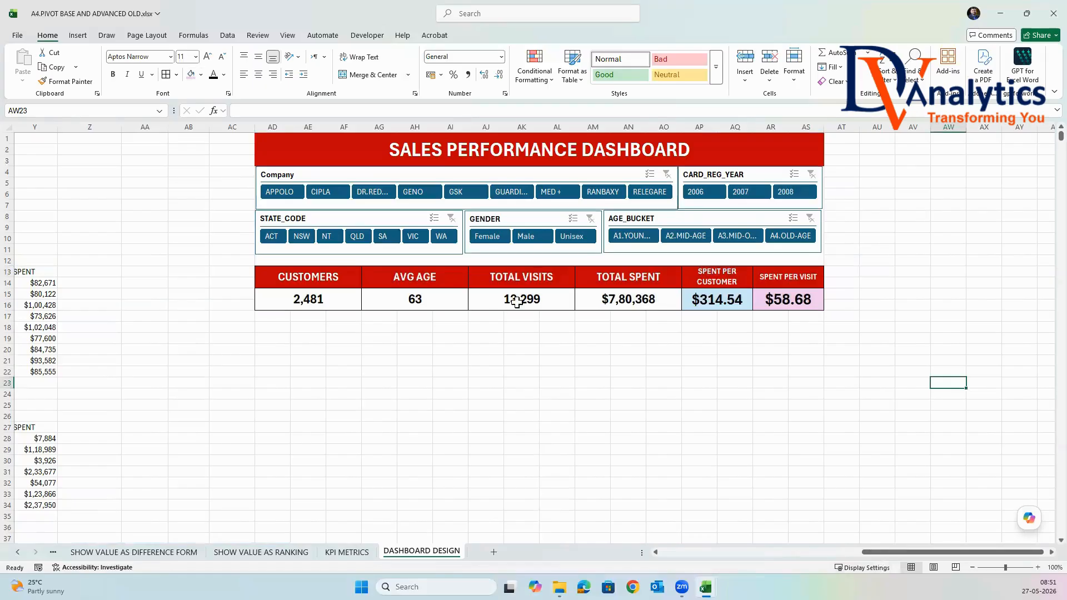
Filter the dashboard with the slicers to company APPOLO, card year 2008, state QLD, gender Female and age bucket A4.OLD-AGE.
{"action": "left_click_drag", "start_coordinate": [865, 552], "coordinate": [779, 553]}
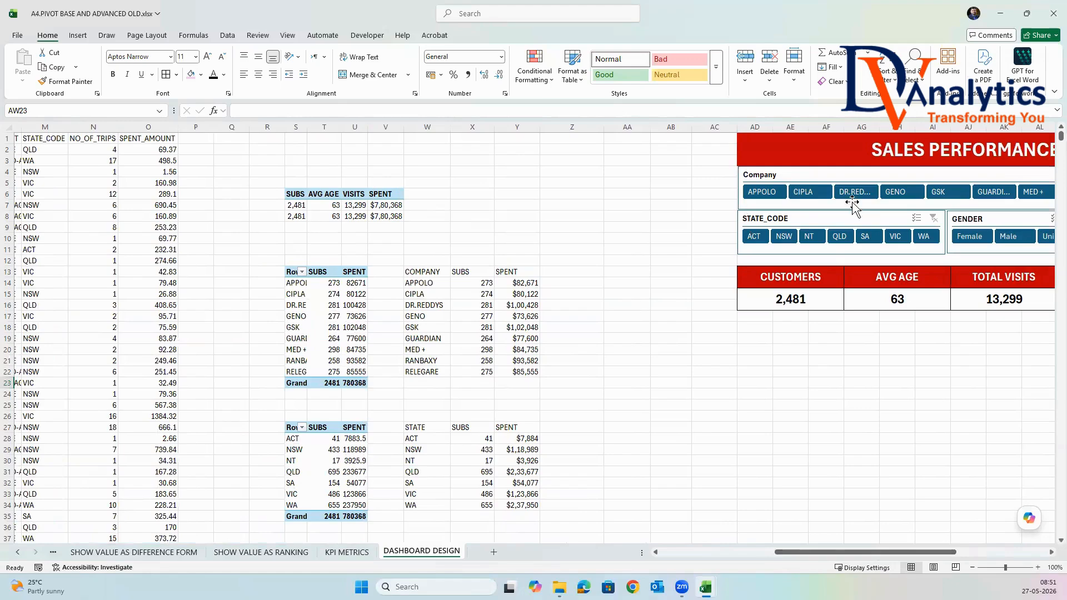
{"action": "left_click_drag", "start_coordinate": [922, 552], "coordinate": [1012, 552]}
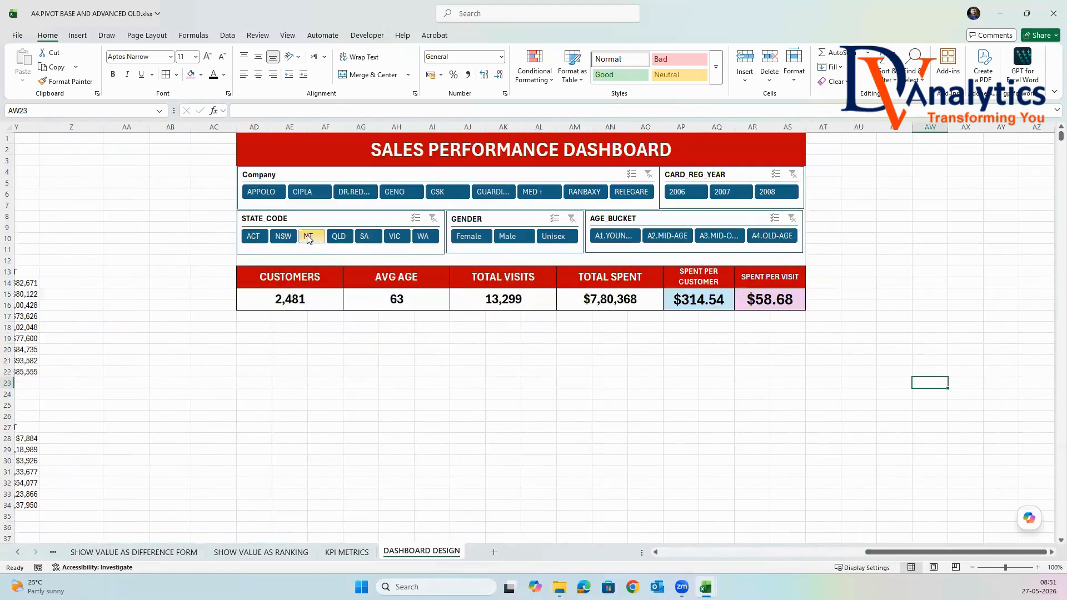
{"action": "left_click", "coordinate": [262, 191]}
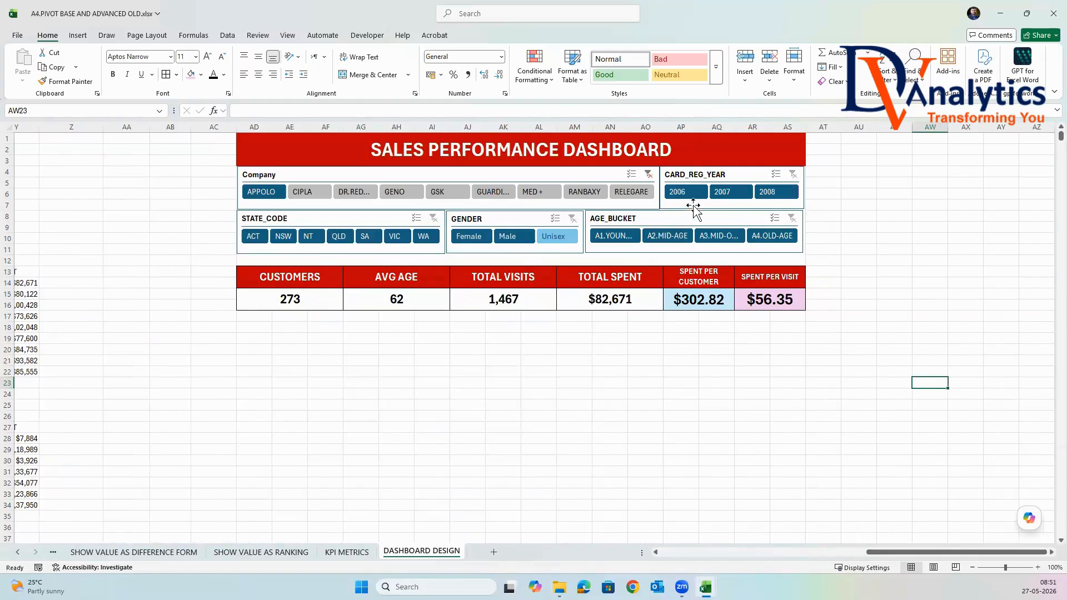
{"action": "left_click", "coordinate": [772, 195]}
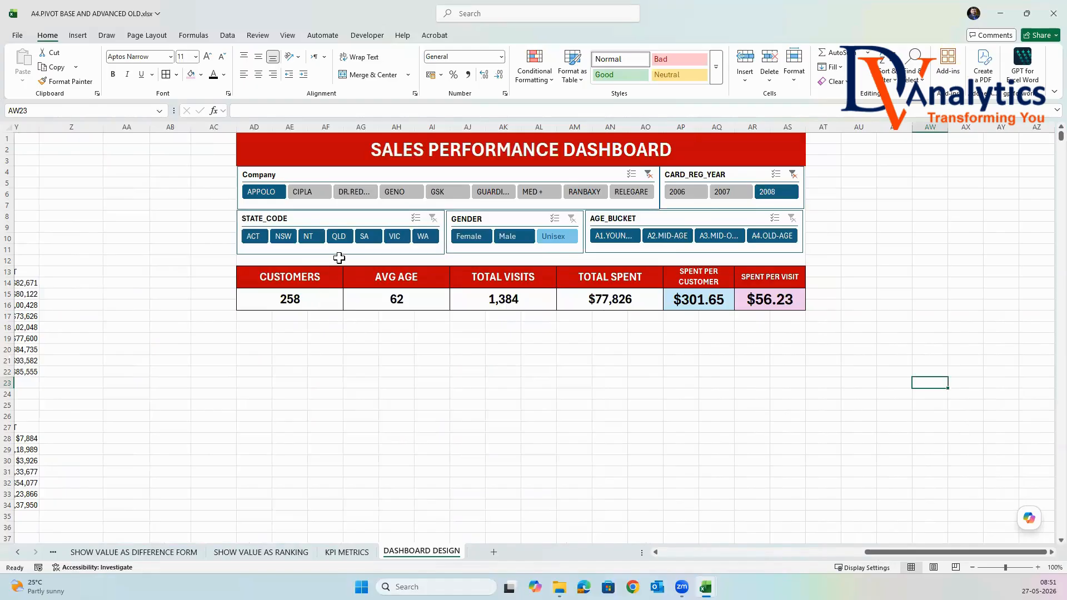
{"action": "left_click", "coordinate": [337, 236]}
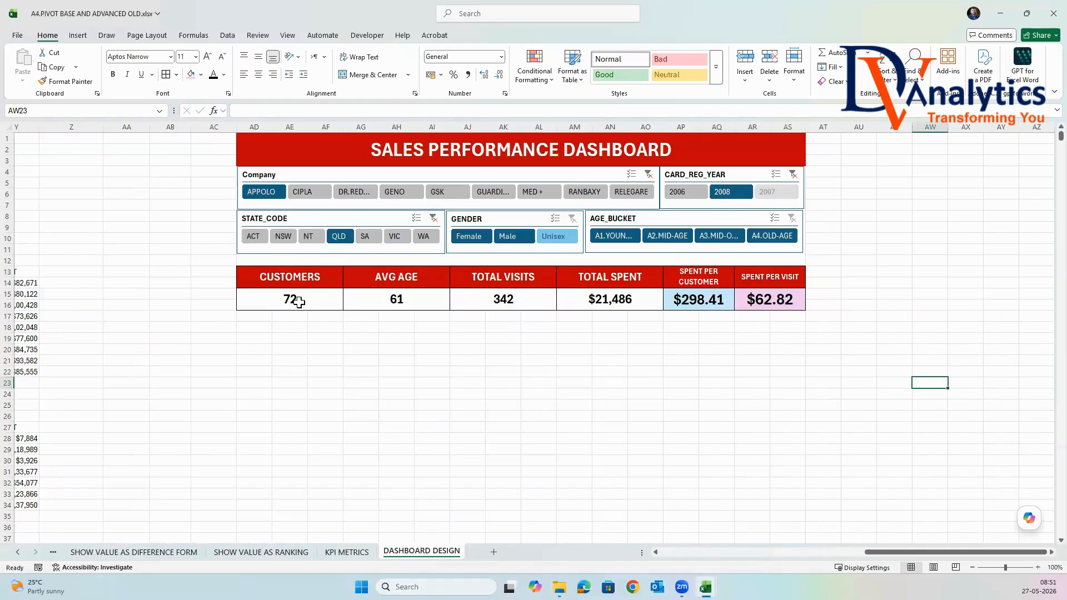
{"action": "left_click", "coordinate": [469, 237]}
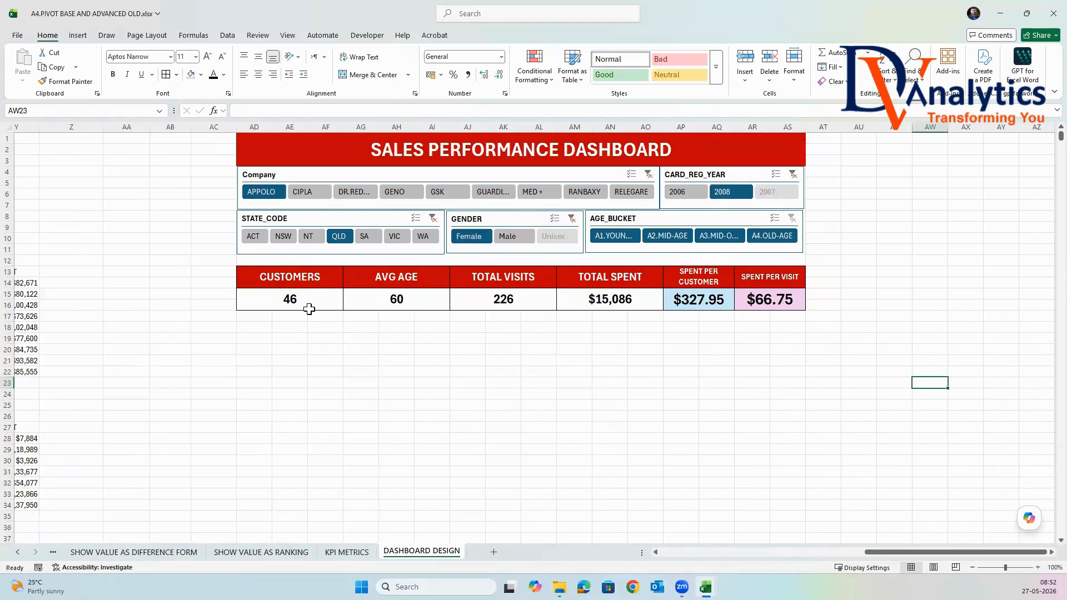
{"action": "left_click", "coordinate": [766, 237]}
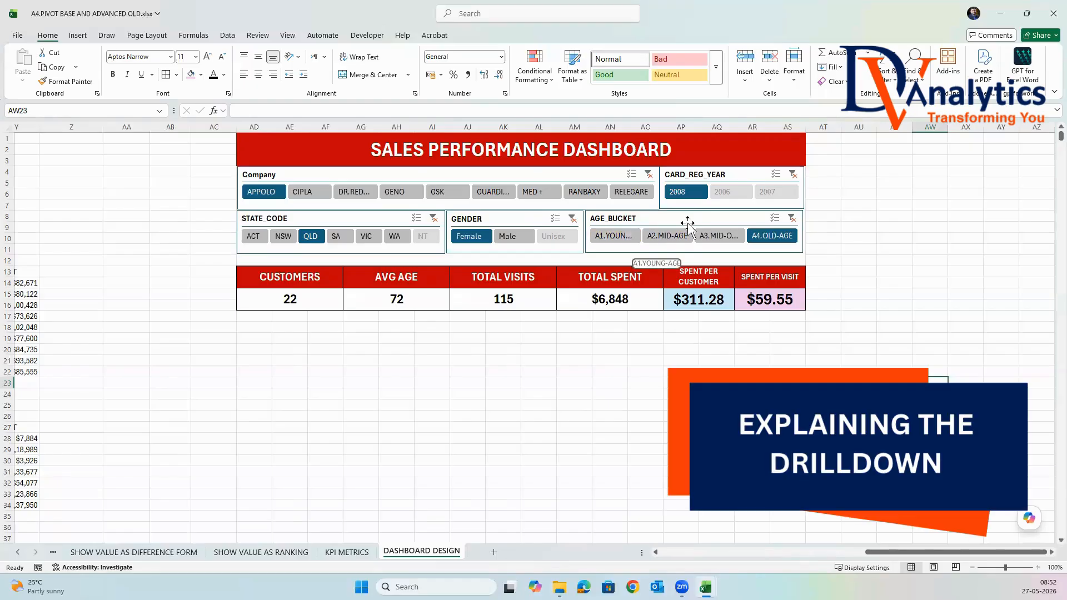
Clear the filters on the age bucket, gender, state, card year and company slicers.
{"action": "left_click", "coordinate": [791, 218]}
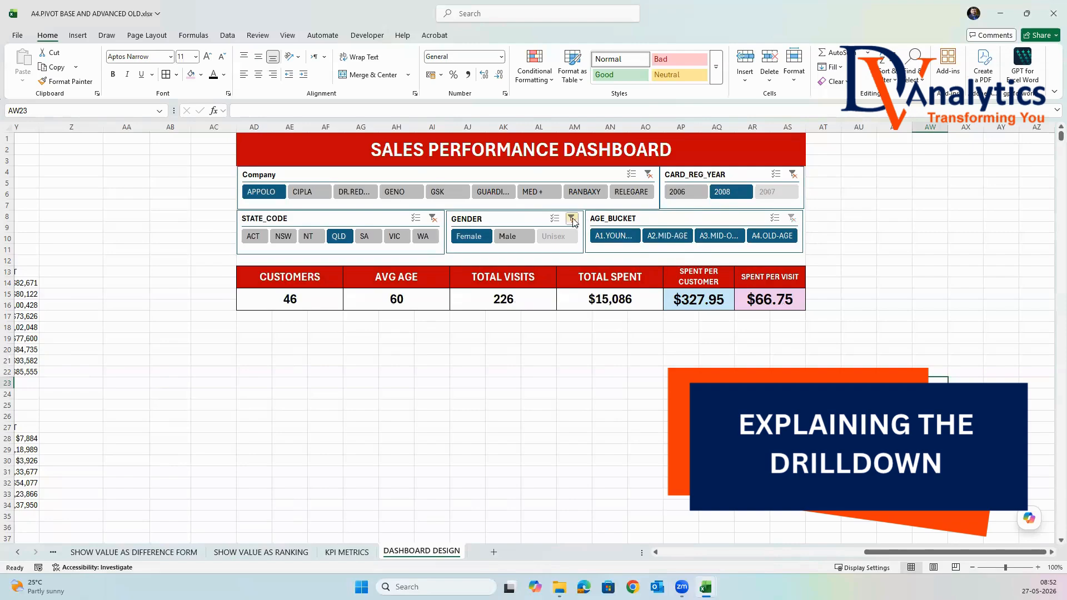
{"action": "left_click", "coordinate": [571, 218]}
{"action": "left_click", "coordinate": [434, 218]}
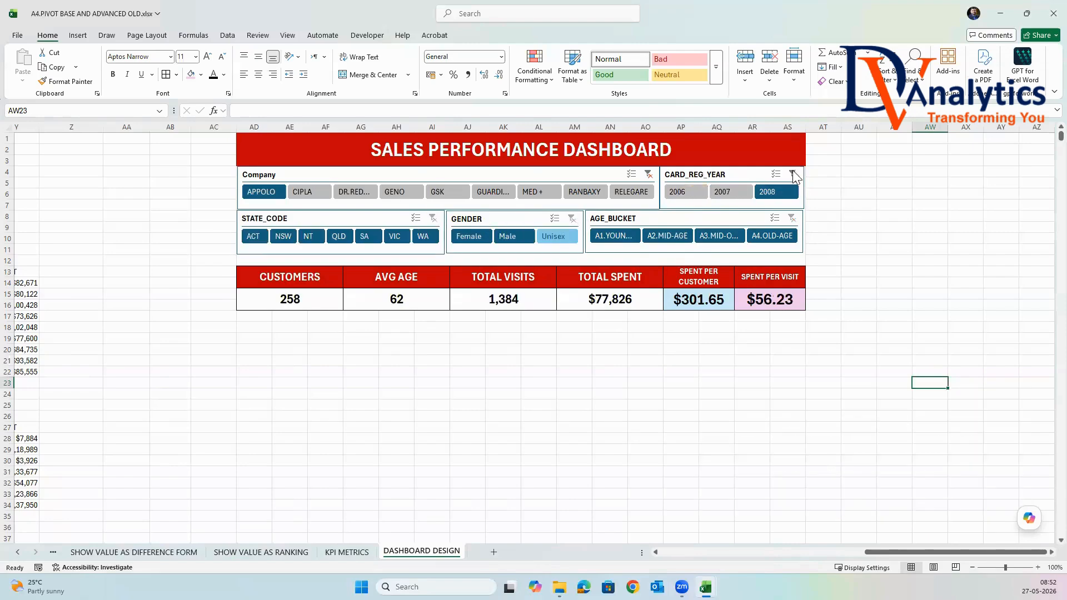
{"action": "left_click", "coordinate": [793, 174]}
{"action": "left_click", "coordinate": [647, 174]}
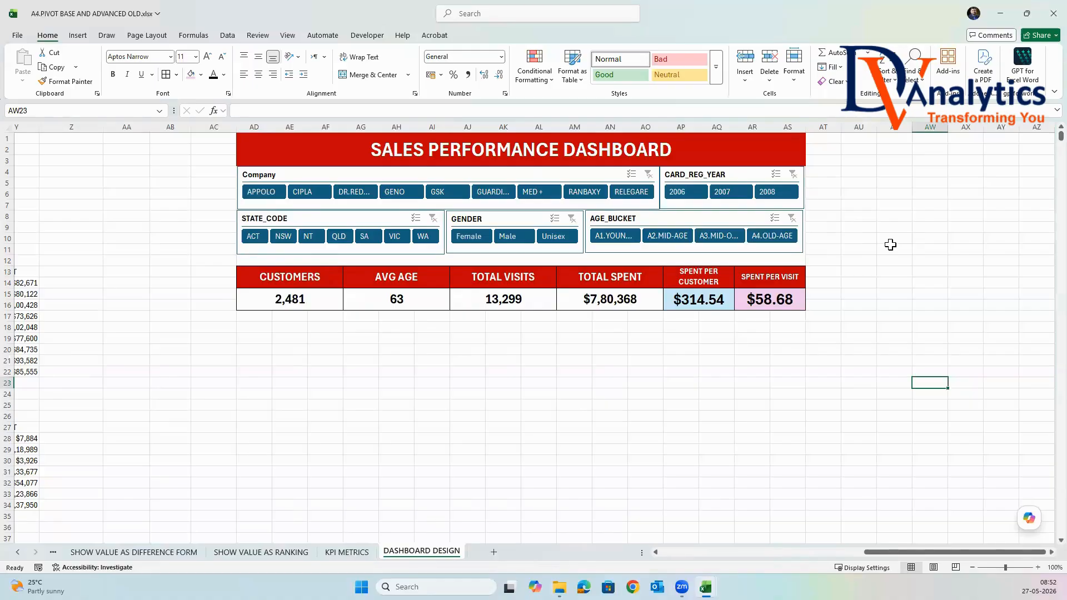
Filter the dashboard with the slicers to company MED +, state WA, gender Female and the young-age bucket, and select the CUSTOMERS value.
{"action": "left_click", "coordinate": [541, 192]}
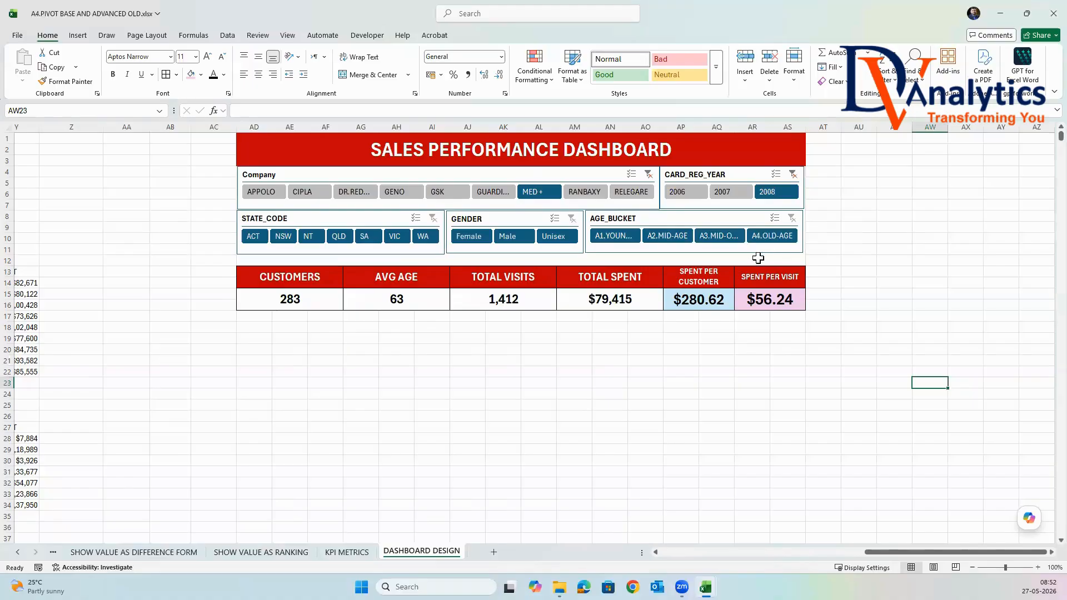
{"action": "left_click", "coordinate": [421, 237]}
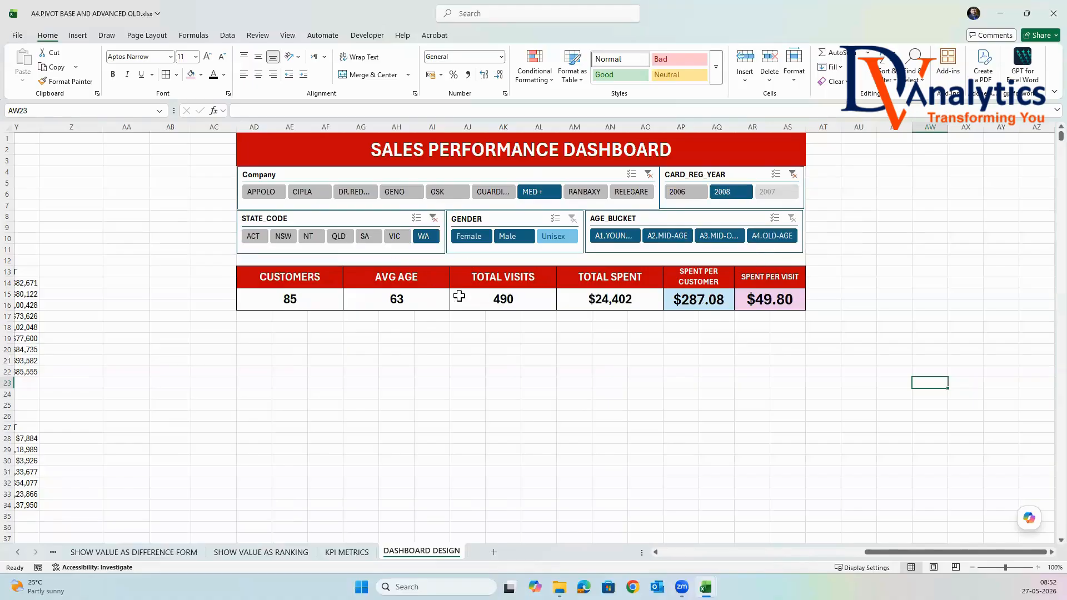
{"action": "left_click", "coordinate": [468, 236]}
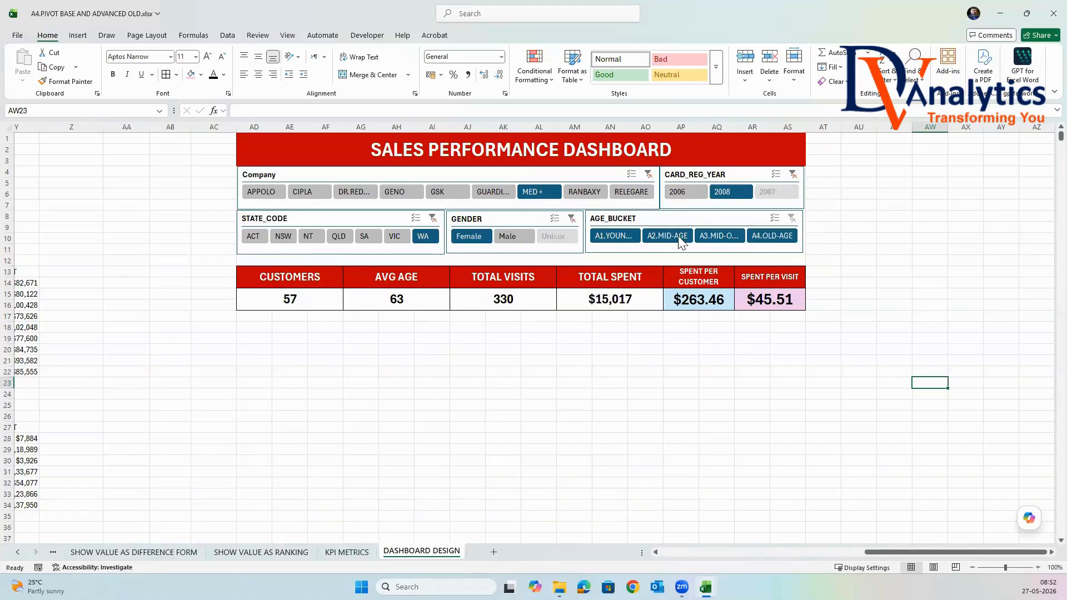
{"action": "left_click", "coordinate": [624, 236]}
{"action": "left_click", "coordinate": [310, 305]}
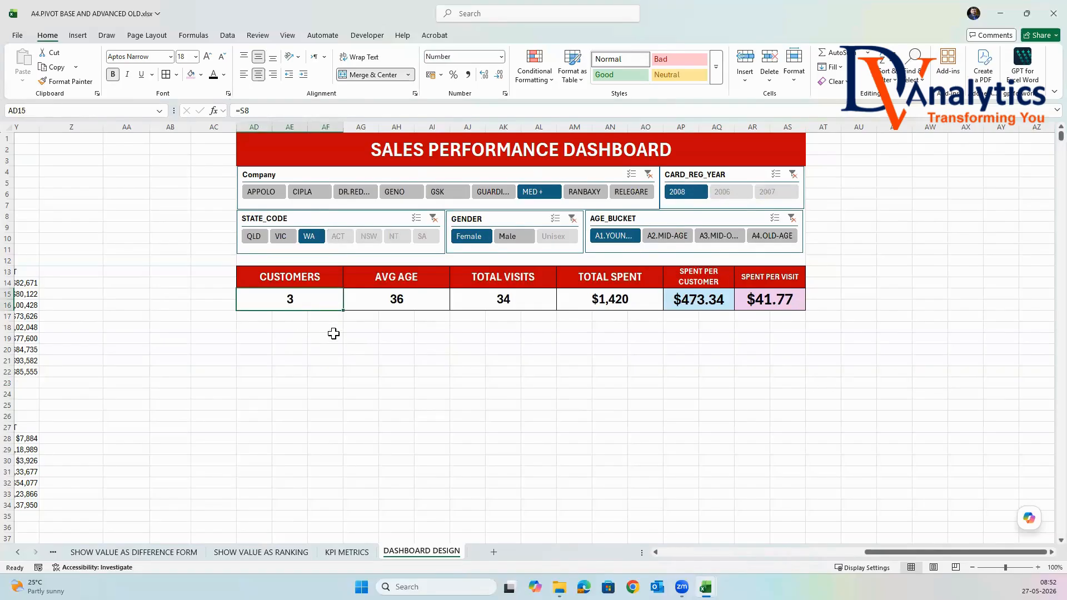
Reset all five dashboard slicers to show every company, year, state, gender and age bucket.
{"action": "left_click", "coordinate": [791, 218]}
{"action": "left_click", "coordinate": [572, 219]}
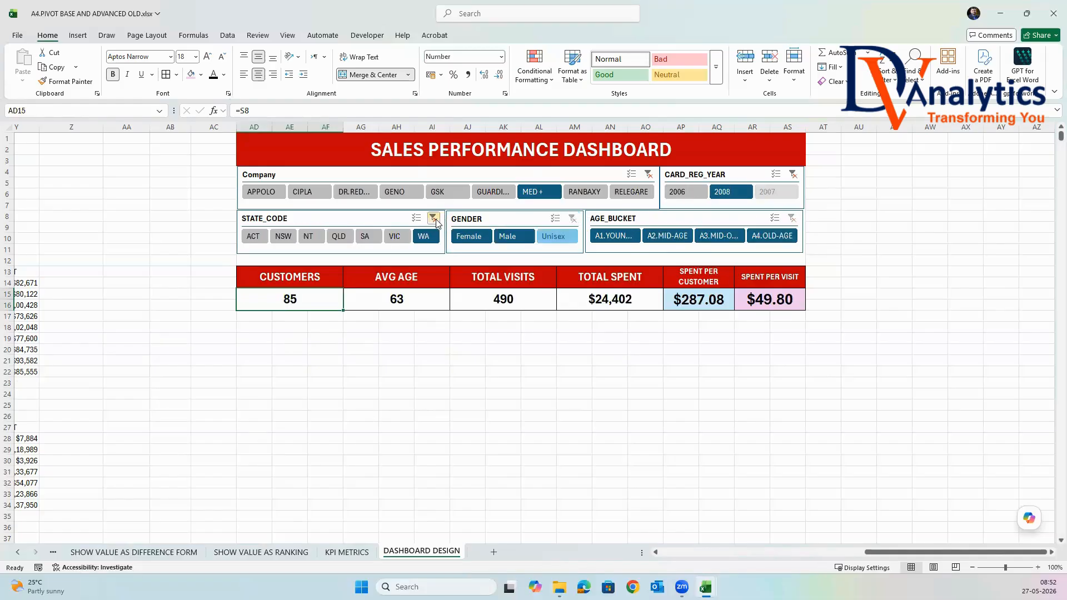
{"action": "left_click", "coordinate": [433, 218]}
{"action": "left_click", "coordinate": [797, 175]}
{"action": "left_click", "coordinate": [648, 175]}
{"action": "left_click", "coordinate": [906, 271]}
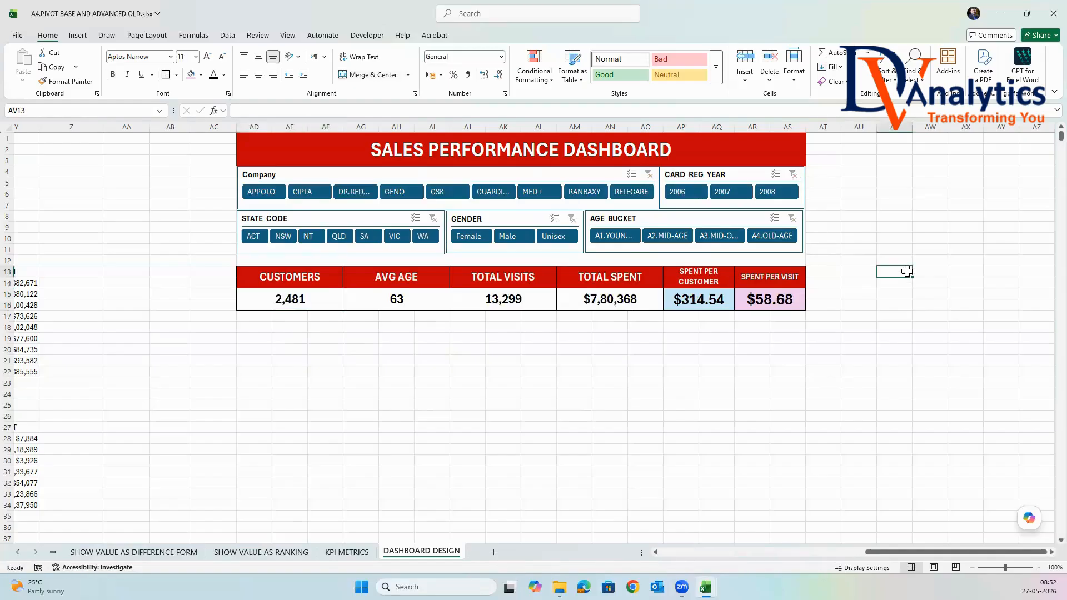
Insert a doughnut chart of SUBS by COMPANY from the linked company table in W13:X22.
{"action": "left_click_drag", "start_coordinate": [942, 553], "coordinate": [845, 551]}
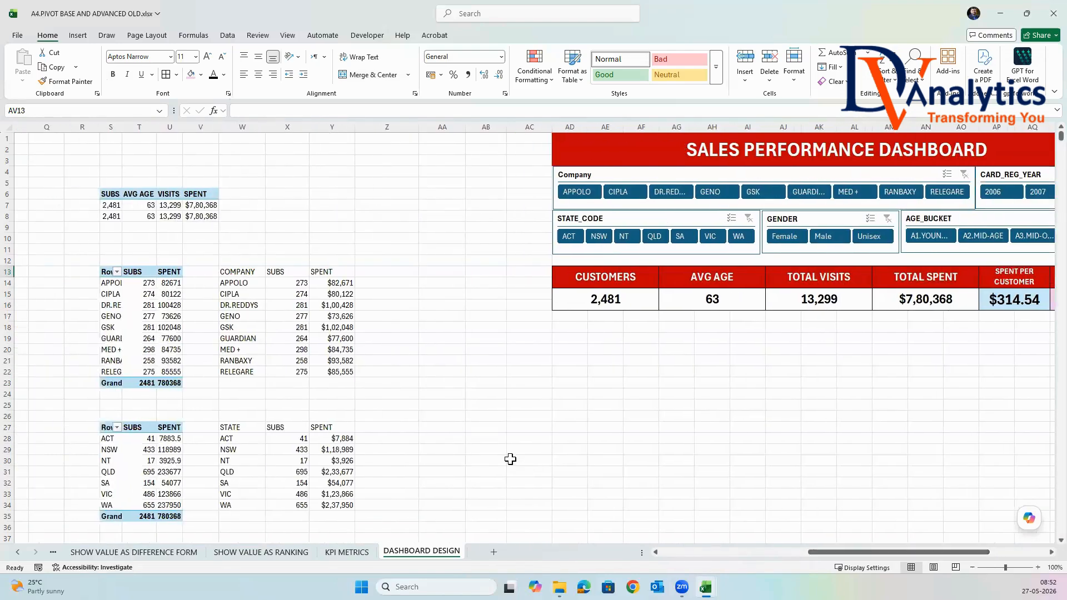
{"action": "left_click_drag", "start_coordinate": [253, 275], "coordinate": [286, 371]}
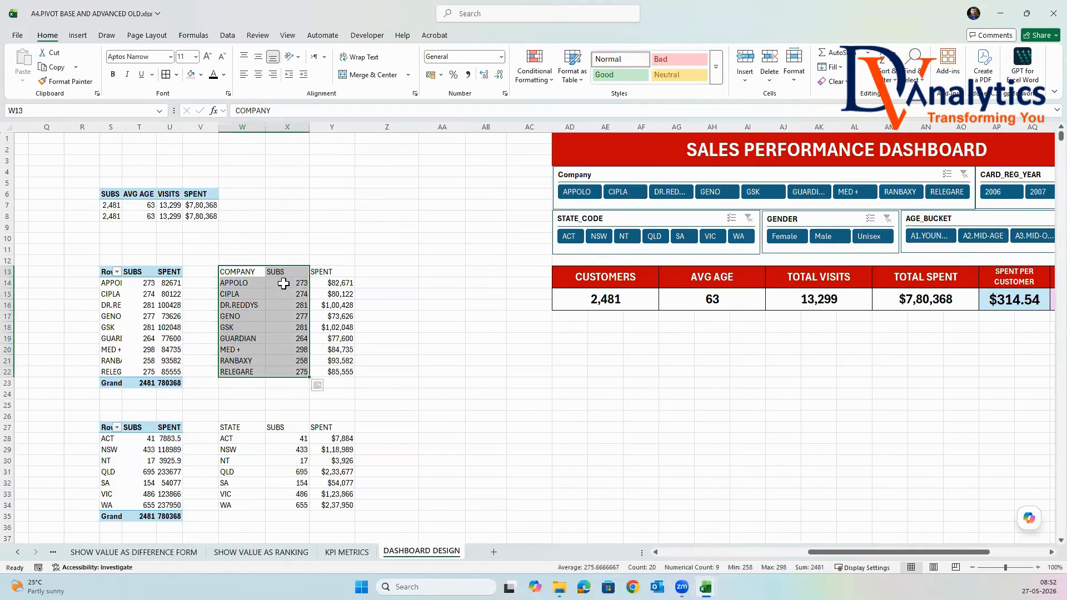
{"action": "left_click", "coordinate": [78, 35]}
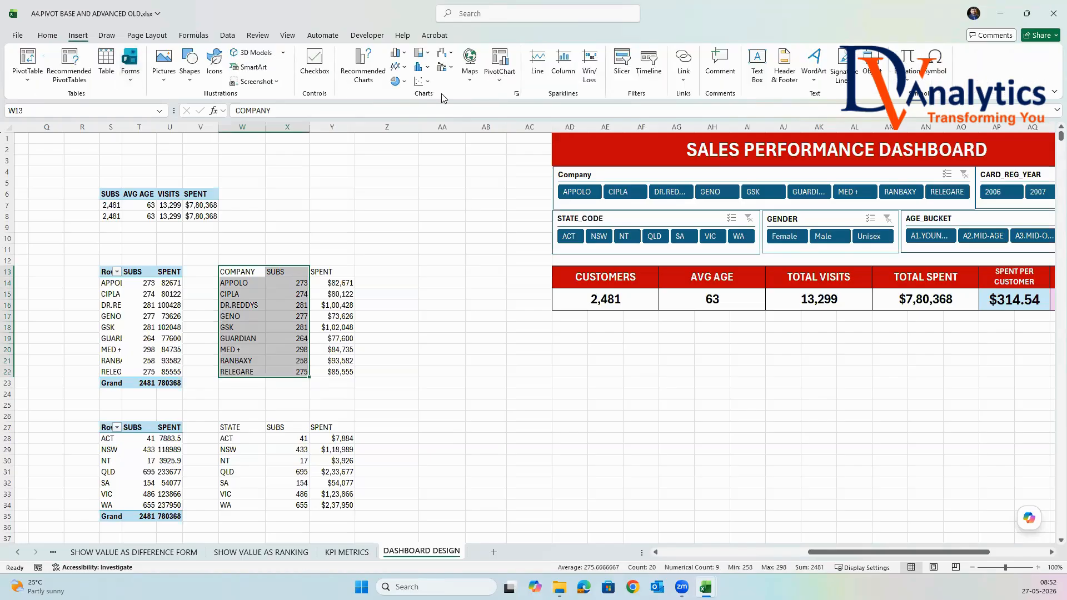
{"action": "left_click", "coordinate": [406, 83]}
{"action": "left_click", "coordinate": [414, 224]}
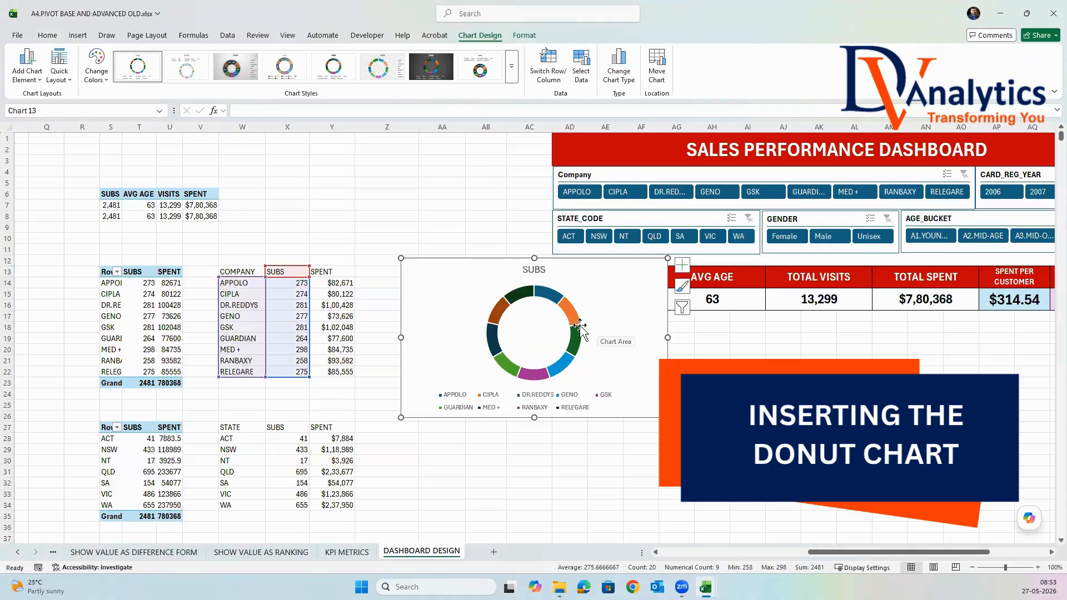
Remove the title and the legend from the company doughnut chart.
{"action": "left_click", "coordinate": [543, 272]}
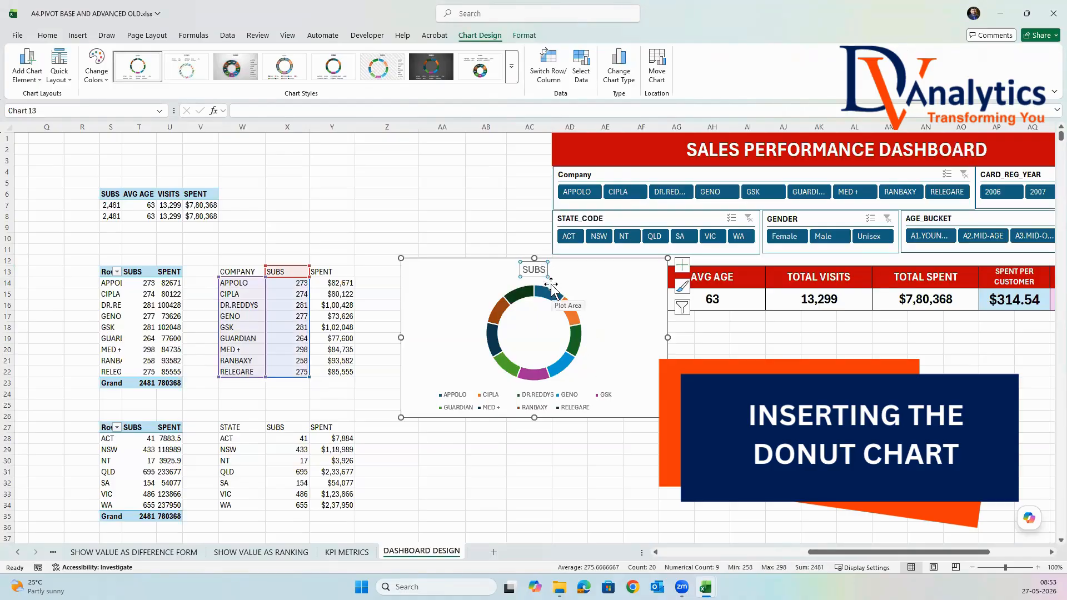
{"action": "key", "text": "Delete"}
{"action": "left_click", "coordinate": [570, 400]}
{"action": "key", "text": "Delete"}
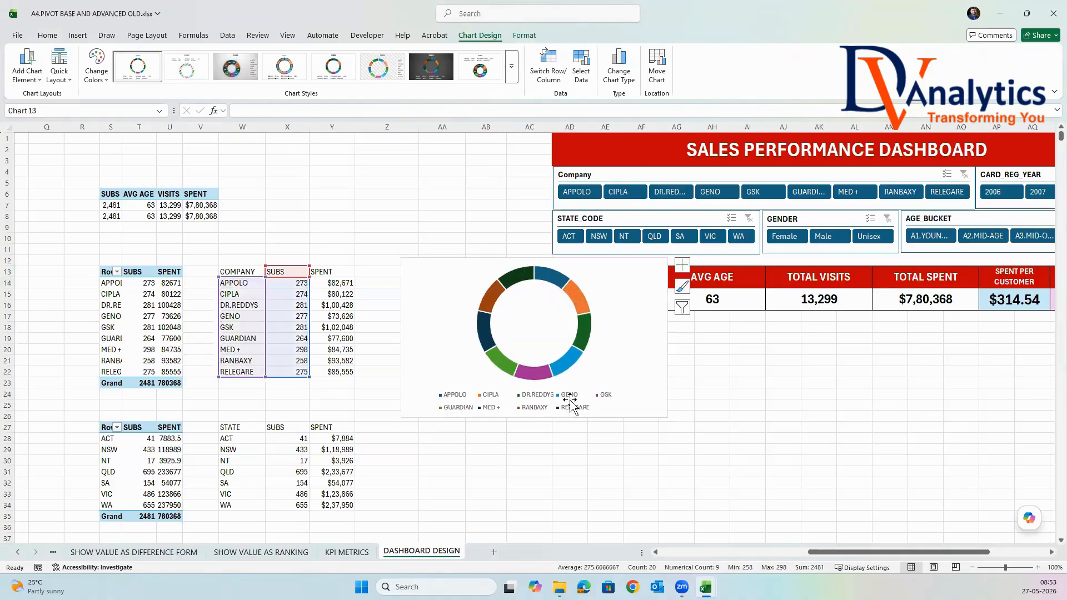
Add data labels to the doughnut slices showing category name and percentage instead of the value.
{"action": "right_click", "coordinate": [593, 312]}
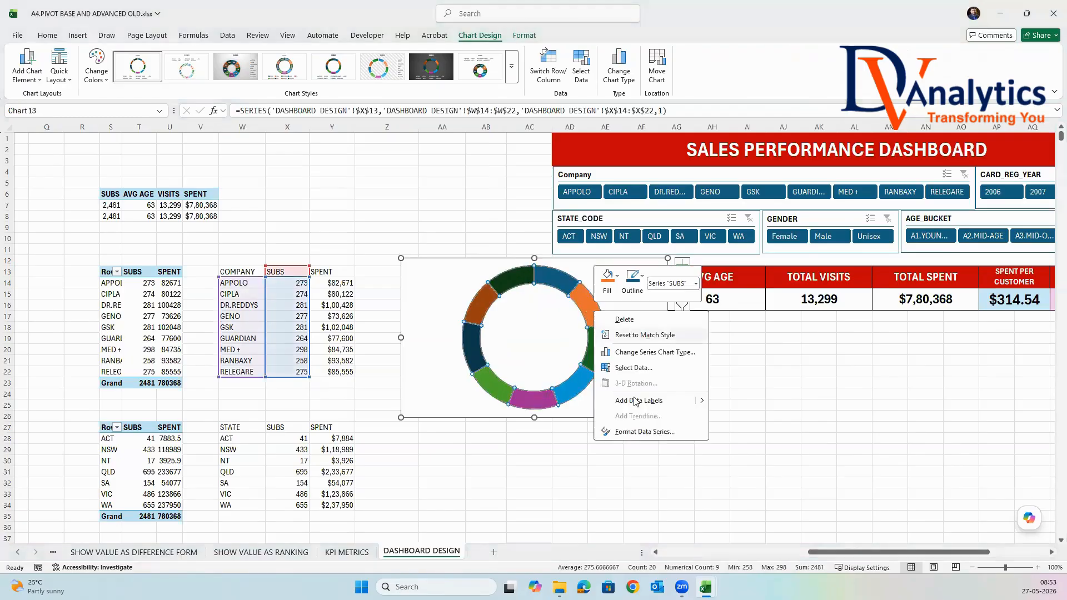
{"action": "left_click", "coordinate": [644, 431]}
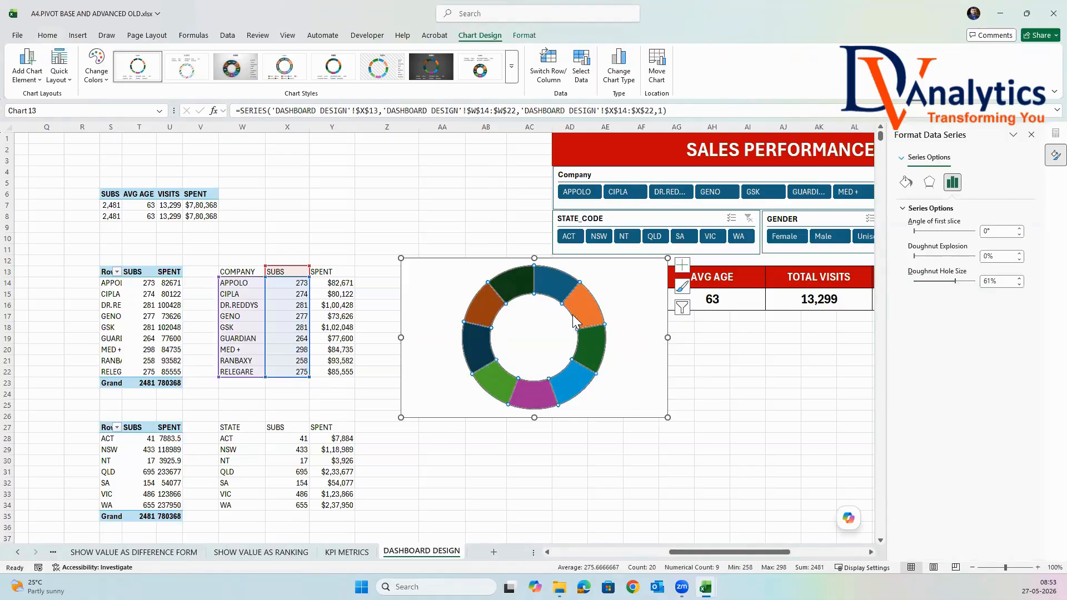
{"action": "right_click", "coordinate": [578, 312]}
{"action": "left_click", "coordinate": [638, 398]}
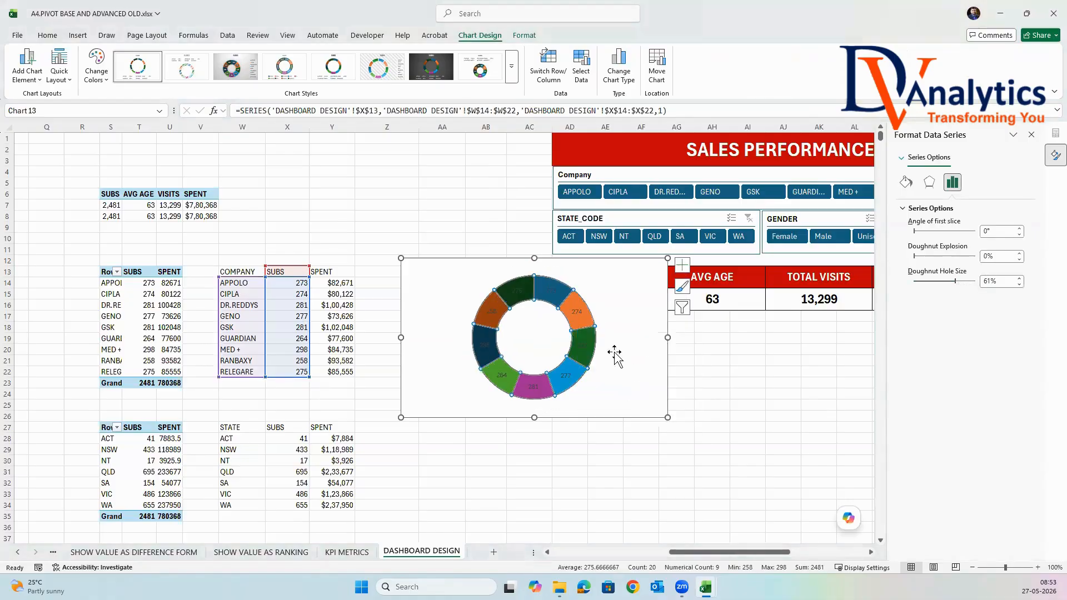
{"action": "right_click", "coordinate": [580, 314]}
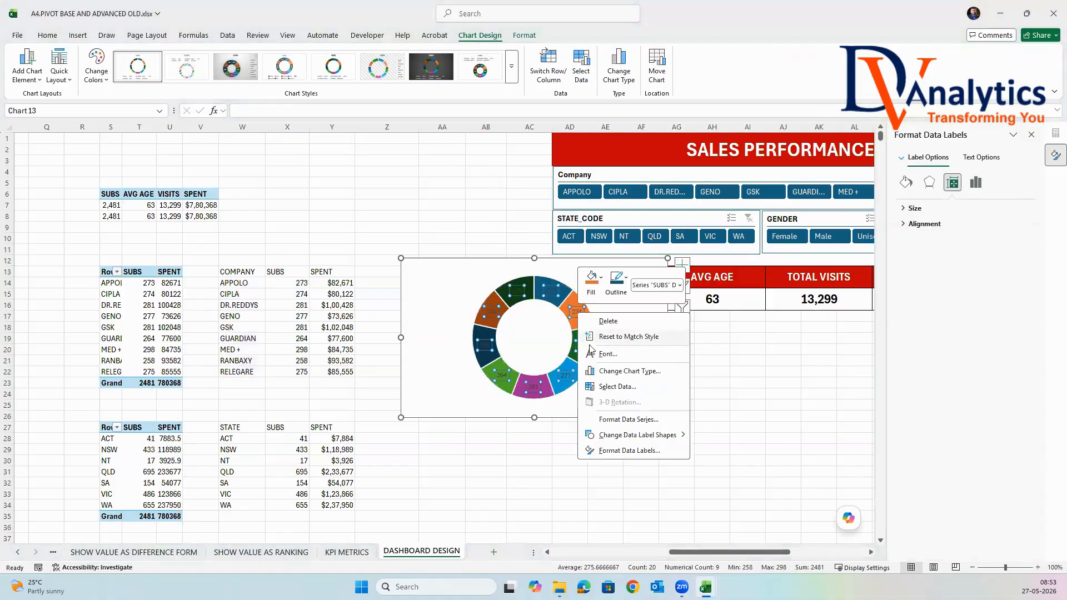
{"action": "left_click", "coordinate": [629, 451]}
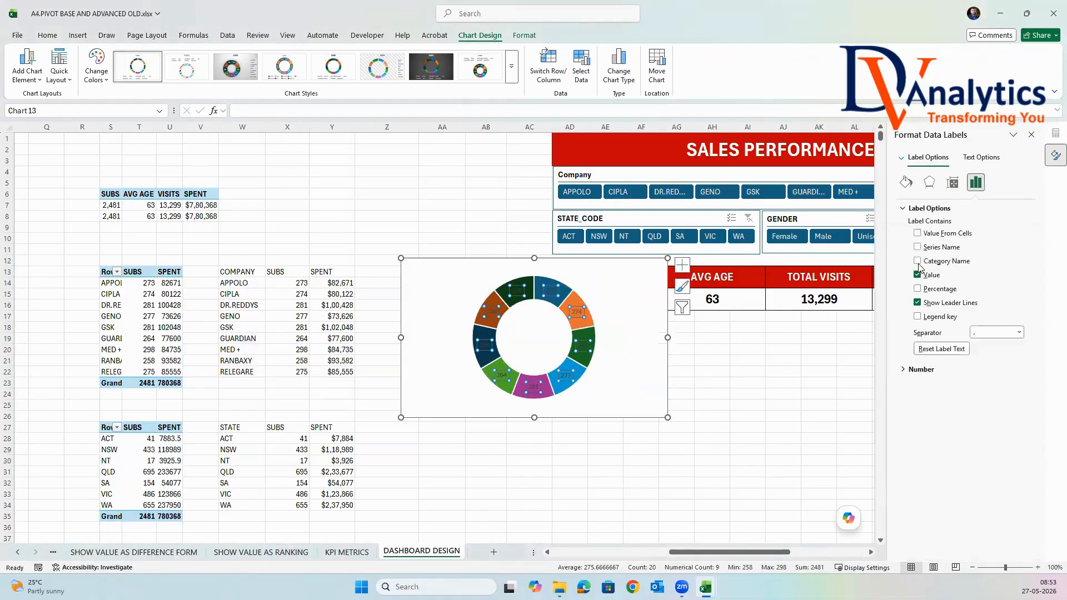
{"action": "left_click", "coordinate": [917, 288]}
{"action": "left_click", "coordinate": [917, 274]}
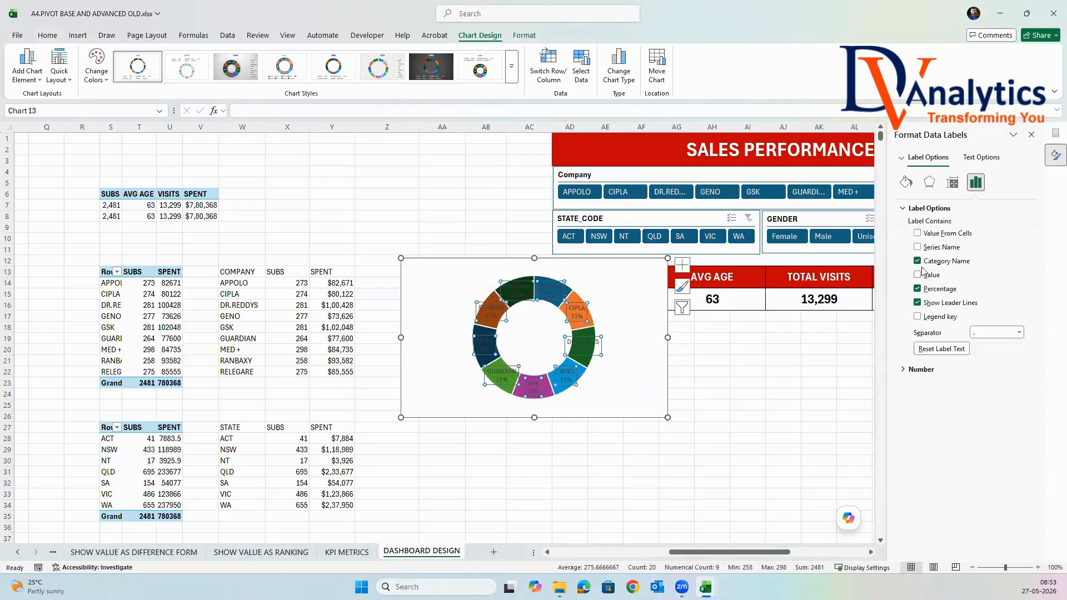
{"action": "left_click", "coordinate": [1031, 135]}
Move the doughnut chart slightly toward the company table and increase its height to about 9.26 cm.
{"action": "left_click_drag", "start_coordinate": [602, 267], "coordinate": [553, 296]}
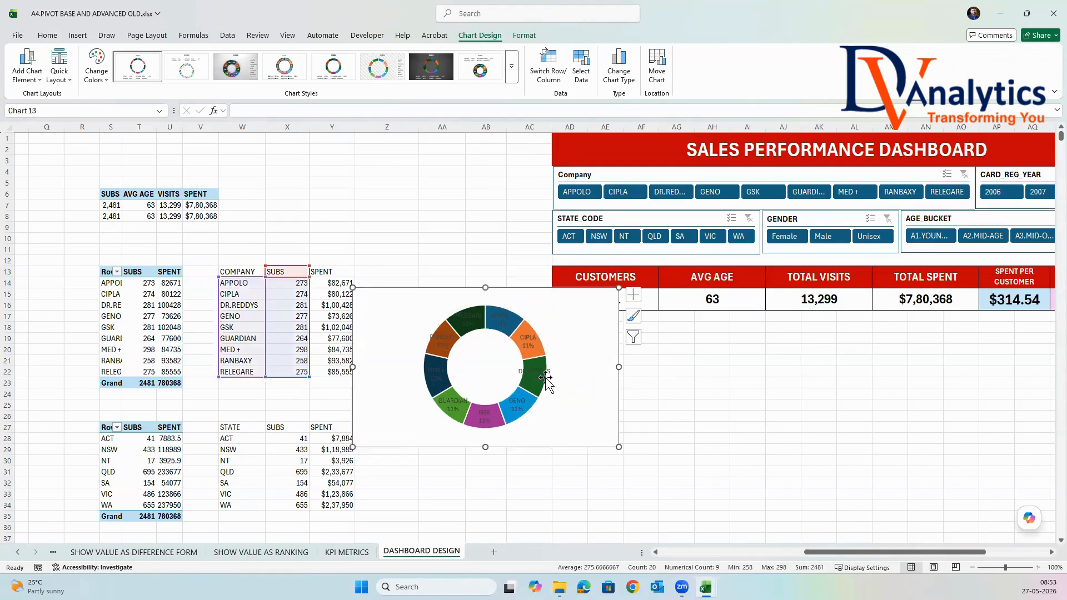
{"action": "left_click_drag", "start_coordinate": [487, 455], "coordinate": [488, 489]}
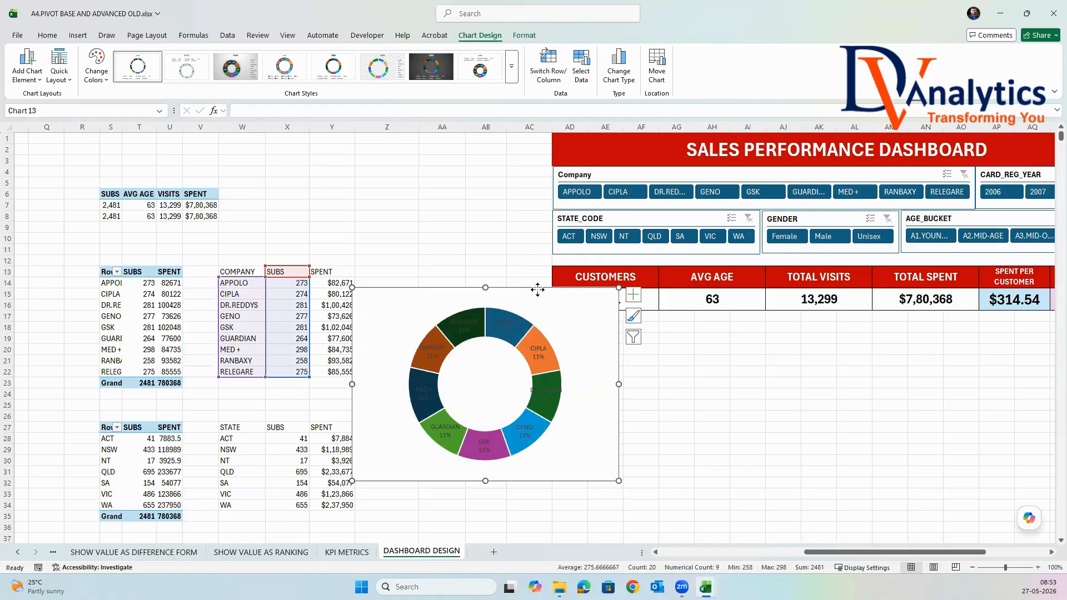
Fill the doughnut chart's background with dark red and make its label text white.
{"action": "left_click", "coordinate": [524, 35]}
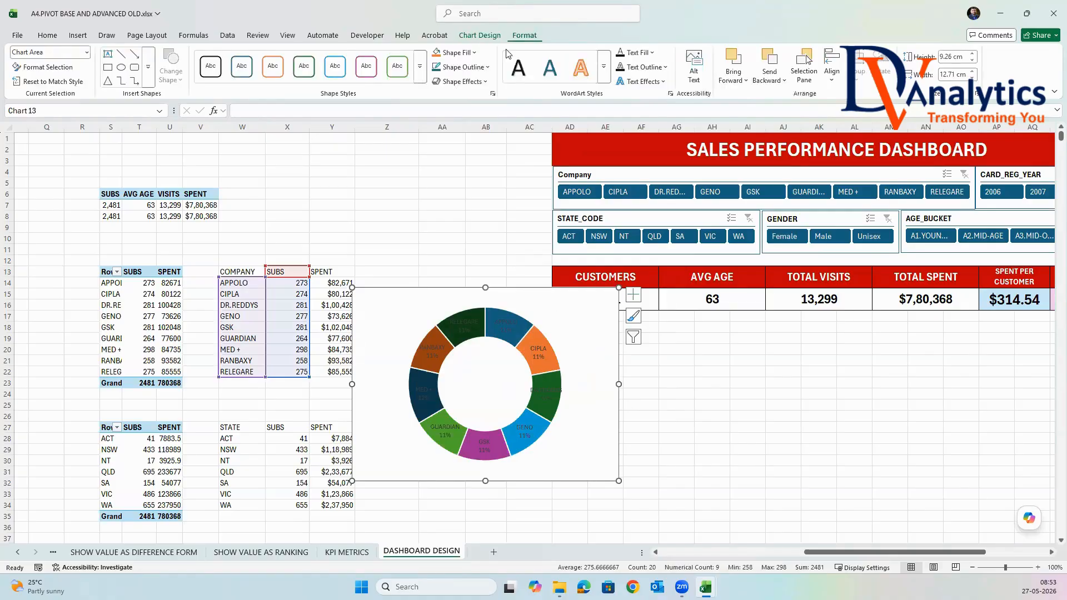
{"action": "left_click", "coordinate": [454, 53]}
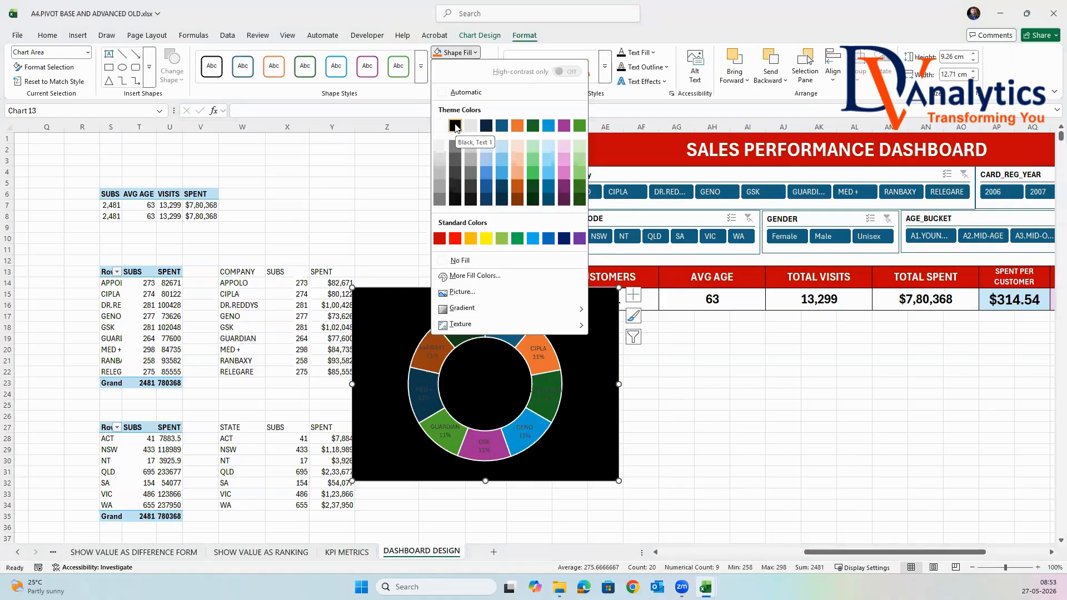
{"action": "left_click", "coordinate": [439, 239]}
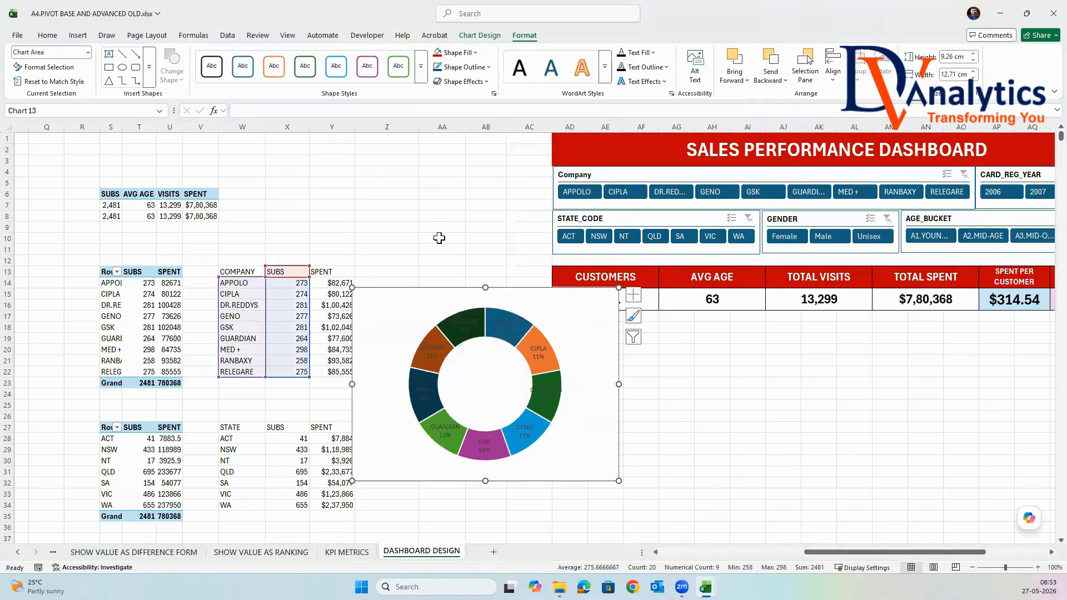
{"action": "left_click", "coordinate": [652, 53]}
{"action": "left_click", "coordinate": [626, 123]}
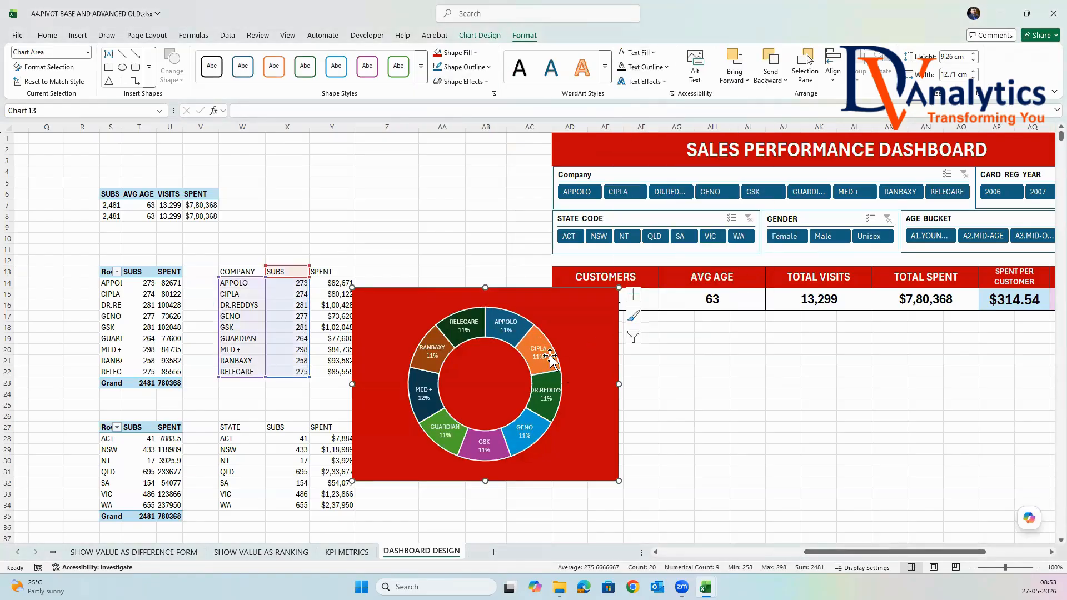
Remove the outline from the SUBS series slices of the doughnut chart.
{"action": "left_click", "coordinate": [533, 336]}
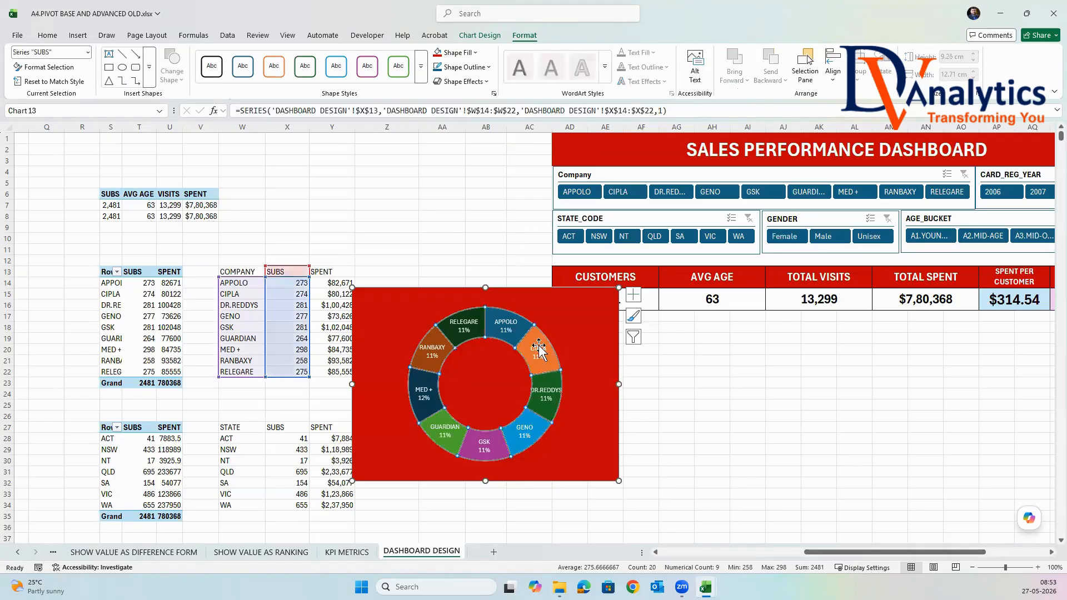
{"action": "left_click", "coordinate": [464, 66]}
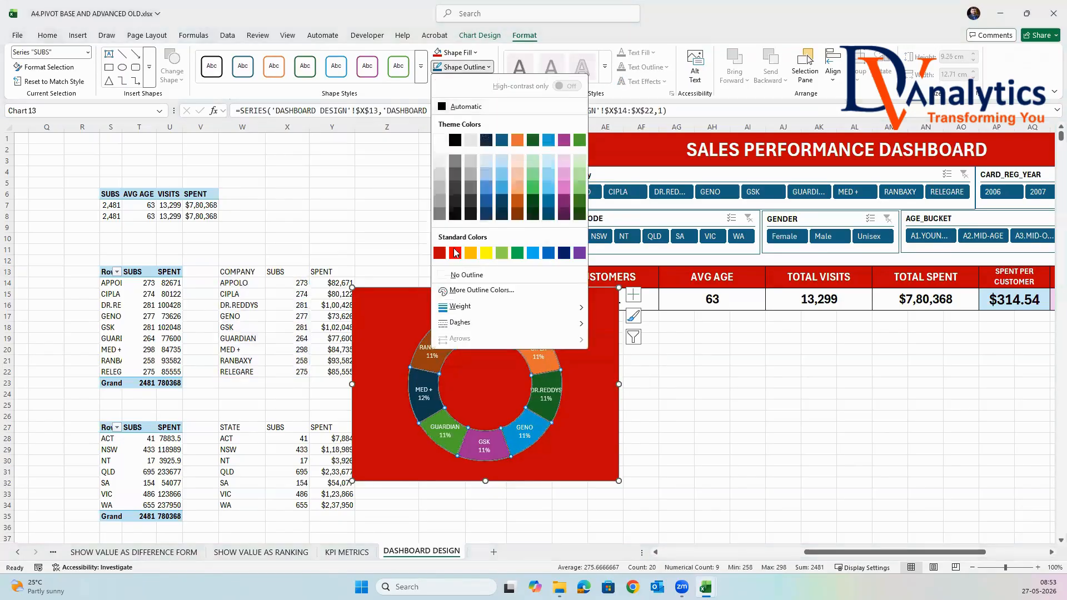
{"action": "left_click", "coordinate": [467, 275]}
{"action": "left_click", "coordinate": [712, 383]}
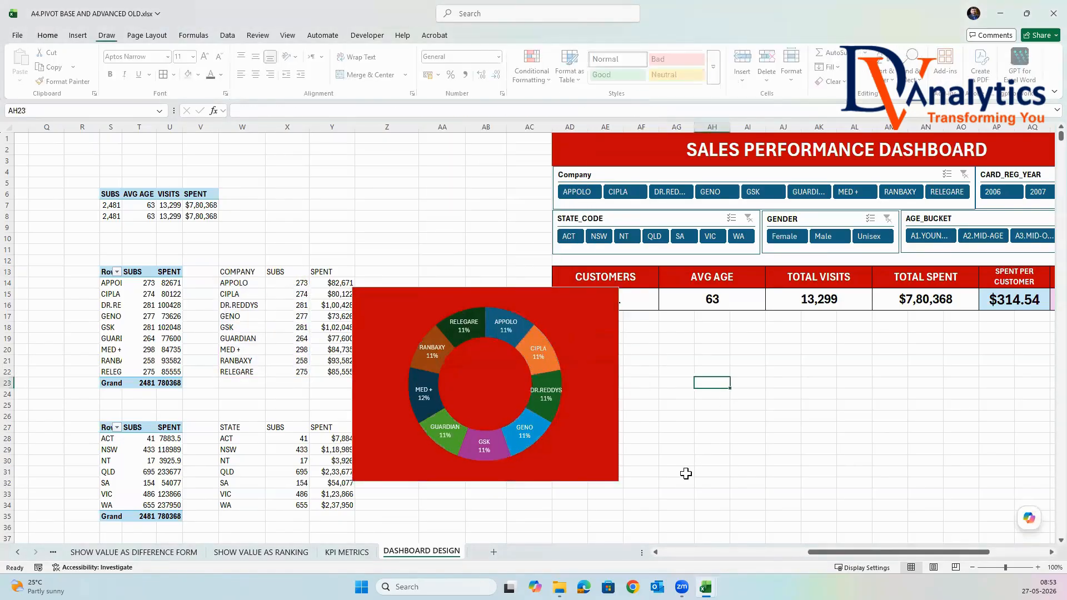
Set the doughnut explosion of the SUBS series to 10%.
{"action": "left_click", "coordinate": [523, 328]}
{"action": "right_click", "coordinate": [523, 327]}
{"action": "left_click", "coordinate": [580, 449]}
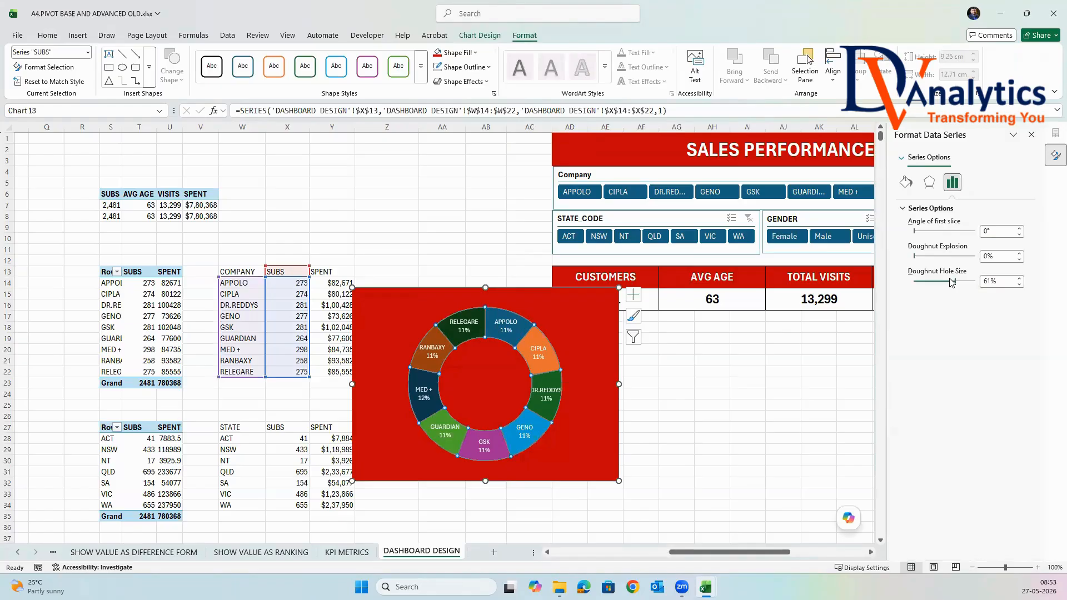
{"action": "left_click", "coordinate": [1031, 135]}
{"action": "left_click", "coordinate": [756, 395]}
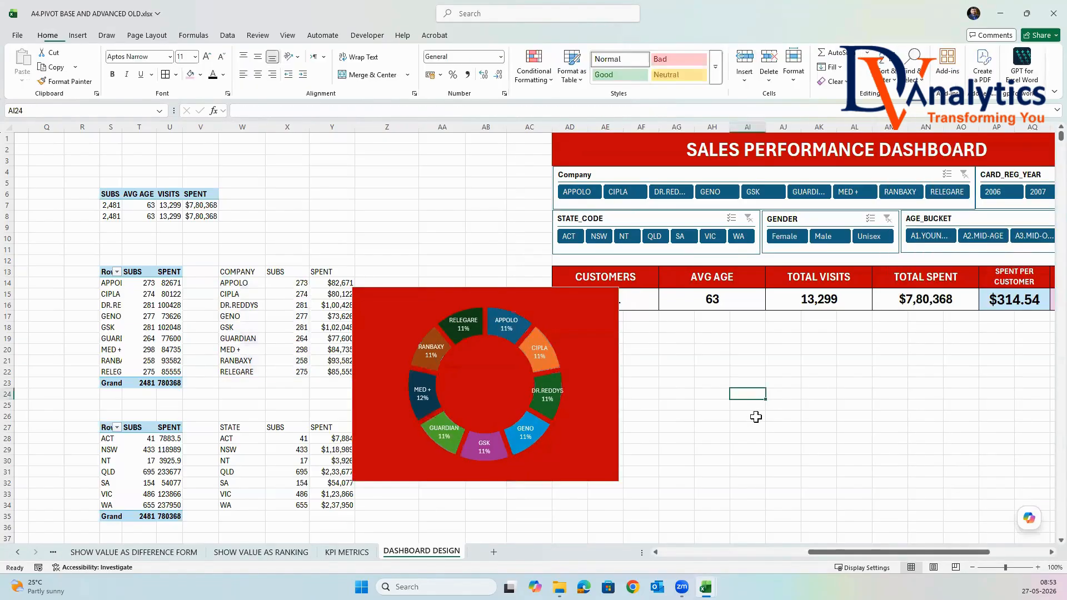
Place the doughnut chart directly beneath the CUSTOMERS and AVG AGE values and change its background fill to white.
{"action": "left_click_drag", "start_coordinate": [534, 291], "coordinate": [732, 314]}
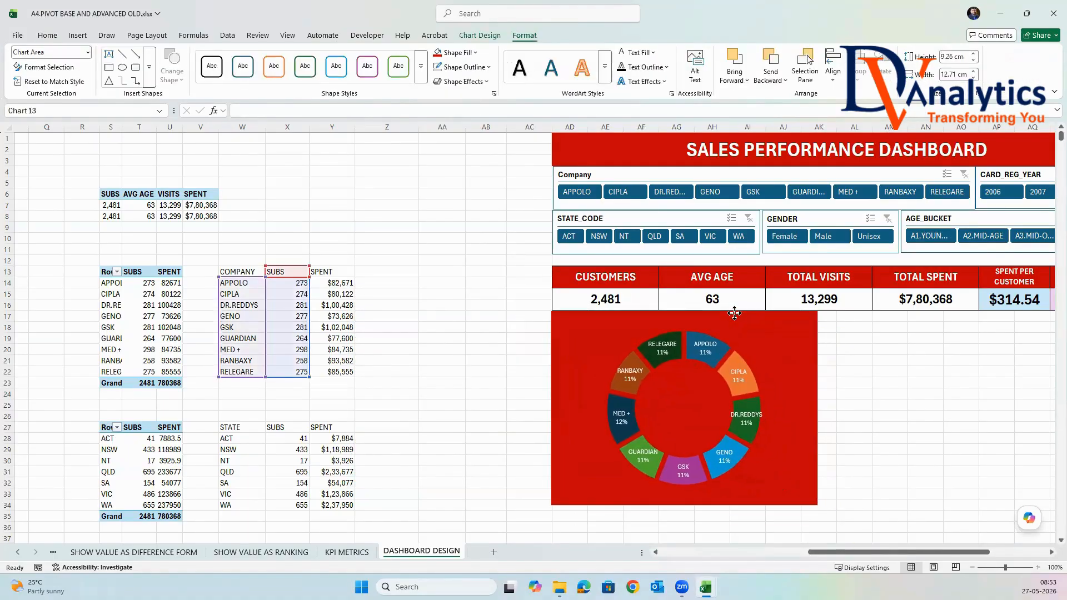
{"action": "left_click", "coordinate": [459, 53]}
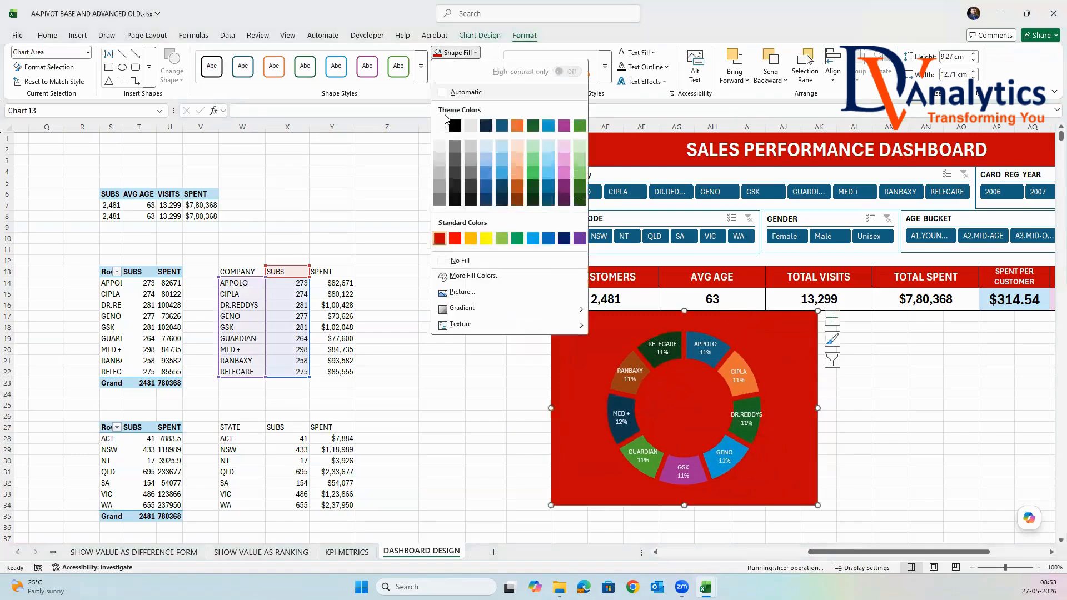
{"action": "left_click", "coordinate": [440, 127]}
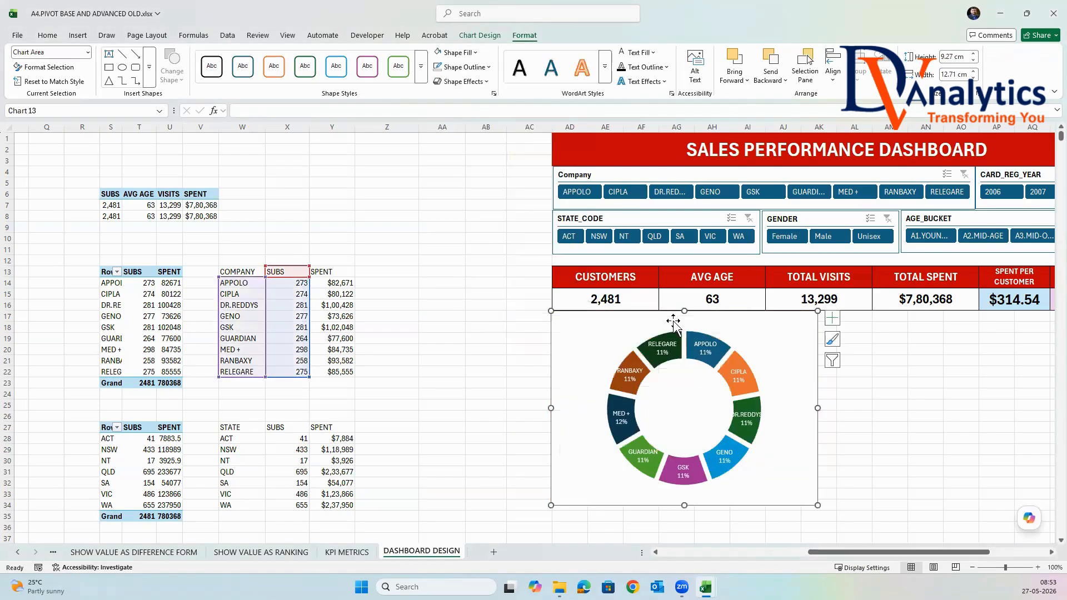
Move the doughnut chart down two rows below the KPI values and widen it to about 13.43 cm.
{"action": "left_click_drag", "start_coordinate": [745, 313], "coordinate": [748, 315]}
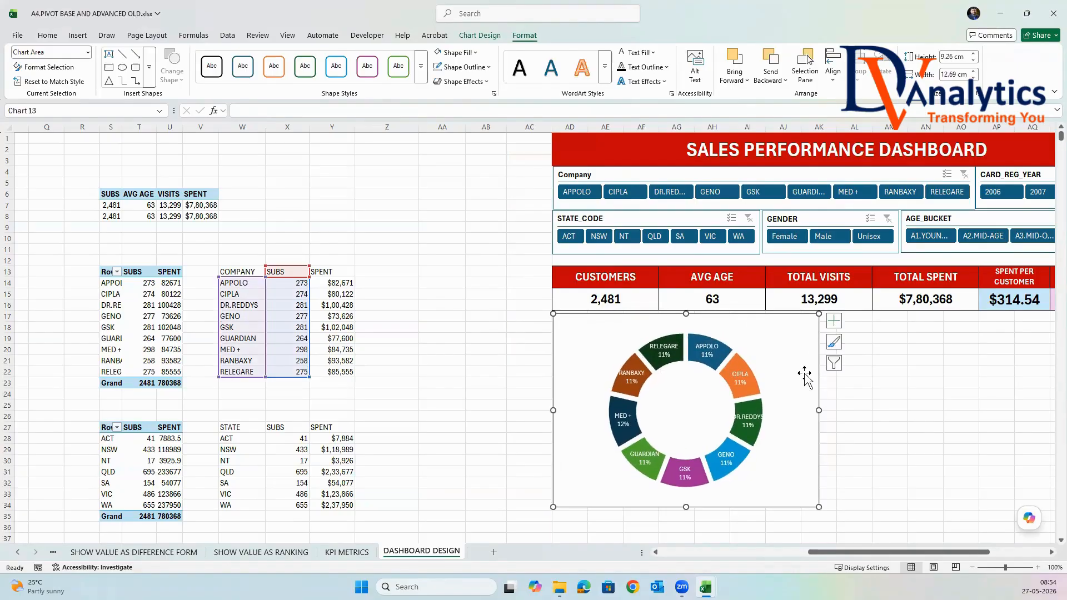
{"action": "left_click_drag", "start_coordinate": [795, 366], "coordinate": [794, 380]}
{"action": "scroll", "coordinate": [963, 425], "scroll_direction": "down", "scroll_amount": 1}
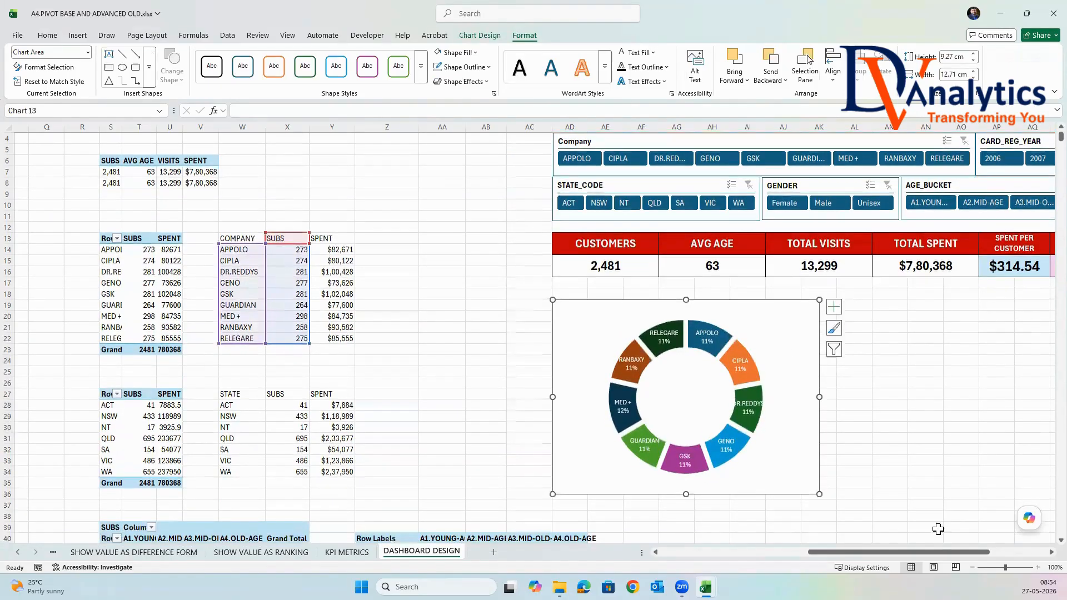
{"action": "left_click_drag", "start_coordinate": [943, 552], "coordinate": [979, 553]}
{"action": "left_click_drag", "start_coordinate": [623, 396], "coordinate": [639, 398]}
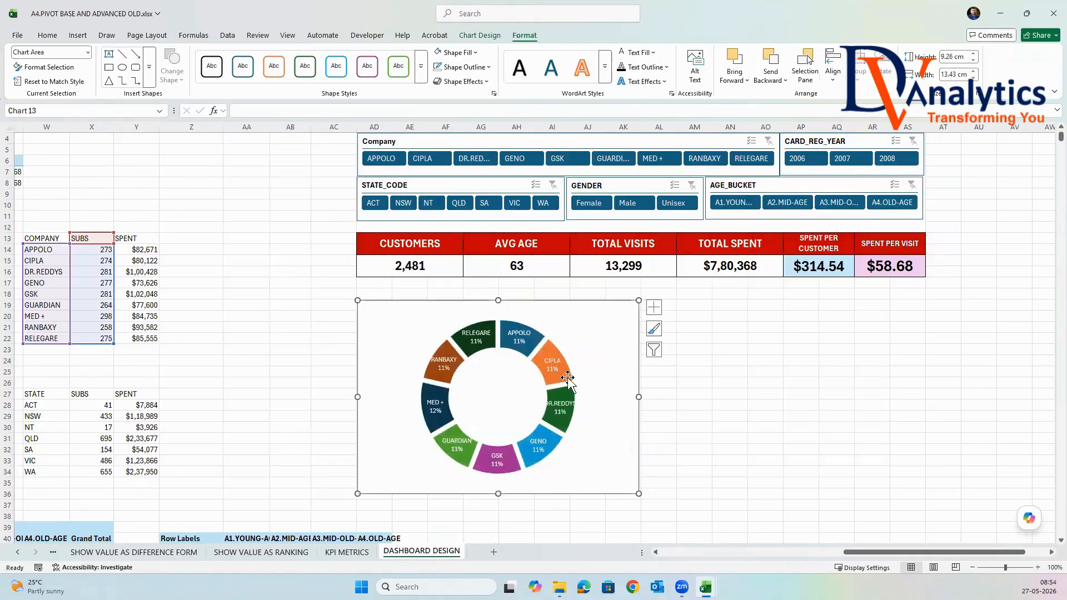
Merge and center AD17:AK18 above the doughnut chart and enter the heading SUBS BASE %.
{"action": "left_click_drag", "start_coordinate": [386, 282], "coordinate": [621, 295]}
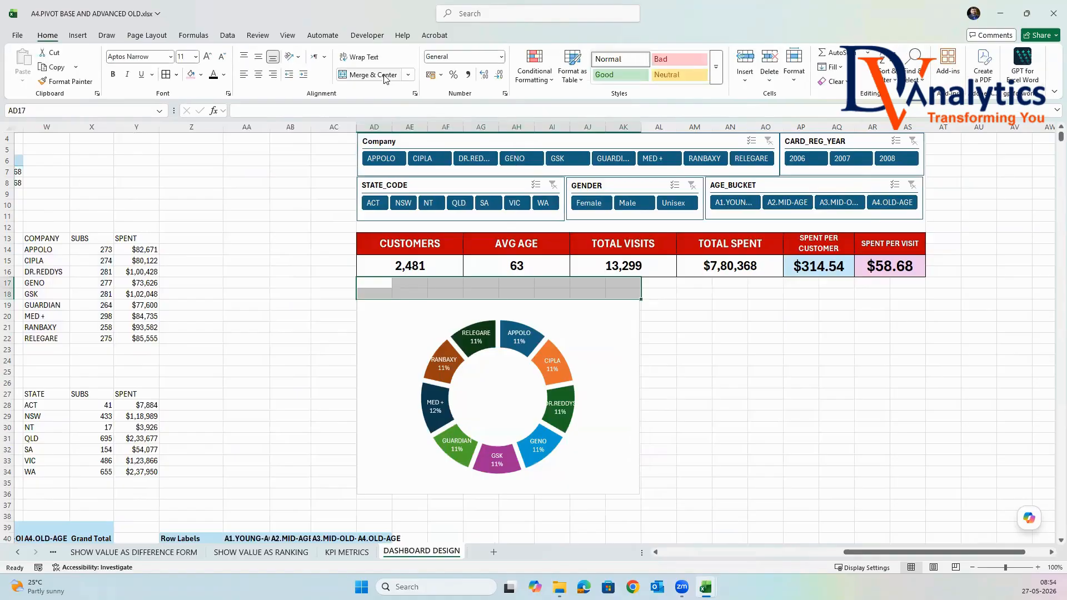
{"action": "left_click", "coordinate": [372, 74]}
{"action": "type", "text": "SU"}
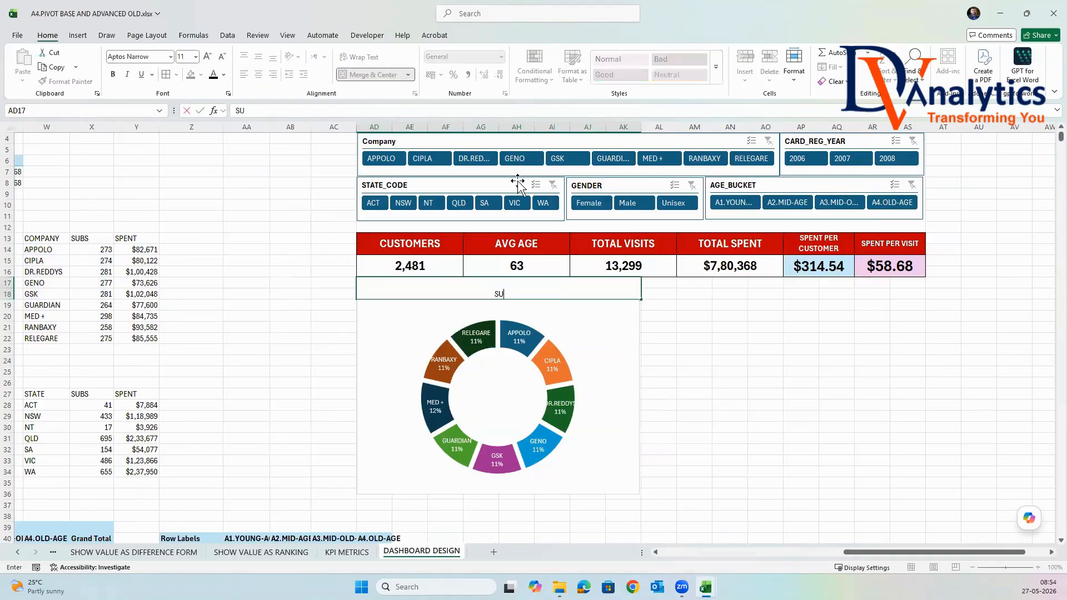
{"action": "type", "text": "BS BASE %"}
{"action": "left_click", "coordinate": [776, 383]}
Format the SUBS BASE % heading with red fill, white bold text, middle alignment and font size 22.
{"action": "left_click", "coordinate": [586, 282]}
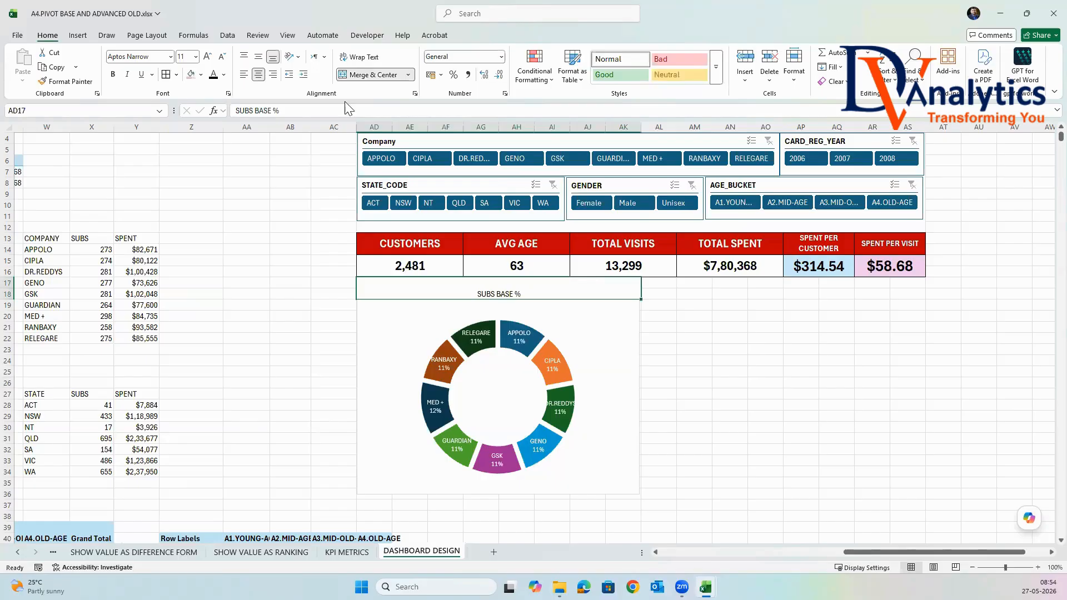
{"action": "left_click", "coordinate": [201, 74]}
{"action": "left_click", "coordinate": [216, 259]}
{"action": "left_click", "coordinate": [224, 75]}
{"action": "left_click", "coordinate": [215, 148]}
{"action": "key", "text": "ctrl+b"}
{"action": "left_click", "coordinate": [259, 57]}
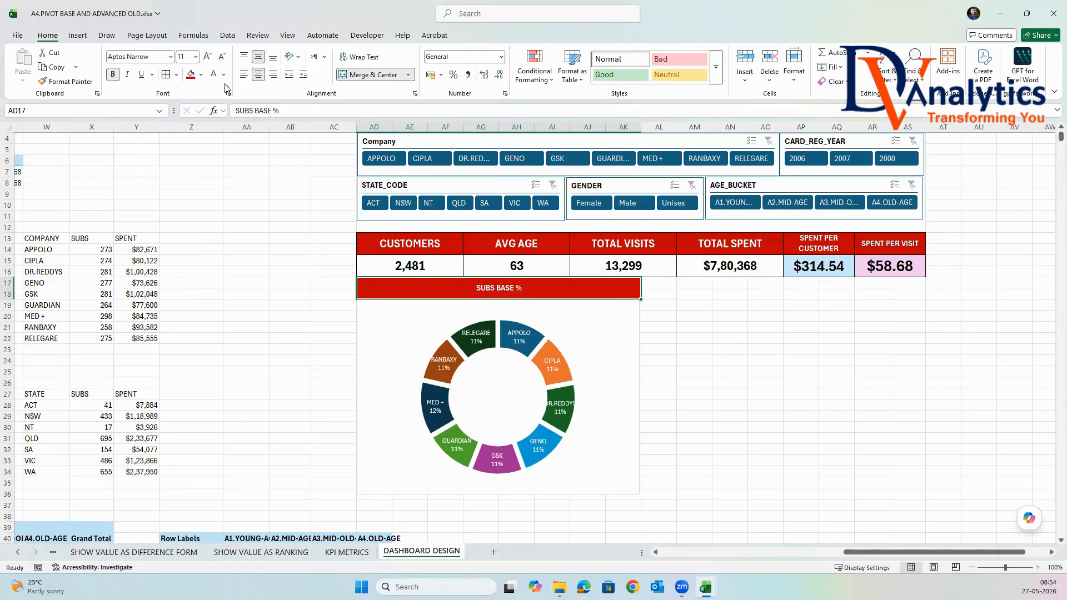
{"action": "left_click", "coordinate": [196, 57]}
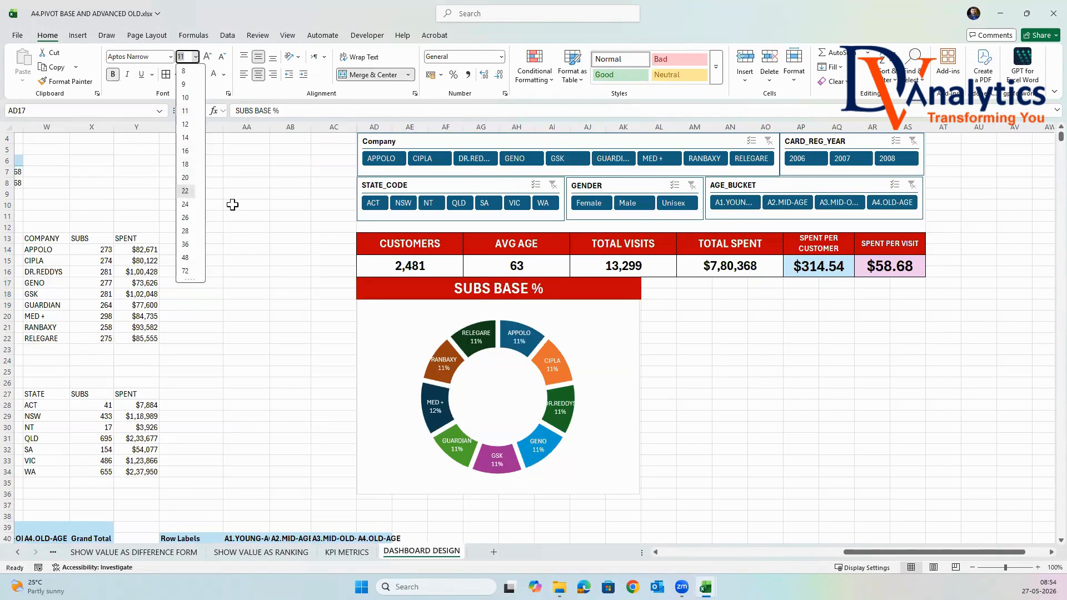
{"action": "left_click", "coordinate": [186, 190]}
{"action": "left_click", "coordinate": [693, 360]}
{"action": "left_click", "coordinate": [615, 400]}
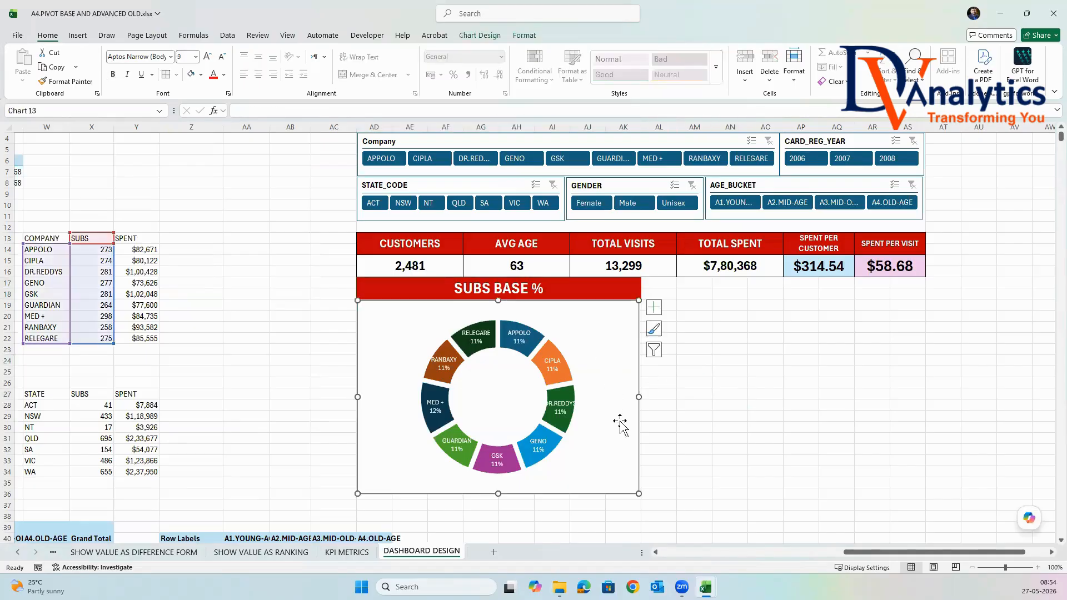
{"action": "left_click", "coordinate": [729, 404]}
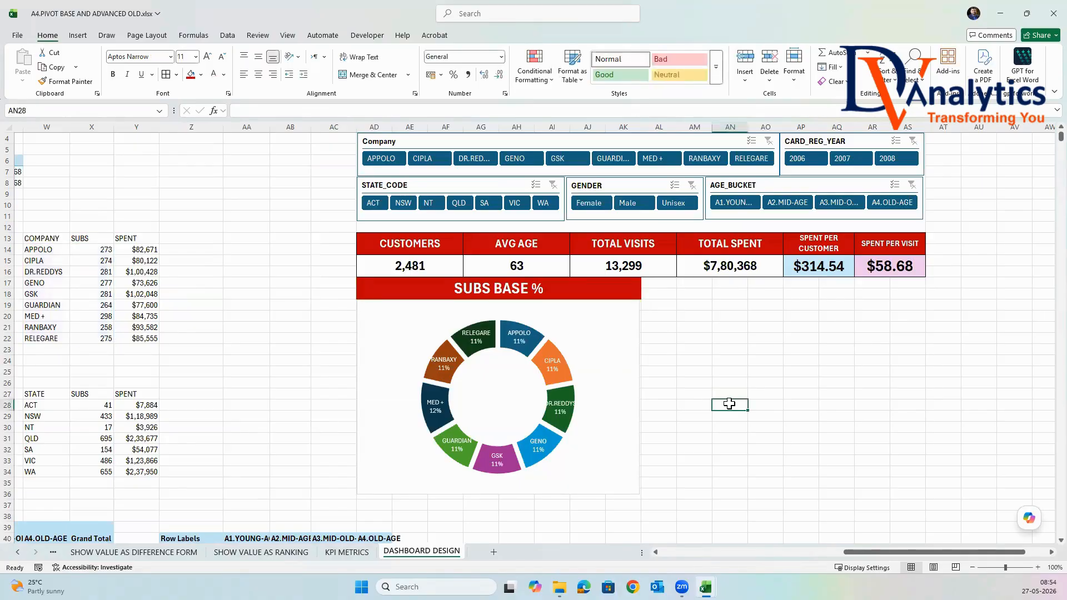
Insert a clustered column chart from the COMPANY, SUBS and SPENT table in W13:Y22.
{"action": "left_click_drag", "start_coordinate": [878, 552], "coordinate": [825, 553]}
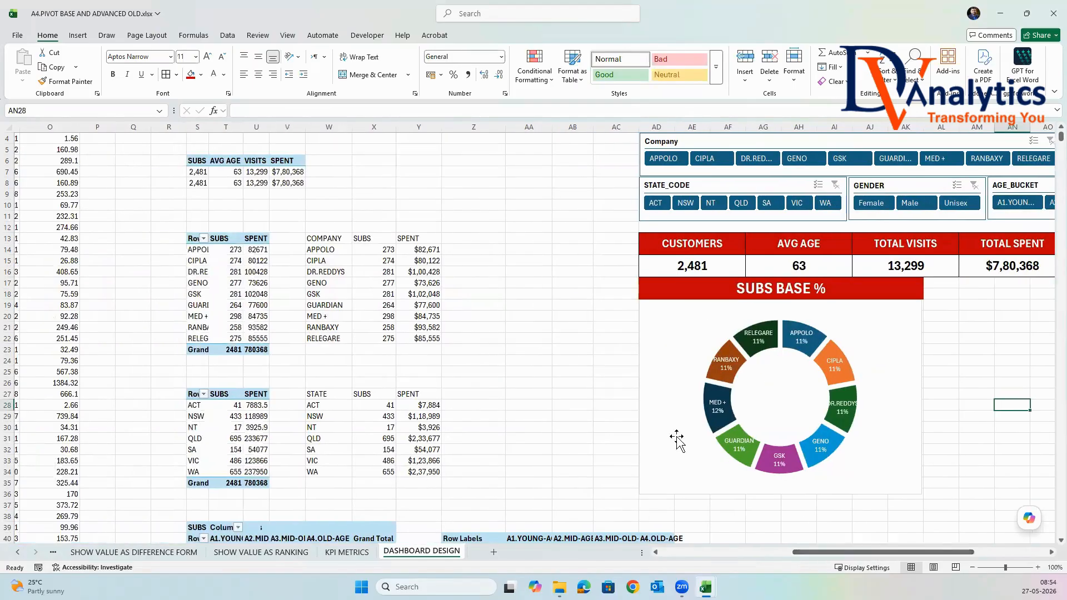
{"action": "left_click_drag", "start_coordinate": [329, 239], "coordinate": [431, 338]}
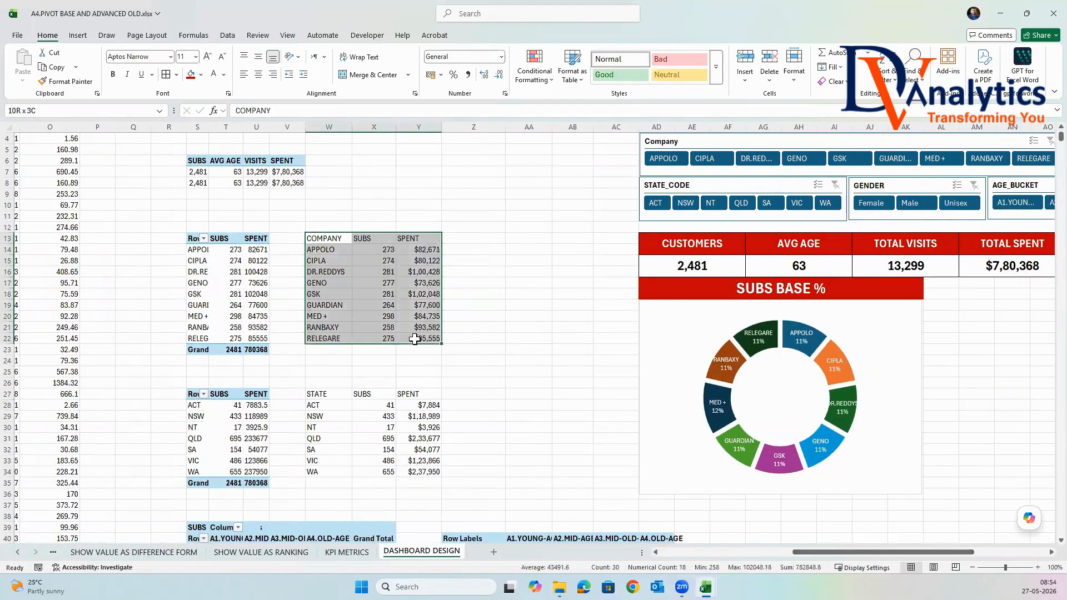
{"action": "left_click", "coordinate": [78, 36]}
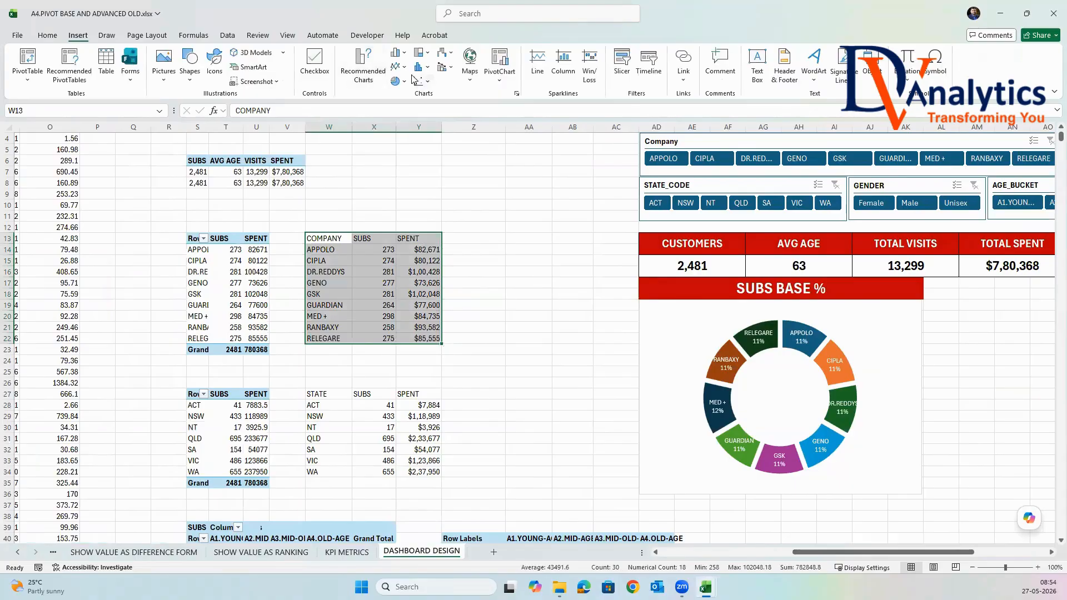
{"action": "left_click", "coordinate": [403, 57]}
{"action": "left_click", "coordinate": [484, 132]}
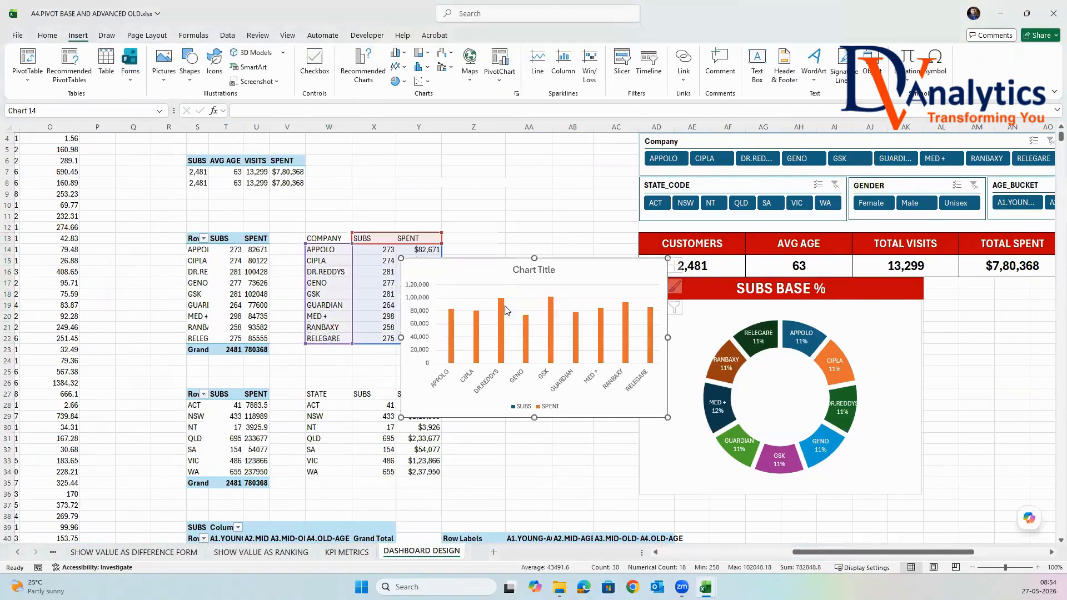
Change the column chart to a combo with SUBS as Clustered Column and SPENT as Line with Markers on the secondary axis.
{"action": "right_click", "coordinate": [522, 298]}
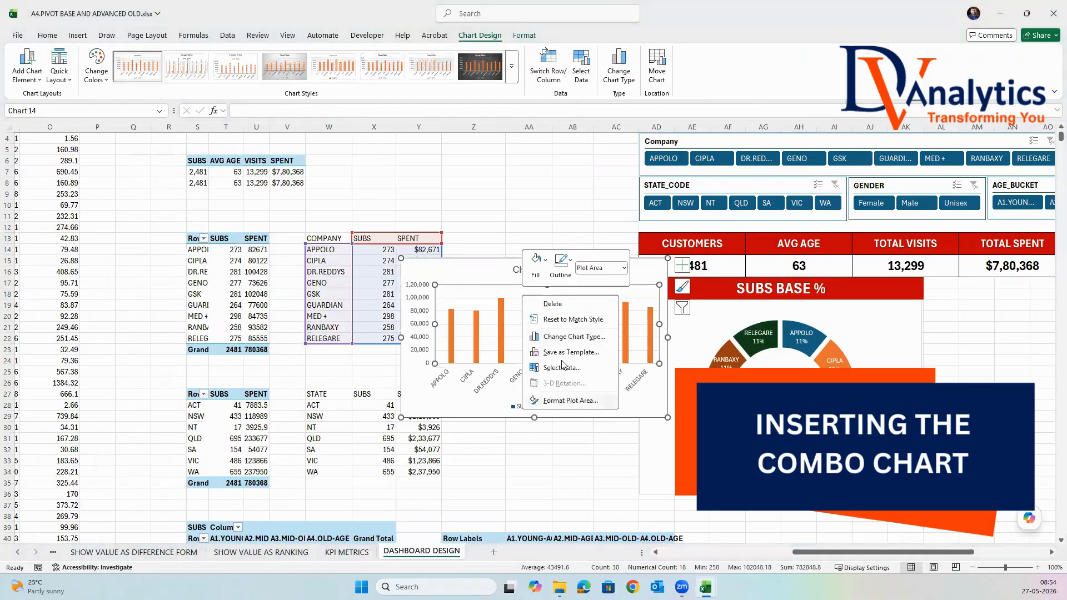
{"action": "left_click", "coordinate": [568, 338]}
{"action": "left_click", "coordinate": [413, 411]}
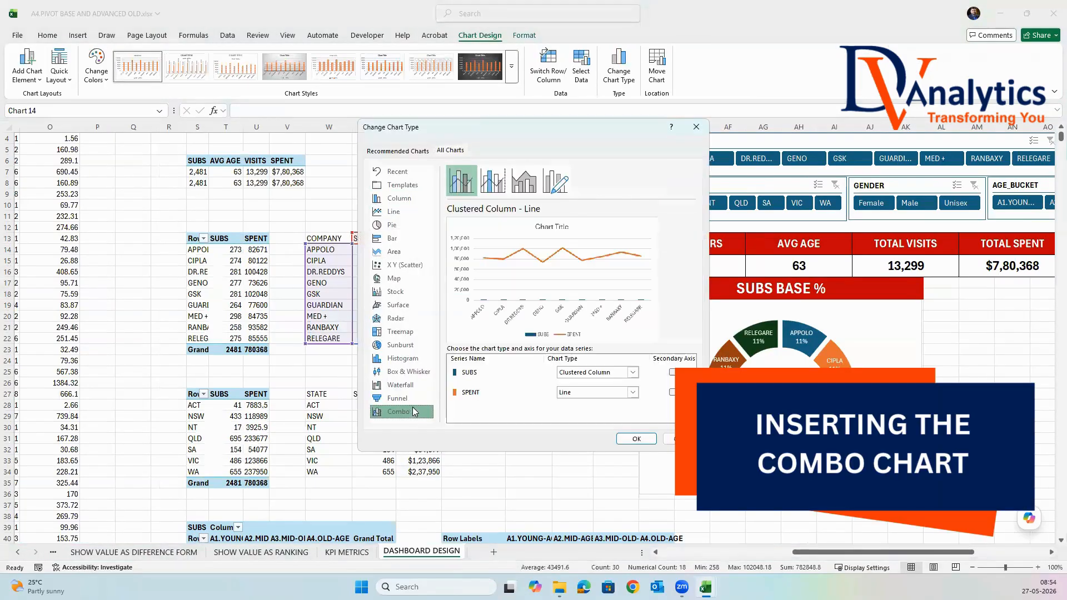
{"action": "left_click", "coordinate": [636, 392]}
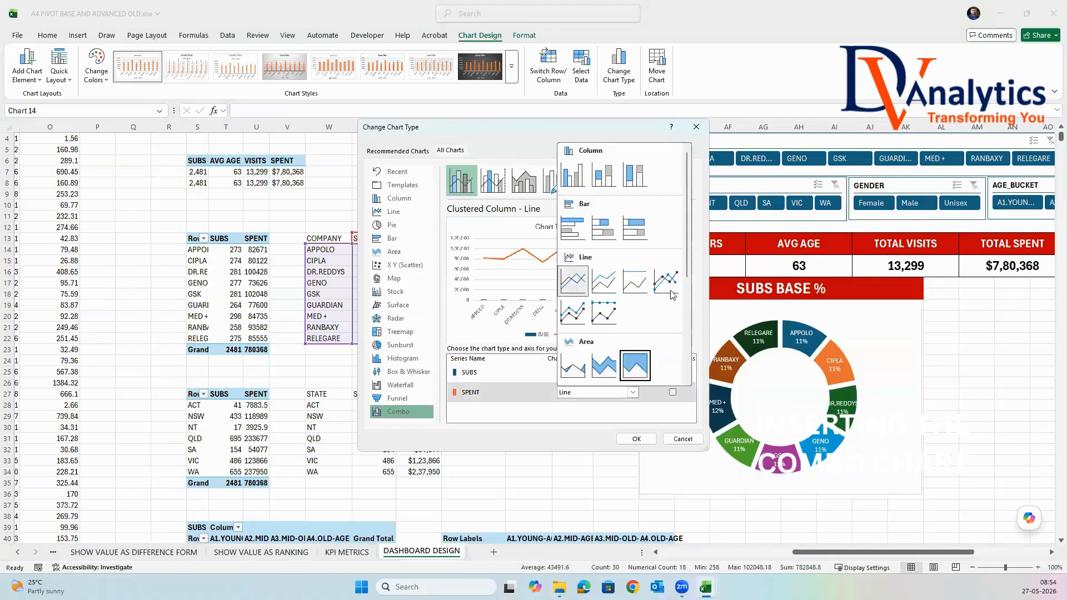
{"action": "left_click", "coordinate": [573, 290]}
{"action": "left_click", "coordinate": [635, 374]}
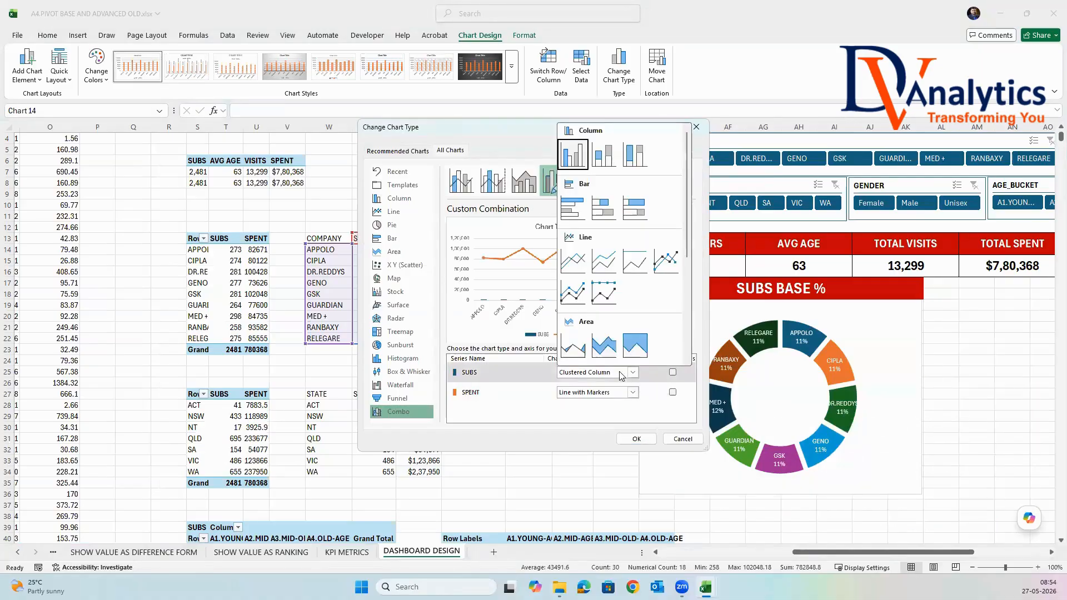
{"action": "left_click", "coordinate": [575, 156]}
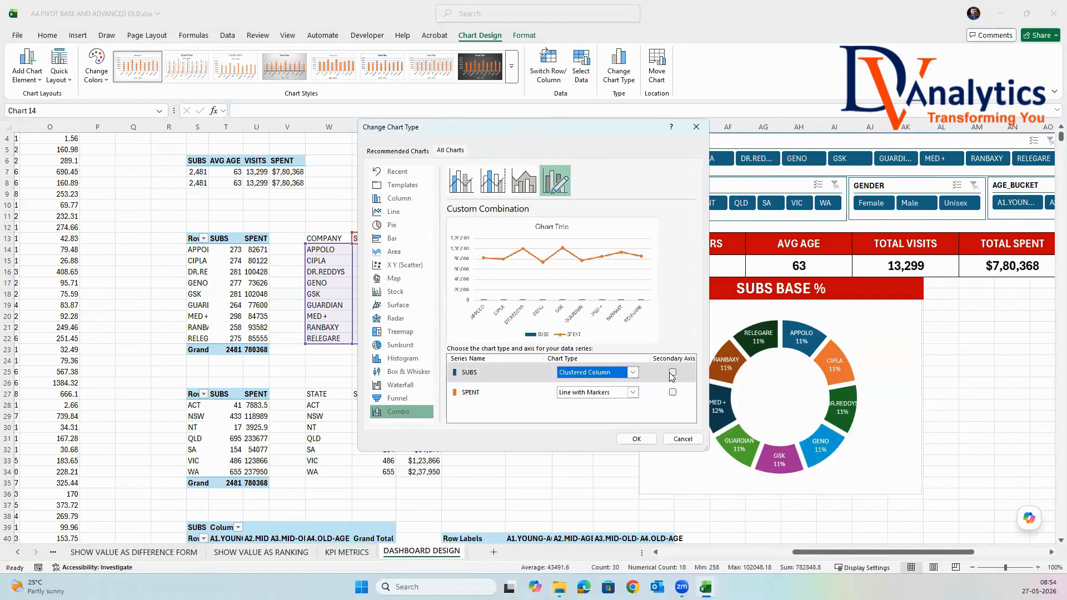
{"action": "left_click", "coordinate": [673, 392]}
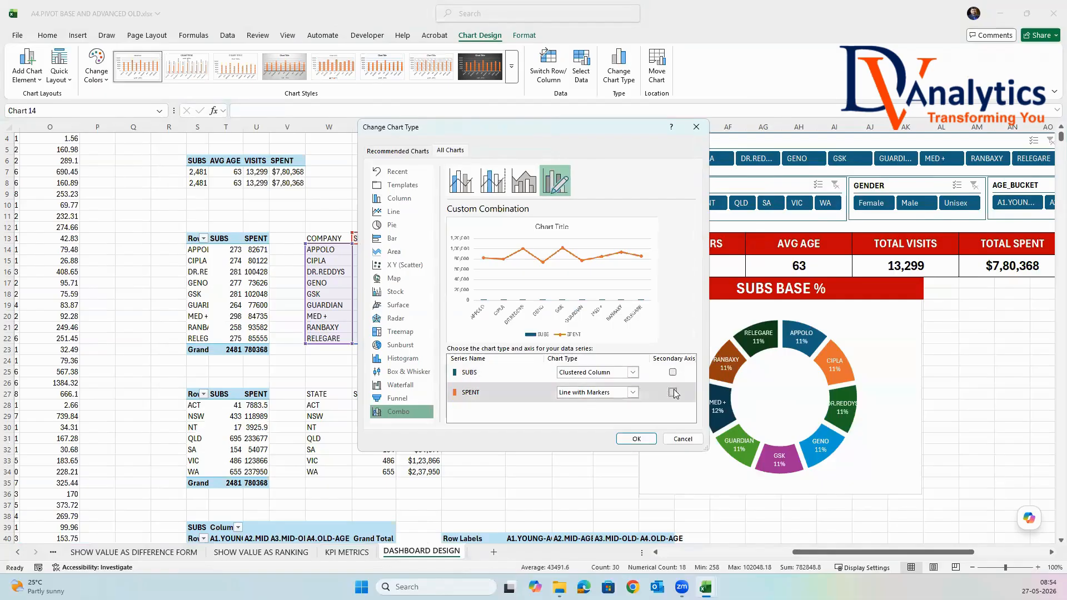
{"action": "left_click", "coordinate": [623, 439]}
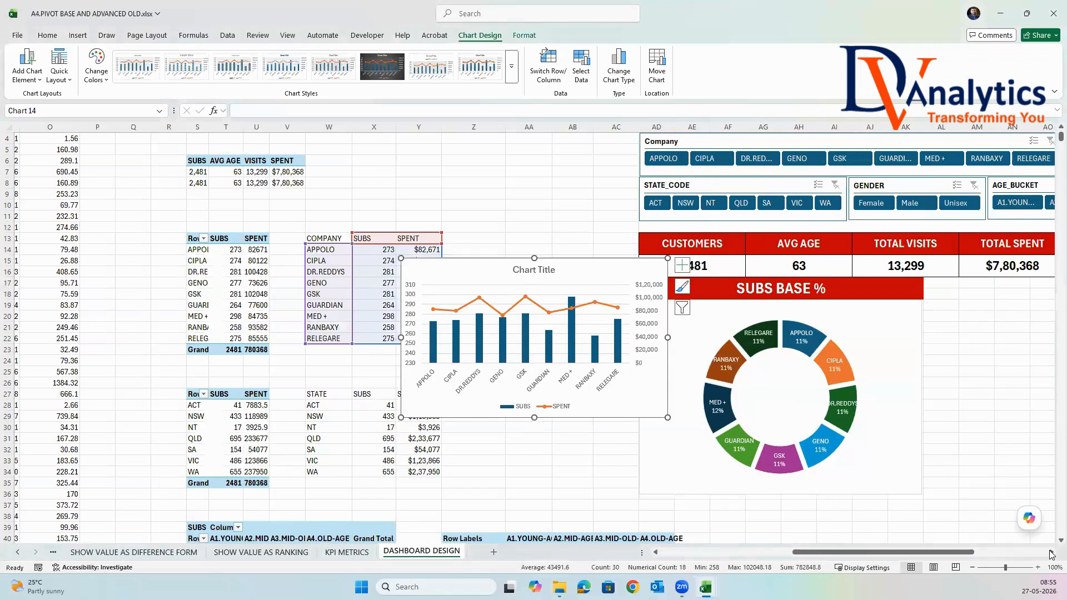
Place the combo chart beside the doughnut chart and resize it to about 9.28 by 13.41 cm, matching the dashboard's edge.
{"action": "scroll", "coordinate": [1049, 555], "scroll_direction": "right", "scroll_amount": 10}
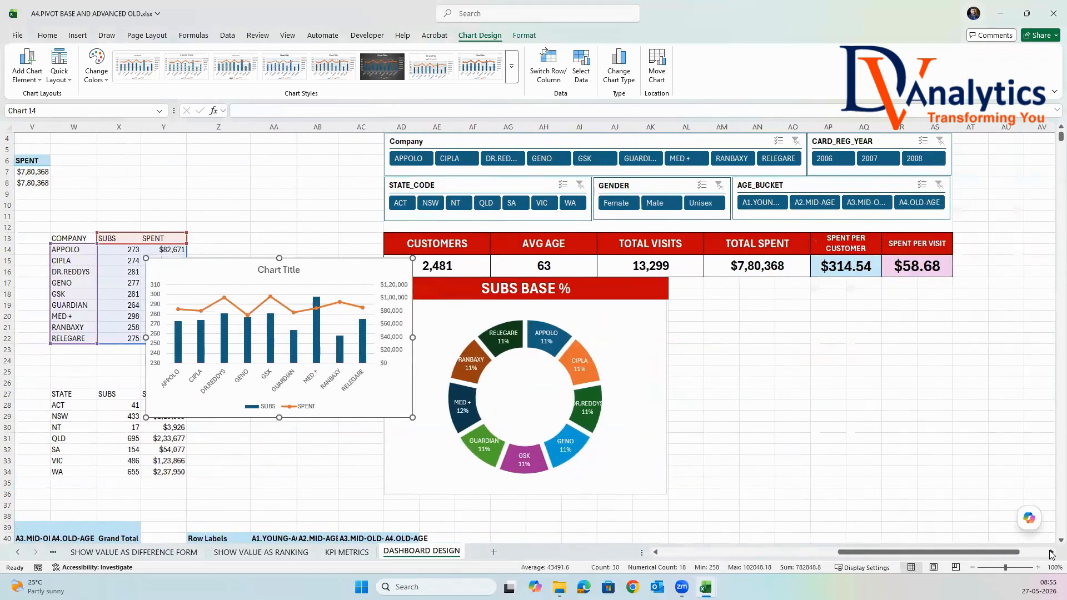
{"action": "left_click", "coordinate": [1050, 555]}
{"action": "mouse_move", "coordinate": [216, 257]}
{"action": "left_mouse_down"}
{"action": "mouse_move", "coordinate": [757, 300]}
{"action": "mouse_move", "coordinate": [740, 300]}
{"action": "left_mouse_up"}
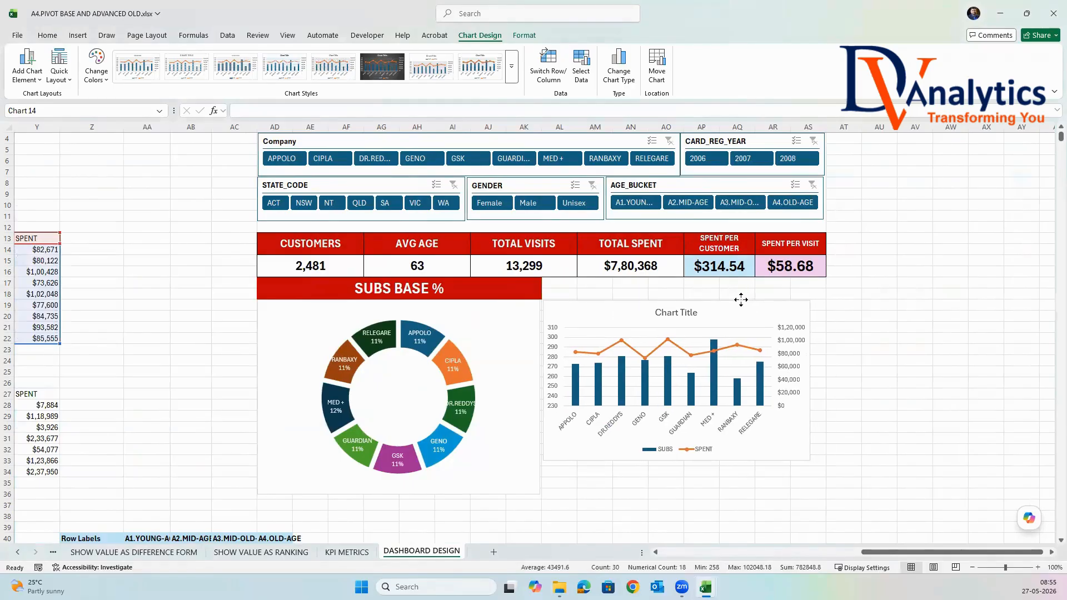
{"action": "left_click_drag", "start_coordinate": [811, 381], "coordinate": [825, 380]}
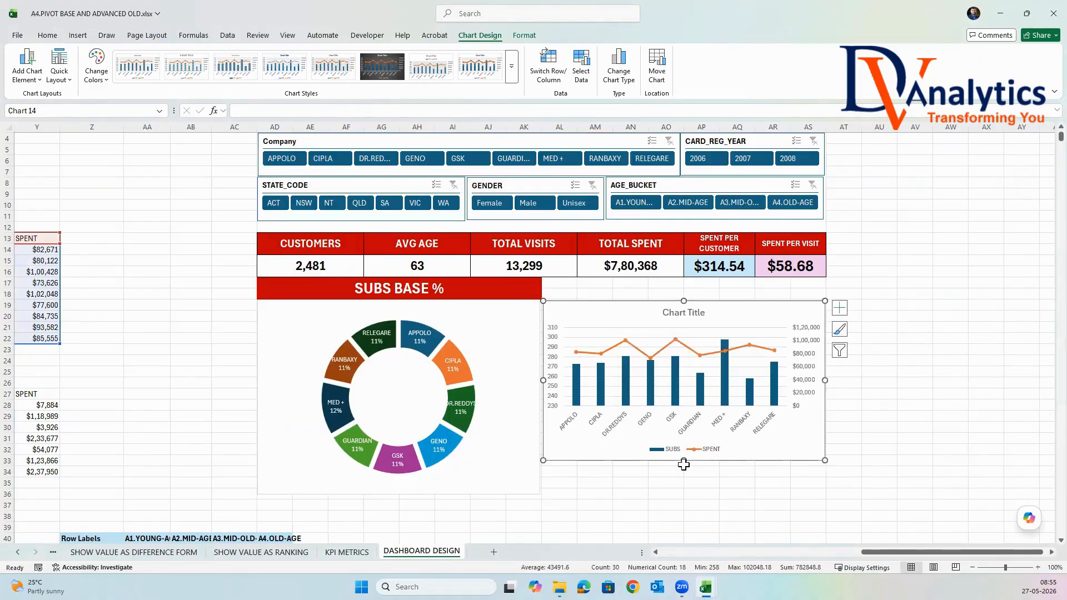
{"action": "left_click_drag", "start_coordinate": [685, 460], "coordinate": [682, 491]}
Merge and center AL17:AS18 above the combo chart and copy the SUBS BASE % heading into it.
{"action": "left_click_drag", "start_coordinate": [561, 283], "coordinate": [800, 293]}
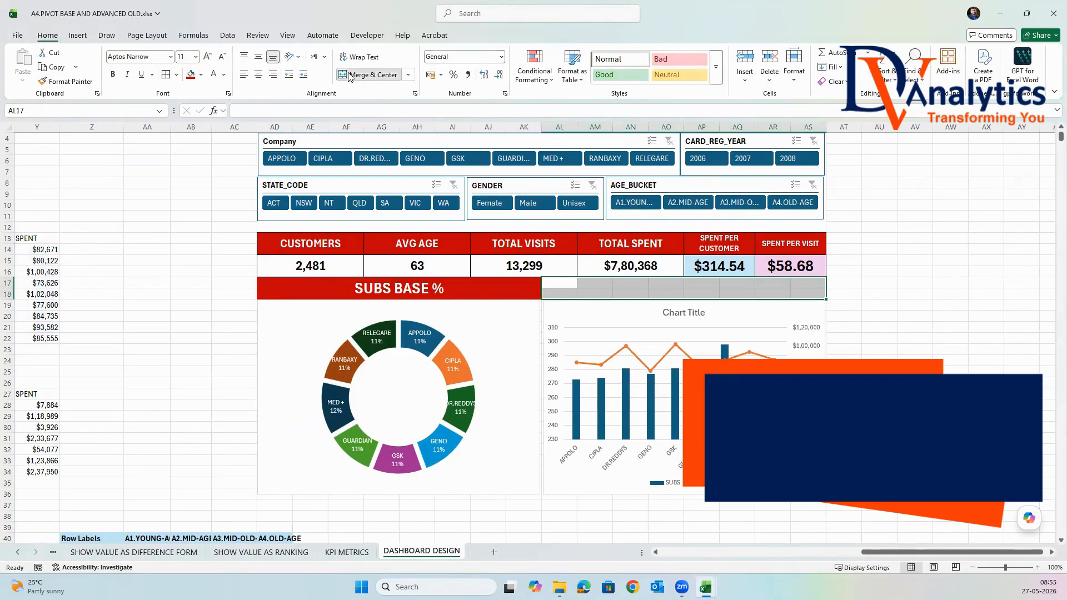
{"action": "left_click", "coordinate": [358, 75]}
{"action": "left_click", "coordinate": [417, 289]}
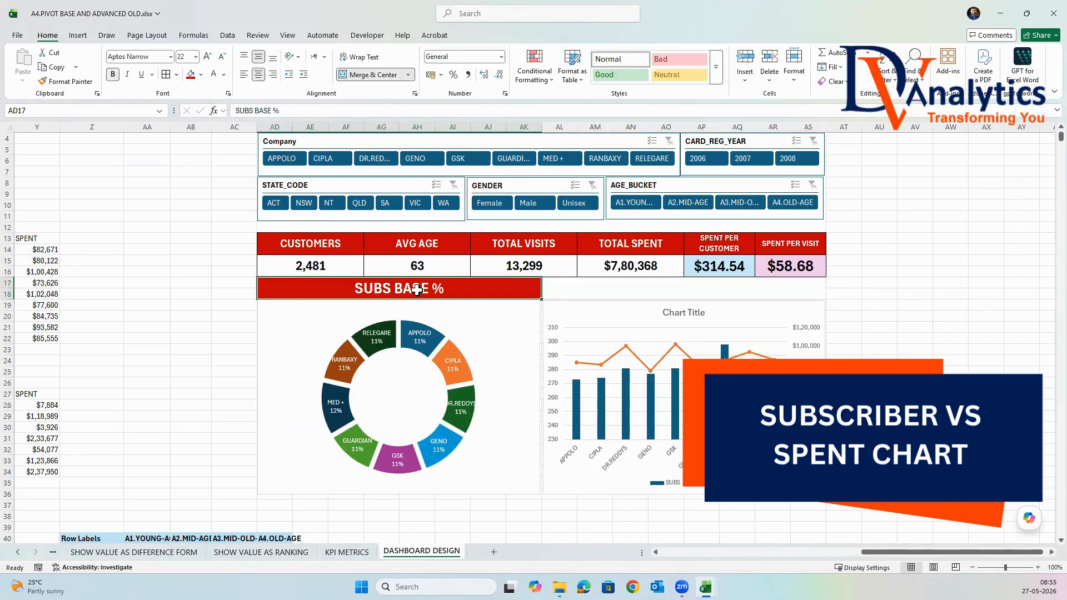
{"action": "key", "text": "ctrl+c"}
{"action": "left_click", "coordinate": [559, 283]}
{"action": "key", "text": "ctrl+v"}
Change the heading above the combo chart to SUBS (#) VS SPENT ($).
{"action": "double_click", "coordinate": [697, 287]}
{"action": "left_click_drag", "start_coordinate": [631, 288], "coordinate": [581, 288]}
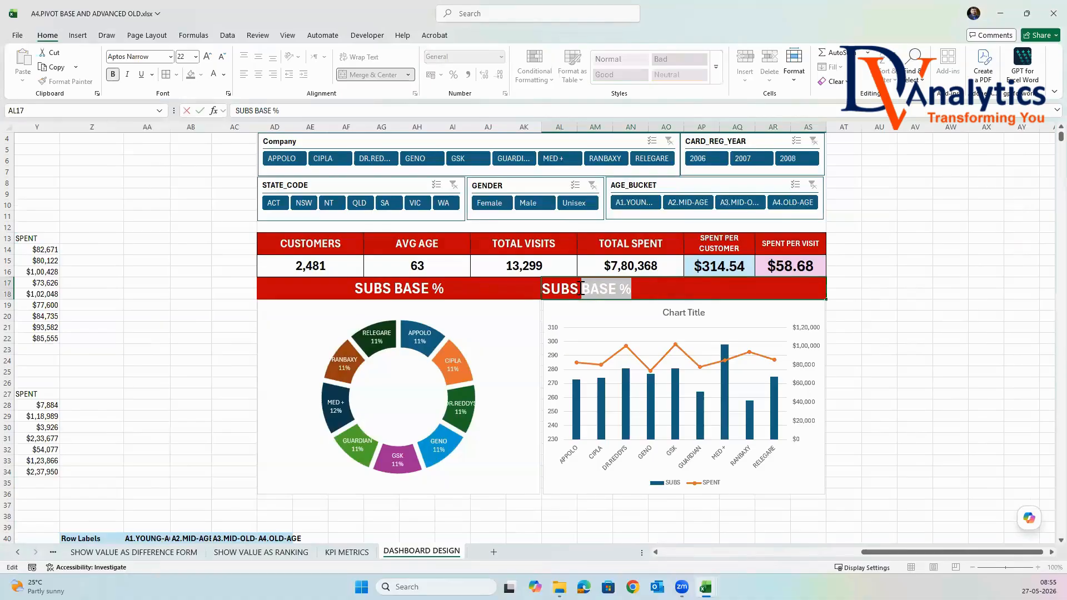
{"action": "key", "text": "BackSpace"}
{"action": "type", "text": "SP"}
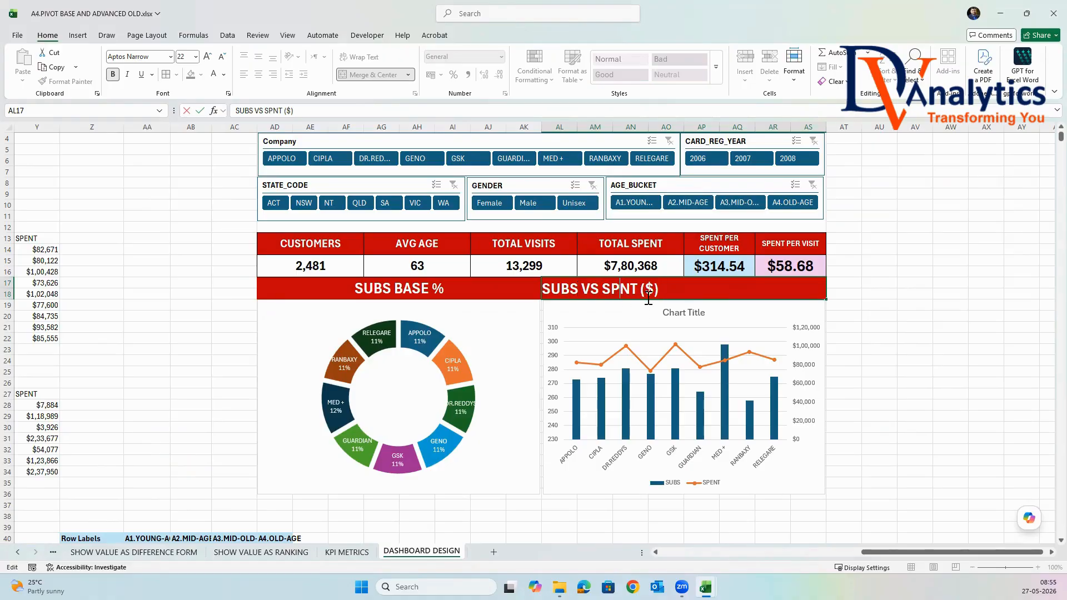
{"action": "type", "text": "E"}
{"action": "type", "text": " *"}
{"action": "key", "text": "BackSpace"}
{"action": "type", "text": "(#)"}
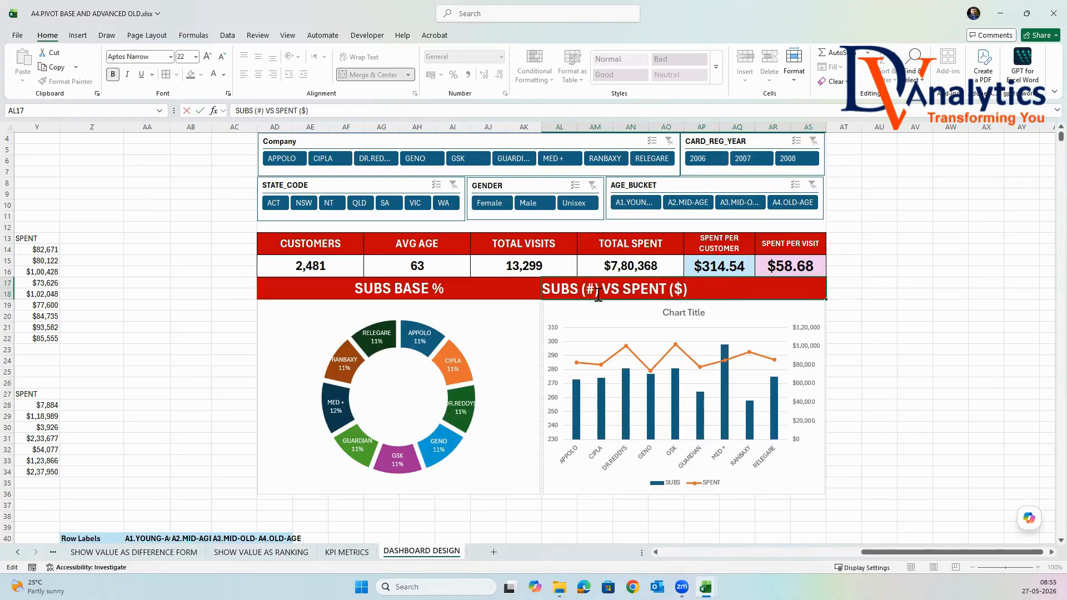
{"action": "left_click", "coordinate": [919, 371]}
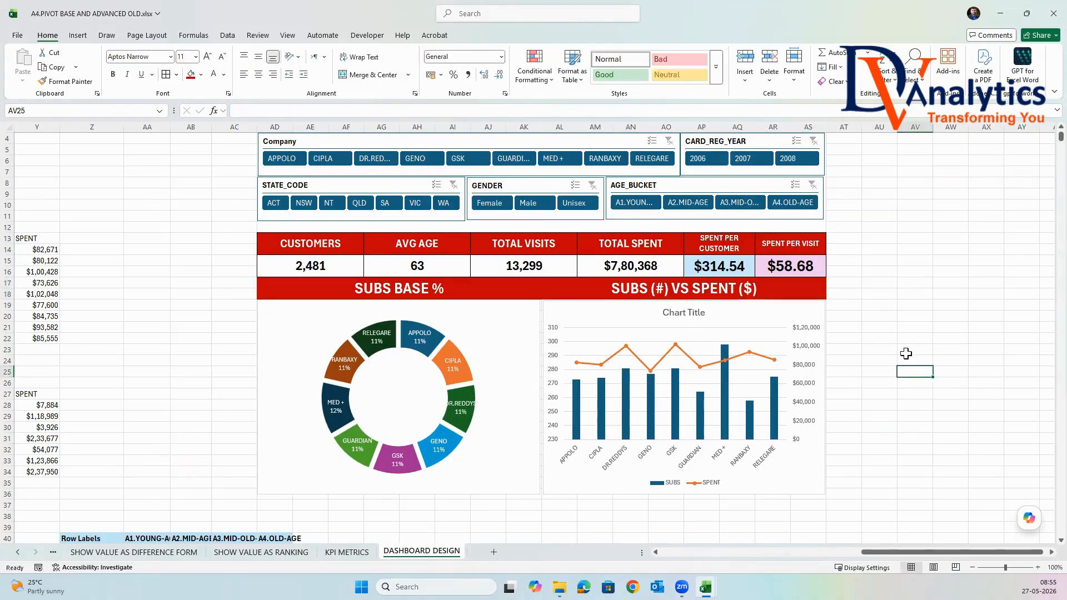
Delete the combo chart's title.
{"action": "scroll", "coordinate": [906, 354], "scroll_direction": "down", "scroll_amount": 1}
{"action": "left_click", "coordinate": [771, 313]}
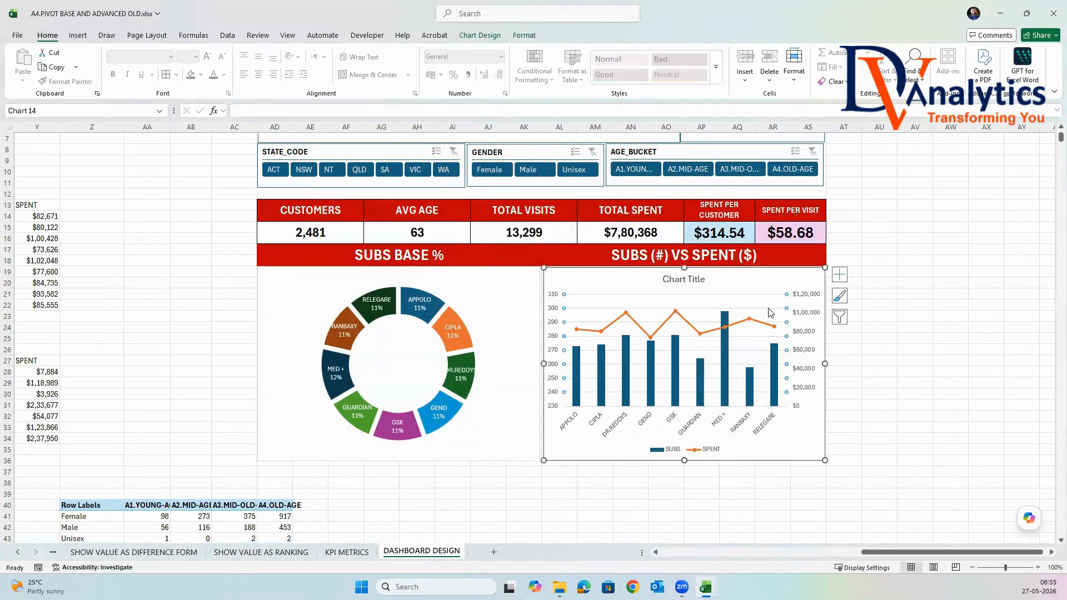
{"action": "left_click", "coordinate": [692, 285]}
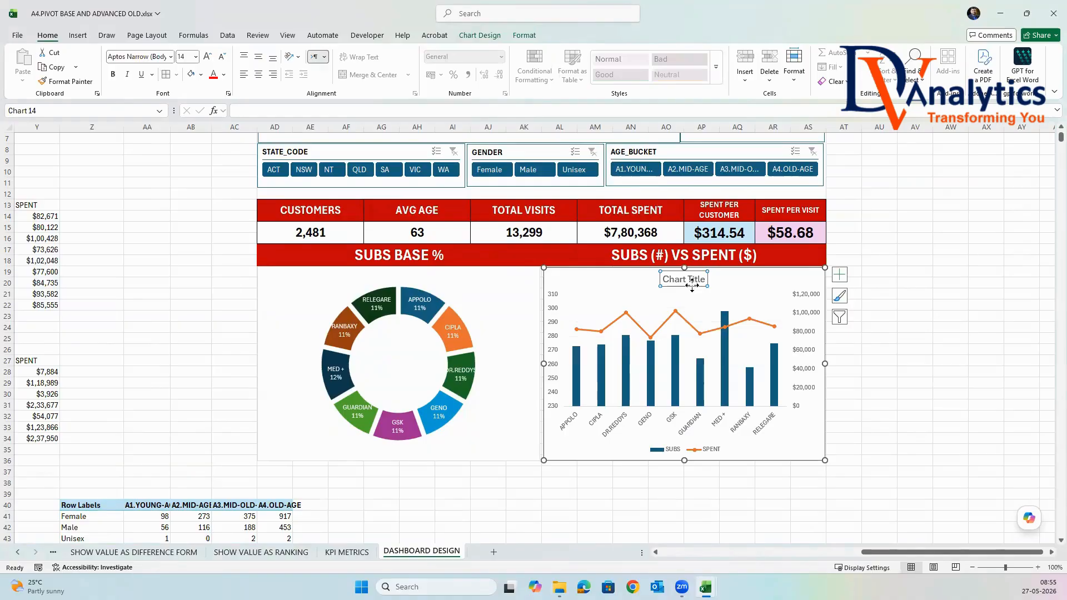
{"action": "key", "text": "Delete"}
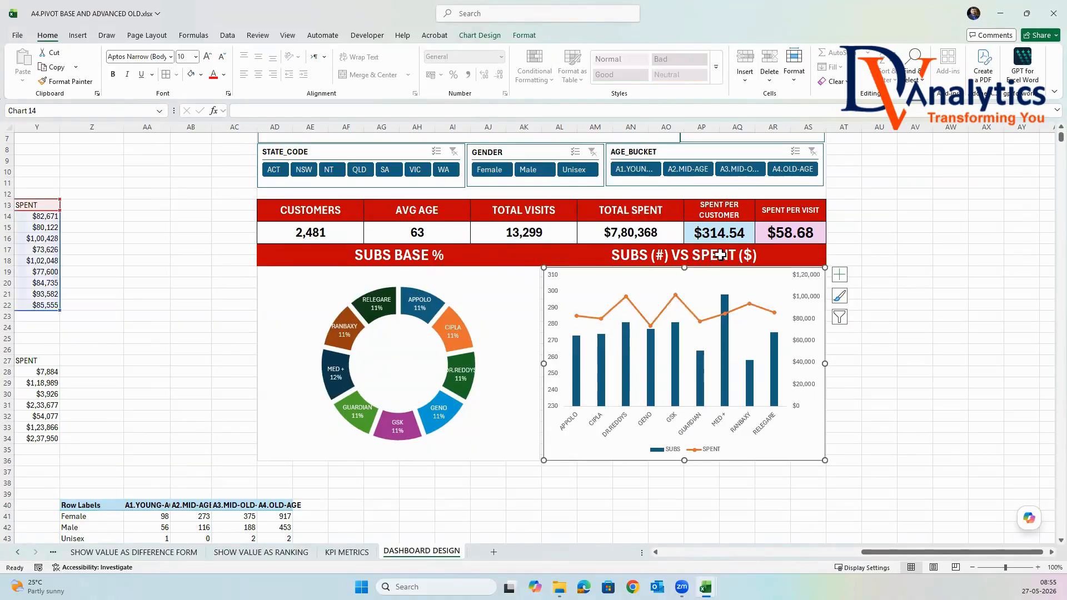
Make the combo chart's primary vertical axis labels white.
{"action": "left_click", "coordinate": [553, 313]}
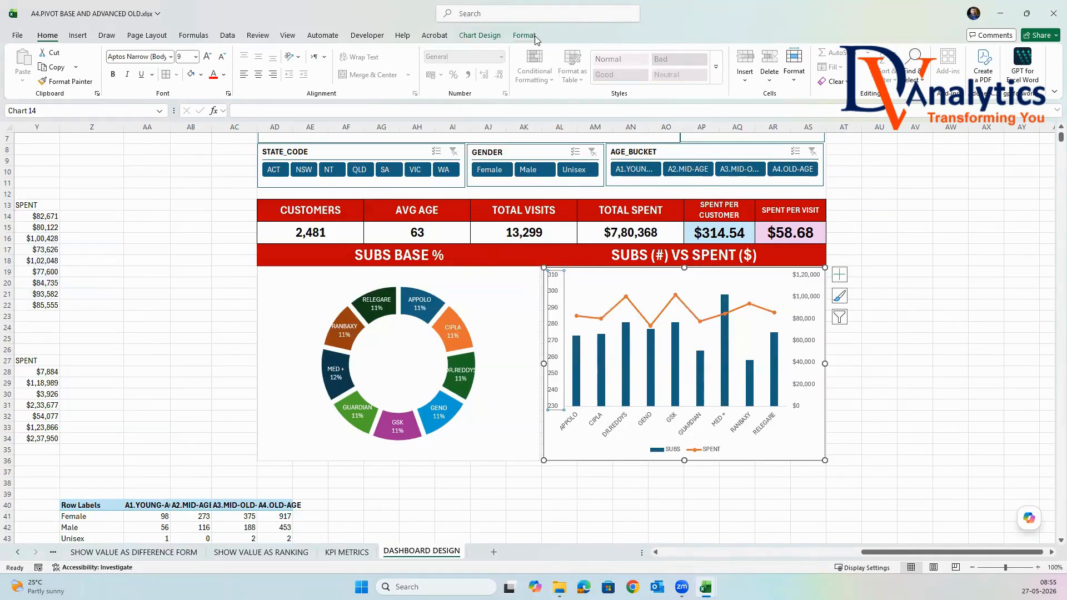
{"action": "left_click", "coordinate": [525, 35]}
{"action": "left_click", "coordinate": [622, 53]}
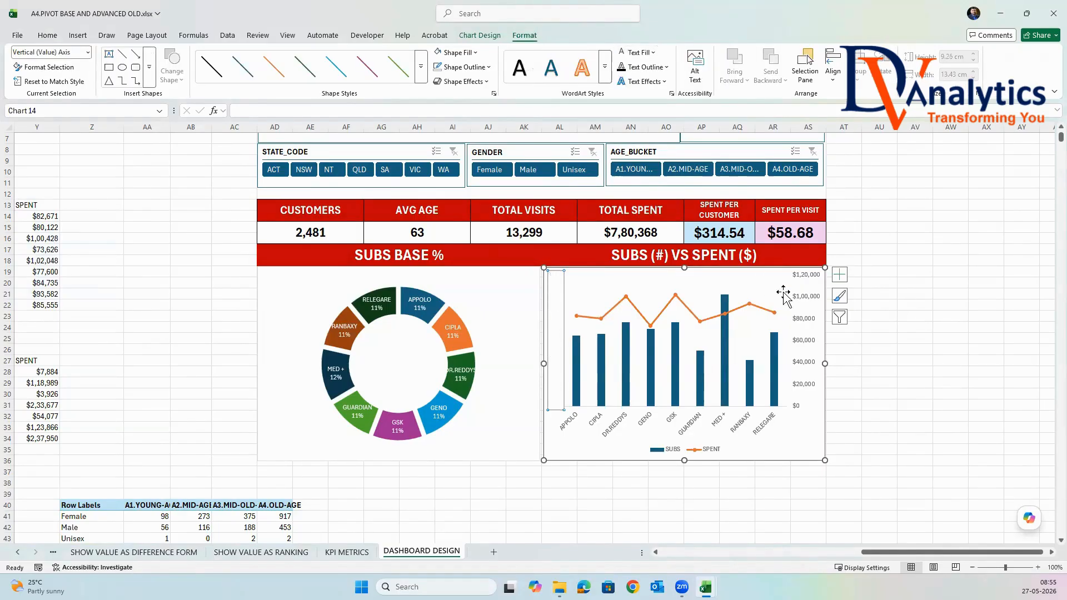
Set the combo chart's secondary vertical axis display units to 100000.
{"action": "left_click", "coordinate": [808, 302]}
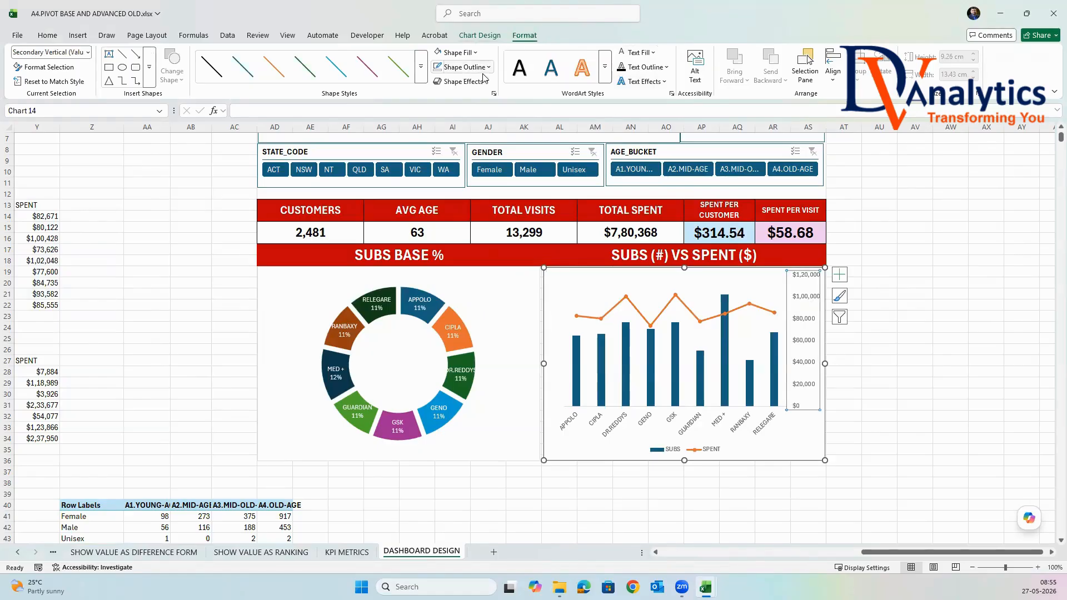
{"action": "right_click", "coordinate": [806, 298]}
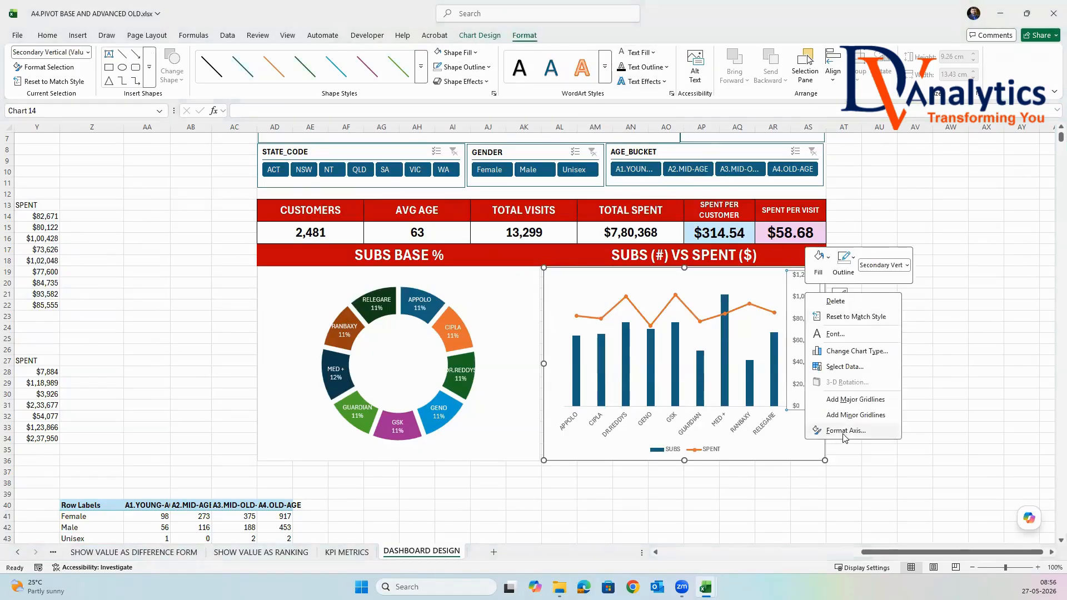
{"action": "left_click", "coordinate": [884, 431]}
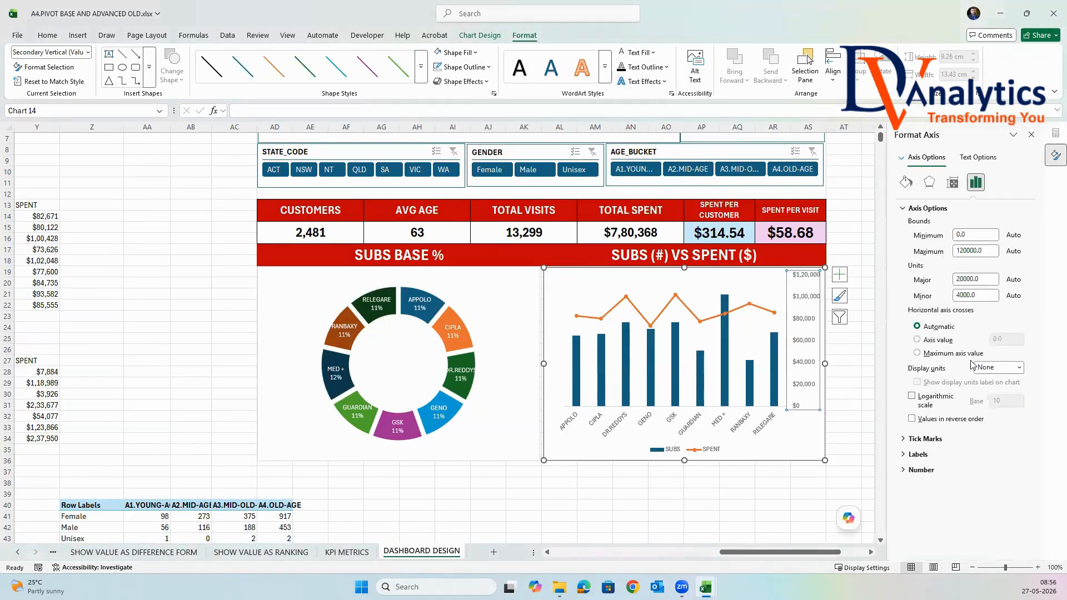
{"action": "left_click", "coordinate": [1018, 367]}
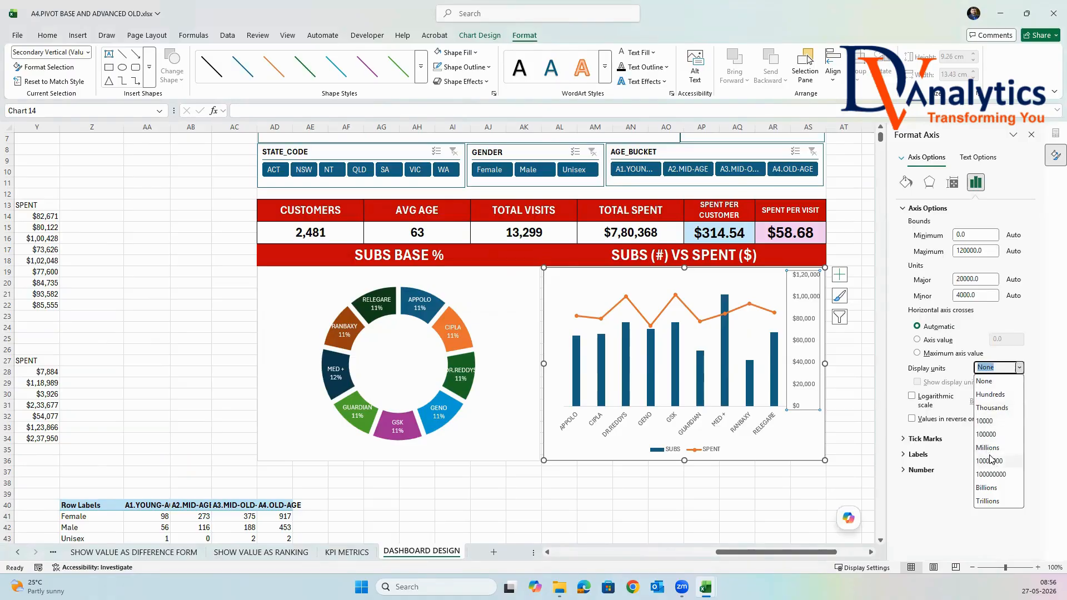
{"action": "left_click", "coordinate": [987, 435]}
{"action": "left_click", "coordinate": [857, 321]}
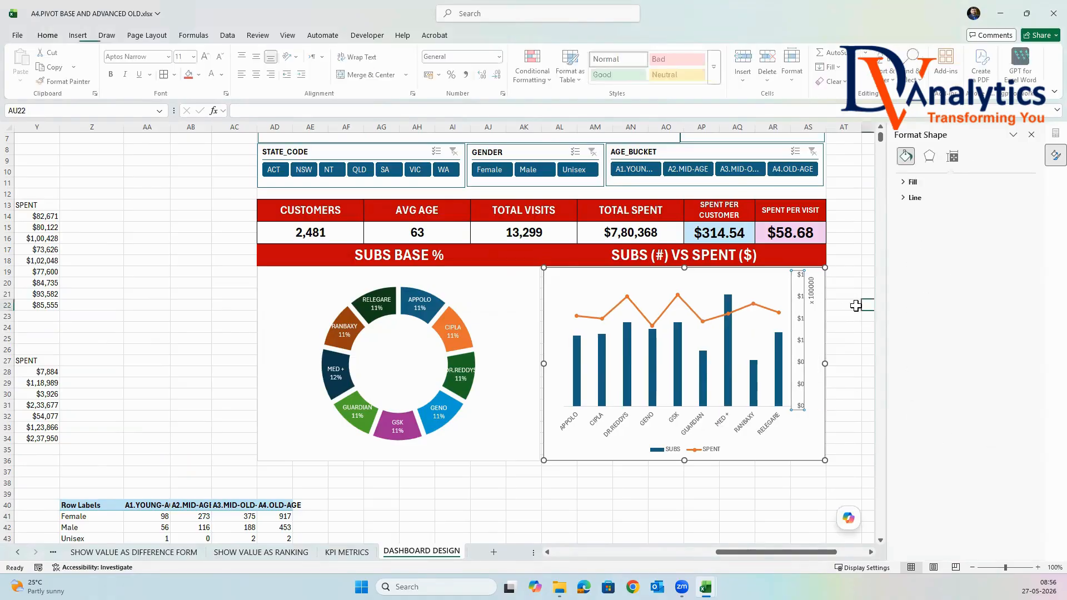
Make the combo chart's secondary vertical axis labels and its display units label white.
{"action": "left_click", "coordinate": [794, 262]}
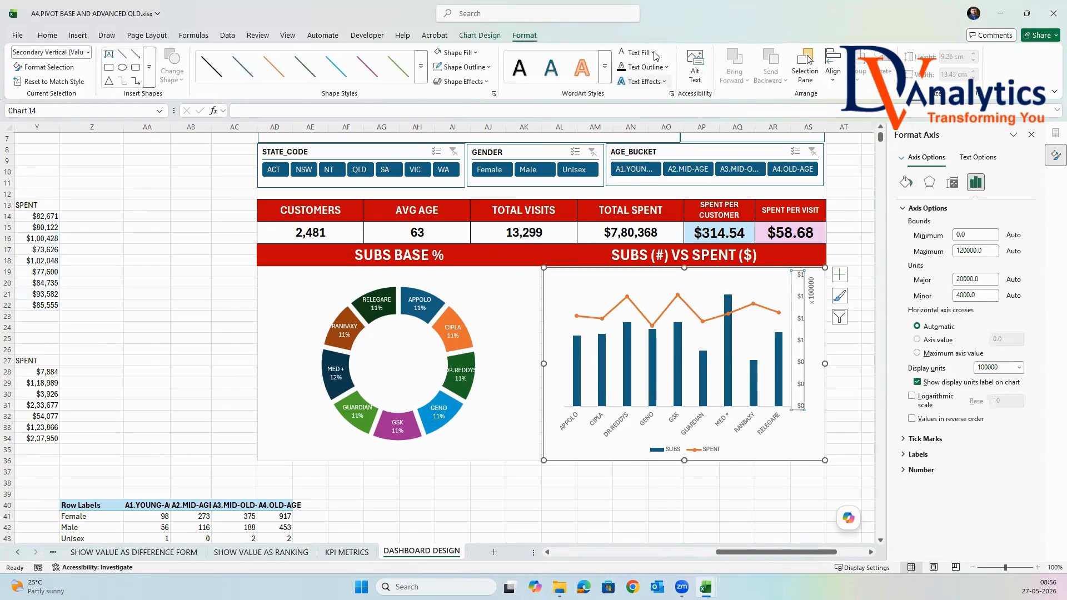
{"action": "left_click", "coordinate": [810, 290]}
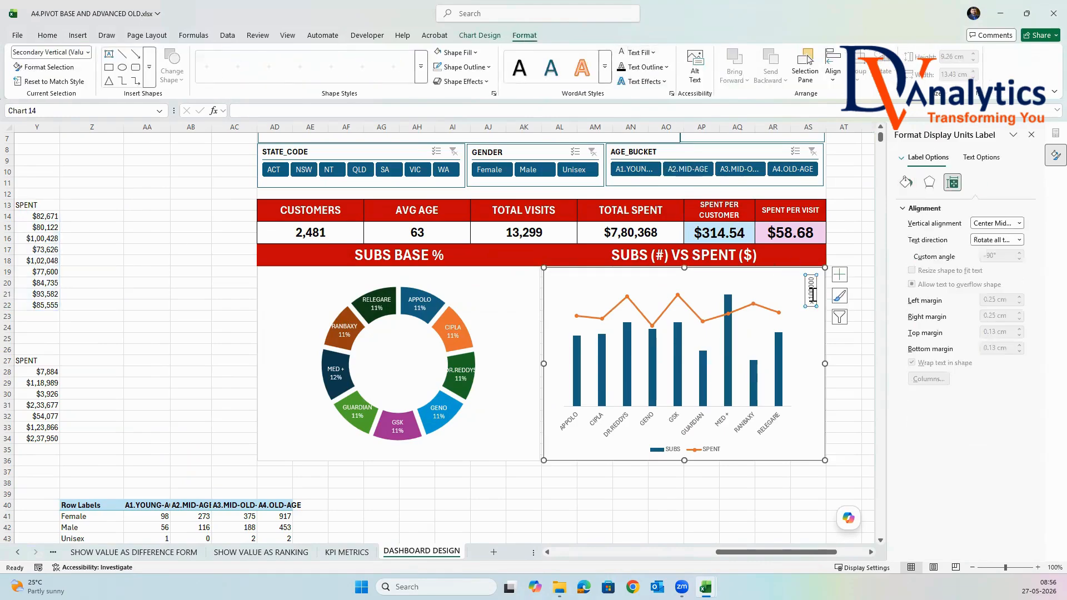
{"action": "left_click", "coordinate": [620, 56]}
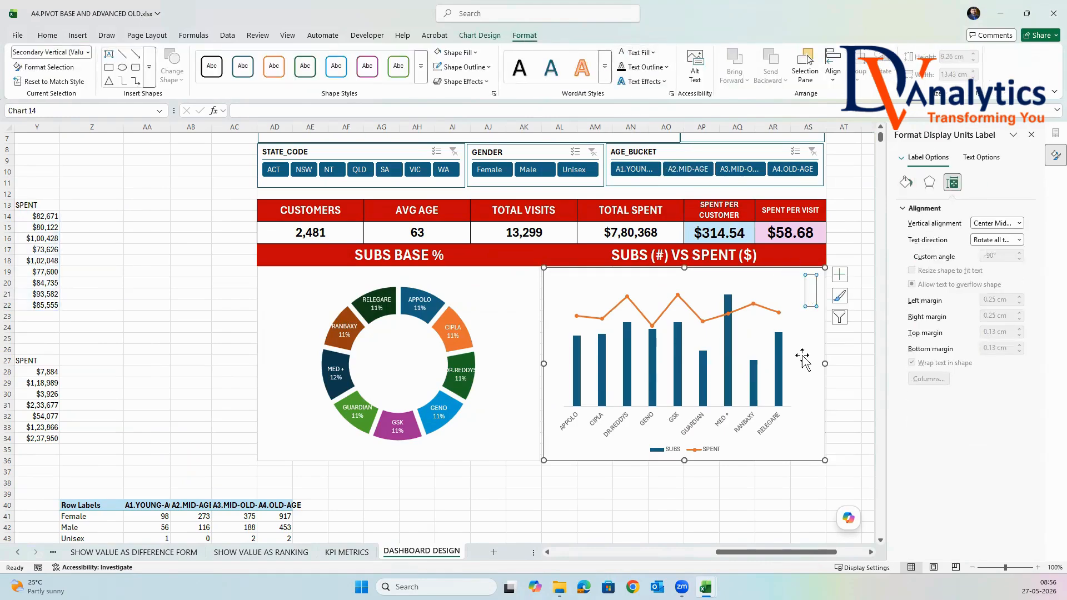
{"action": "left_click", "coordinate": [859, 368]}
Set the gap width of the combo chart's SUBS columns to 54%.
{"action": "left_click", "coordinate": [582, 392]}
{"action": "right_click", "coordinate": [578, 377]}
{"action": "left_click", "coordinate": [639, 503]}
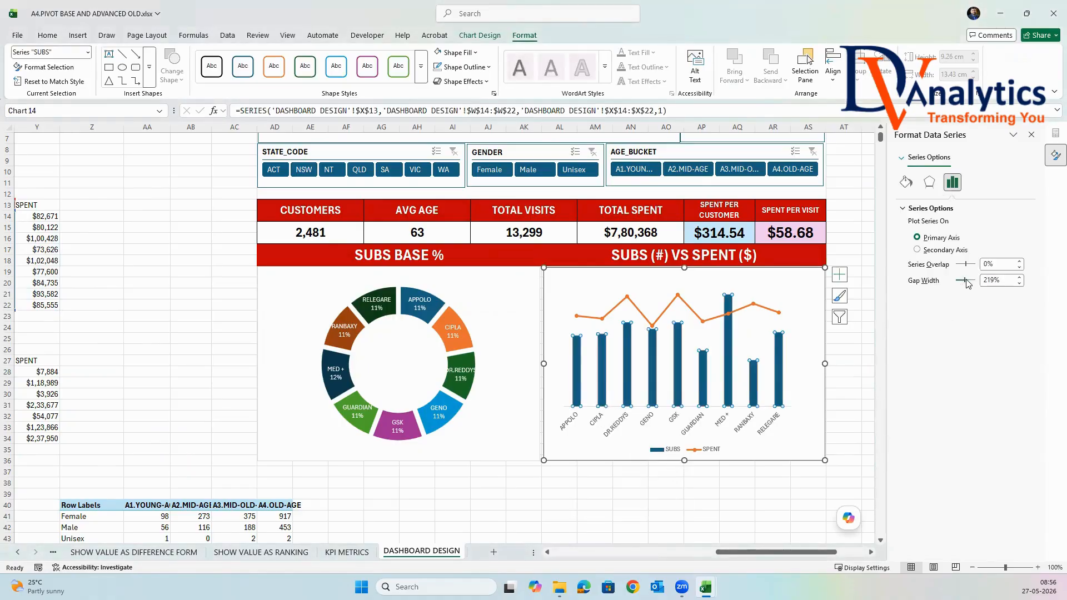
{"action": "left_click_drag", "start_coordinate": [963, 284], "coordinate": [958, 281]}
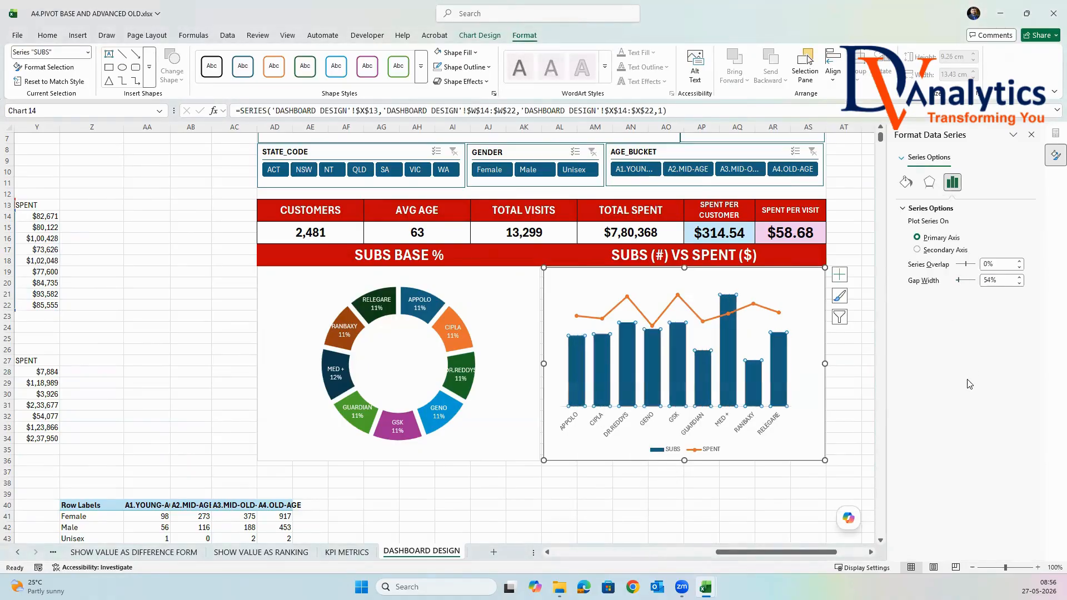
{"action": "left_click", "coordinate": [510, 521]}
{"action": "left_click", "coordinate": [844, 350]}
Fill only the MED+ column of the SUBS series with orange.
{"action": "left_click", "coordinate": [730, 330]}
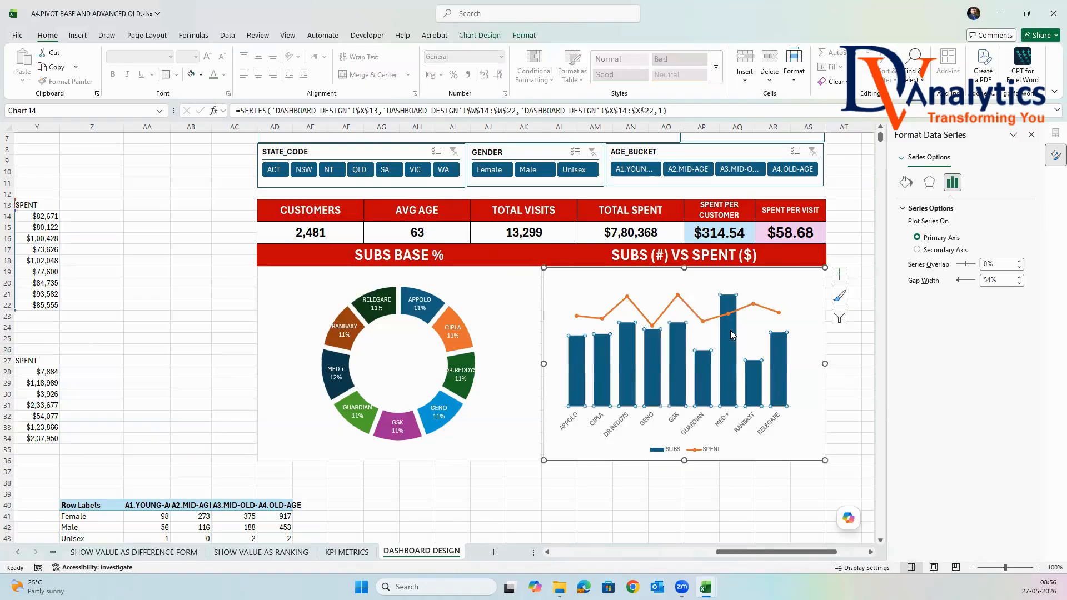
{"action": "left_click", "coordinate": [730, 330]}
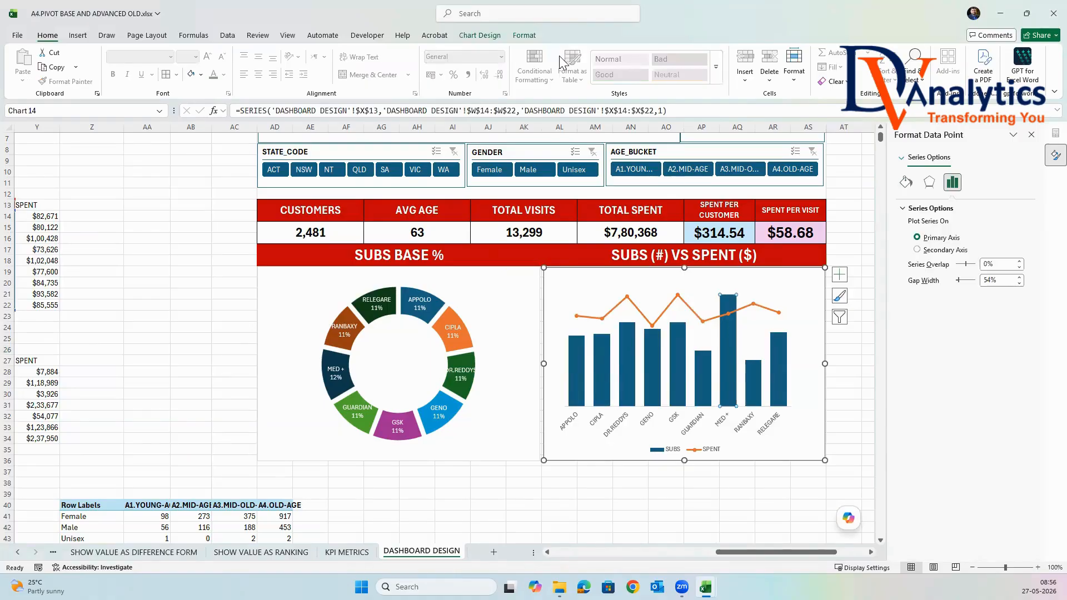
{"action": "left_click", "coordinate": [497, 38]}
{"action": "left_click", "coordinate": [523, 35]}
{"action": "left_click", "coordinate": [456, 52]}
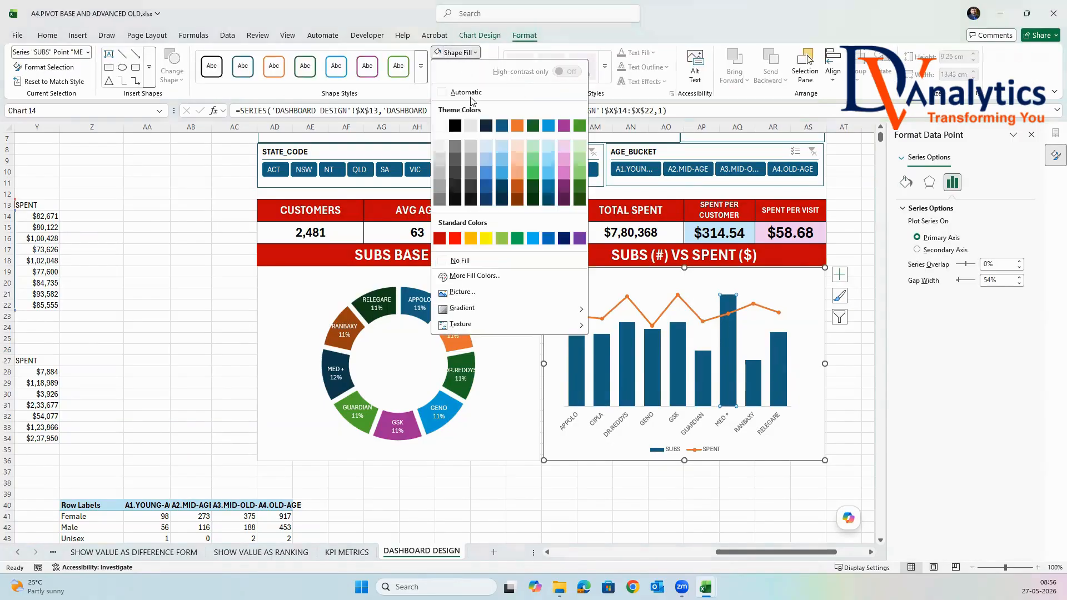
{"action": "left_click", "coordinate": [517, 125]}
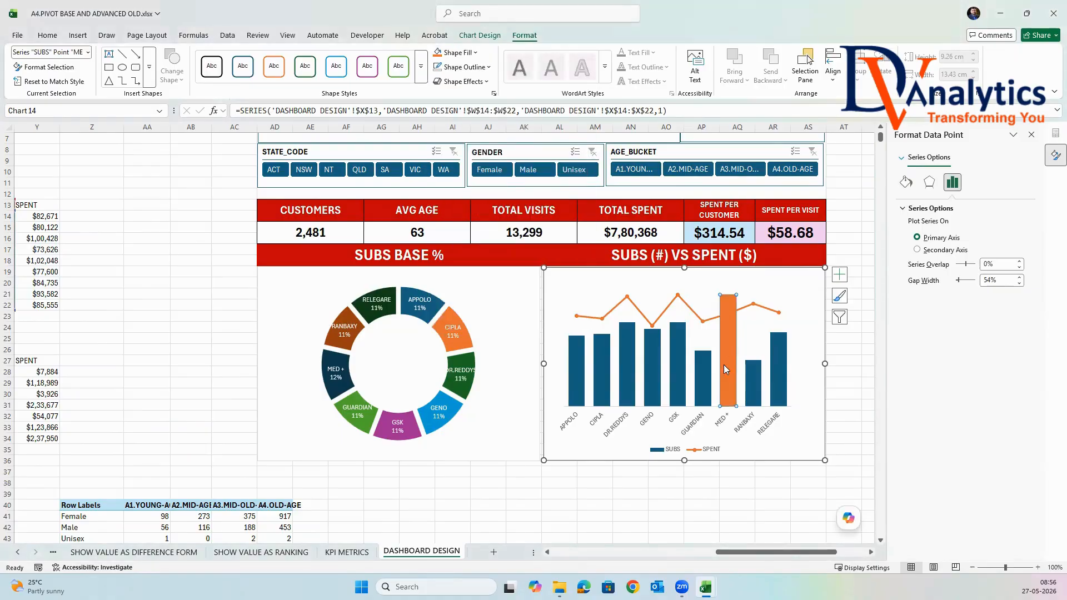
Fill the DR.REDDYS column with bright blue and the GSK column with light pink.
{"action": "left_click", "coordinate": [627, 347]}
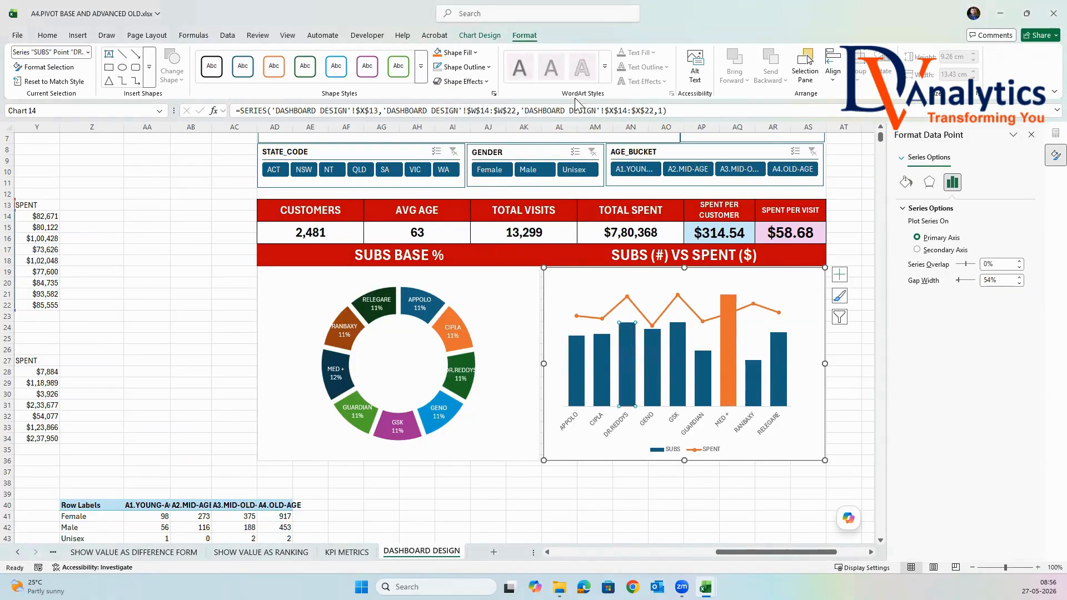
{"action": "left_click", "coordinate": [455, 52]}
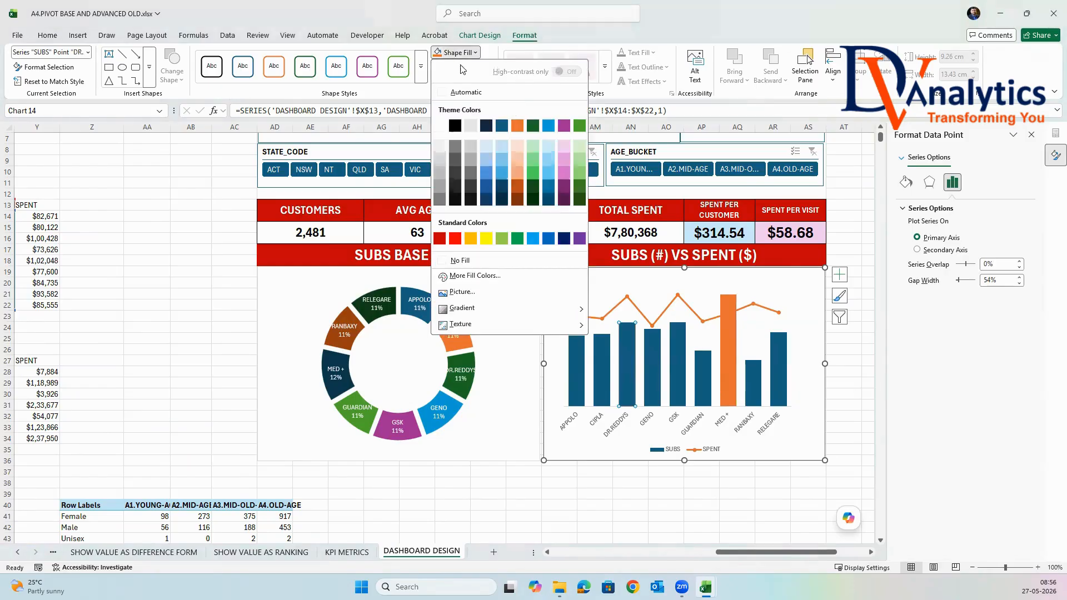
{"action": "left_click", "coordinate": [548, 128]}
{"action": "left_click", "coordinate": [675, 344]}
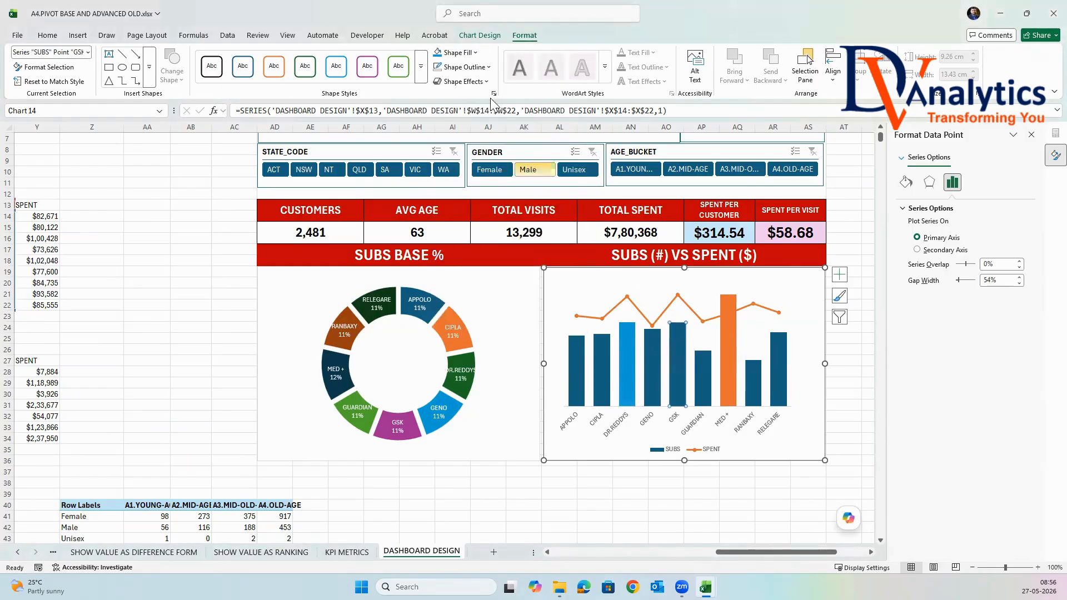
{"action": "left_click", "coordinate": [456, 52]}
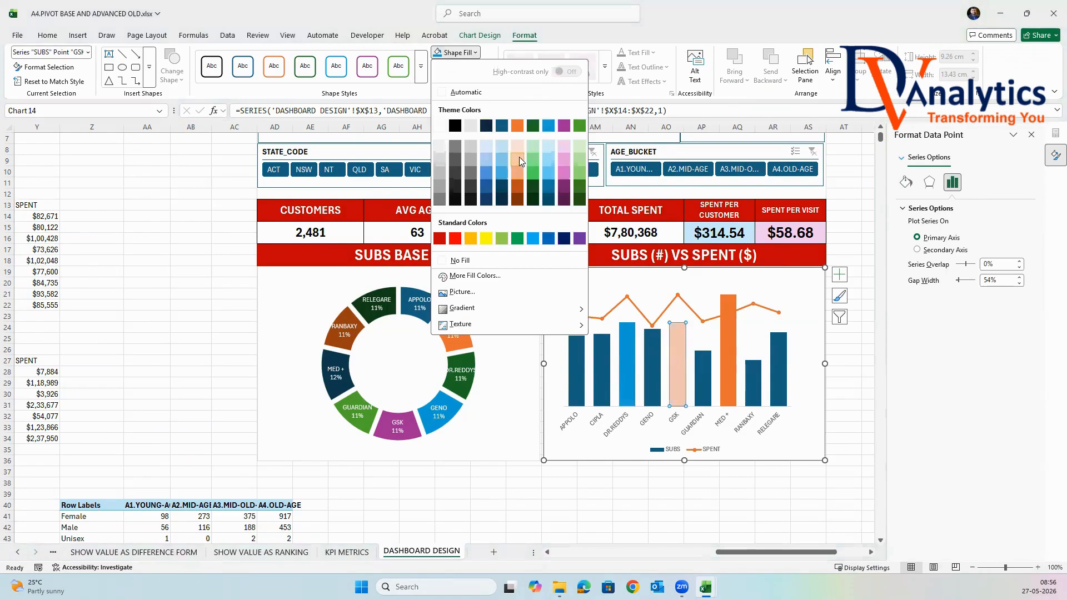
{"action": "left_click", "coordinate": [563, 160]}
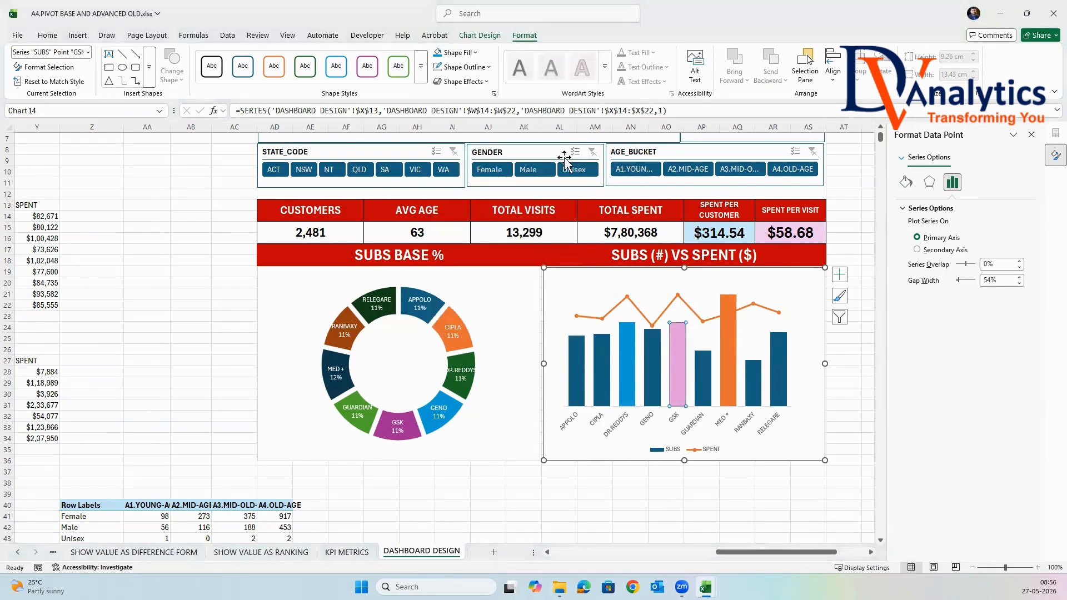
{"action": "left_click", "coordinate": [848, 371]}
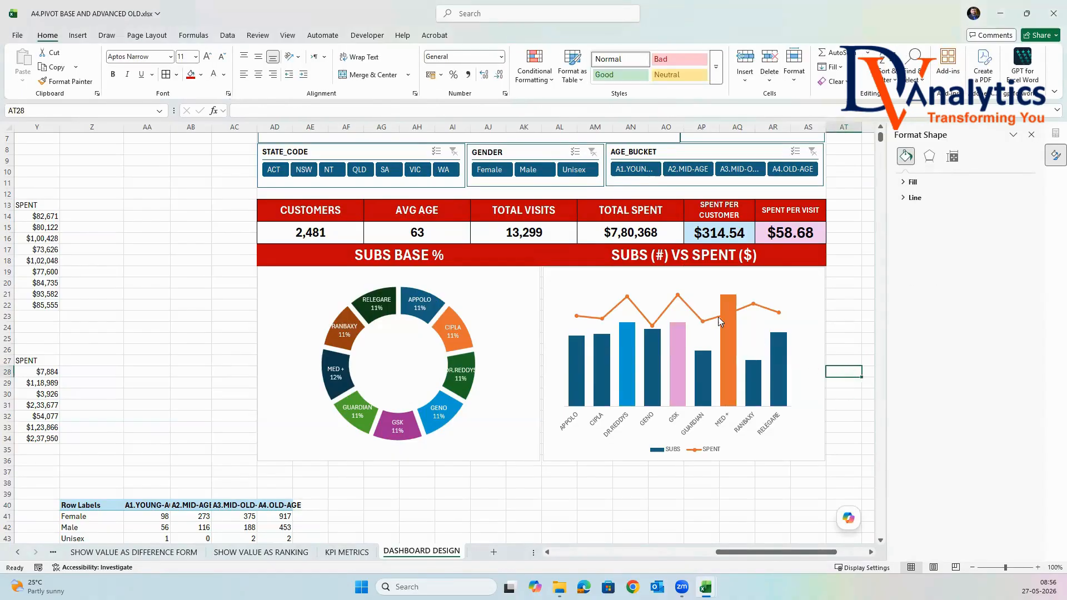
Make the SPENT series a smoothed line with a width of 1.25 pt, and close the formatting pane.
{"action": "right_click", "coordinate": [690, 307]}
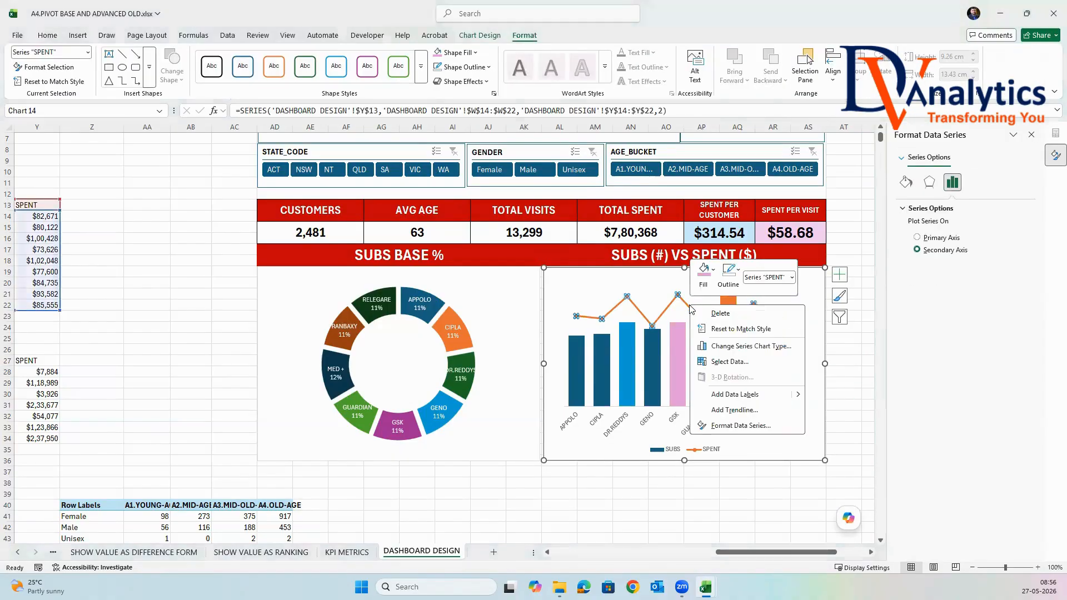
{"action": "left_click", "coordinate": [781, 423]}
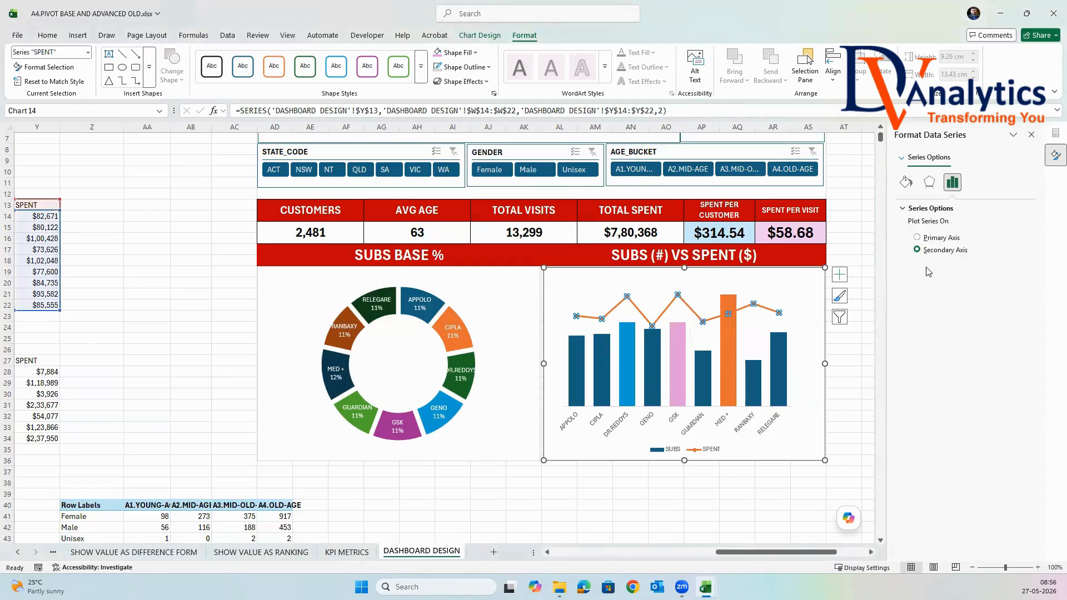
{"action": "left_click", "coordinate": [906, 182]}
{"action": "left_click", "coordinate": [917, 493]}
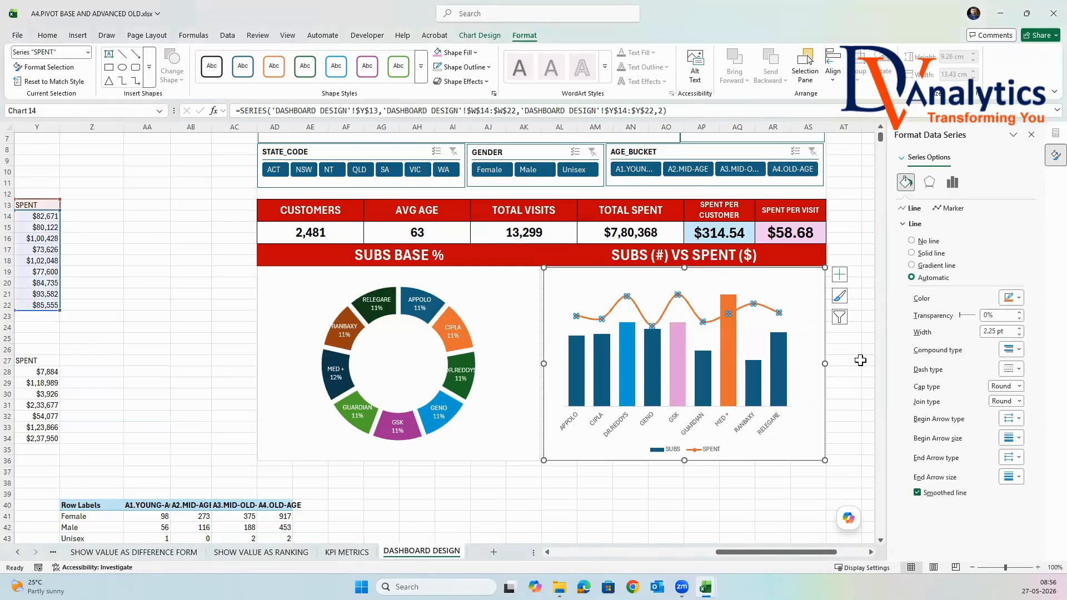
{"action": "left_click", "coordinate": [1019, 335]}
{"action": "left_click", "coordinate": [1019, 335]}
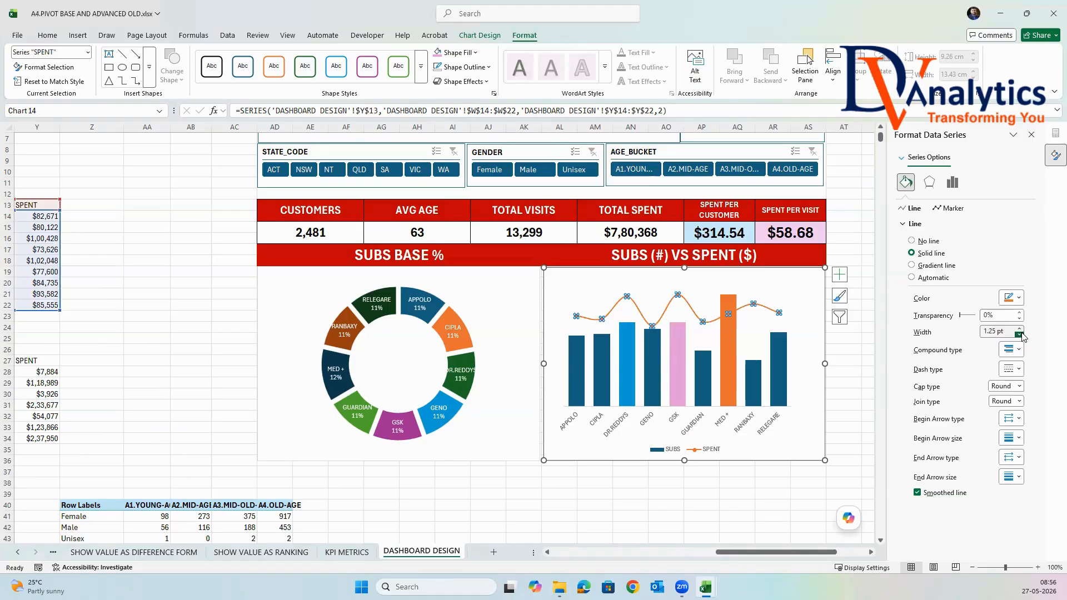
{"action": "left_click", "coordinate": [1031, 134]}
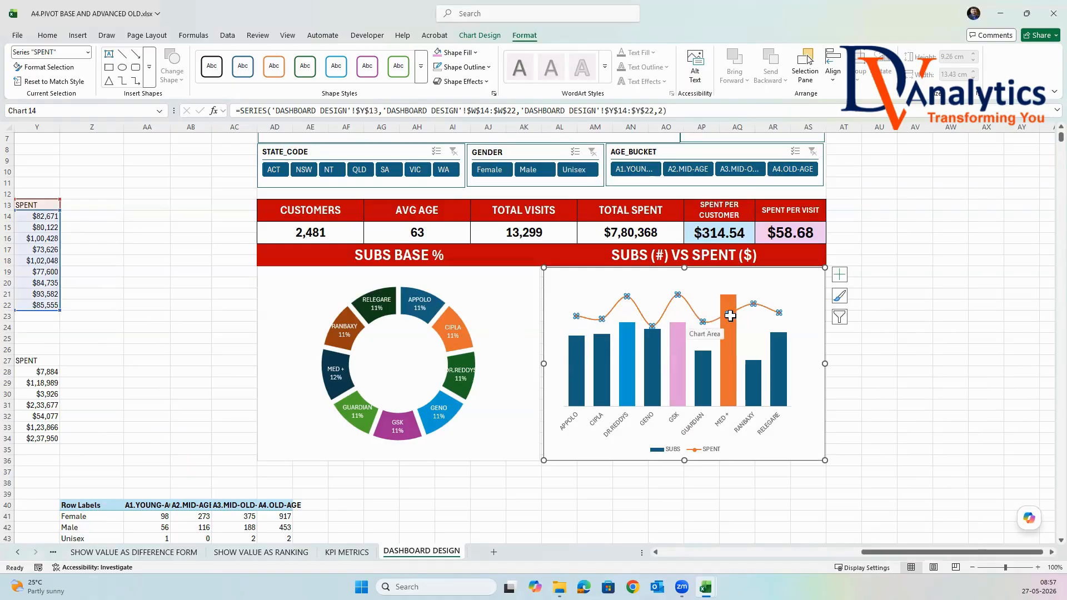
Add data labels to the SPENT line in the combo chart.
{"action": "mouse_move", "coordinate": [726, 316]}
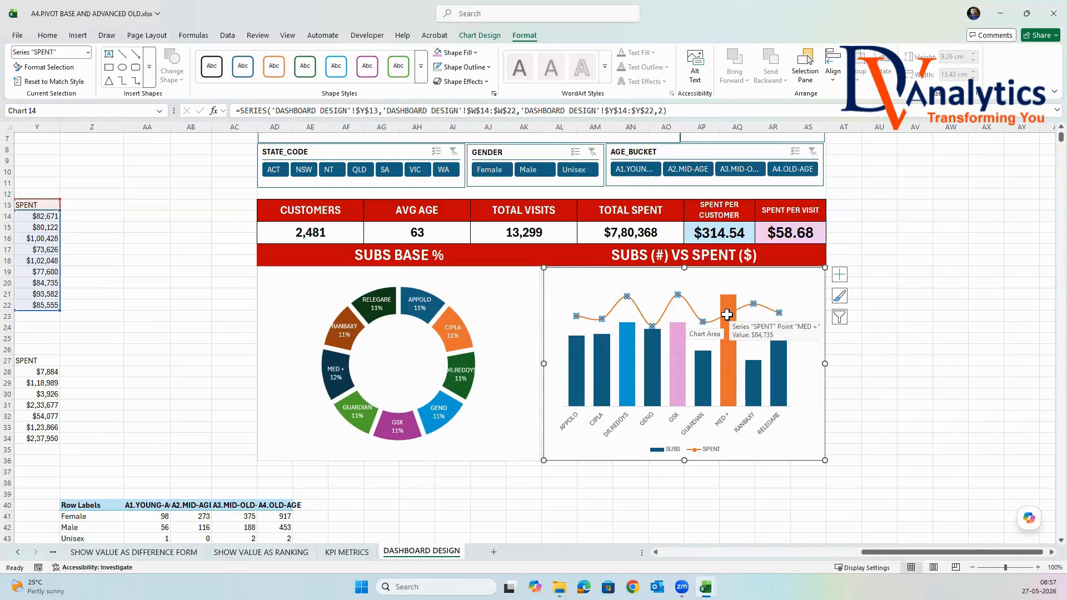
{"action": "right_click", "coordinate": [726, 320]}
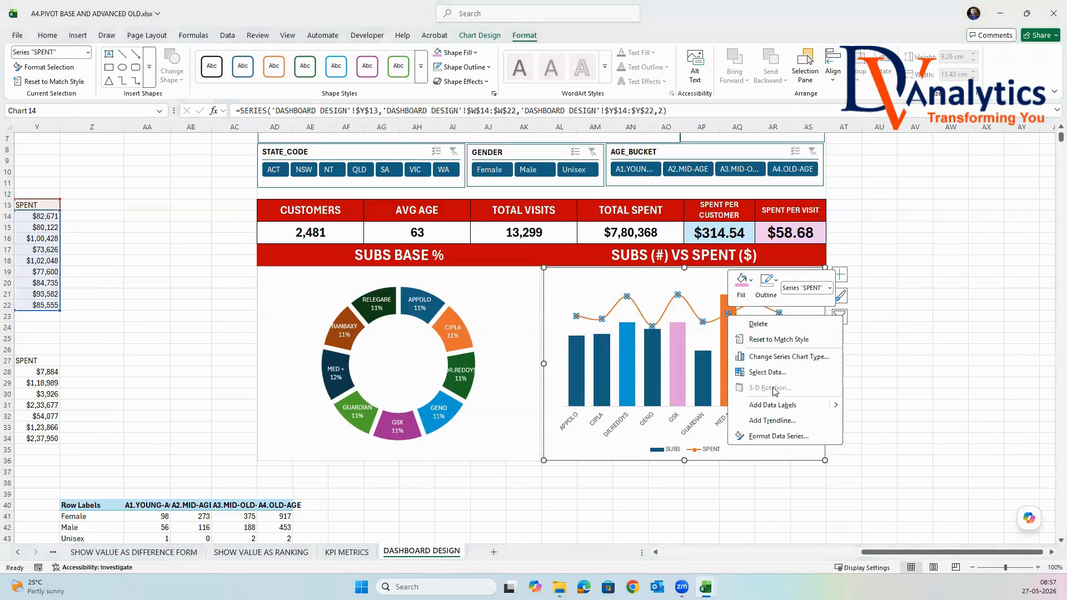
{"action": "left_click", "coordinate": [778, 403]}
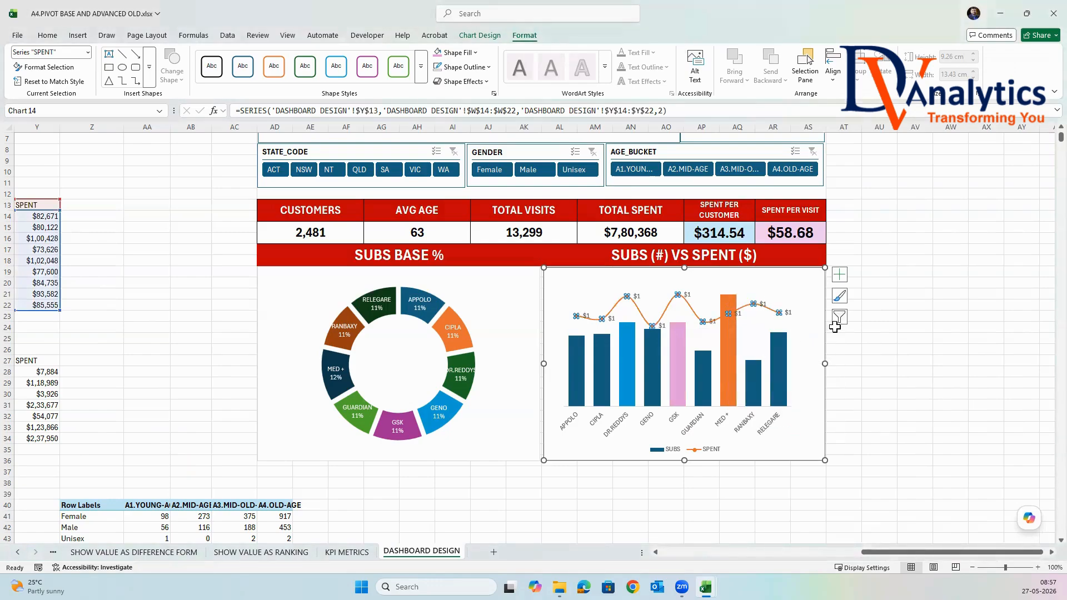
{"action": "left_click", "coordinate": [870, 318]}
{"action": "left_click", "coordinate": [884, 360]}
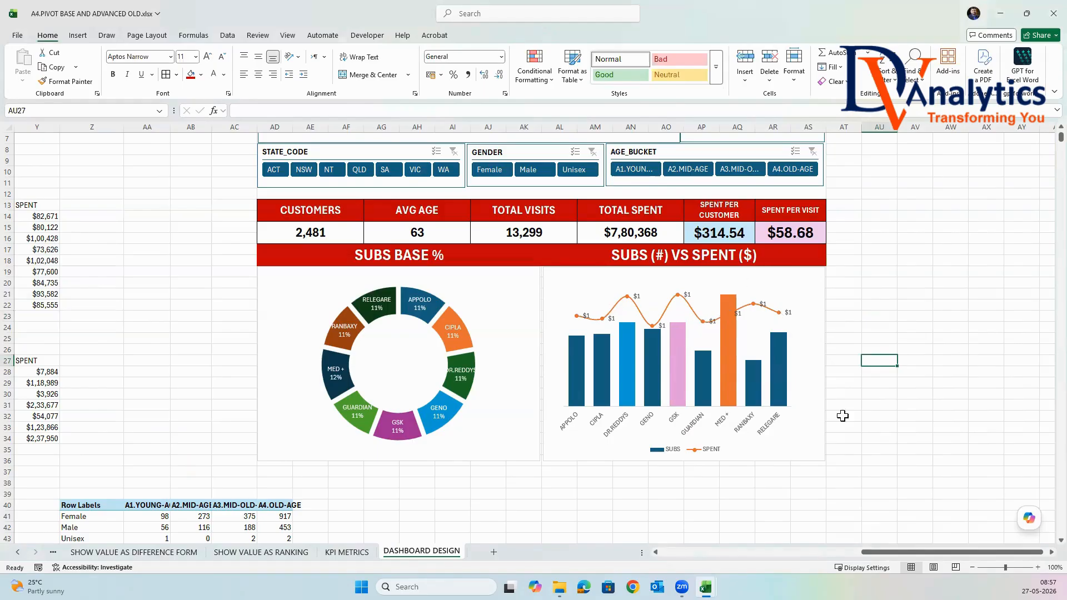
{"action": "left_click", "coordinate": [1003, 382]}
Test the Company slicer by filtering the dashboard to GENO, and clear the filter.
{"action": "scroll", "coordinate": [755, 384], "scroll_direction": "up", "scroll_amount": 2}
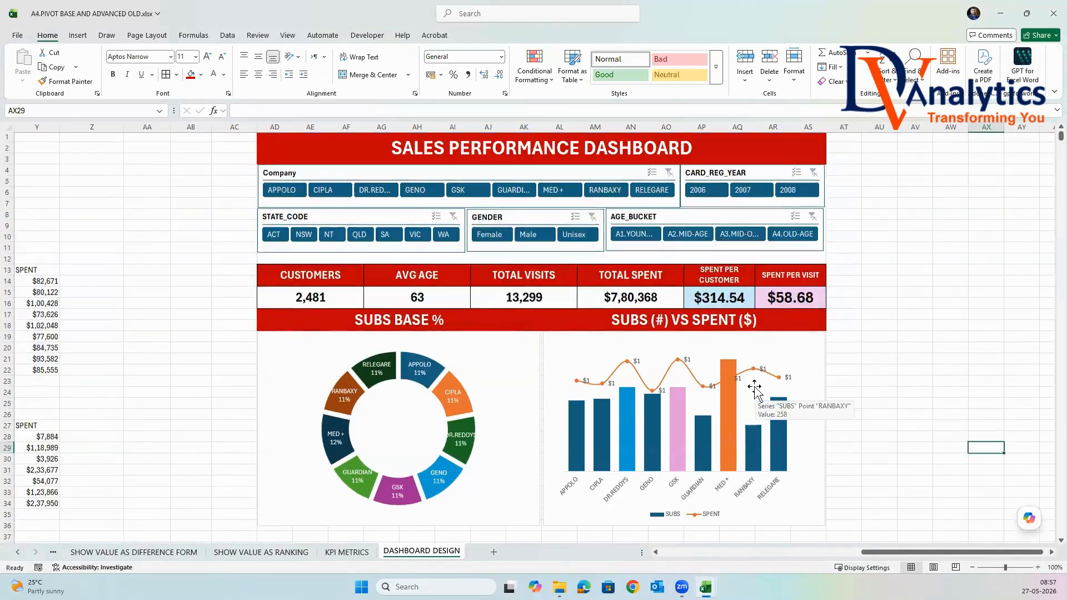
{"action": "scroll", "coordinate": [754, 389], "scroll_direction": "down", "scroll_amount": 2}
{"action": "scroll", "coordinate": [705, 352], "scroll_direction": "up", "scroll_amount": 2}
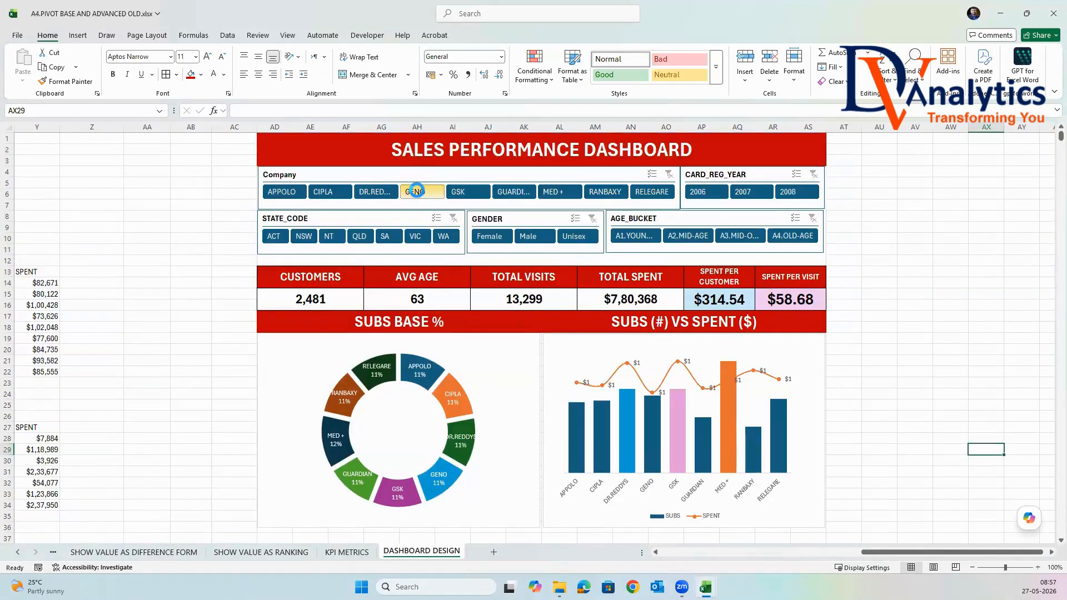
{"action": "left_click", "coordinate": [417, 192]}
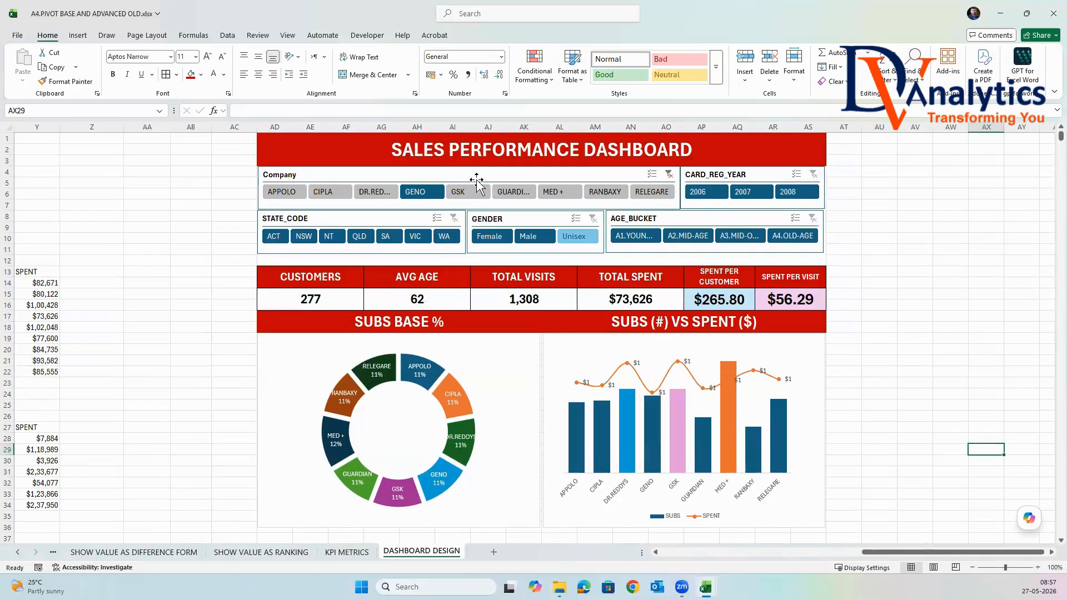
{"action": "left_click", "coordinate": [668, 175]}
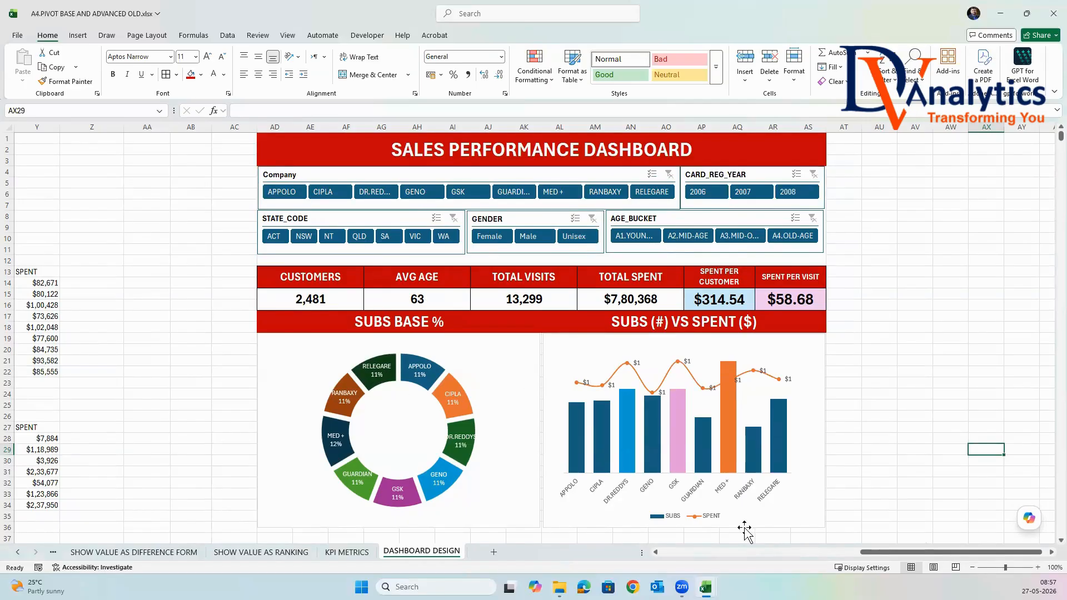
Connect the company pivot table to the AGE_BUCKET, CARD_REG_YEAR, Company, GENDER and STATE_CODE slicers, and close the field list.
{"action": "scroll", "coordinate": [893, 561], "scroll_direction": "left", "scroll_amount": 6}
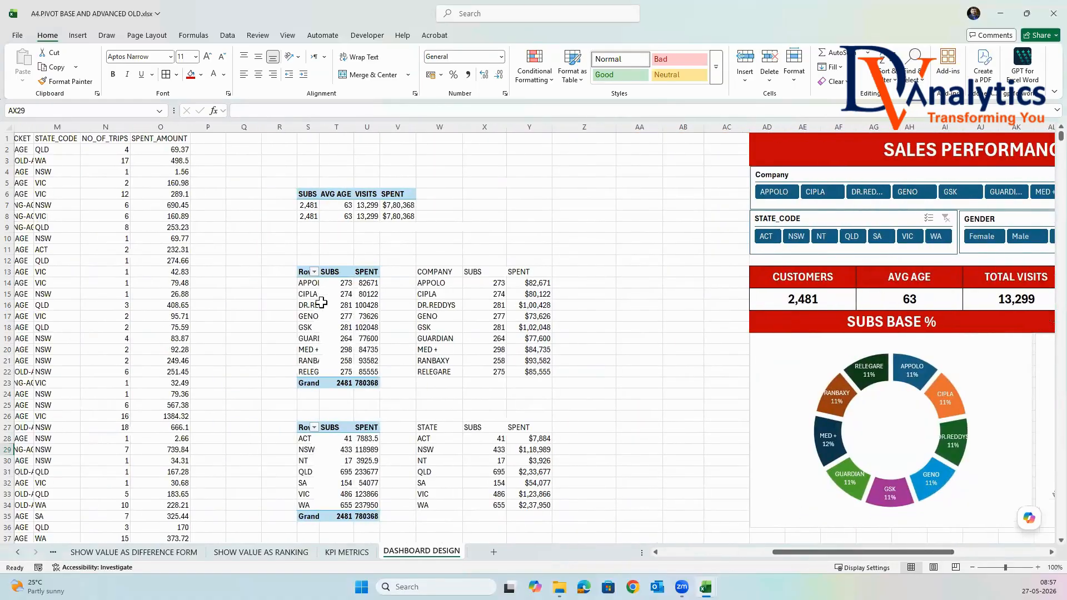
{"action": "left_click", "coordinate": [369, 304]}
{"action": "left_click", "coordinate": [492, 36]}
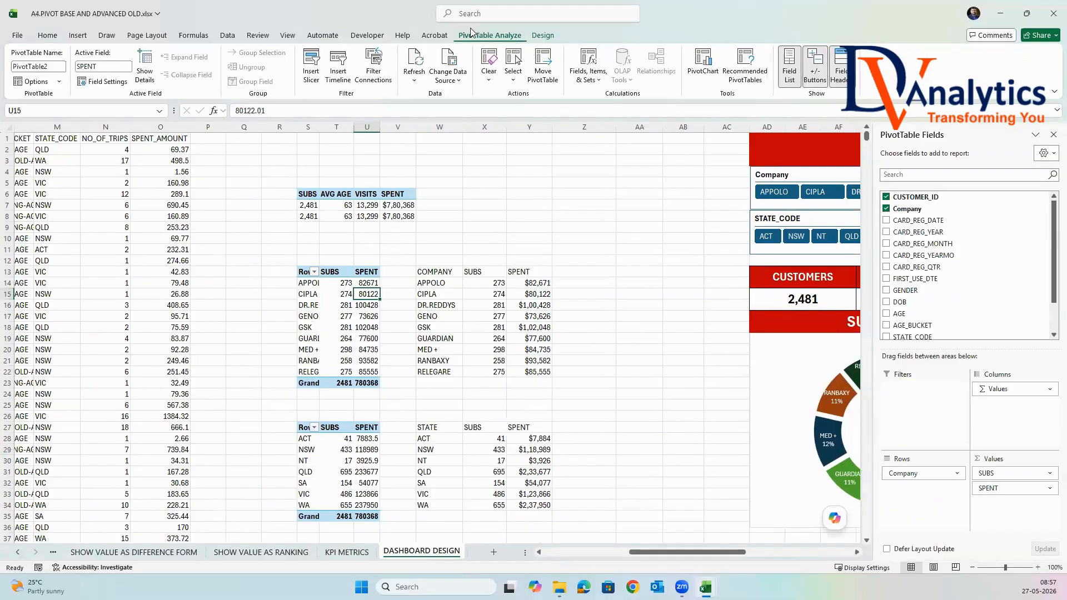
{"action": "left_click", "coordinate": [375, 75]}
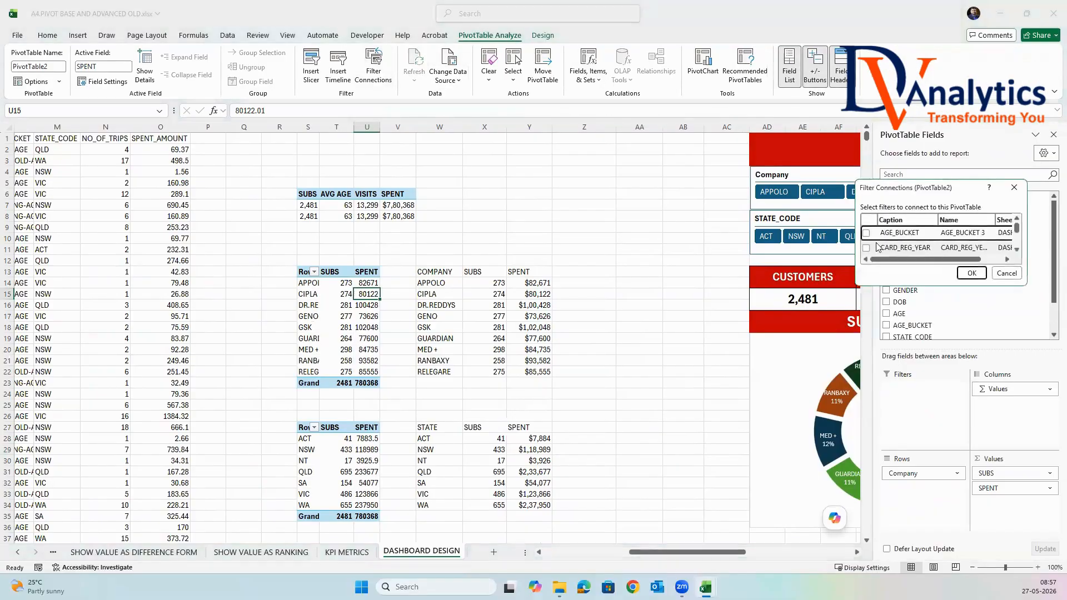
{"action": "scroll", "coordinate": [870, 239], "scroll_direction": "down", "scroll_amount": 3}
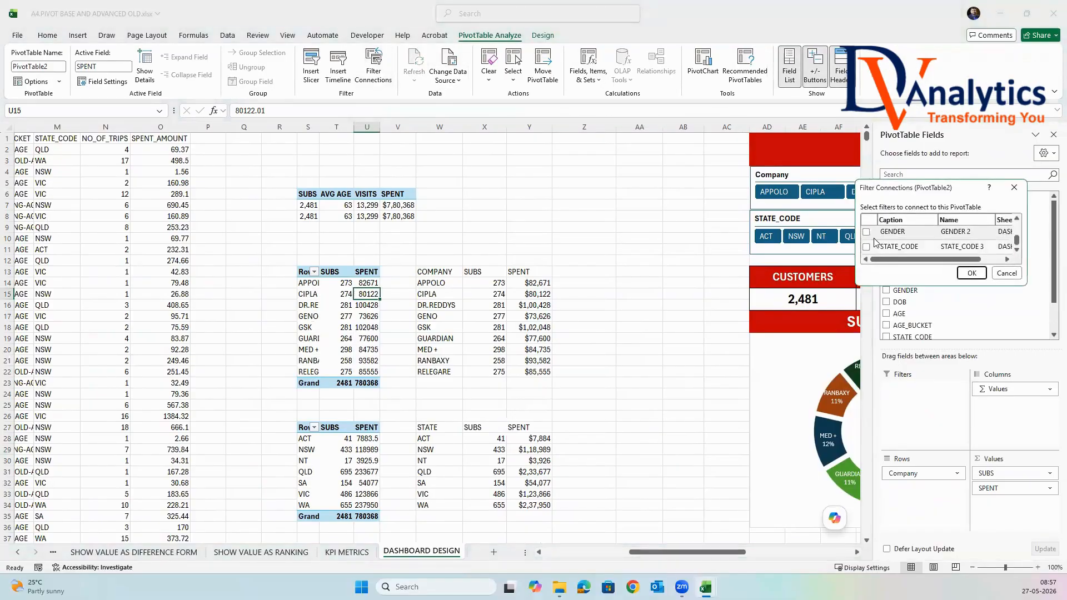
{"action": "scroll", "coordinate": [874, 241], "scroll_direction": "up", "scroll_amount": 1}
{"action": "scroll", "coordinate": [874, 241], "scroll_direction": "down", "scroll_amount": 1}
{"action": "left_click", "coordinate": [866, 232]}
{"action": "left_click", "coordinate": [889, 248]}
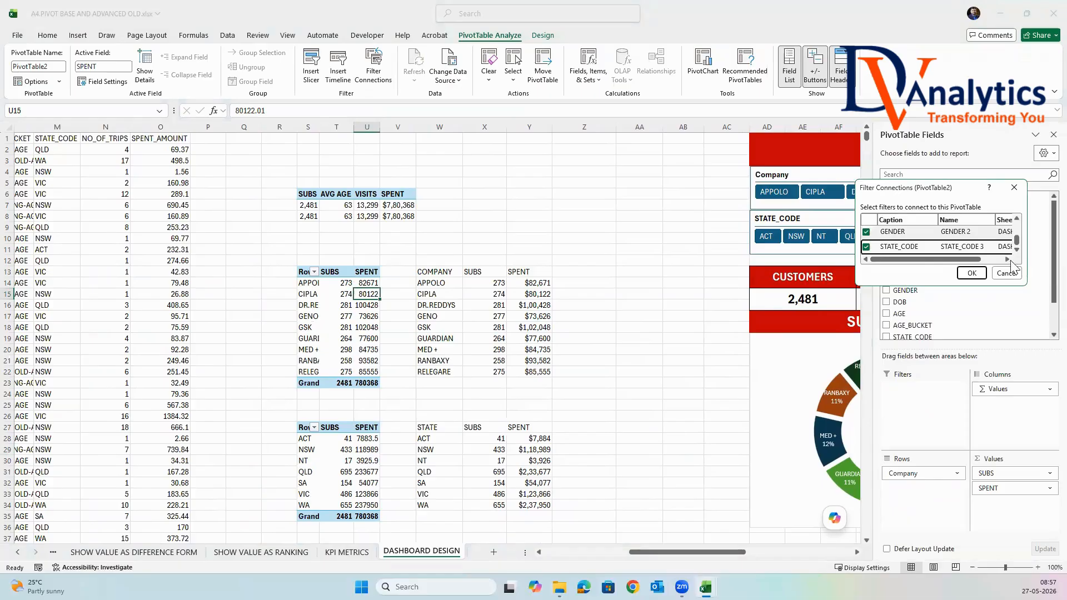
{"action": "left_click", "coordinate": [971, 274]}
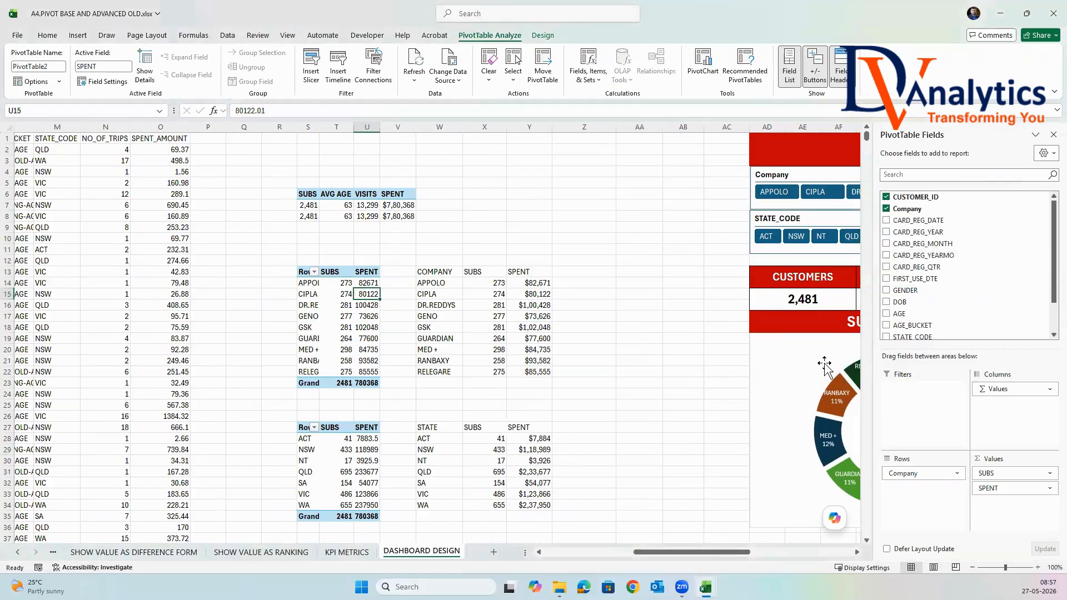
{"action": "left_click", "coordinate": [1053, 135]}
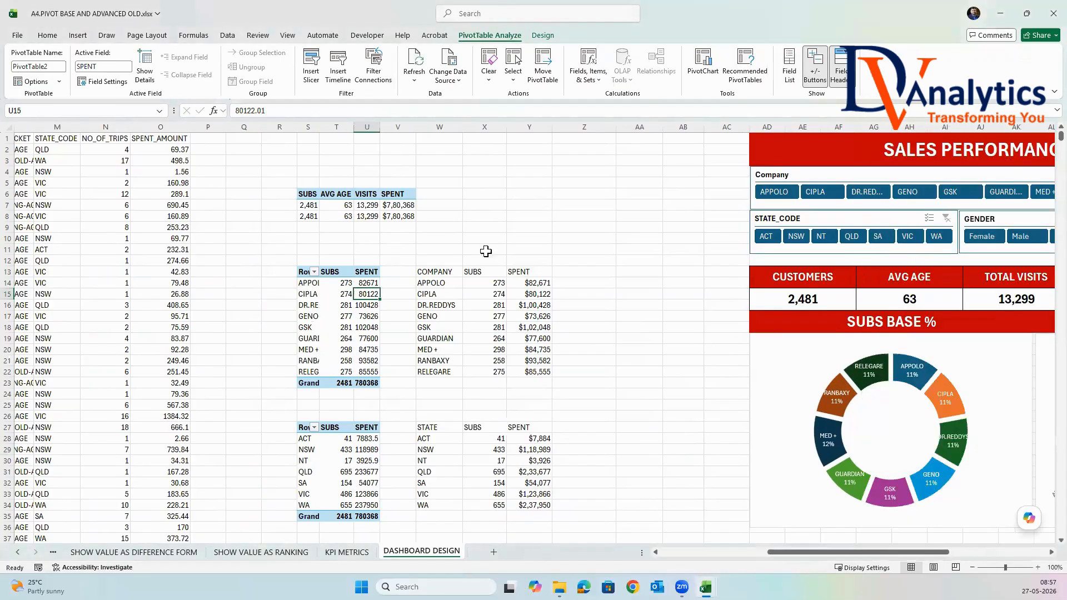
Disconnect the Company slicer from the company pivot table, keeping its other filter connections.
{"action": "left_click", "coordinate": [445, 81]}
{"action": "left_click", "coordinate": [383, 81]}
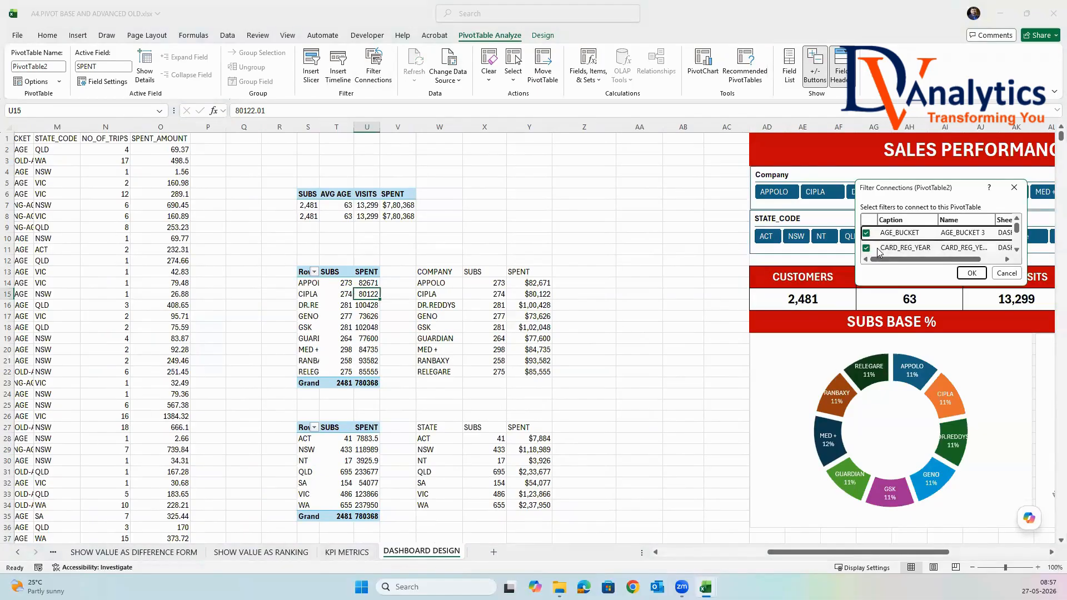
{"action": "scroll", "coordinate": [883, 249], "scroll_direction": "down", "scroll_amount": 2}
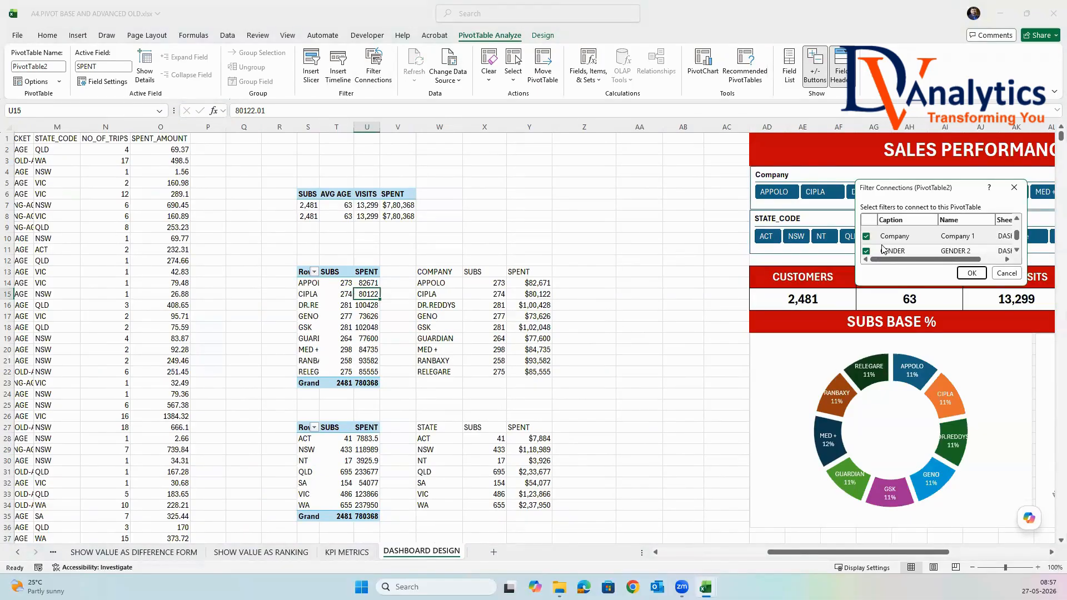
{"action": "left_click", "coordinate": [866, 236]}
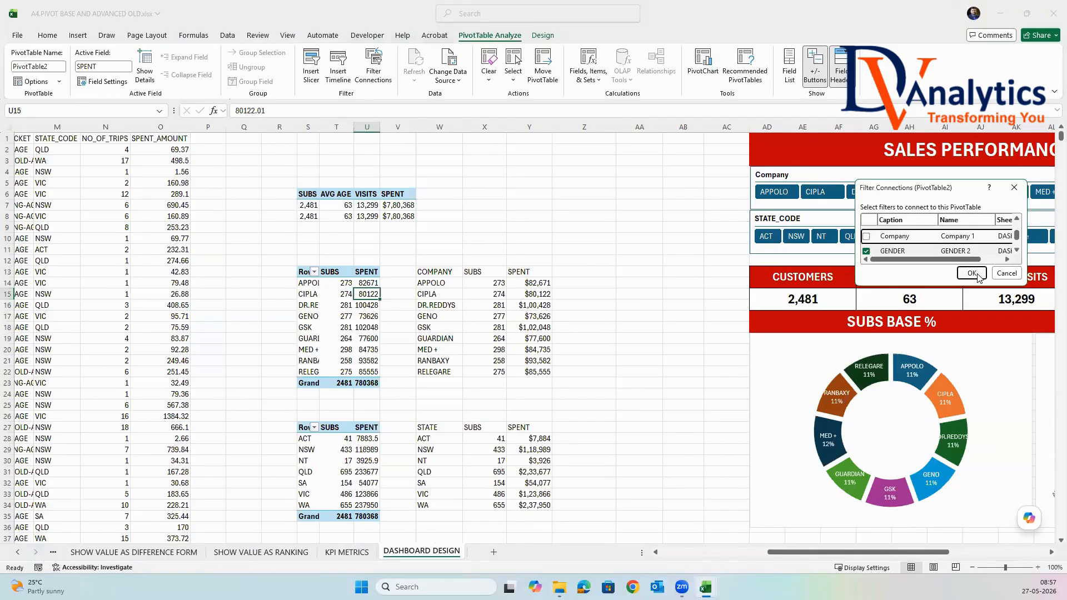
{"action": "left_click", "coordinate": [972, 273]}
{"action": "left_click", "coordinate": [671, 327]}
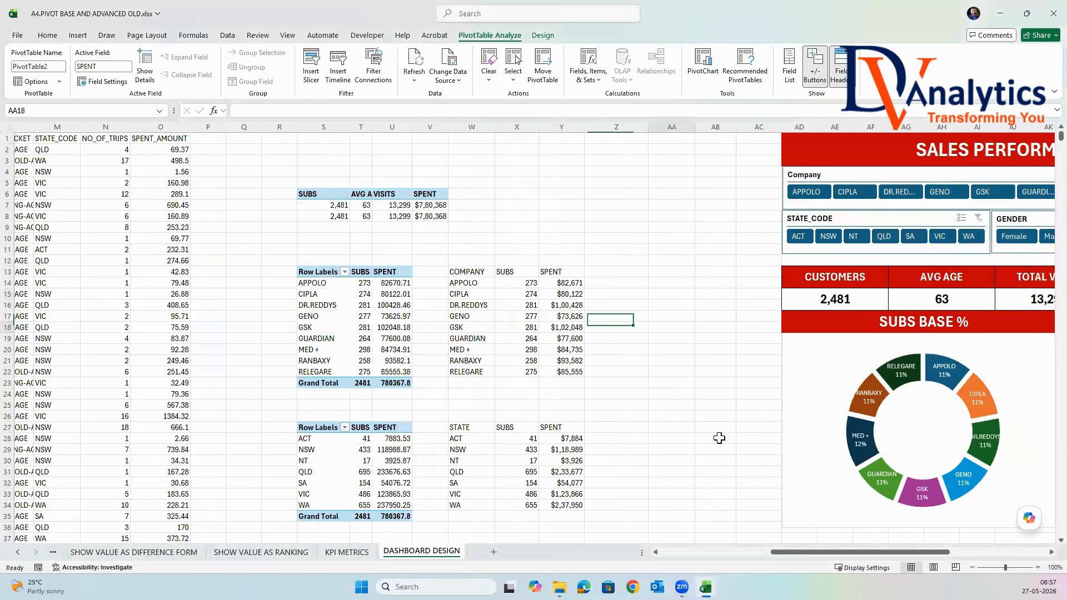
Return to the dashboard, test the Company slicer by filtering to GENO, and clear the filter.
{"action": "left_click_drag", "start_coordinate": [841, 552], "coordinate": [939, 553]}
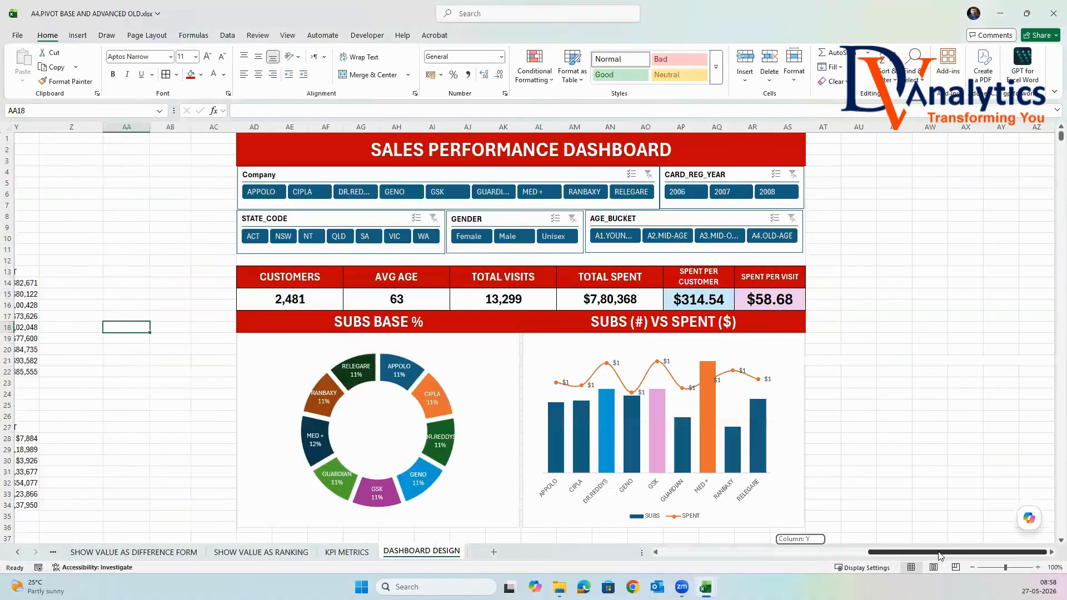
{"action": "left_click", "coordinate": [407, 197]}
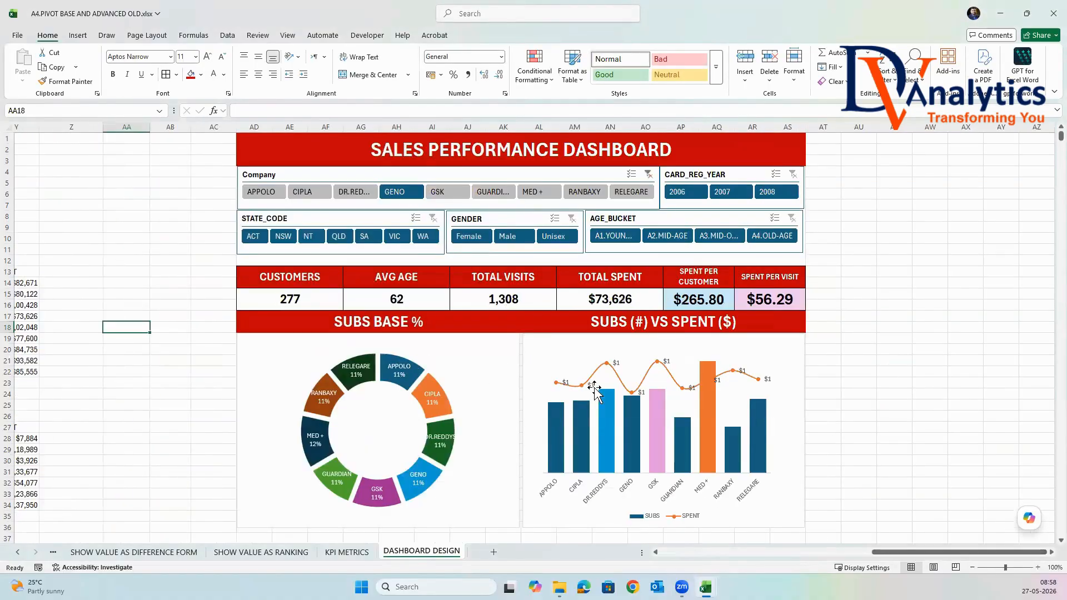
{"action": "left_click", "coordinate": [648, 175]}
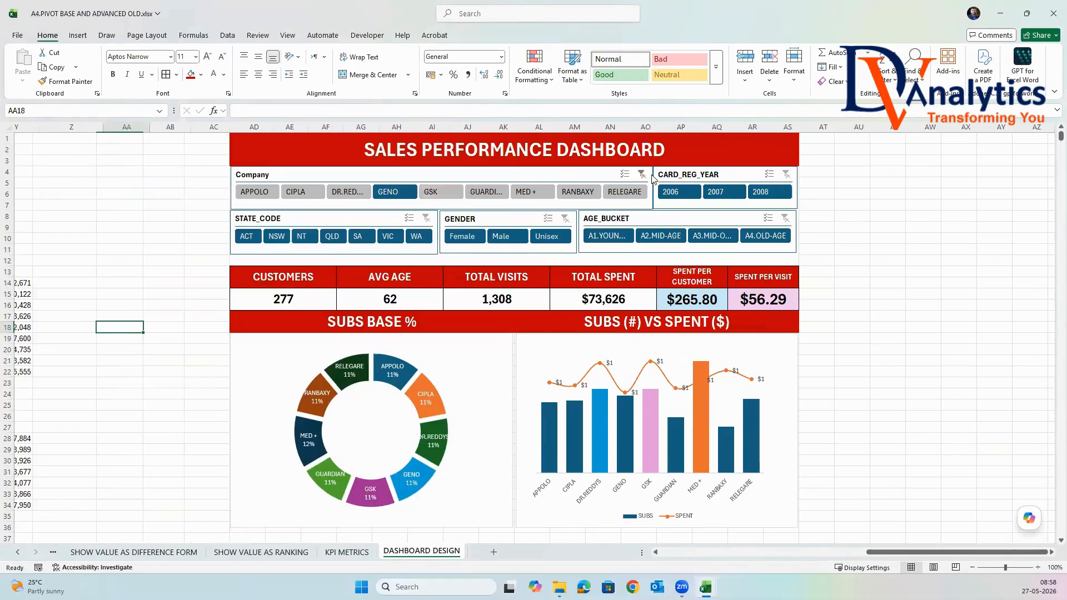
Test the CARD_REG_YEAR slicer by filtering the dashboard to 2006, 2007 and 2008 in turn.
{"action": "left_click", "coordinate": [707, 192]}
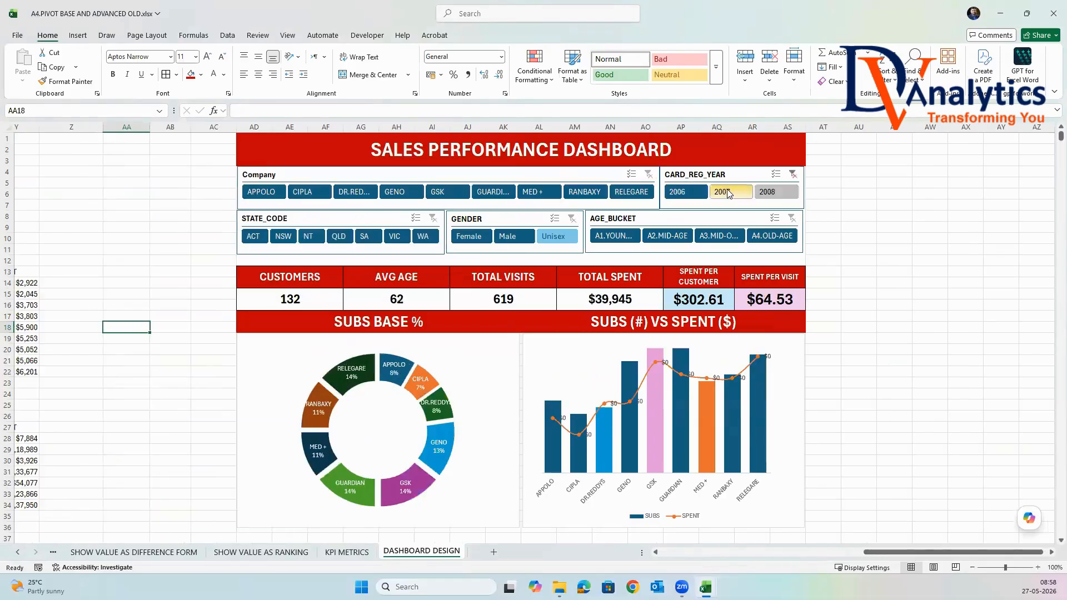
{"action": "left_click", "coordinate": [729, 191]}
{"action": "left_click", "coordinate": [775, 191]}
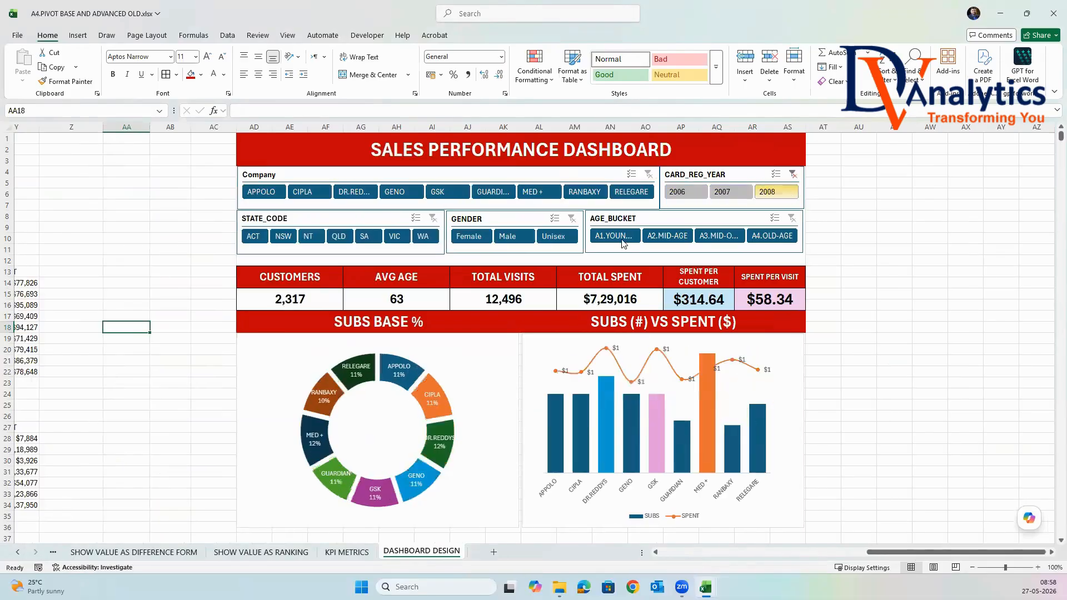
Filter STATE_CODE to WA, and switch the GENDER slicer from Female to Male.
{"action": "left_click", "coordinate": [424, 236]}
{"action": "left_click", "coordinate": [475, 238]}
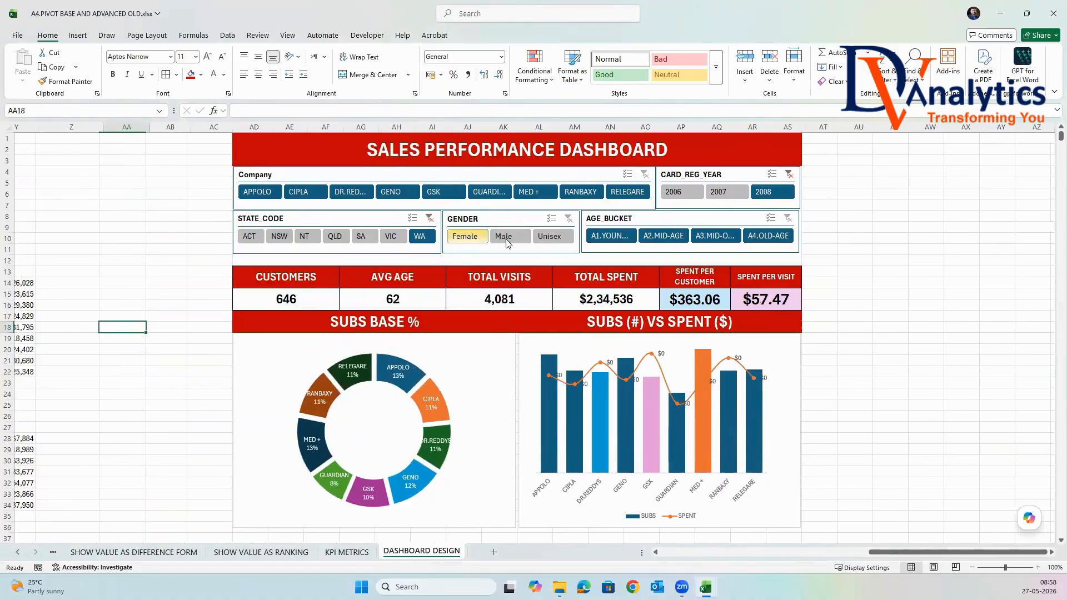
{"action": "left_click", "coordinate": [507, 236]}
Test each AGE_BUCKET group in turn, including A2.MID-AGE and A4.OLD-AGE, and return to the A1 young group.
{"action": "left_click", "coordinate": [628, 238]}
{"action": "left_click", "coordinate": [667, 236]}
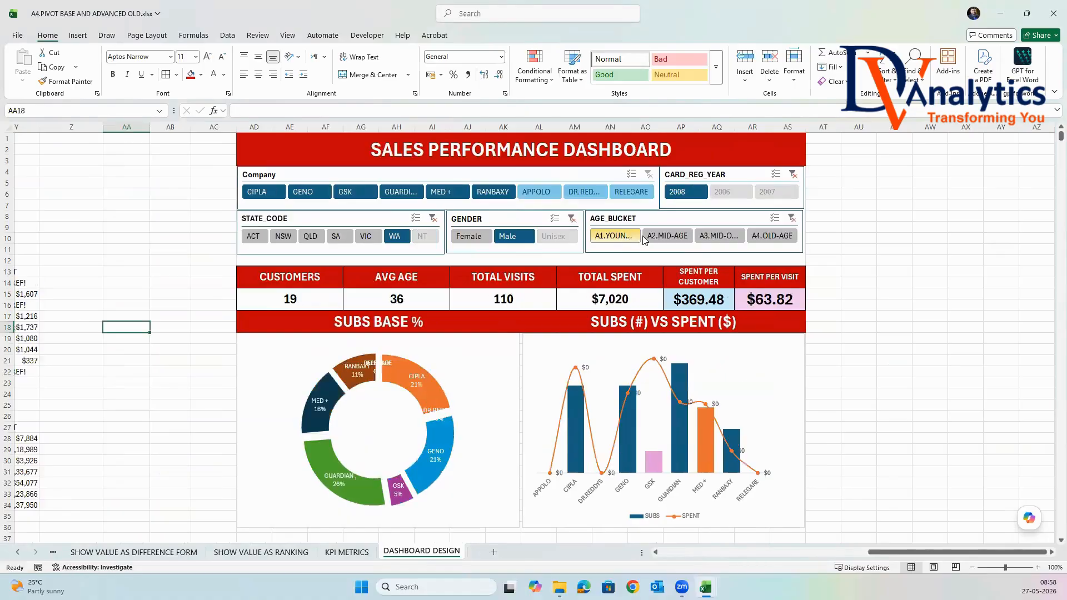
{"action": "left_click", "coordinate": [722, 235]}
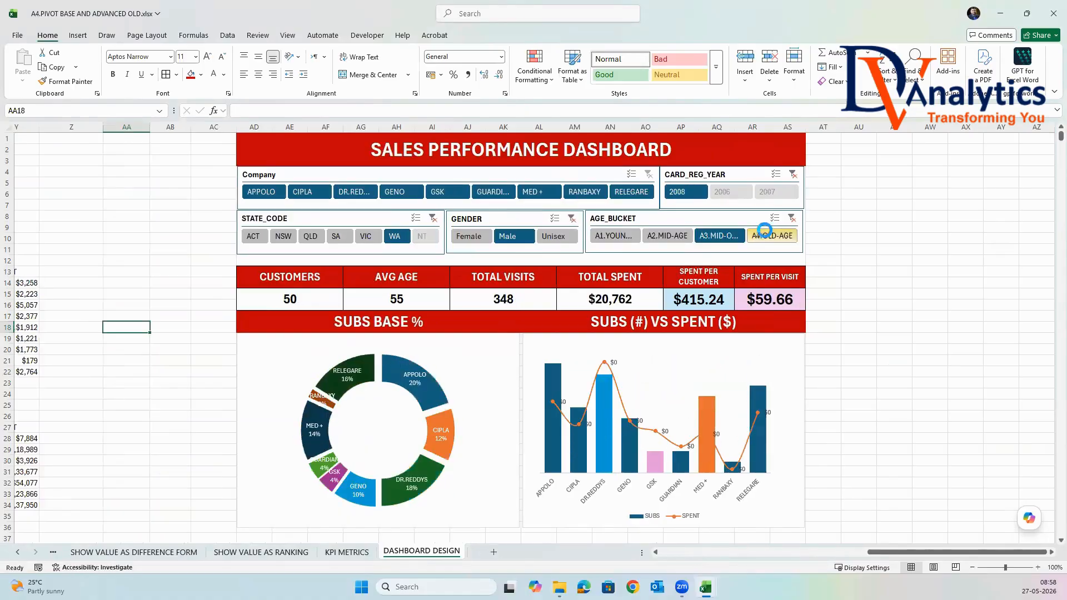
{"action": "left_click", "coordinate": [770, 236]}
{"action": "left_click", "coordinate": [662, 237]}
{"action": "left_click", "coordinate": [619, 239]}
Test the GENDER slicer with Unisex, Male and Female, and clear the CARD_REG_YEAR filter.
{"action": "left_click", "coordinate": [556, 239]}
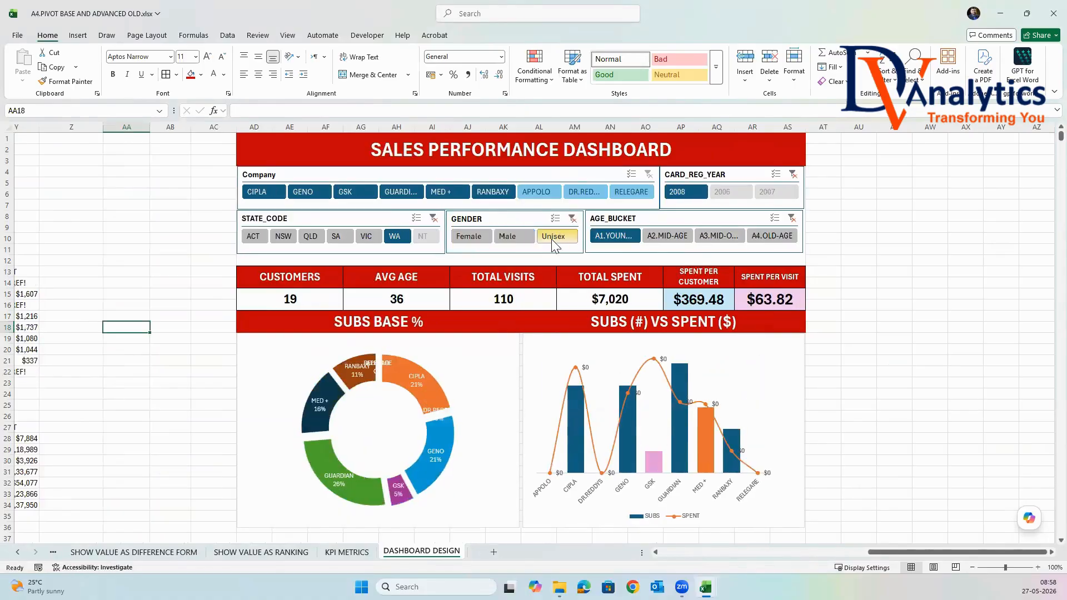
{"action": "left_click", "coordinate": [571, 218]}
{"action": "left_click", "coordinate": [507, 236]}
{"action": "left_click", "coordinate": [468, 236]}
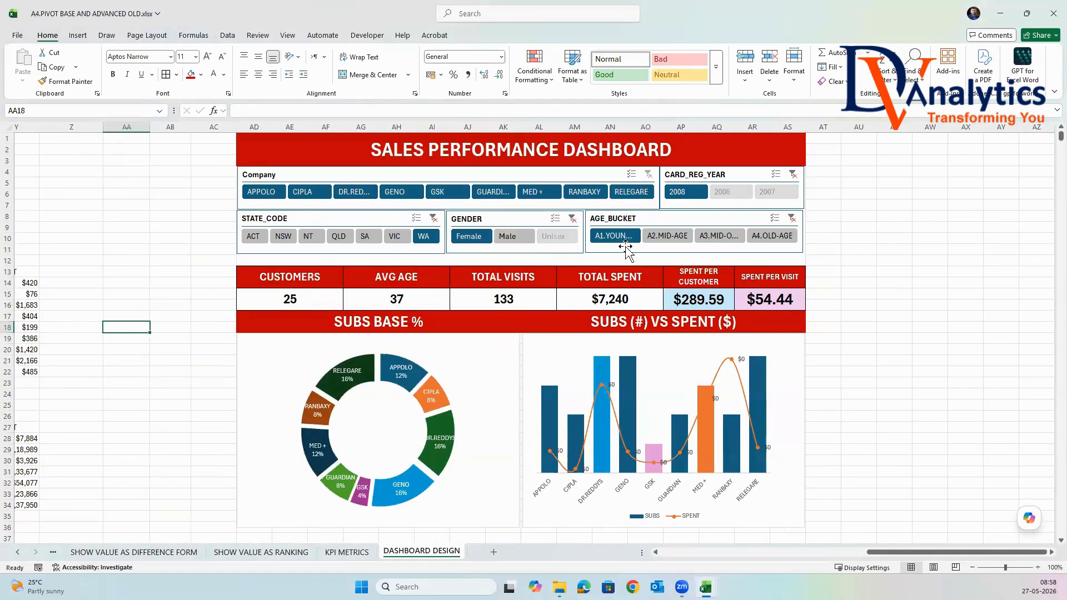
{"action": "left_click", "coordinate": [792, 175]}
{"action": "left_click", "coordinate": [889, 207]}
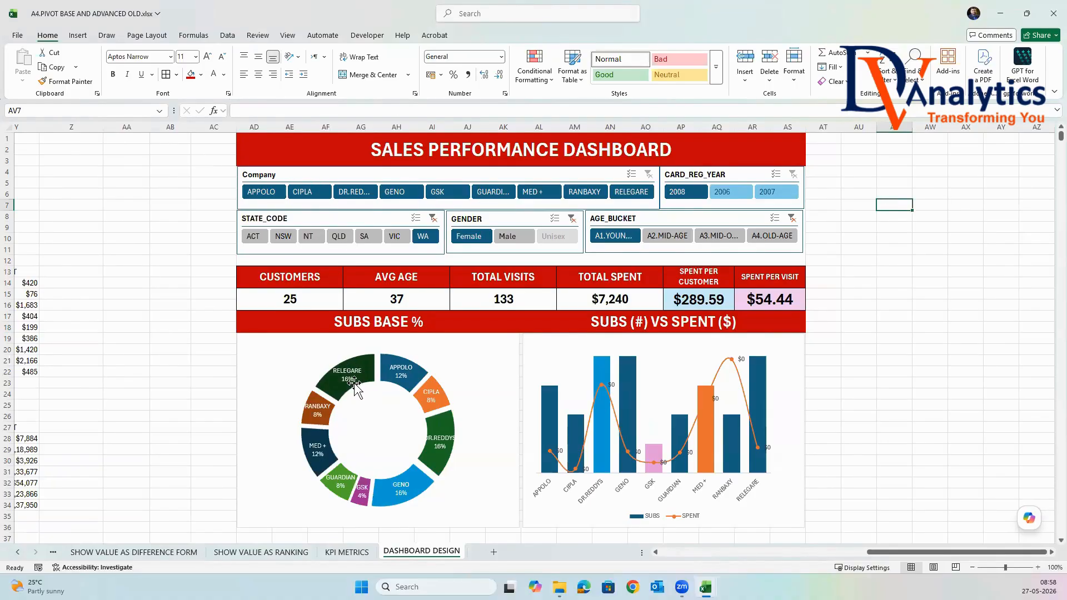
Filter the Company slicer to APPOLO and check the CUSTOMERS value cell.
{"action": "left_click", "coordinate": [325, 175]}
{"action": "left_click", "coordinate": [317, 348]}
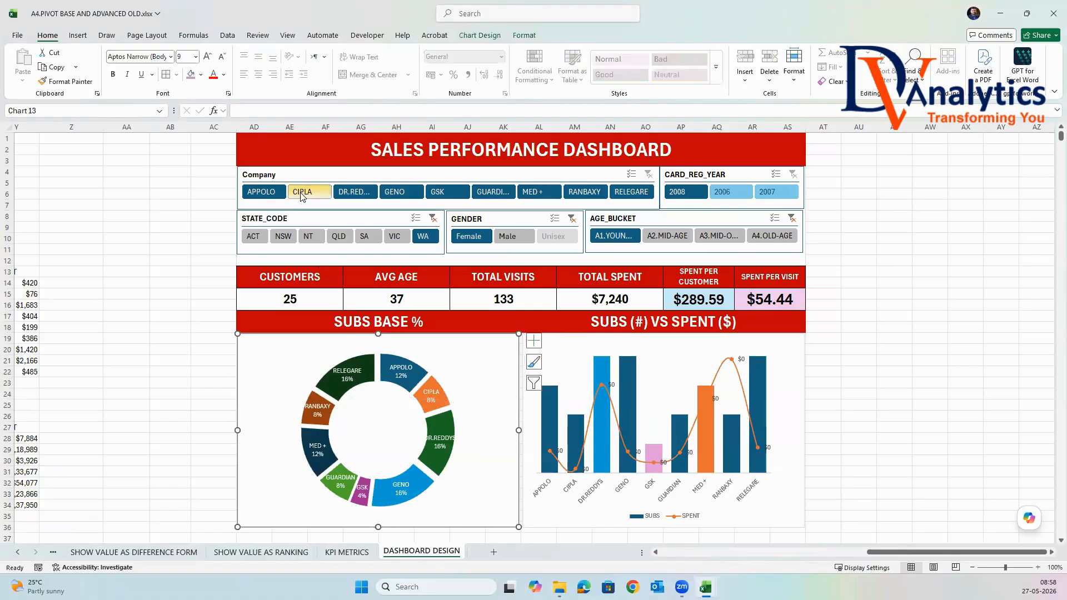
{"action": "left_click", "coordinate": [270, 193]}
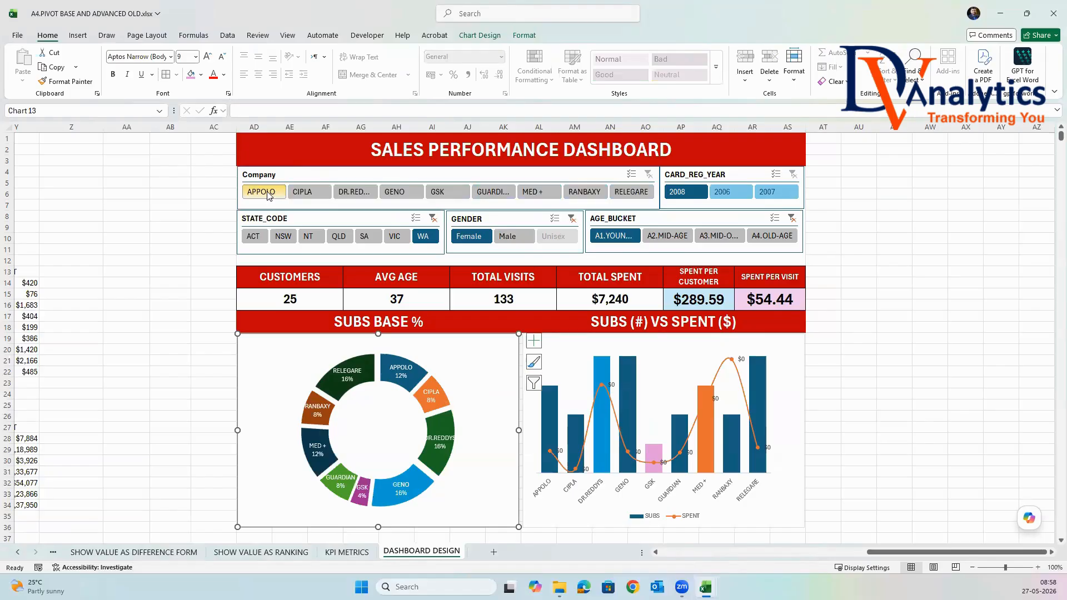
{"action": "left_click", "coordinate": [293, 297]}
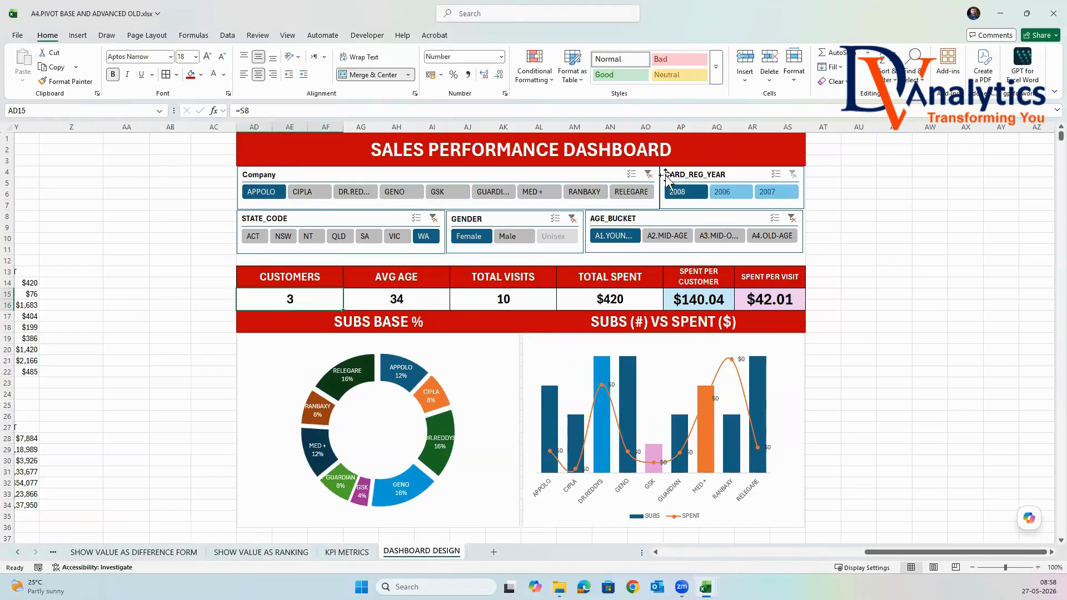
Clear the Company, STATE_CODE, GENDER and AGE_BUCKET filters.
{"action": "left_click", "coordinate": [648, 174]}
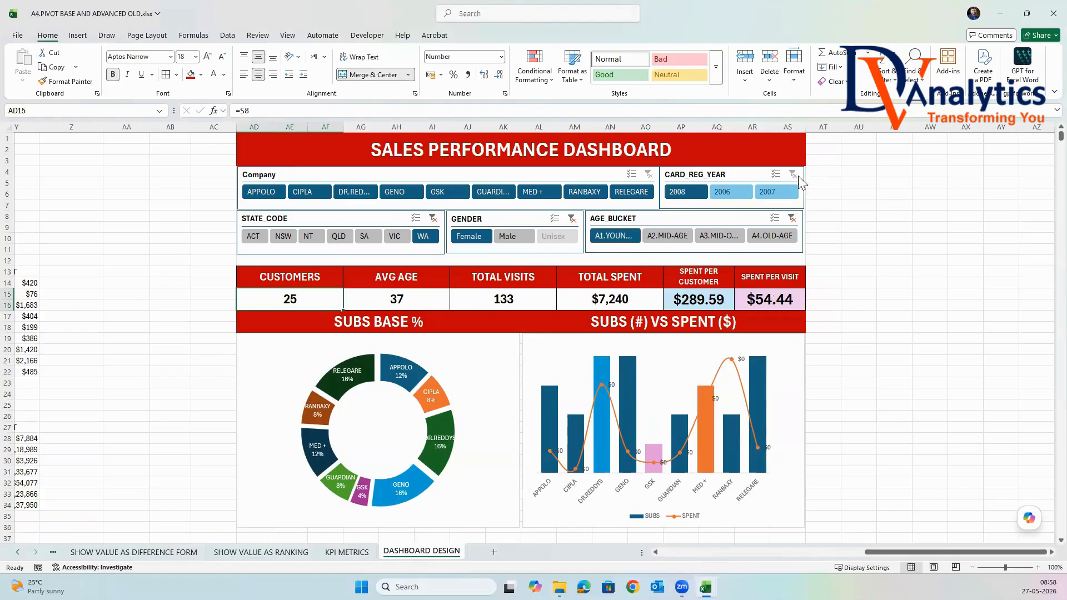
{"action": "left_click", "coordinate": [433, 217]}
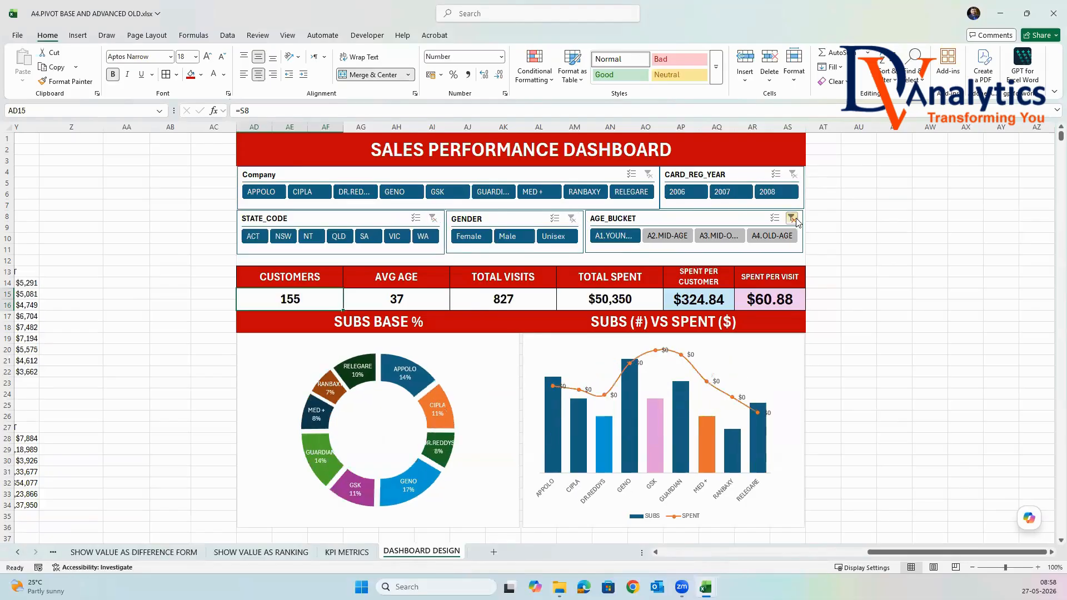
{"action": "left_click", "coordinate": [865, 216]}
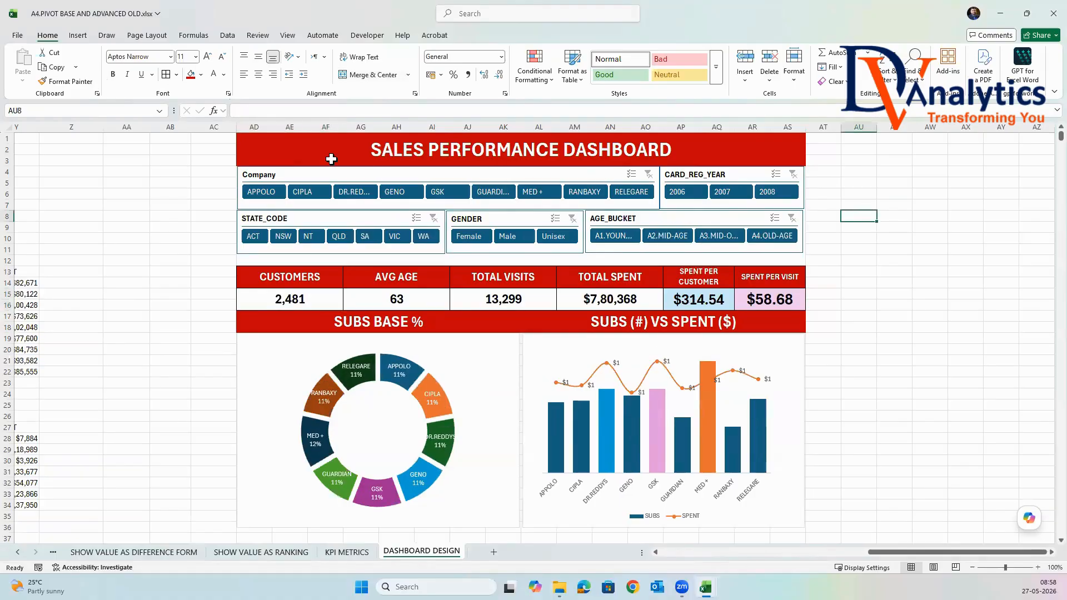
Check how the CUSTOMERS value responds when Company is filtered to APPOLO, and clear the Company filter.
{"action": "left_click", "coordinate": [281, 301]}
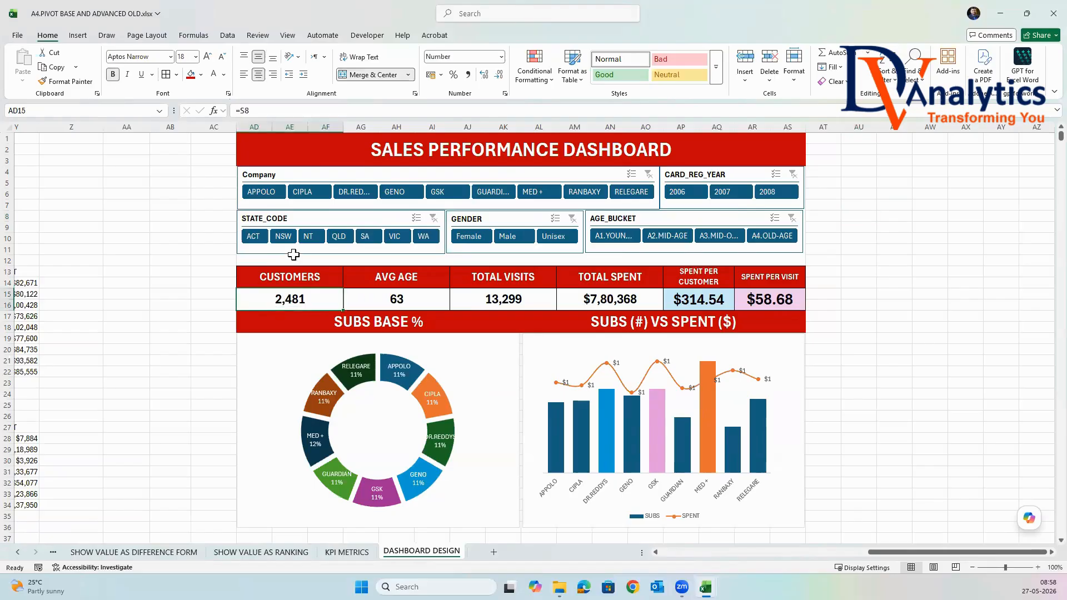
{"action": "left_click", "coordinate": [276, 194]}
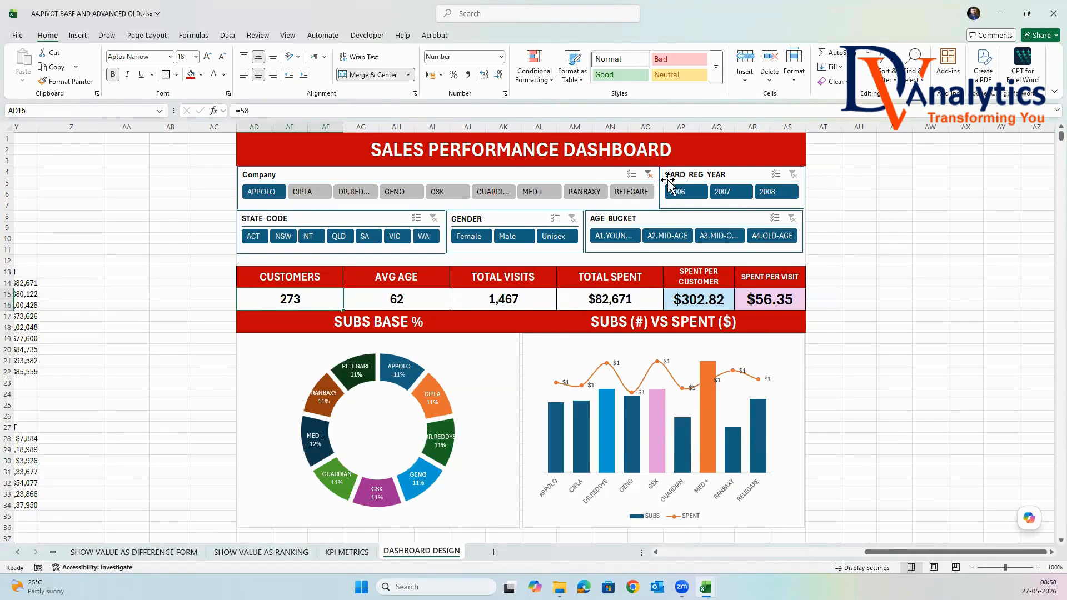
{"action": "left_click", "coordinate": [649, 175]}
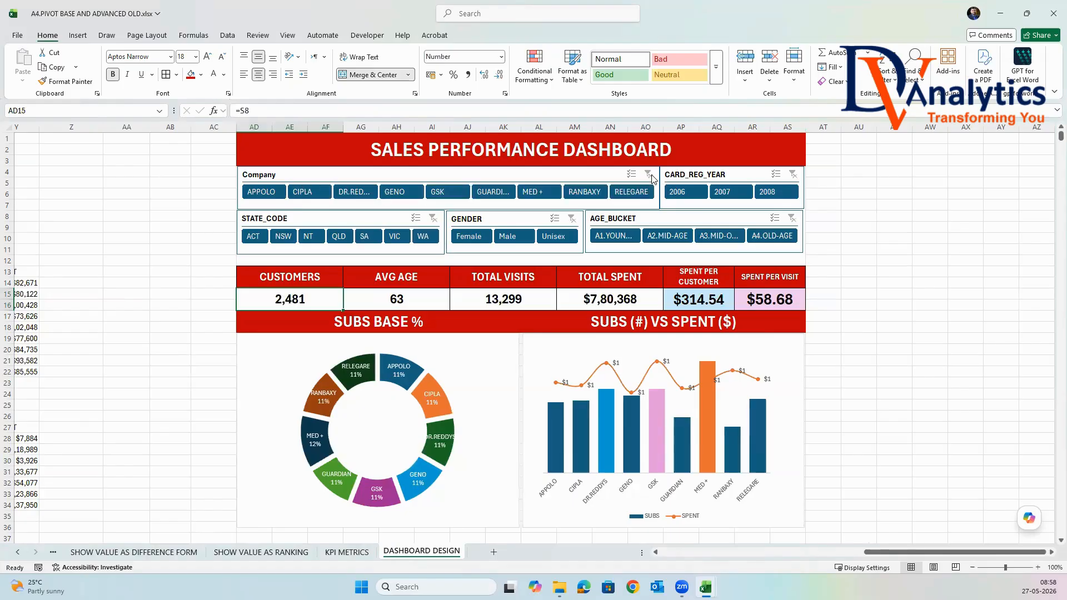
Filter the dashboard to CARD_REG_YEAR 2008, STATE_CODE NSW, GENDER Female and AGE_BUCKET A4.OLD-AGE.
{"action": "left_click", "coordinate": [775, 191]}
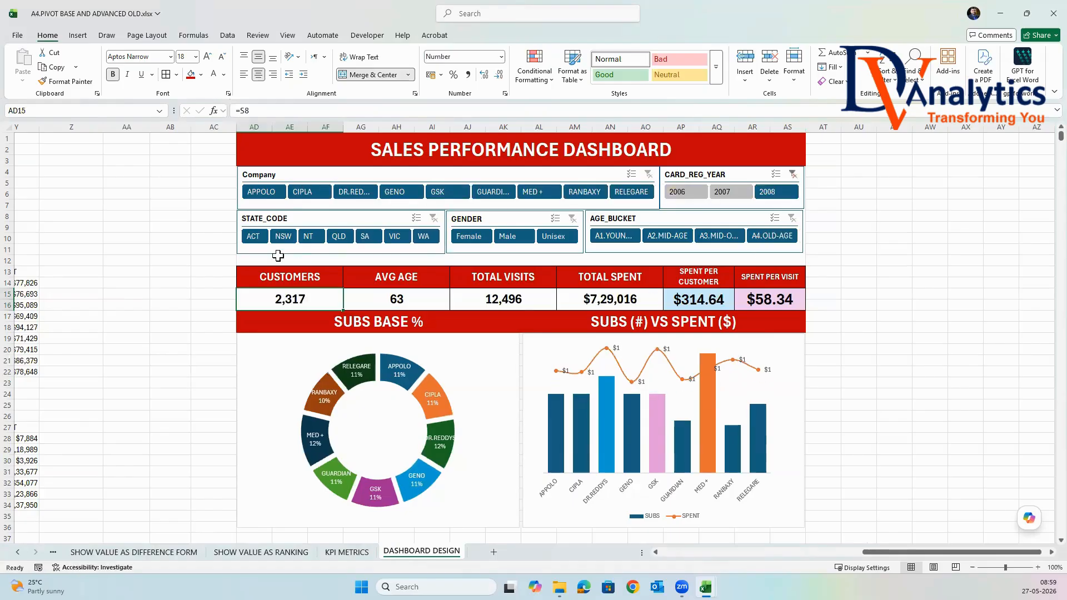
{"action": "left_click", "coordinate": [285, 237]}
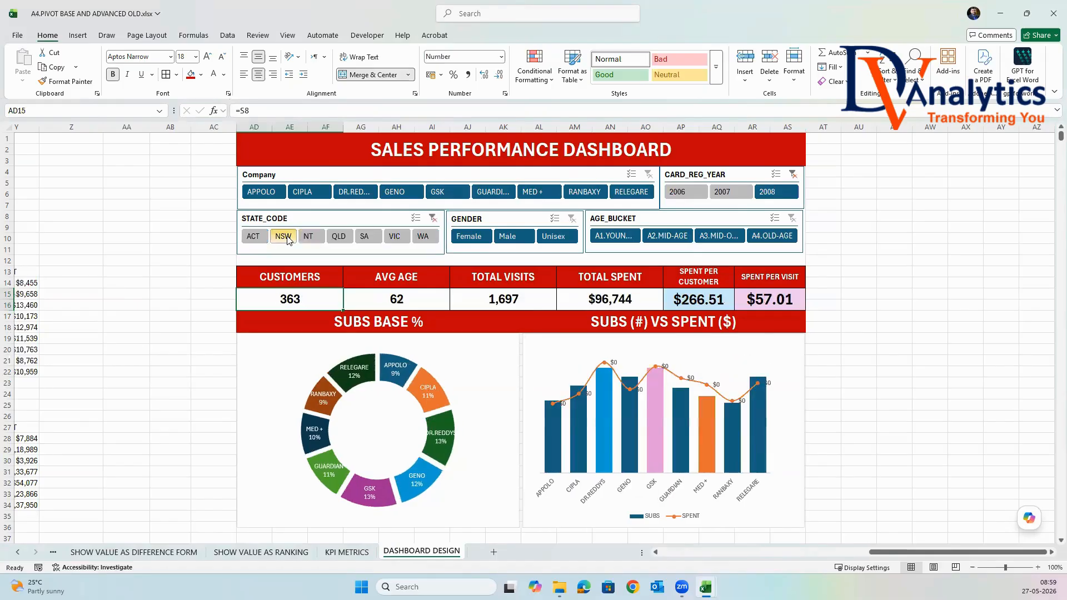
{"action": "left_click", "coordinate": [468, 236]}
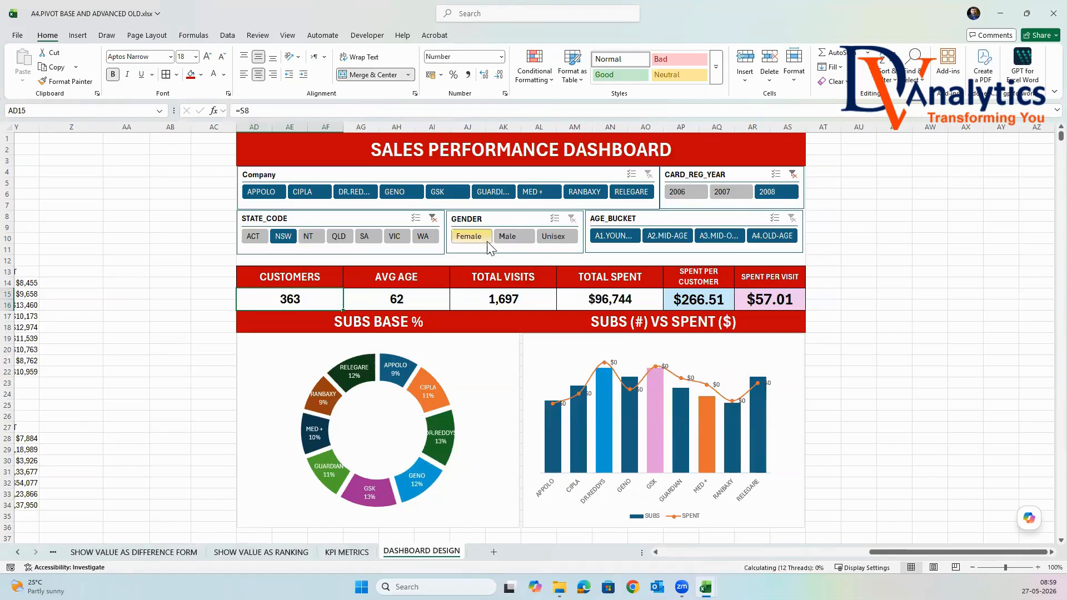
{"action": "left_click", "coordinate": [772, 237]}
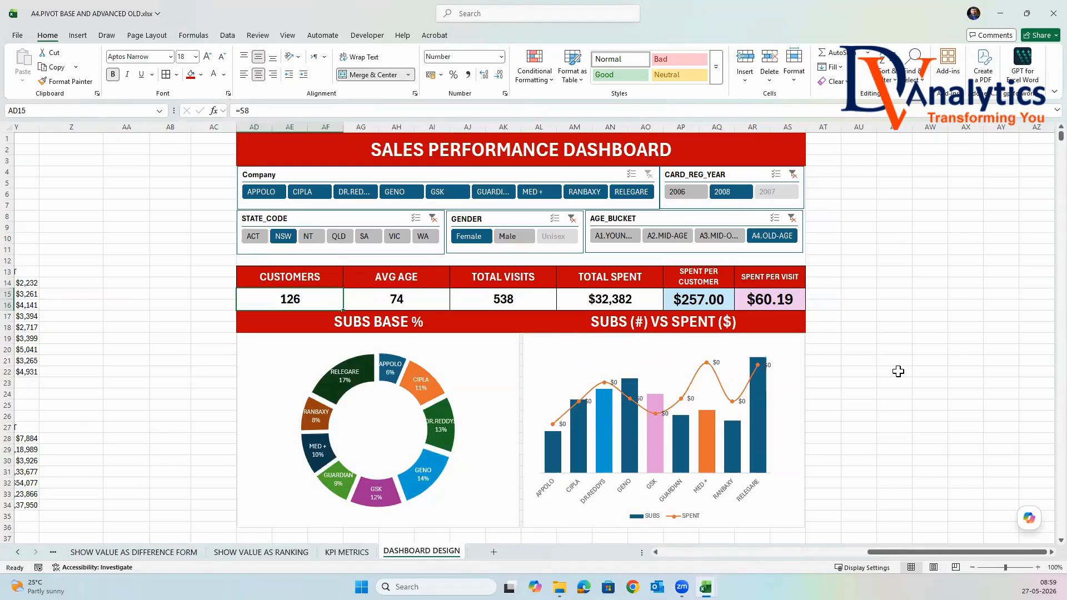
Clear the CARD_REG_YEAR, AGE_BUCKET, GENDER and STATE_CODE slicer filters.
{"action": "left_click", "coordinate": [793, 174]}
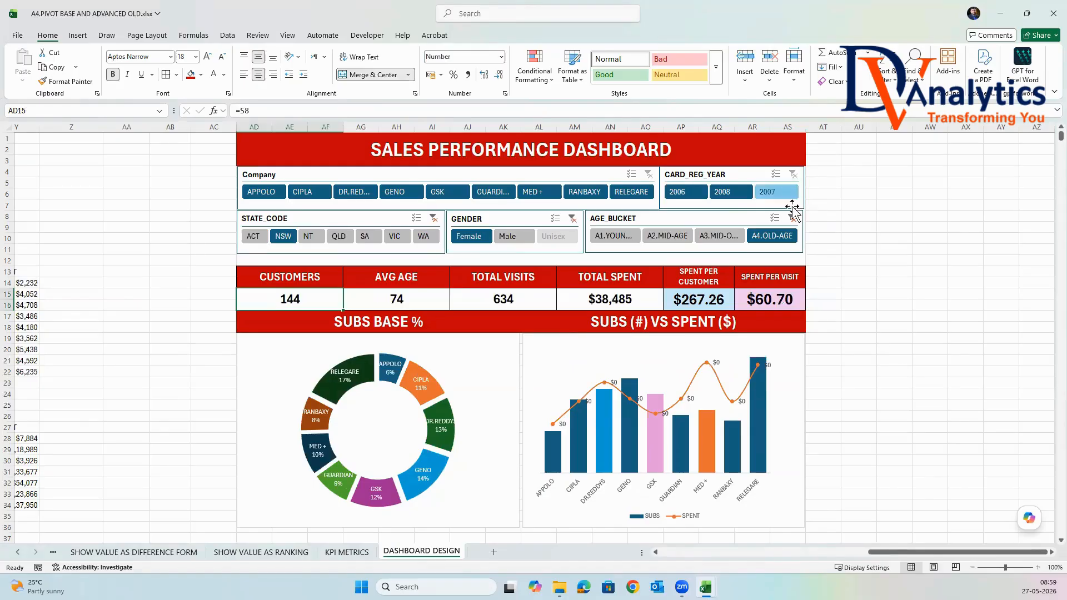
{"action": "left_click", "coordinate": [791, 218]}
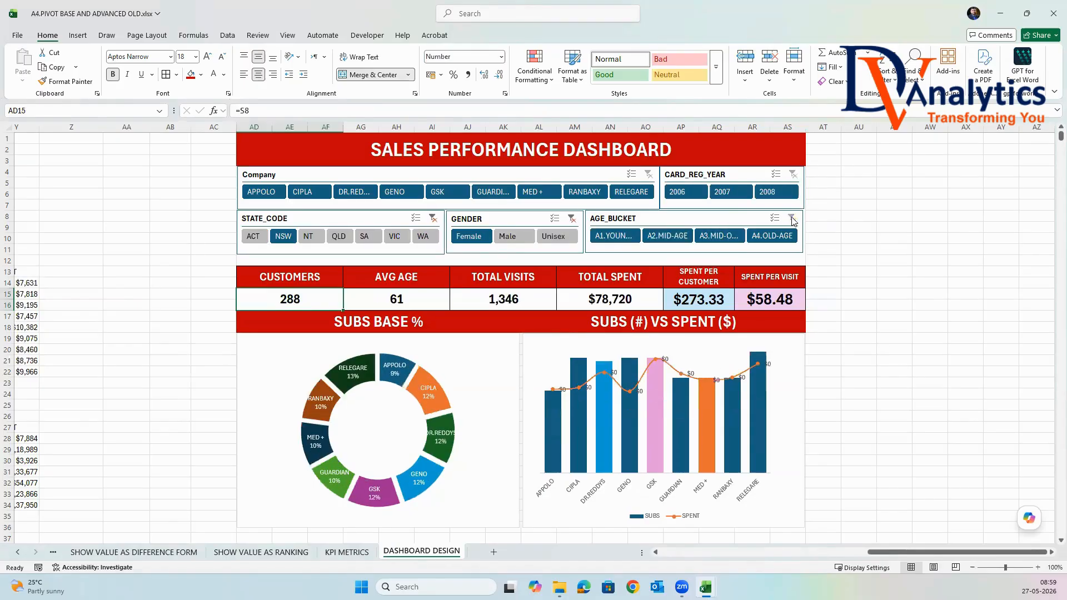
{"action": "left_click", "coordinate": [571, 218]}
{"action": "left_click", "coordinate": [432, 219]}
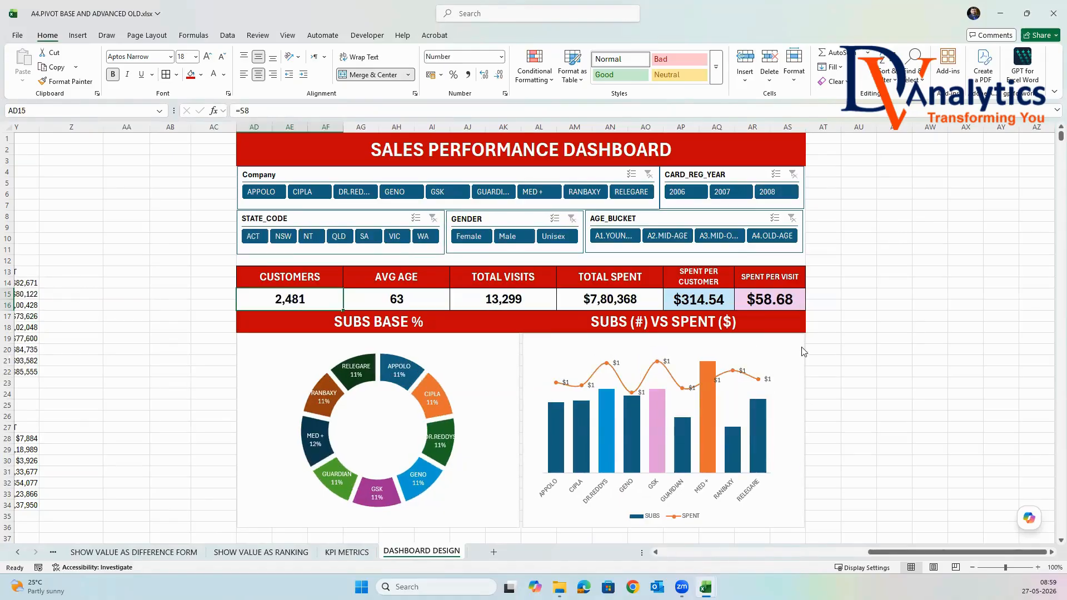
Insert a clustered column chart from the STATE, SUBS and SPENT table in W27:Y34.
{"action": "scroll", "coordinate": [883, 343], "scroll_direction": "down", "scroll_amount": 4}
{"action": "left_click_drag", "start_coordinate": [885, 555], "coordinate": [807, 554]}
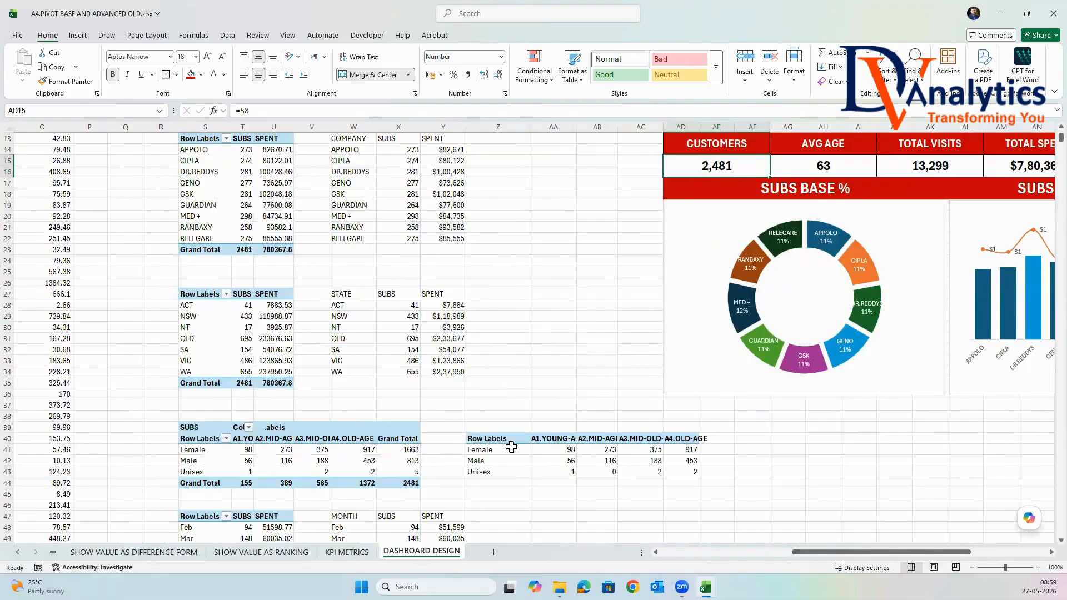
{"action": "left_click_drag", "start_coordinate": [365, 297], "coordinate": [451, 371]}
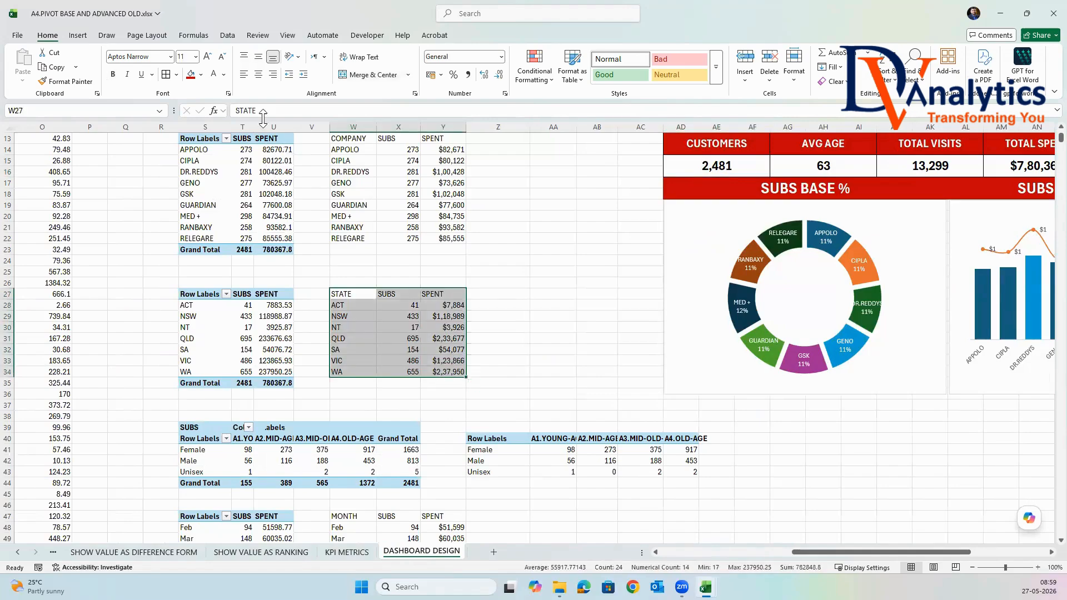
{"action": "left_click", "coordinate": [77, 35]}
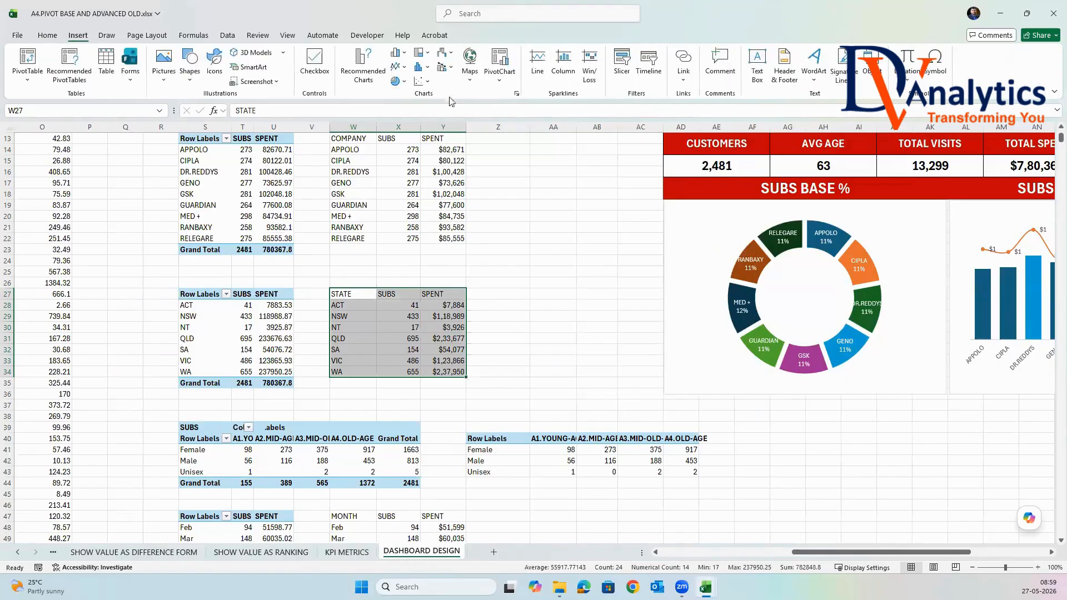
{"action": "left_click", "coordinate": [404, 54]}
{"action": "left_click", "coordinate": [405, 86]}
Change the state chart to a combo with SUBS as clustered columns and SPENT as a line with markers on the secondary axis.
{"action": "right_click", "coordinate": [531, 316]}
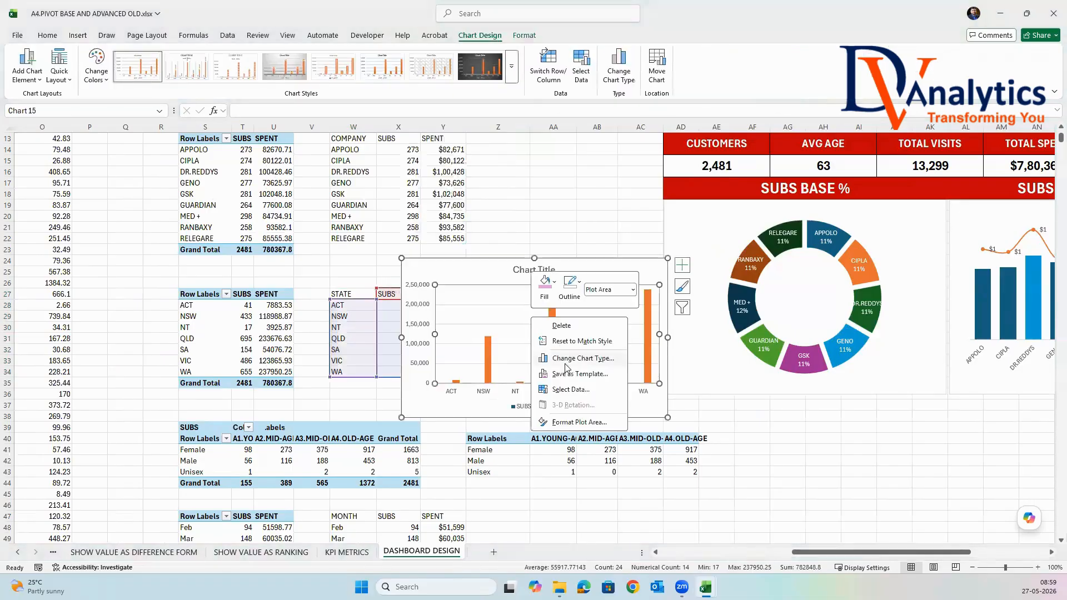
{"action": "left_click", "coordinate": [566, 359]}
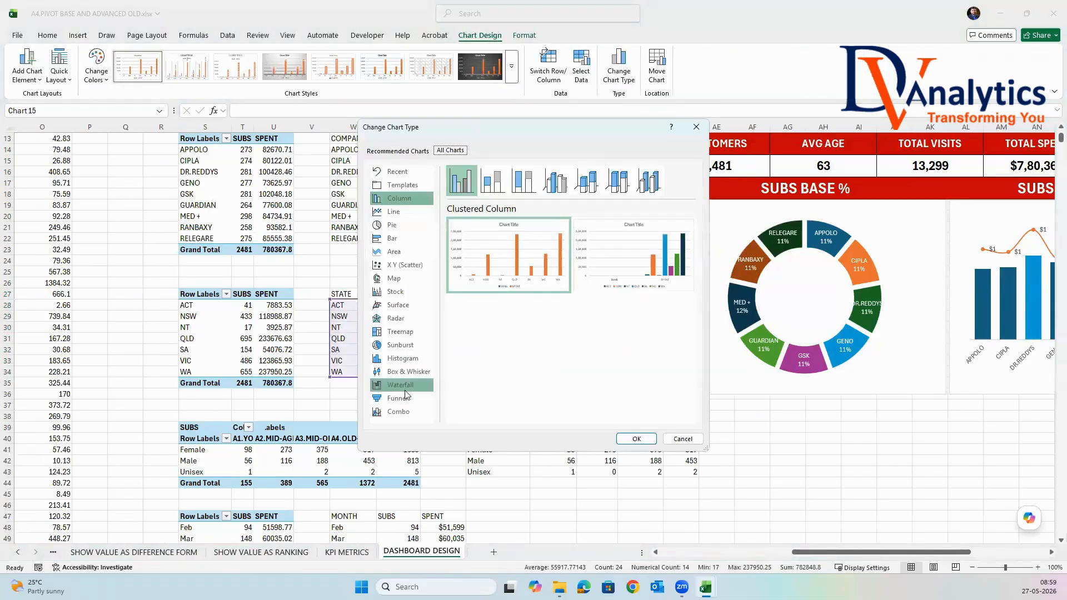
{"action": "left_click", "coordinate": [399, 412]}
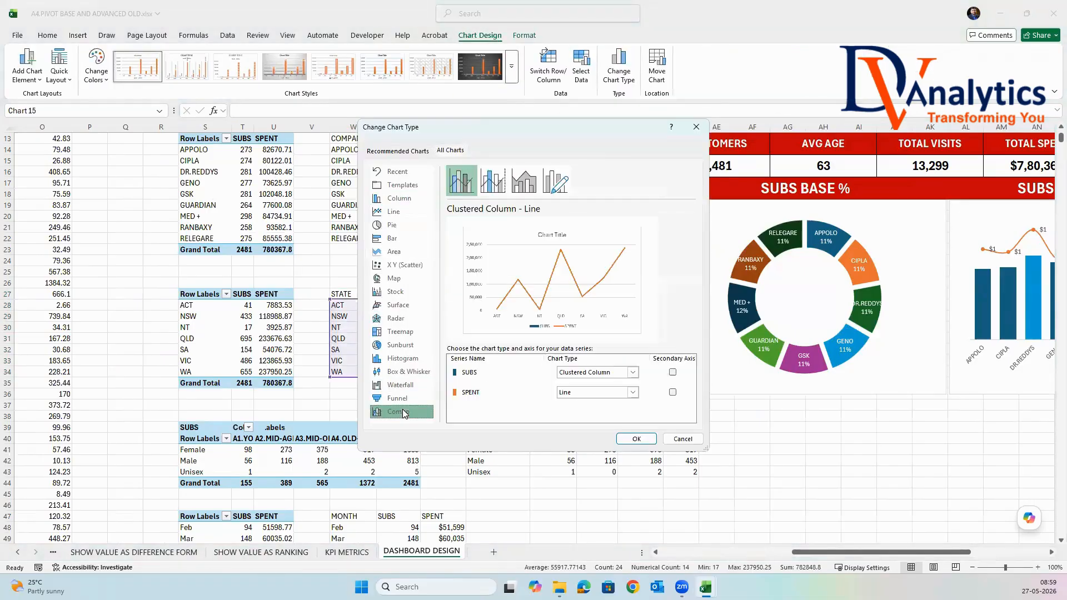
{"action": "left_click", "coordinate": [631, 392]}
{"action": "left_click", "coordinate": [665, 281]}
{"action": "left_click", "coordinate": [672, 392]}
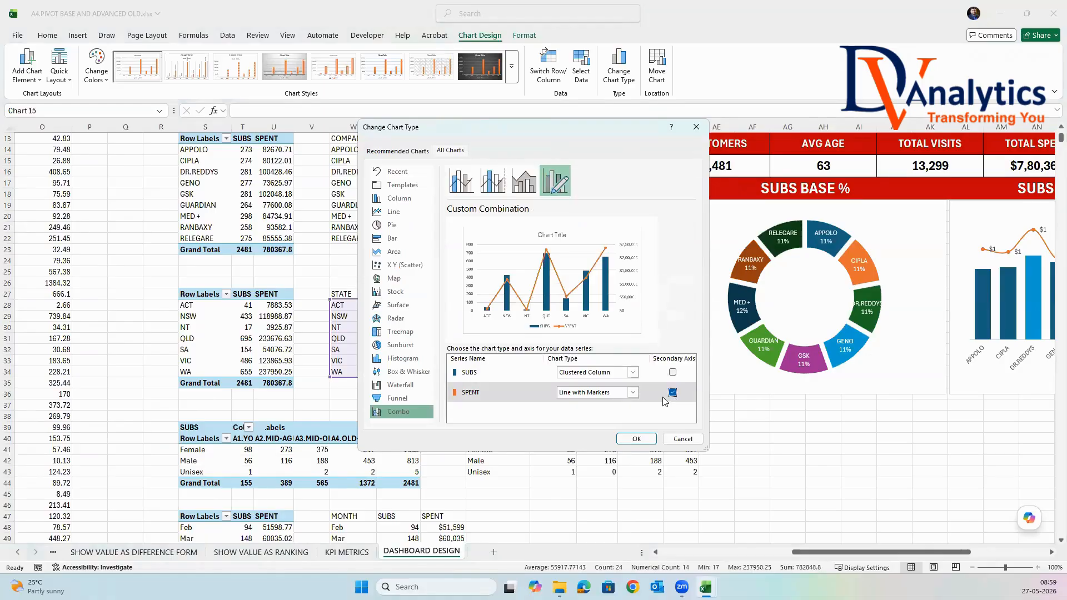
{"action": "left_click", "coordinate": [637, 439]}
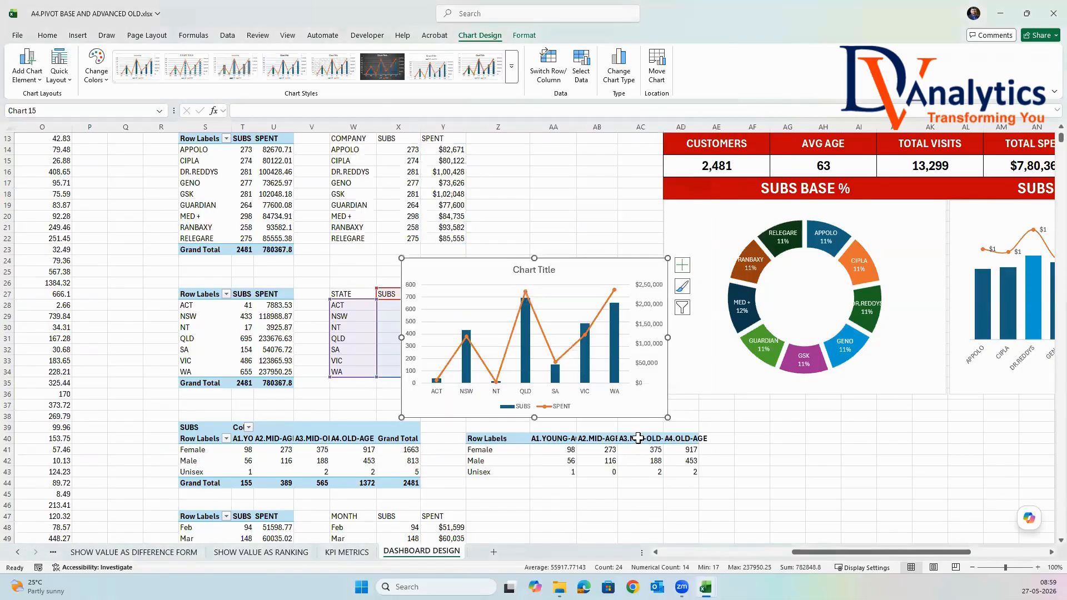
Move the state combo chart below the SUBS BASE % doughnut chart on the dashboard.
{"action": "left_click_drag", "start_coordinate": [582, 258], "coordinate": [846, 428]}
{"action": "left_click_drag", "start_coordinate": [952, 556], "coordinate": [1028, 552]}
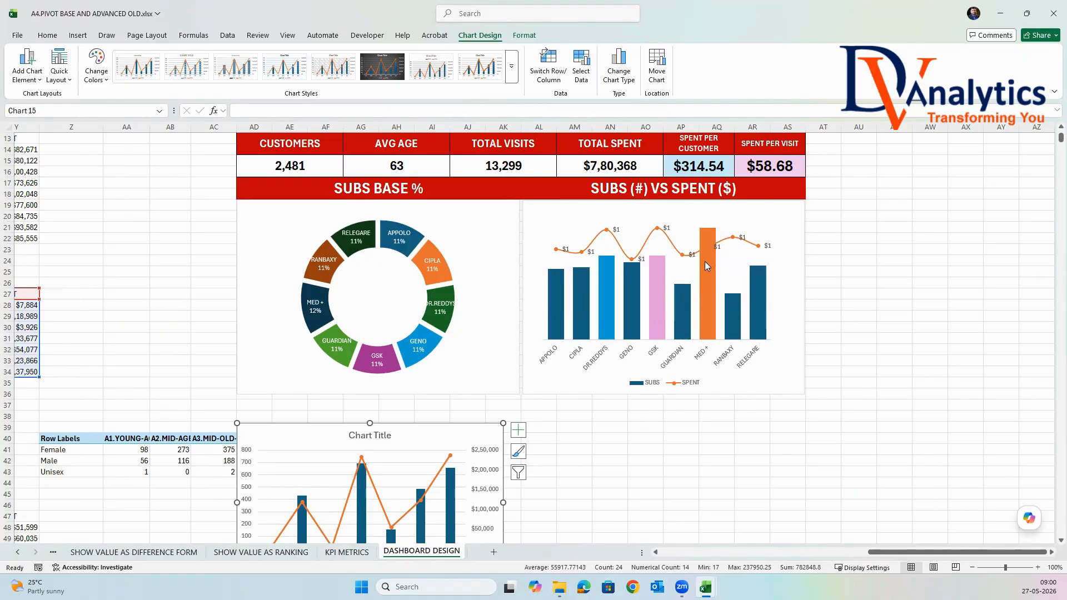
{"action": "mouse_move", "coordinate": [704, 266]}
{"action": "scroll", "coordinate": [704, 267], "scroll_direction": "up", "scroll_amount": 4}
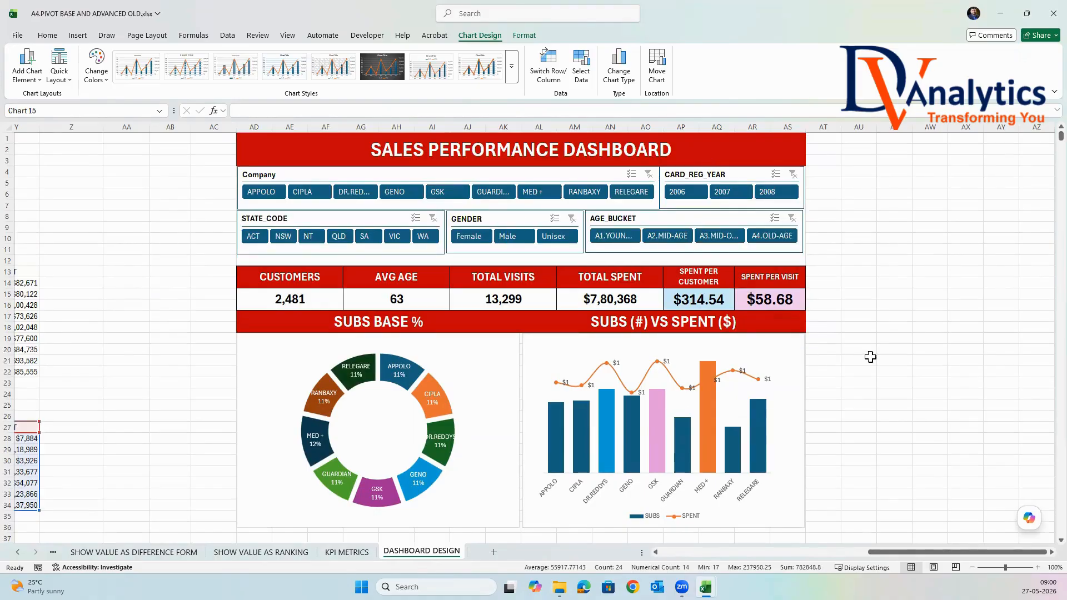
{"action": "scroll", "coordinate": [870, 357], "scroll_direction": "down", "scroll_amount": 1}
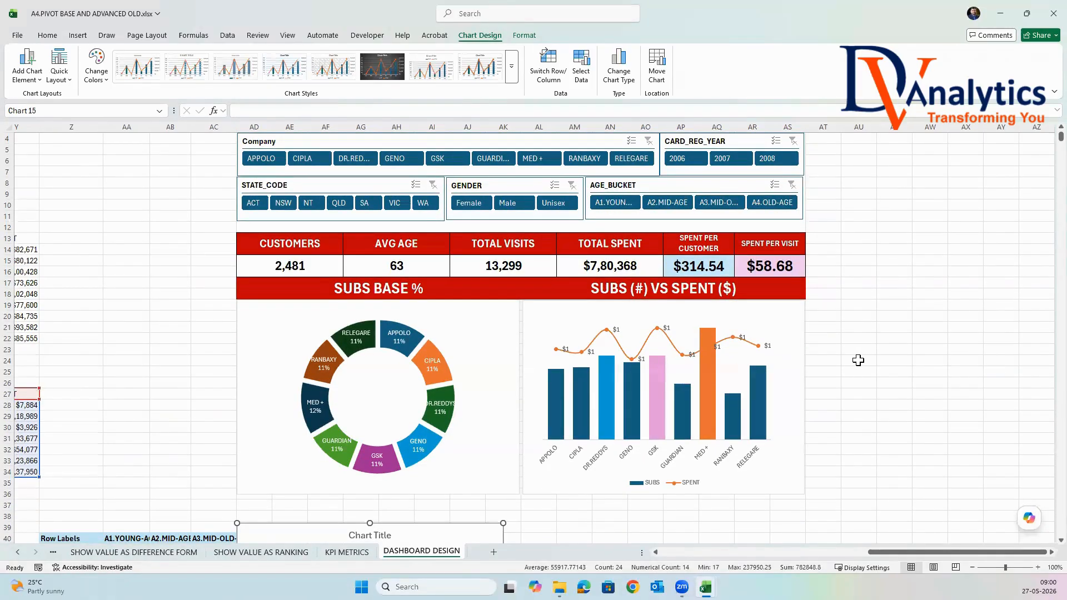
{"action": "left_click", "coordinate": [709, 367]}
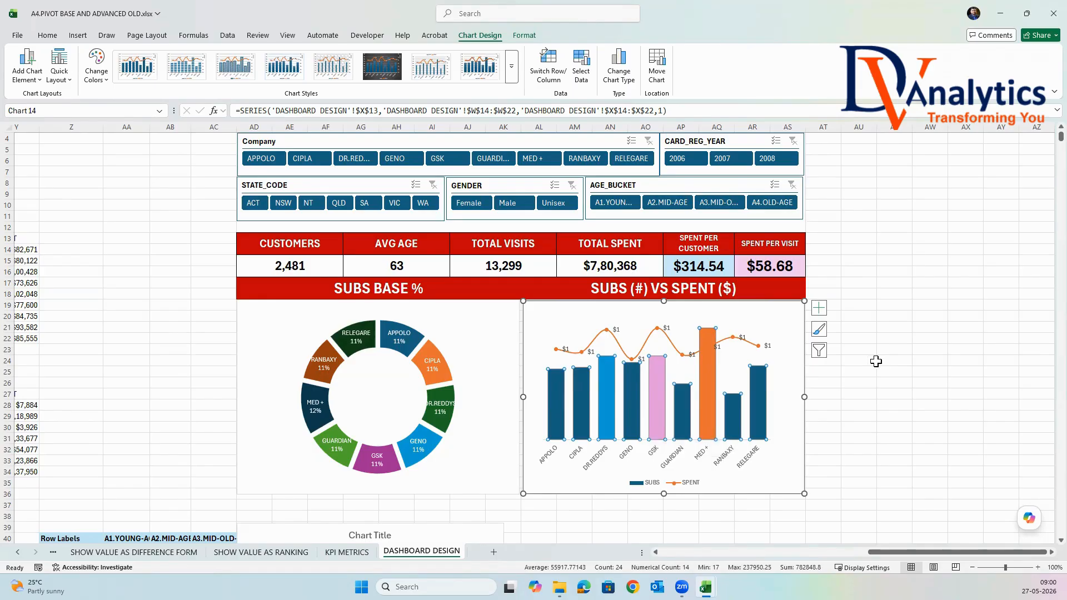
{"action": "left_click", "coordinate": [631, 385]}
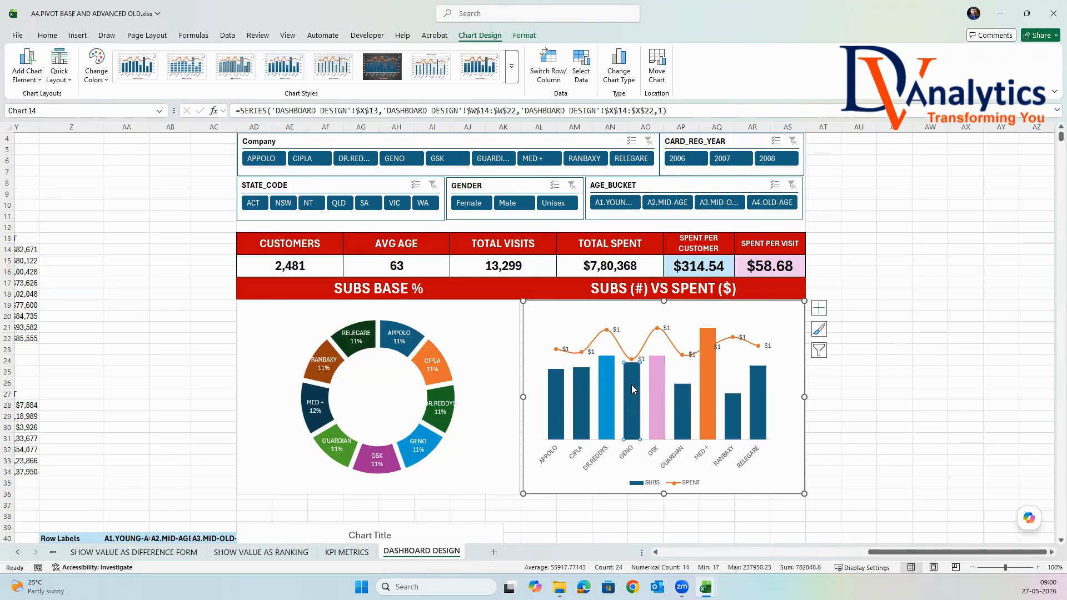
{"action": "mouse_move", "coordinate": [632, 376]}
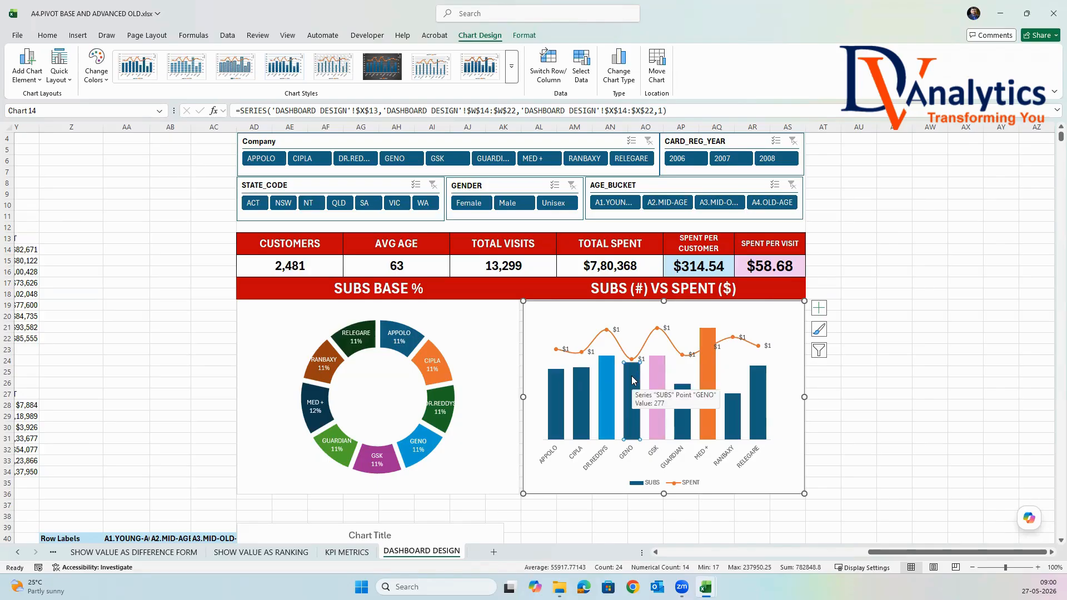
{"action": "right_click", "coordinate": [631, 385]}
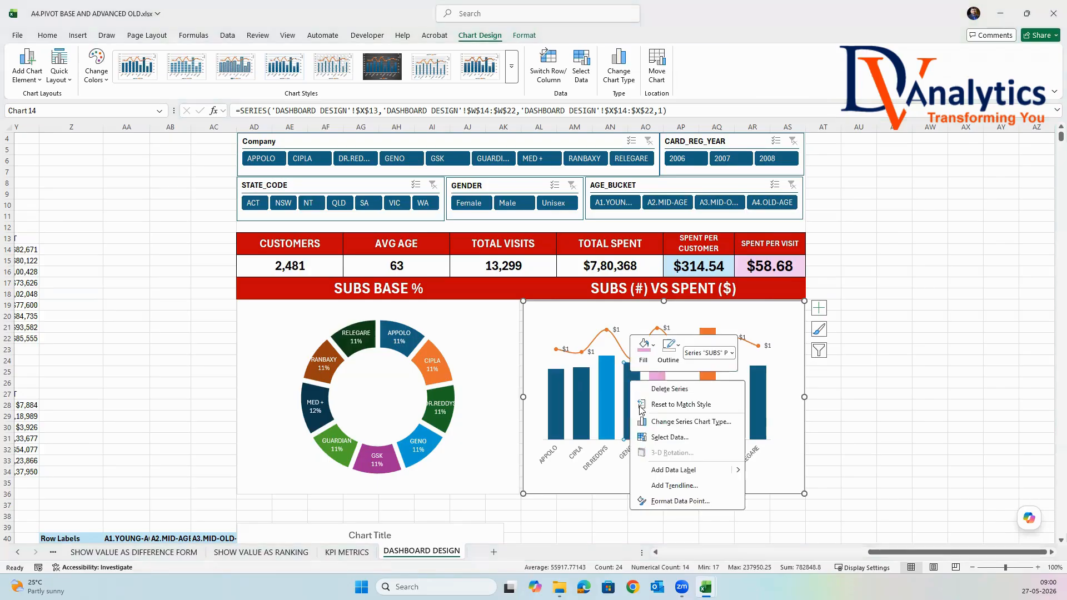
{"action": "left_click", "coordinate": [814, 417]}
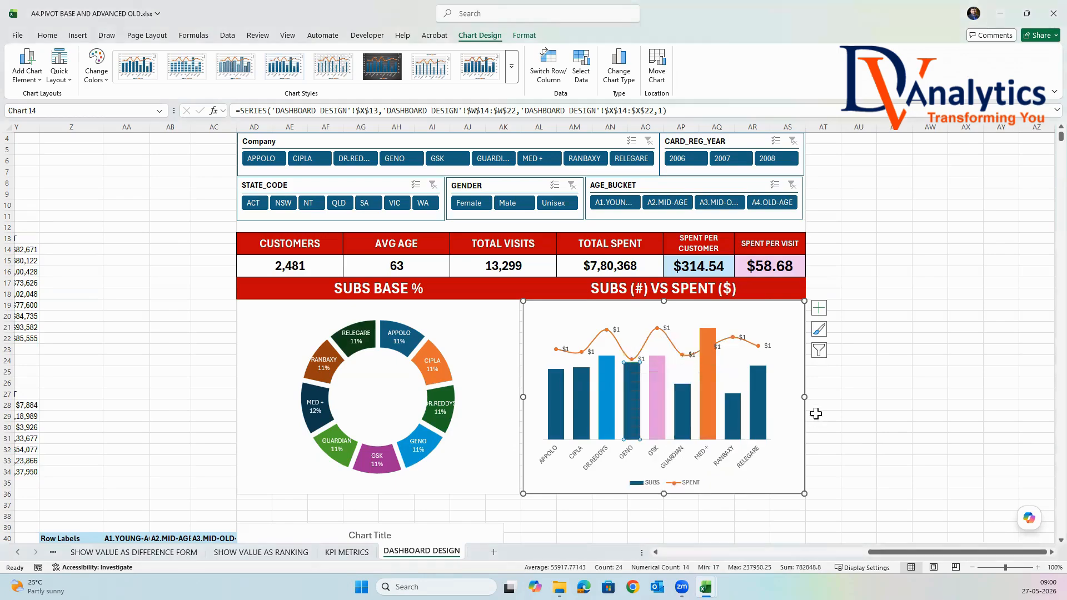
{"action": "left_click", "coordinate": [743, 370]}
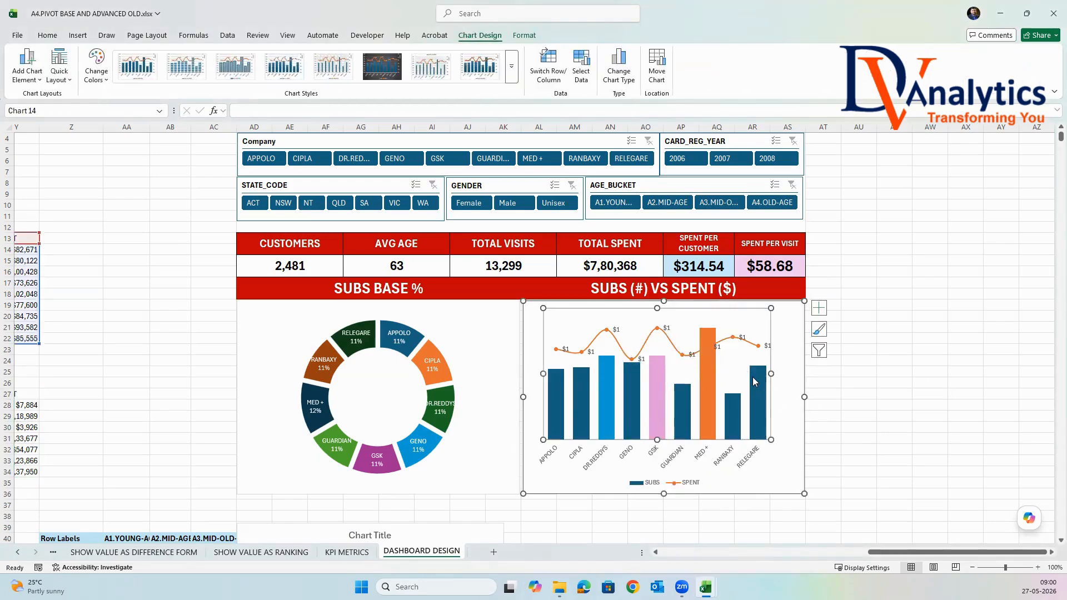
Give the SUBS columns in the company combo chart a solid dark blue border.
{"action": "left_click", "coordinate": [756, 384]}
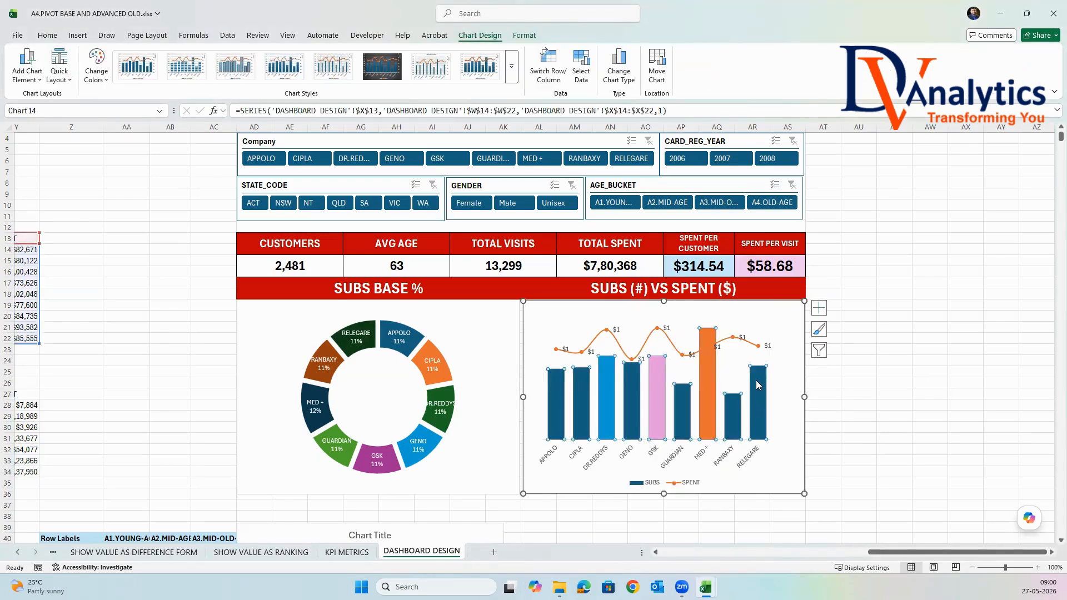
{"action": "right_click", "coordinate": [757, 385]}
{"action": "left_click", "coordinate": [811, 502]}
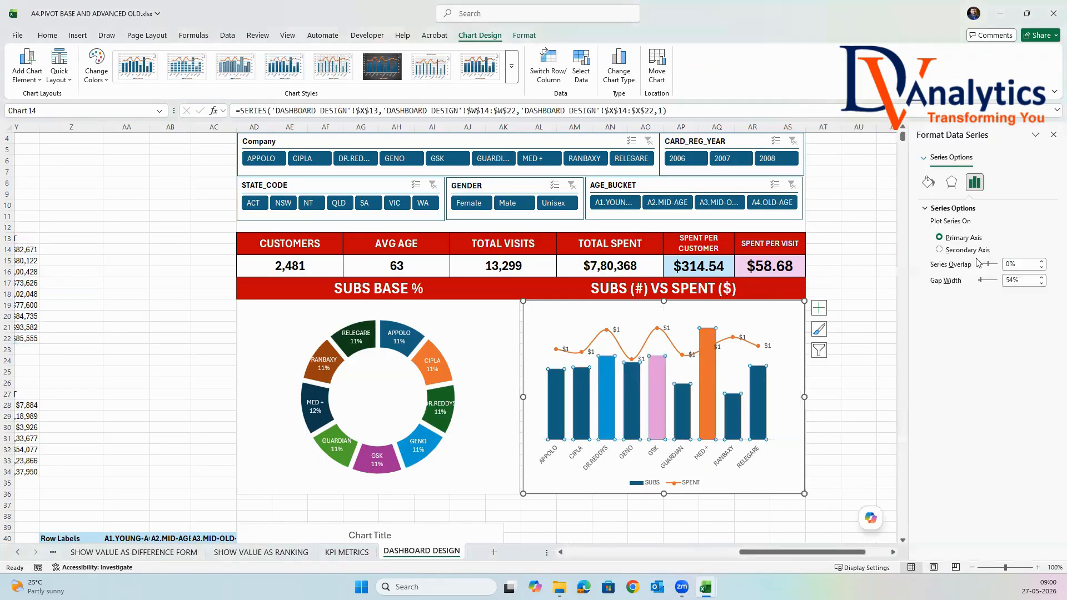
{"action": "left_click", "coordinate": [927, 183]}
{"action": "left_click", "coordinate": [941, 223]}
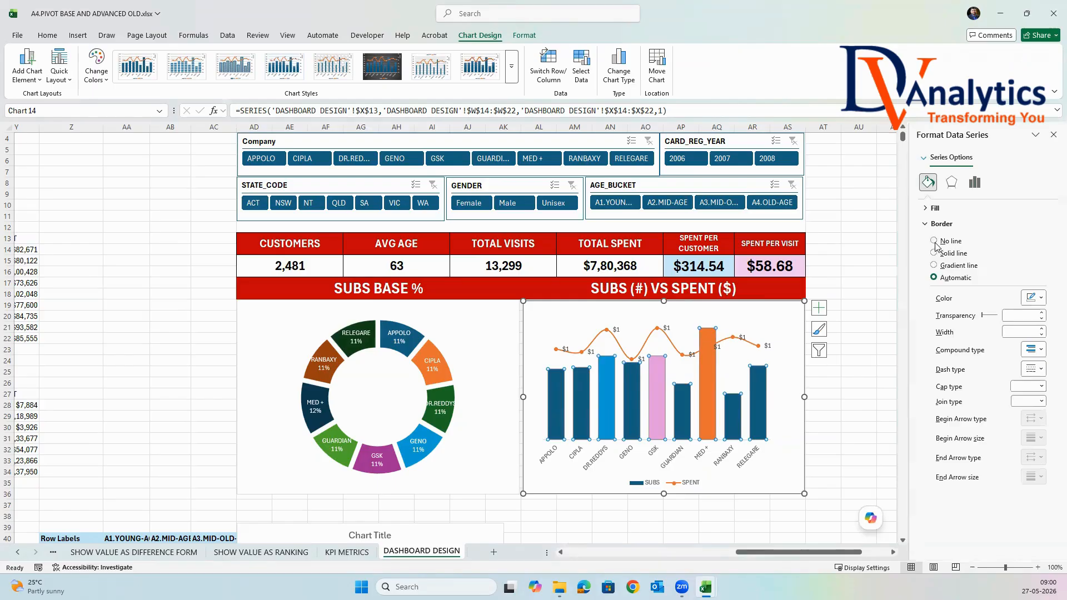
{"action": "left_click", "coordinate": [935, 254]}
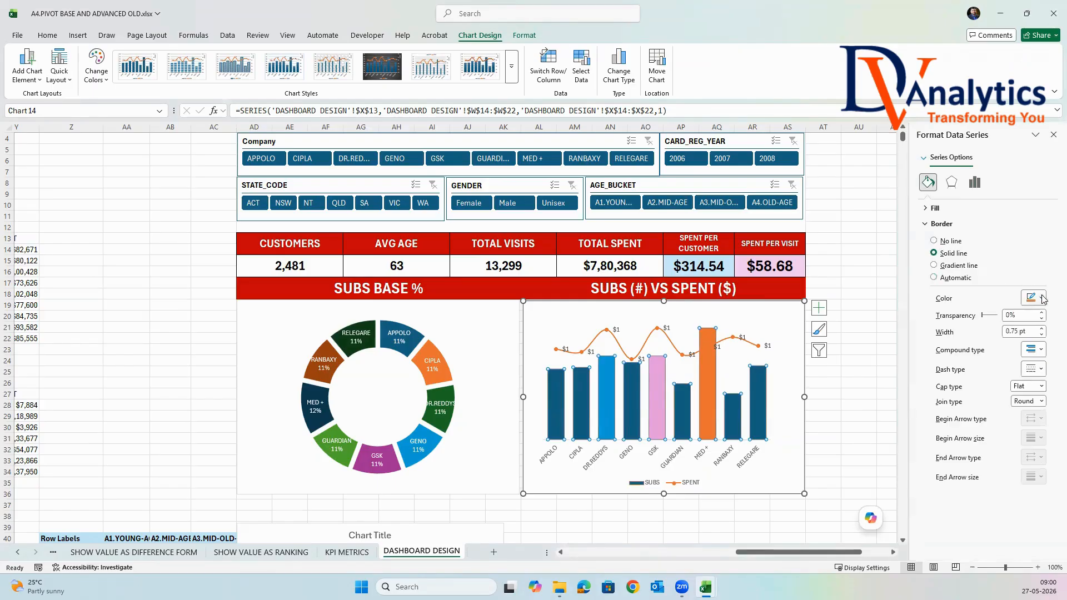
{"action": "left_click", "coordinate": [1042, 300]}
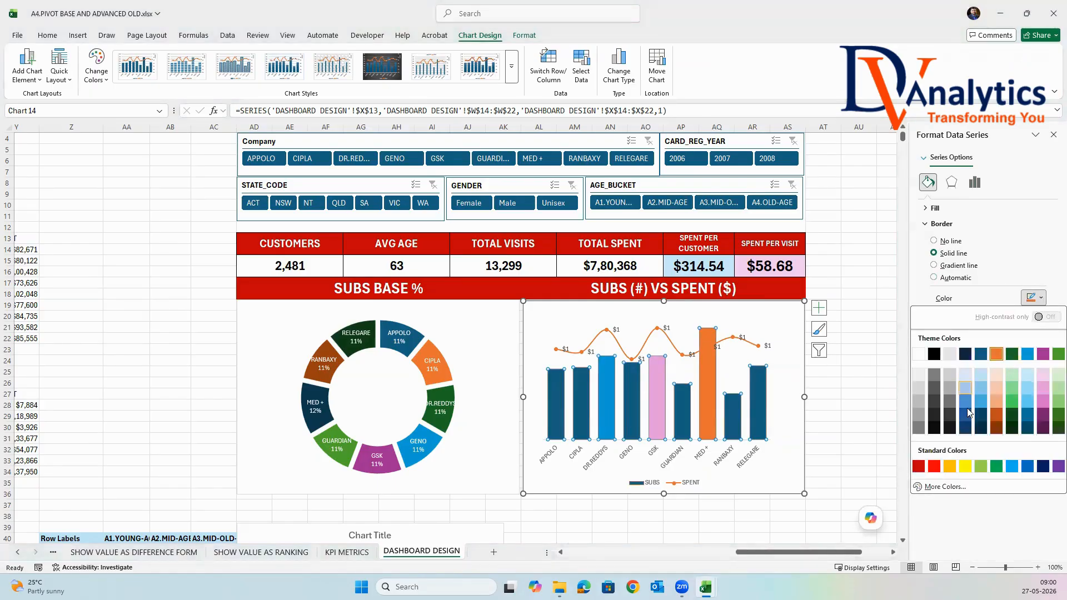
{"action": "left_click", "coordinate": [981, 415]}
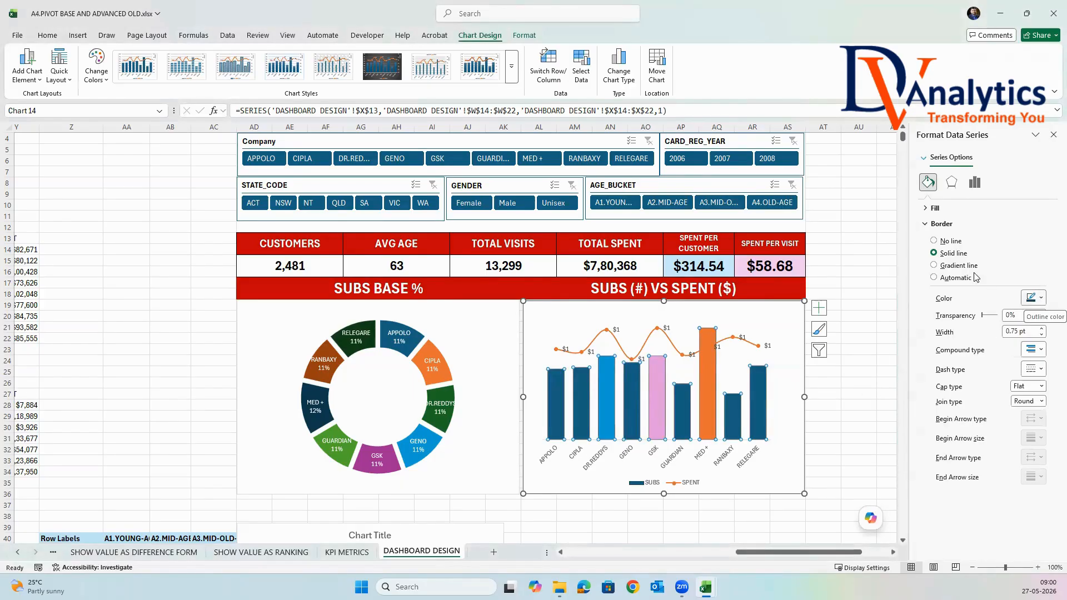
{"action": "left_click", "coordinate": [1034, 296]}
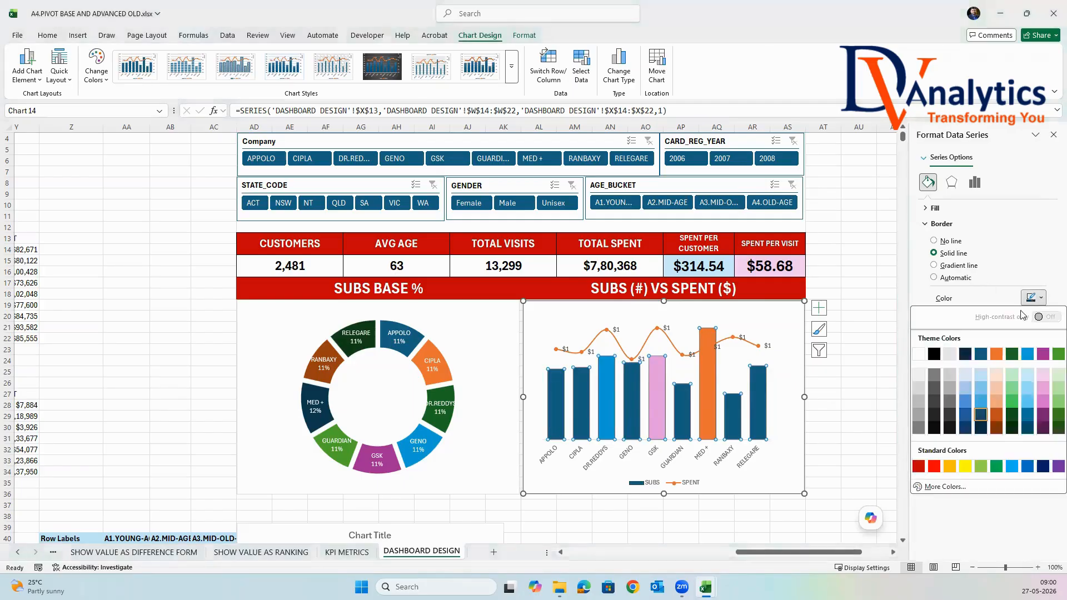
{"action": "left_click", "coordinate": [981, 416]}
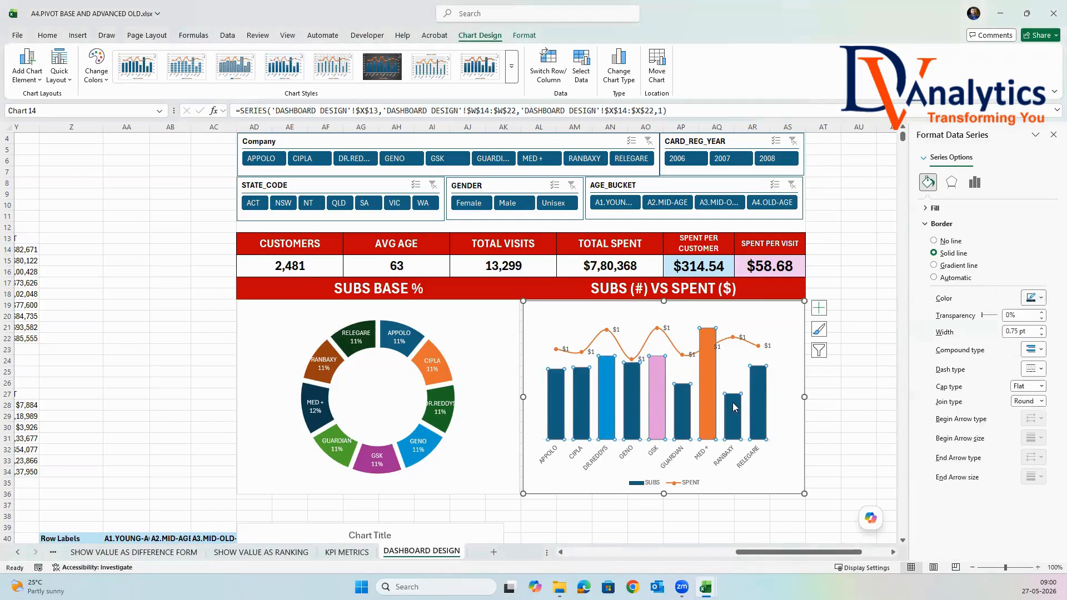
Fill all SUBS columns in the company combo chart with one uniform dark navy blue.
{"action": "left_click", "coordinate": [524, 35]}
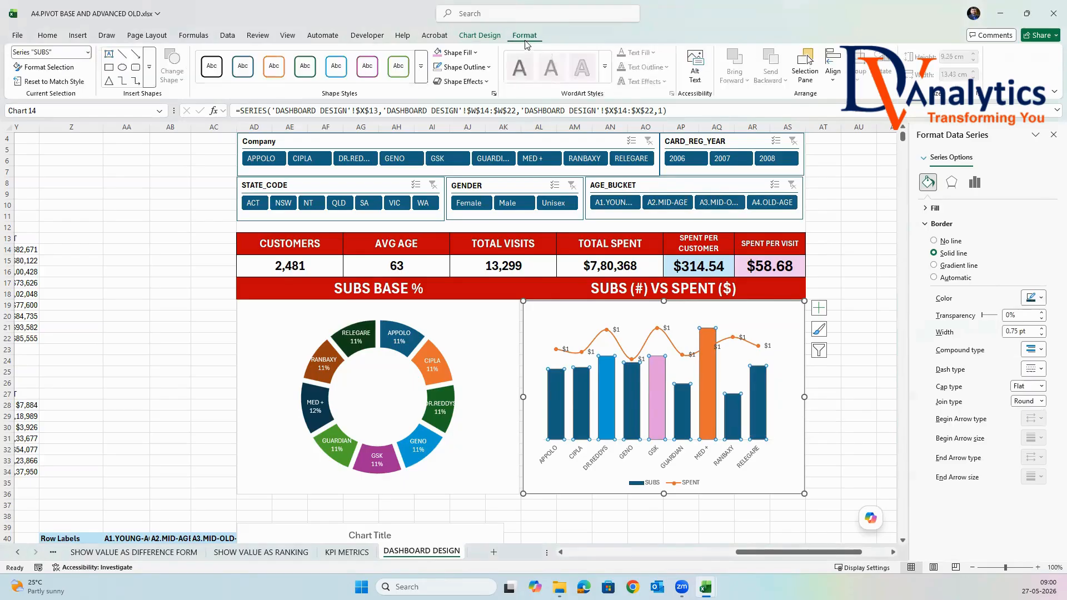
{"action": "left_click", "coordinate": [456, 52]}
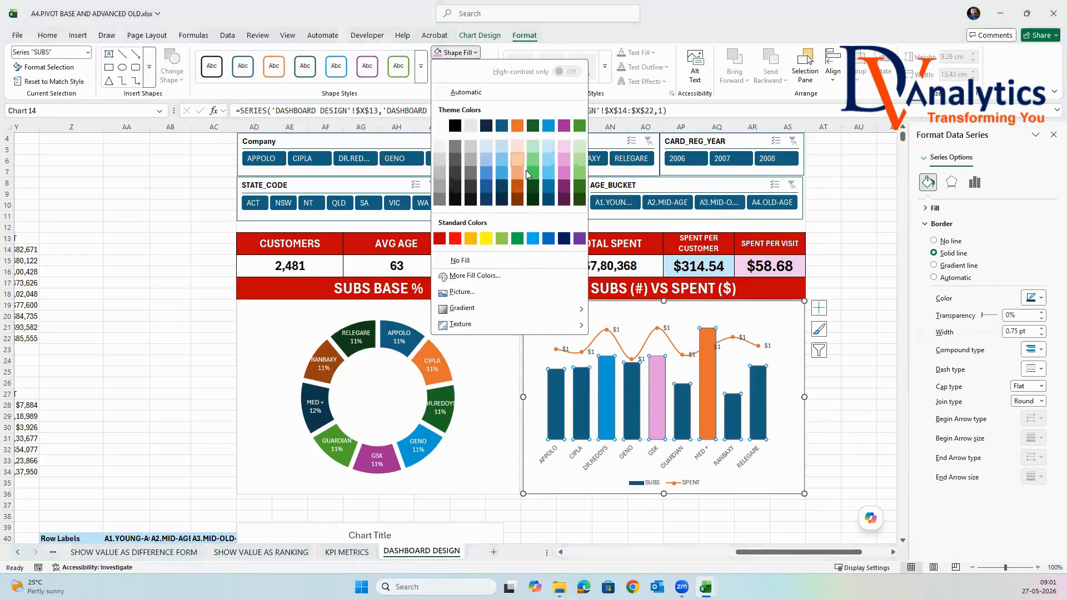
{"action": "left_click", "coordinate": [487, 200]}
{"action": "left_click", "coordinate": [858, 315]}
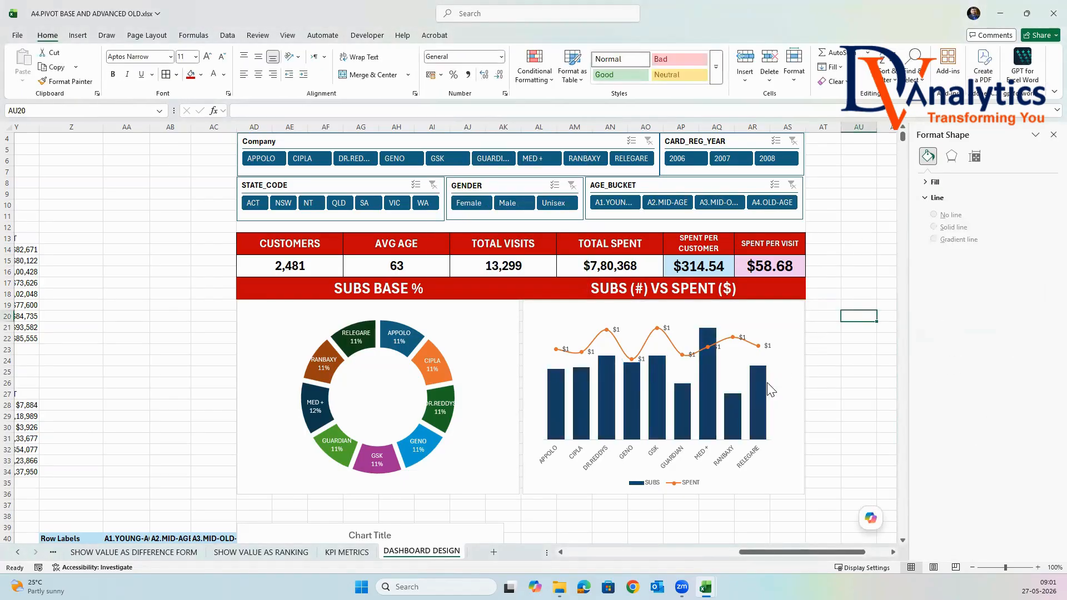
{"action": "left_click", "coordinate": [705, 371]}
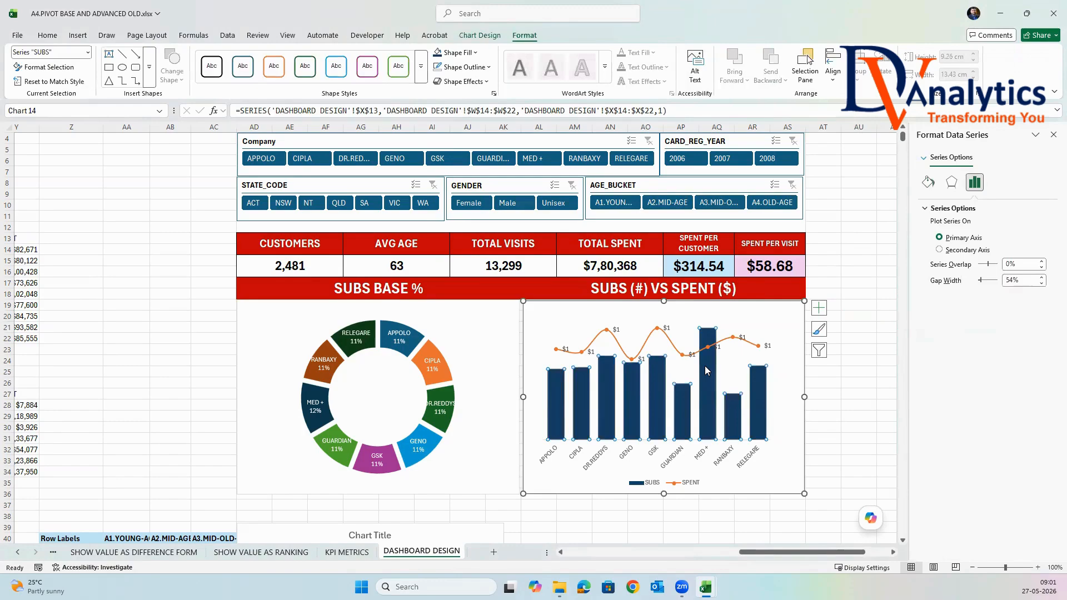
{"action": "left_click", "coordinate": [858, 382]}
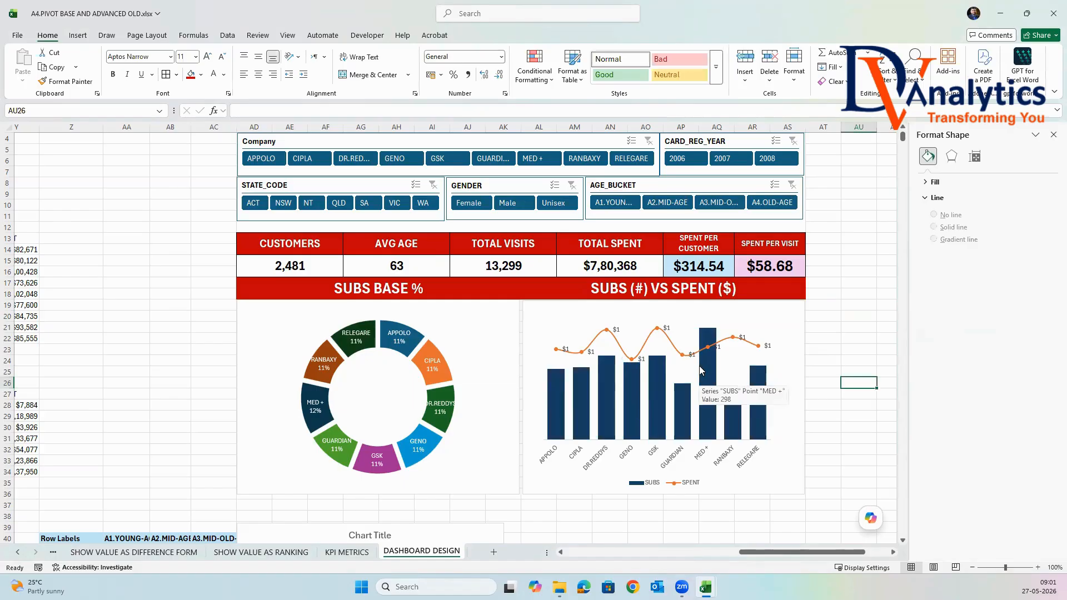
Add data labels to the SUBS columns in the company combo chart.
{"action": "left_click", "coordinate": [700, 373]}
{"action": "right_click", "coordinate": [707, 361]}
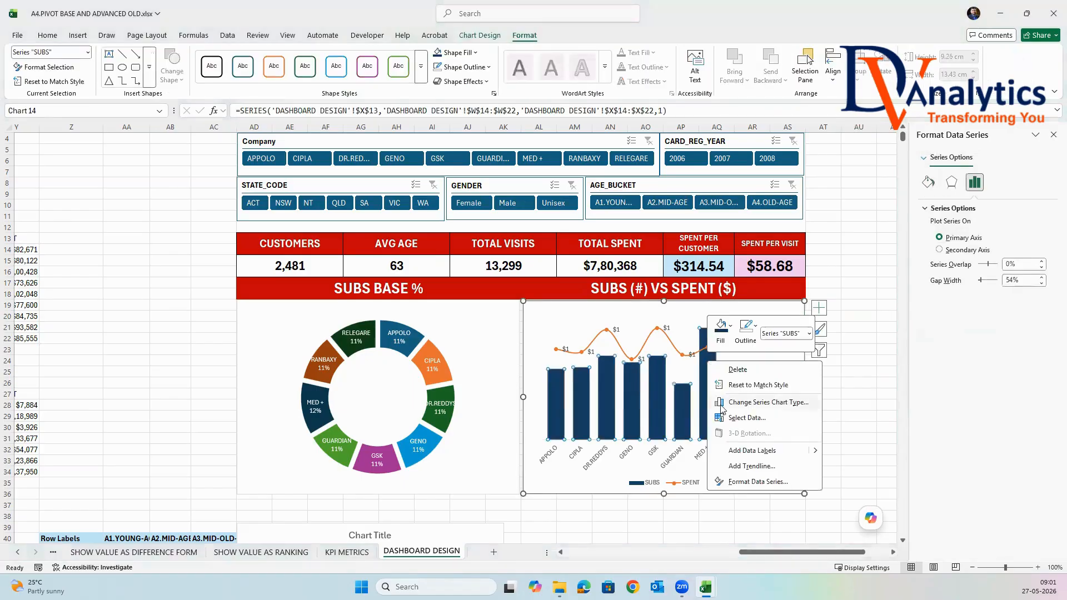
{"action": "left_click", "coordinate": [752, 451]}
{"action": "left_click", "coordinate": [864, 393]}
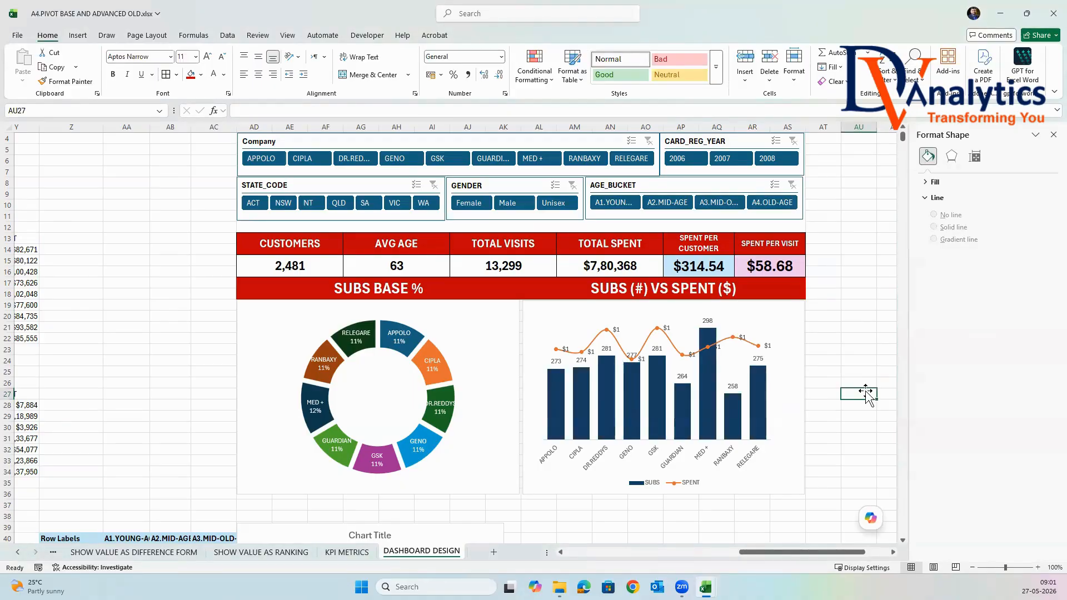
{"action": "left_click", "coordinate": [835, 369]}
Widen the state combo chart to match the width of the doughnut chart above it.
{"action": "scroll", "coordinate": [866, 416], "scroll_direction": "down", "scroll_amount": 1}
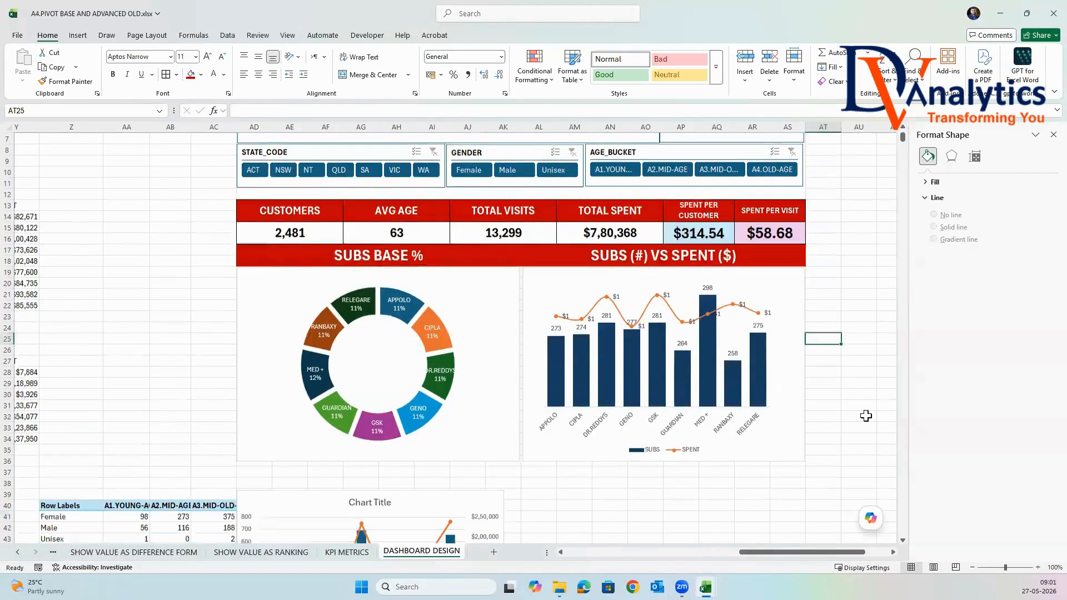
{"action": "scroll", "coordinate": [866, 415], "scroll_direction": "up", "scroll_amount": 2}
{"action": "scroll", "coordinate": [752, 417], "scroll_direction": "down", "scroll_amount": 6}
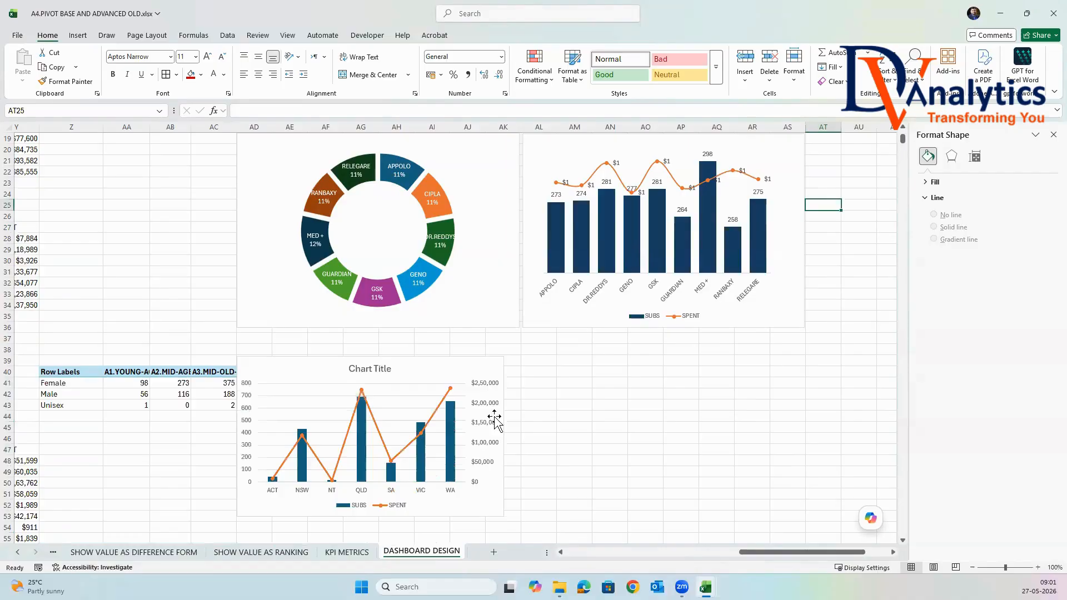
{"action": "left_click", "coordinate": [445, 358]}
{"action": "left_click_drag", "start_coordinate": [445, 358], "coordinate": [448, 357]}
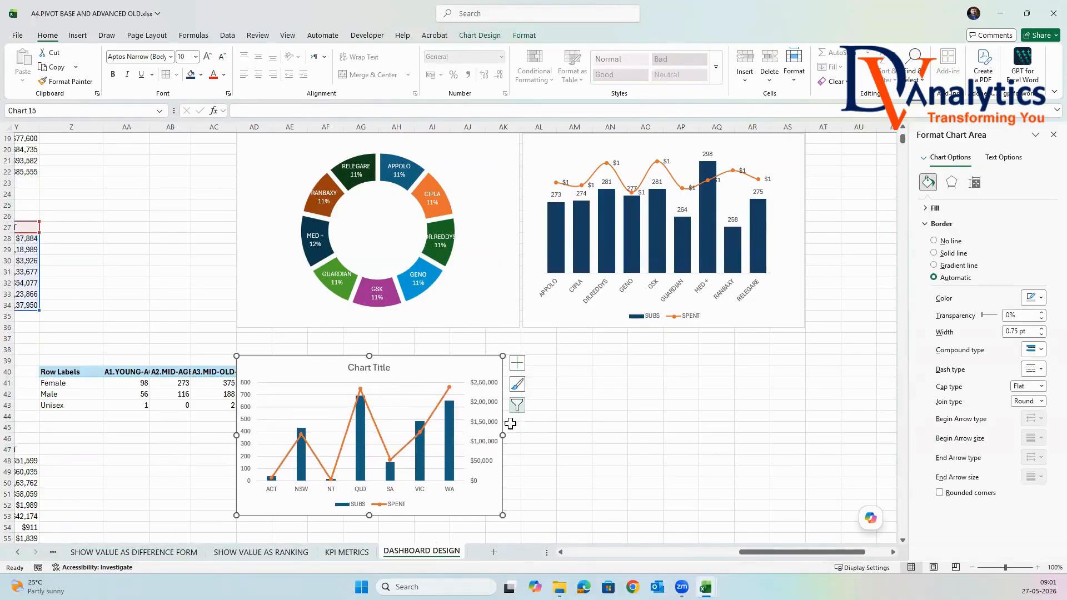
{"action": "left_click_drag", "start_coordinate": [503, 434], "coordinate": [520, 438]}
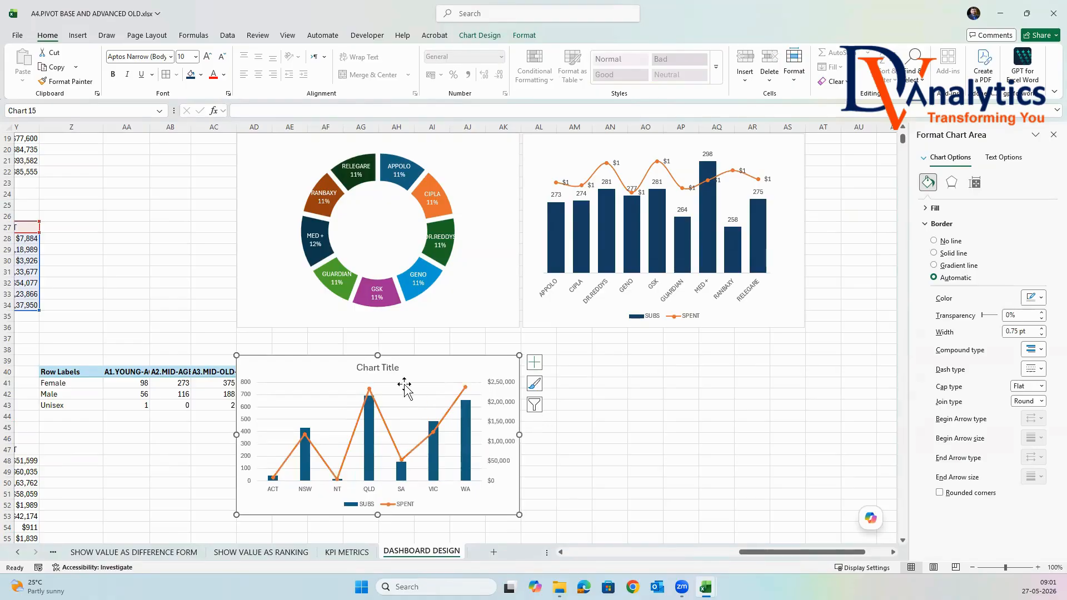
Delete the chart title and the horizontal gridlines from the state combo chart.
{"action": "left_click", "coordinate": [382, 372]}
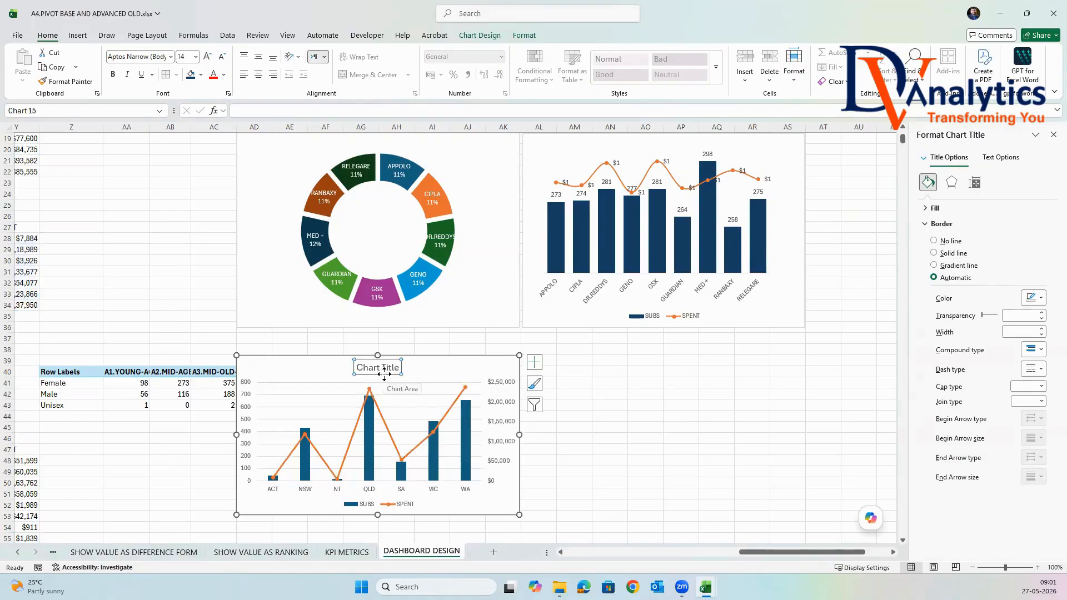
{"action": "key", "text": "Delete"}
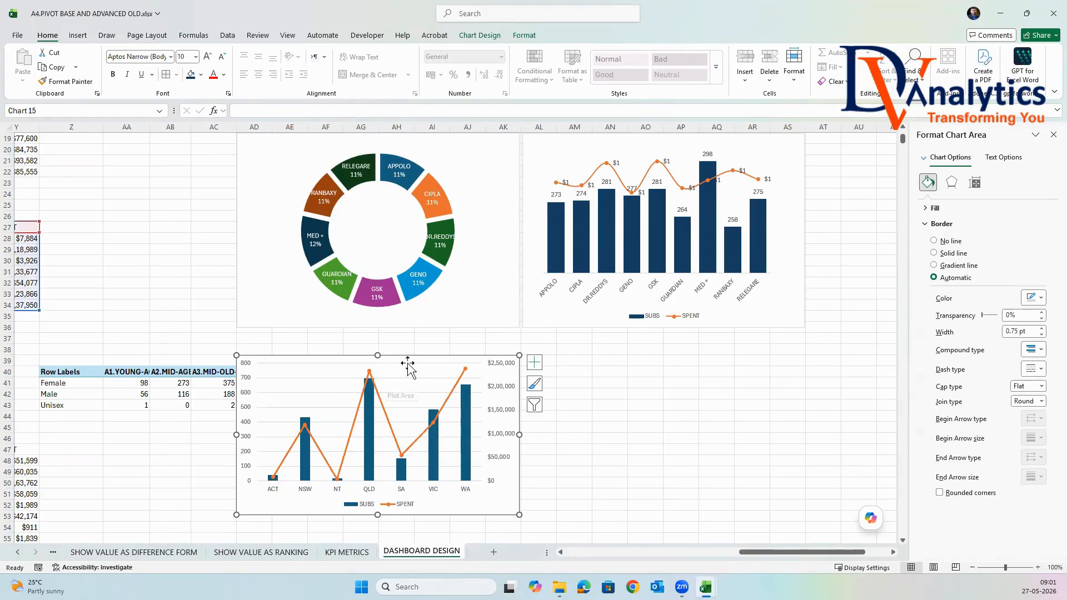
{"action": "left_click", "coordinate": [409, 379]}
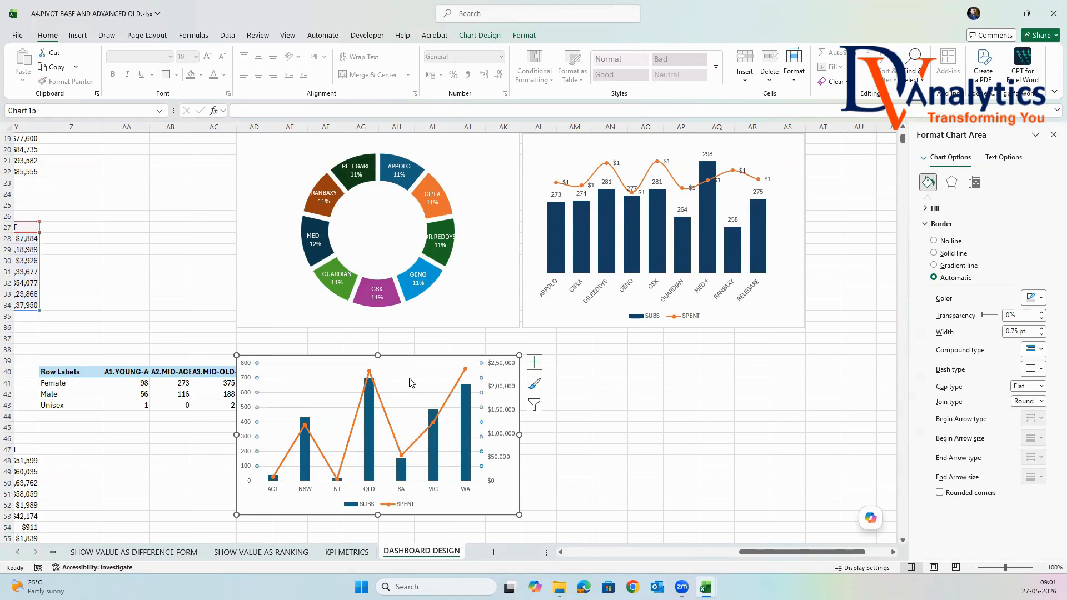
{"action": "key", "text": "Delete"}
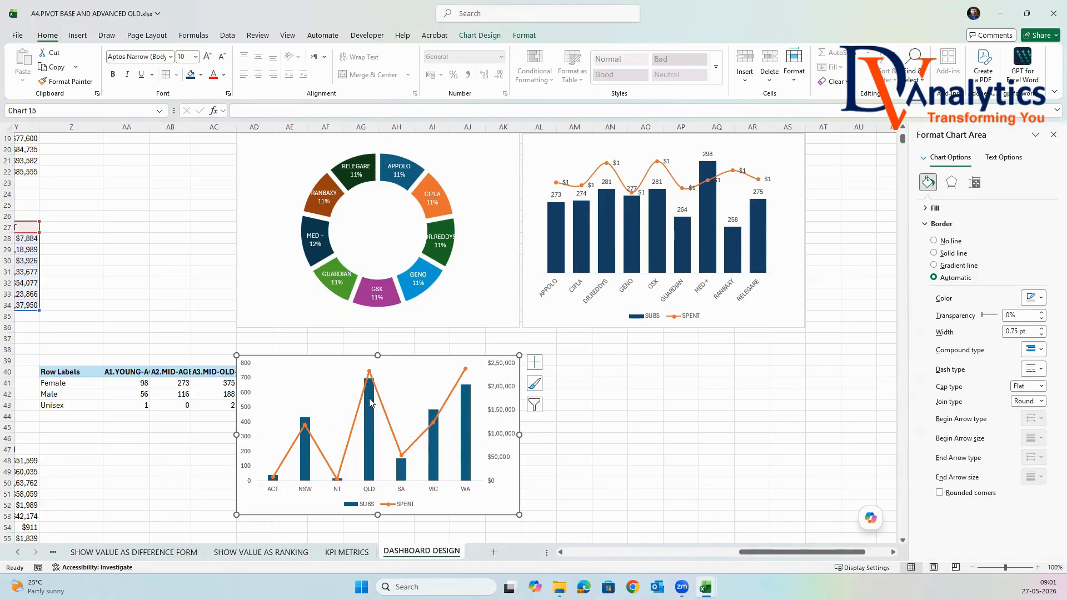
Remove the connecting line from the SPENT series in the state combo chart, keeping its markers.
{"action": "right_click", "coordinate": [385, 416]}
{"action": "left_click", "coordinate": [422, 537]}
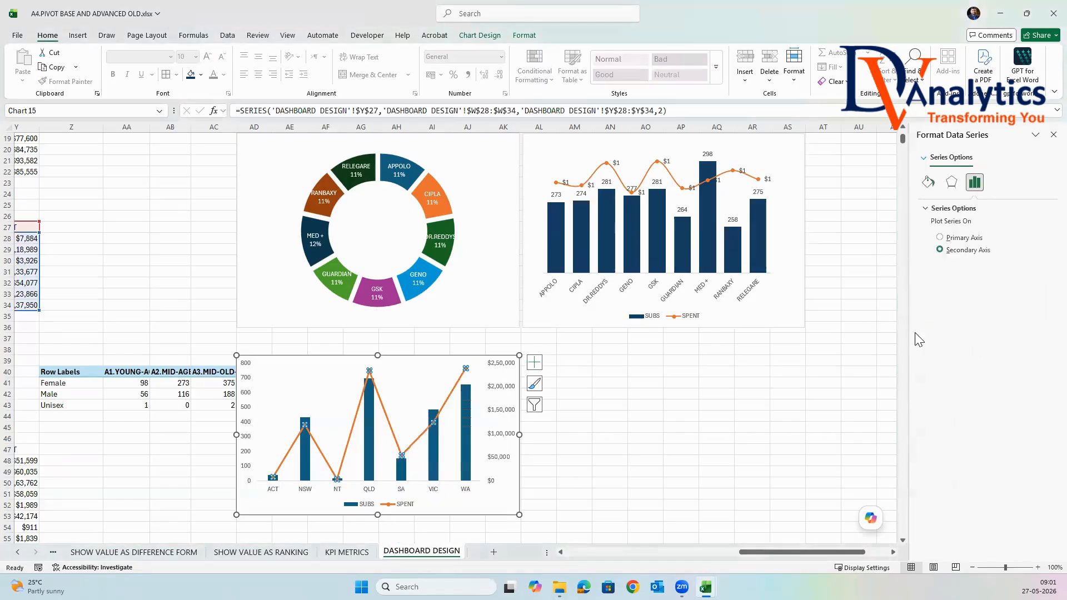
{"action": "left_click", "coordinate": [928, 181]}
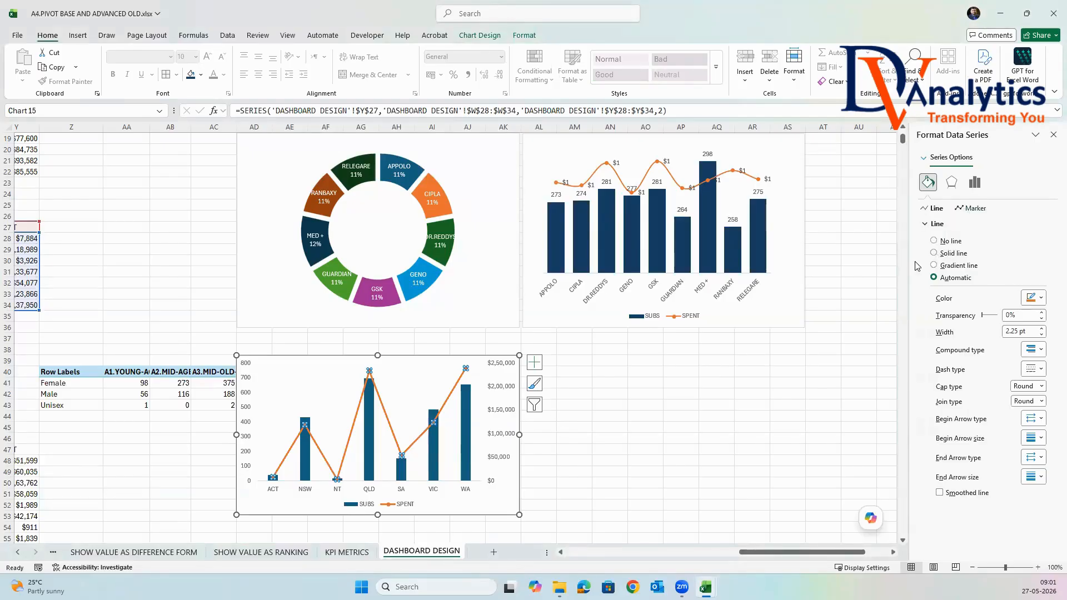
{"action": "left_click", "coordinate": [934, 242]}
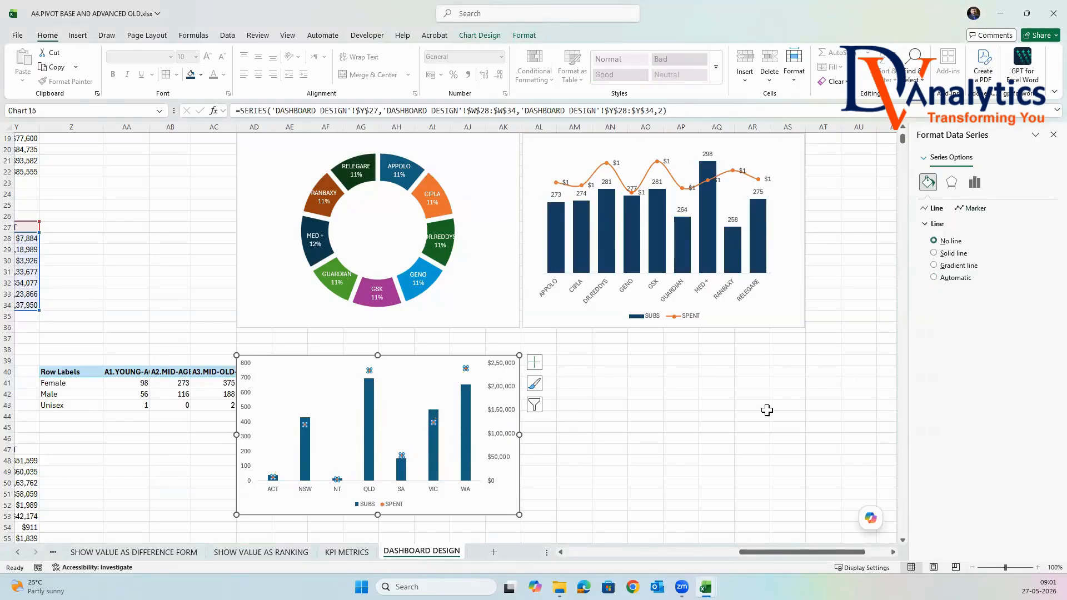
Give the state chart's SPENT series built-in dash markers and set the marker size to 23.
{"action": "left_click", "coordinate": [967, 212]}
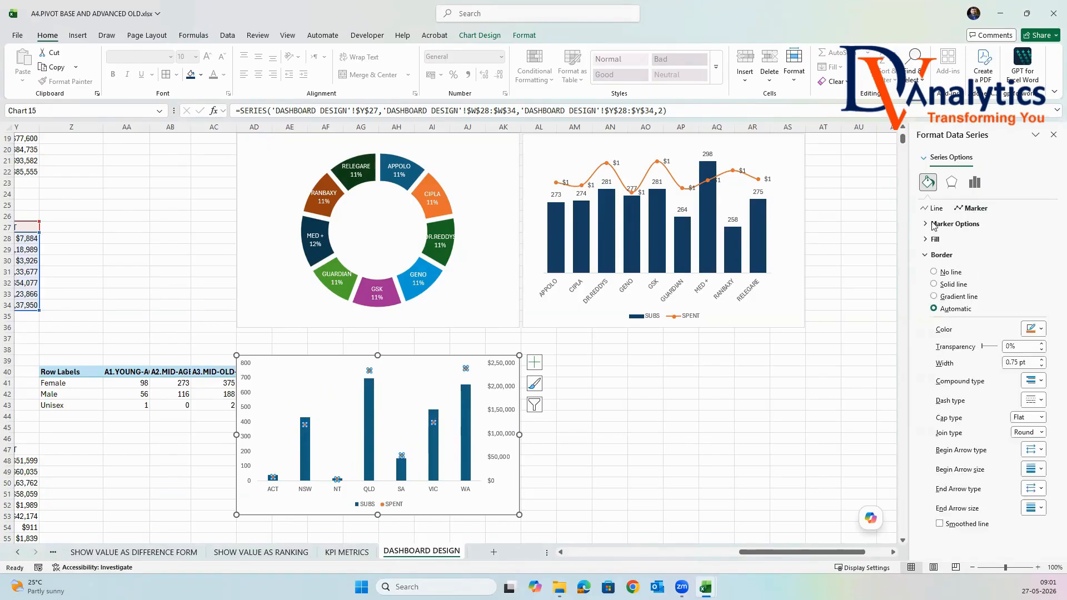
{"action": "left_click", "coordinate": [932, 224]}
{"action": "left_click", "coordinate": [933, 265]}
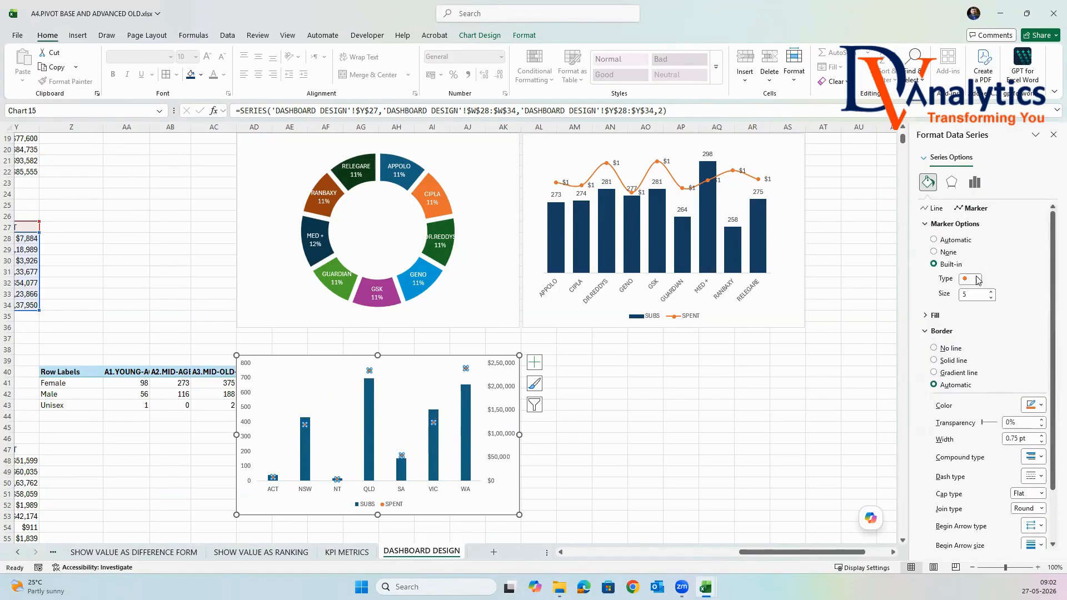
{"action": "left_click", "coordinate": [978, 279]}
{"action": "left_click", "coordinate": [971, 371]}
{"action": "left_click", "coordinate": [991, 292]}
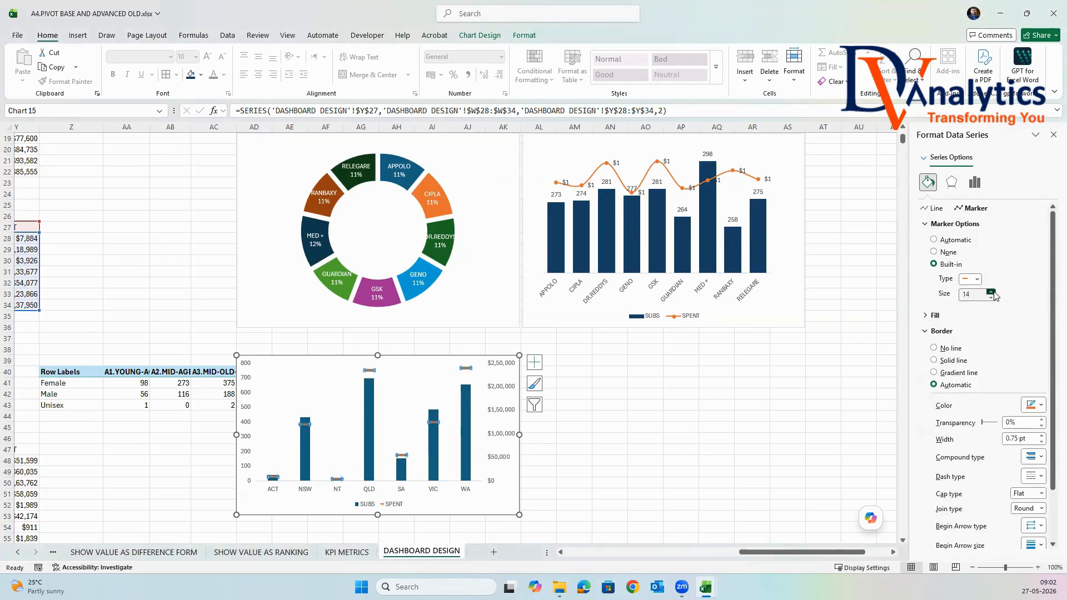
{"action": "left_click", "coordinate": [993, 292]}
{"action": "left_click", "coordinate": [992, 292]}
{"action": "left_click", "coordinate": [991, 292]}
{"action": "left_click", "coordinate": [990, 292]}
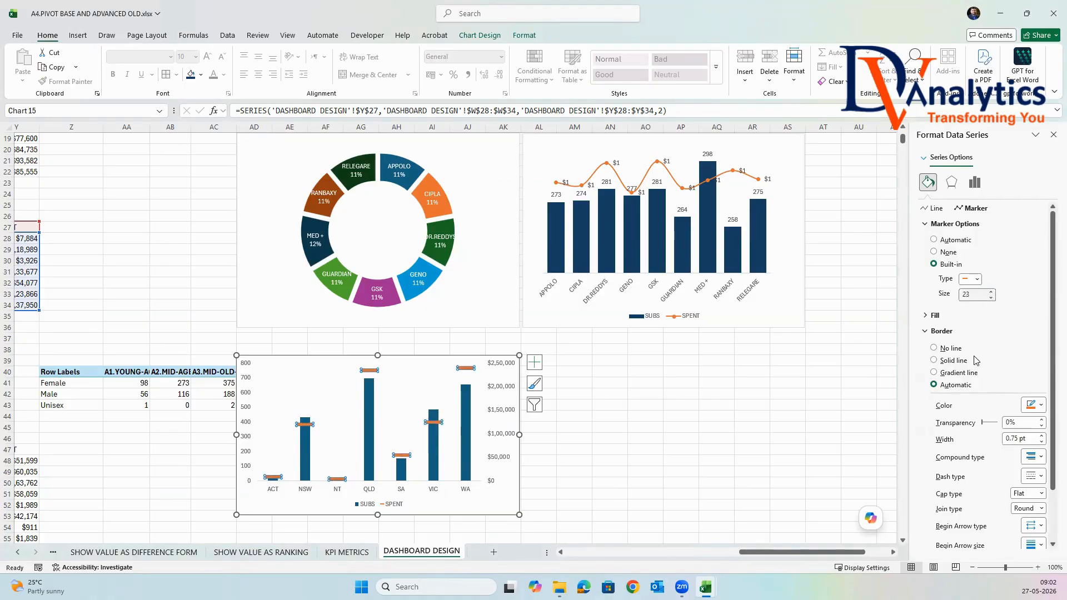
{"action": "left_click", "coordinate": [1053, 134]}
Add data labels to the SPENT markers in the state combo chart.
{"action": "right_click", "coordinate": [468, 371]}
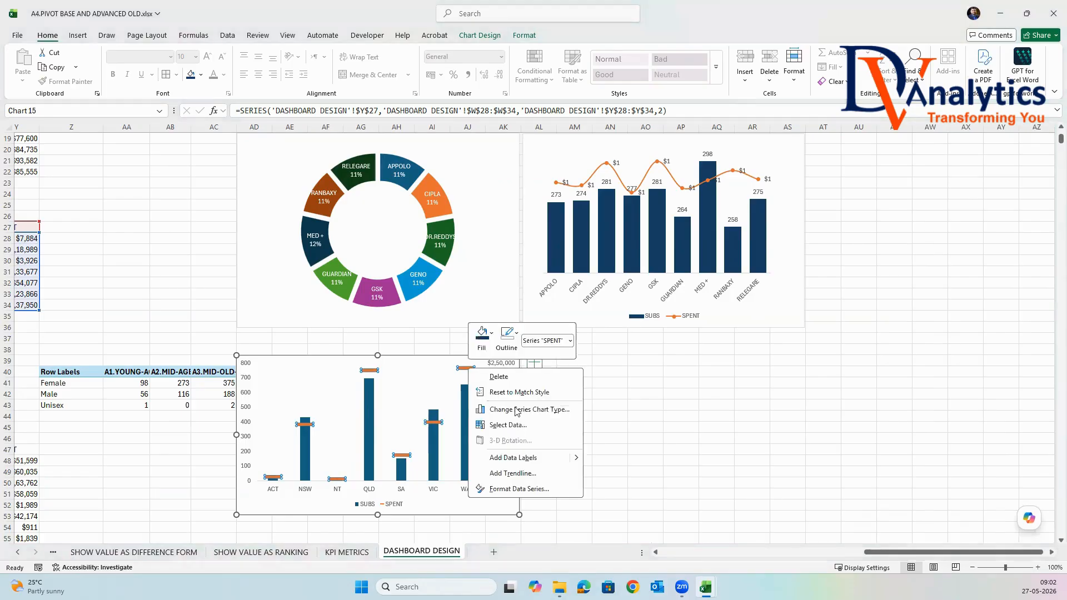
{"action": "left_click", "coordinate": [525, 455]}
{"action": "left_click", "coordinate": [655, 406]}
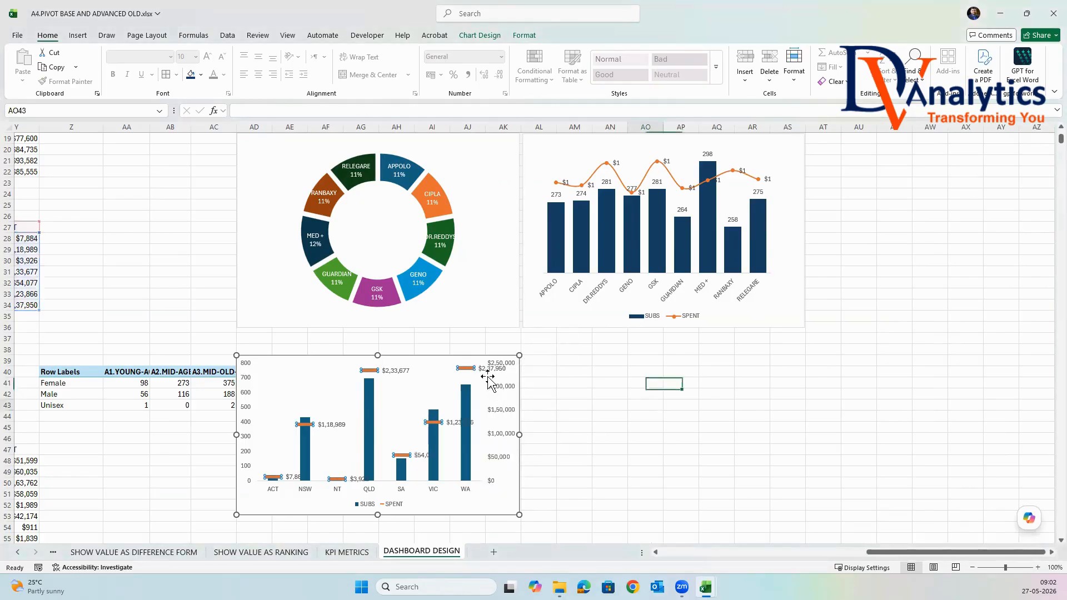
Set the display units of the state chart's secondary vertical axis to Thousands.
{"action": "left_click", "coordinate": [506, 389]}
{"action": "right_click", "coordinate": [507, 389]}
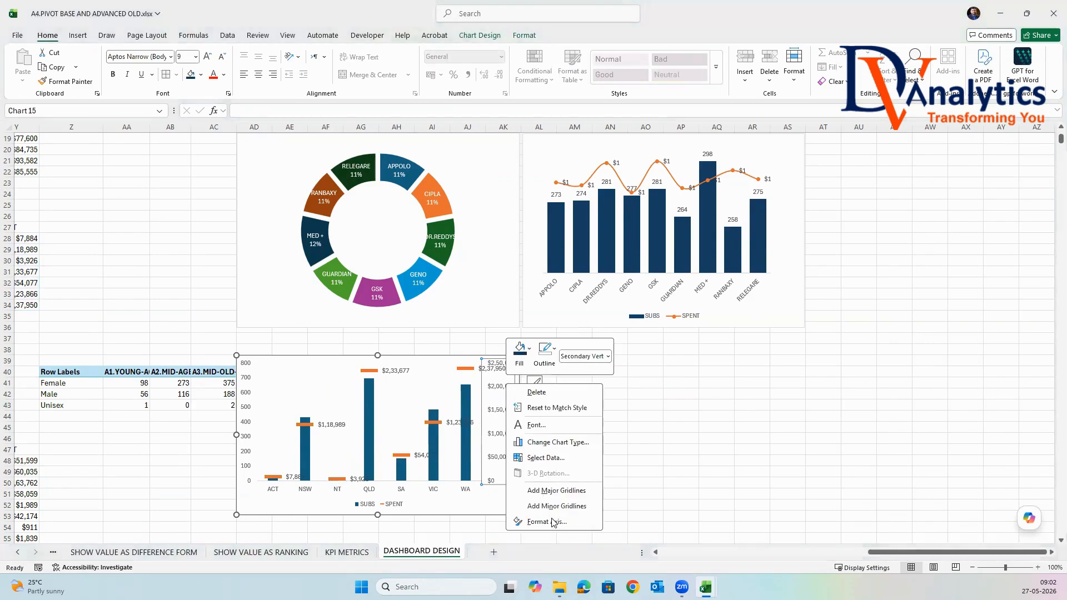
{"action": "left_click", "coordinate": [556, 522]}
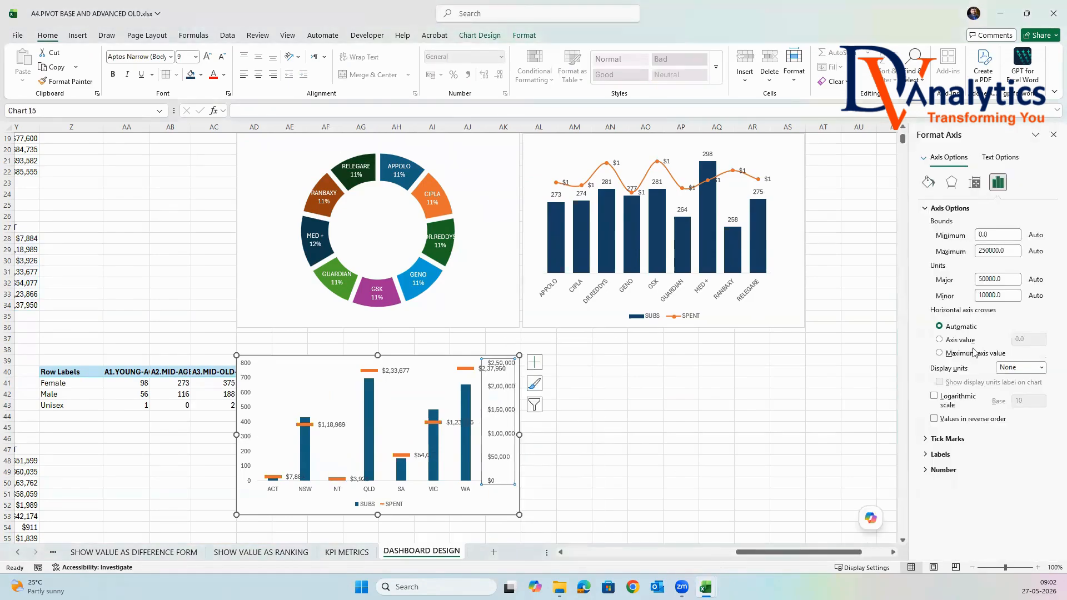
{"action": "left_click", "coordinate": [1042, 368]}
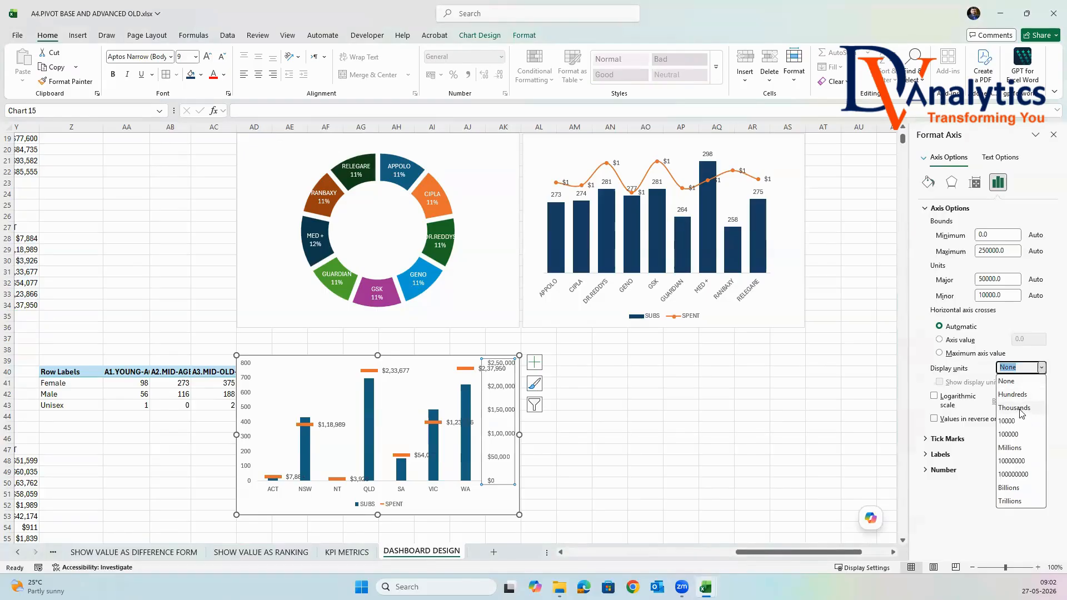
{"action": "left_click", "coordinate": [1020, 408]}
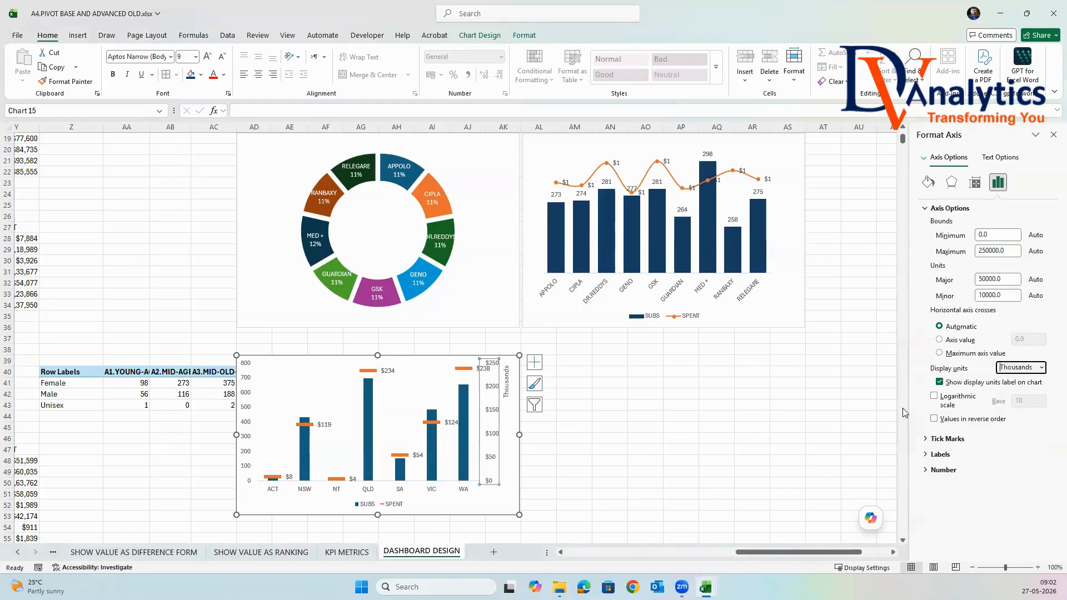
{"action": "left_click", "coordinate": [1052, 135]}
{"action": "left_click", "coordinate": [645, 374]}
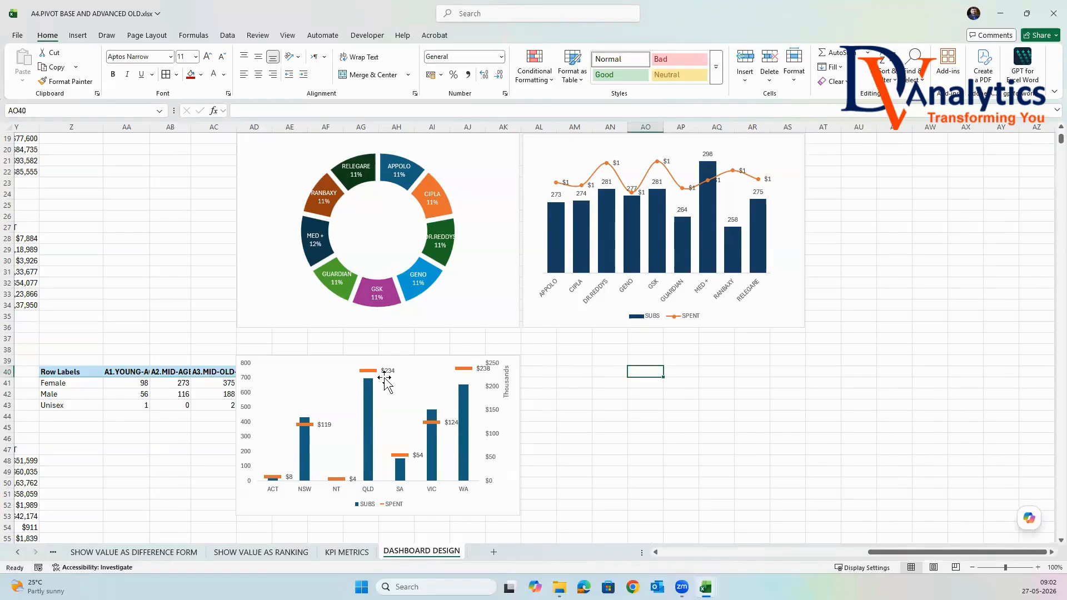
Hide the state chart's secondary axis numbers and its Thousands unit label by changing their text fill.
{"action": "left_click", "coordinate": [498, 388]}
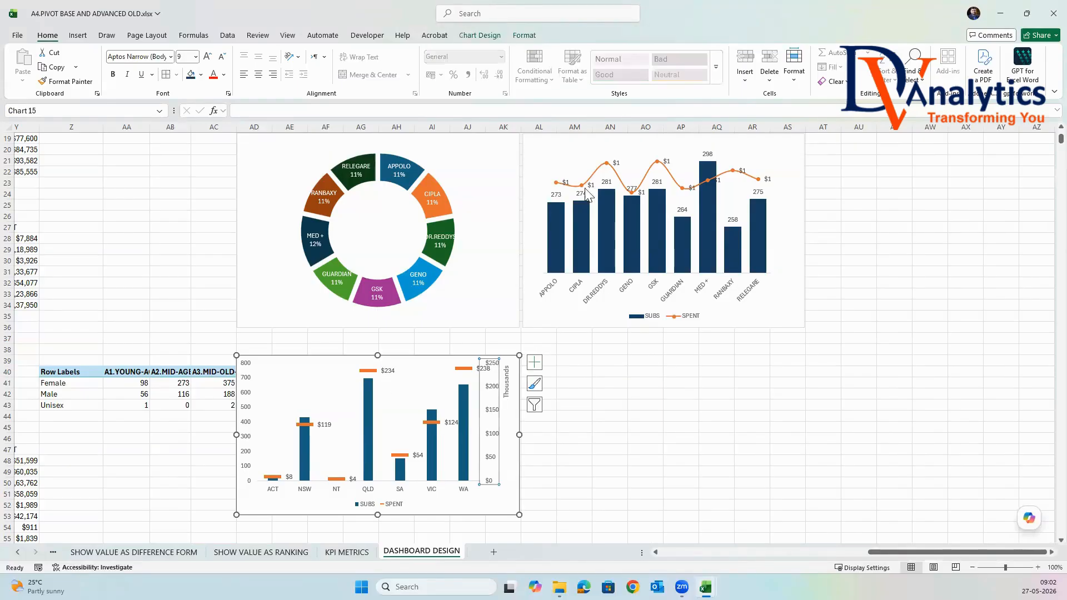
{"action": "left_click", "coordinate": [532, 35]}
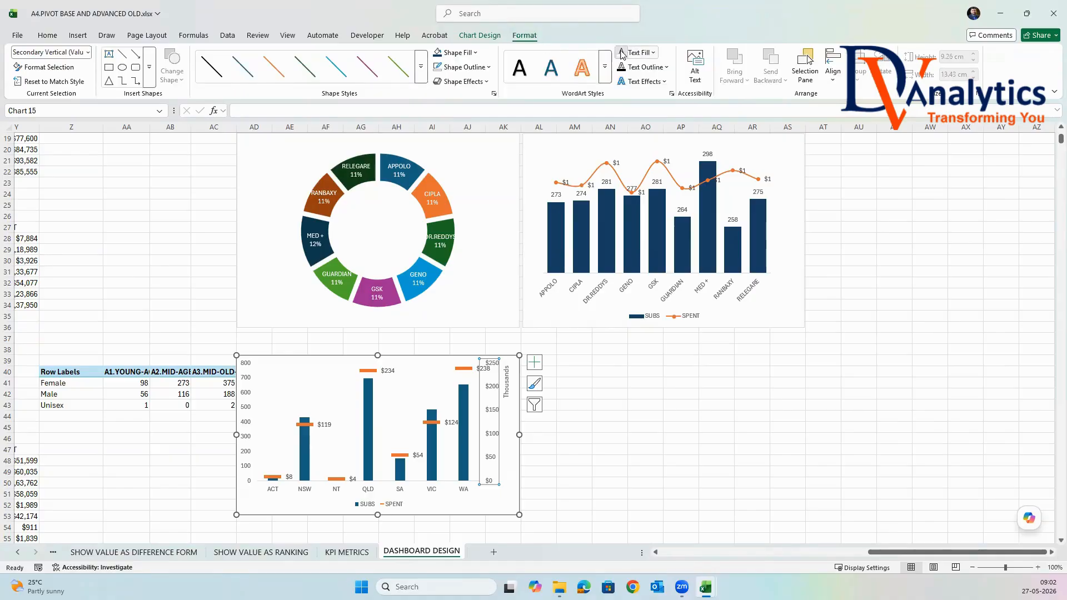
{"action": "left_click", "coordinate": [644, 372]}
{"action": "left_click", "coordinate": [505, 381]}
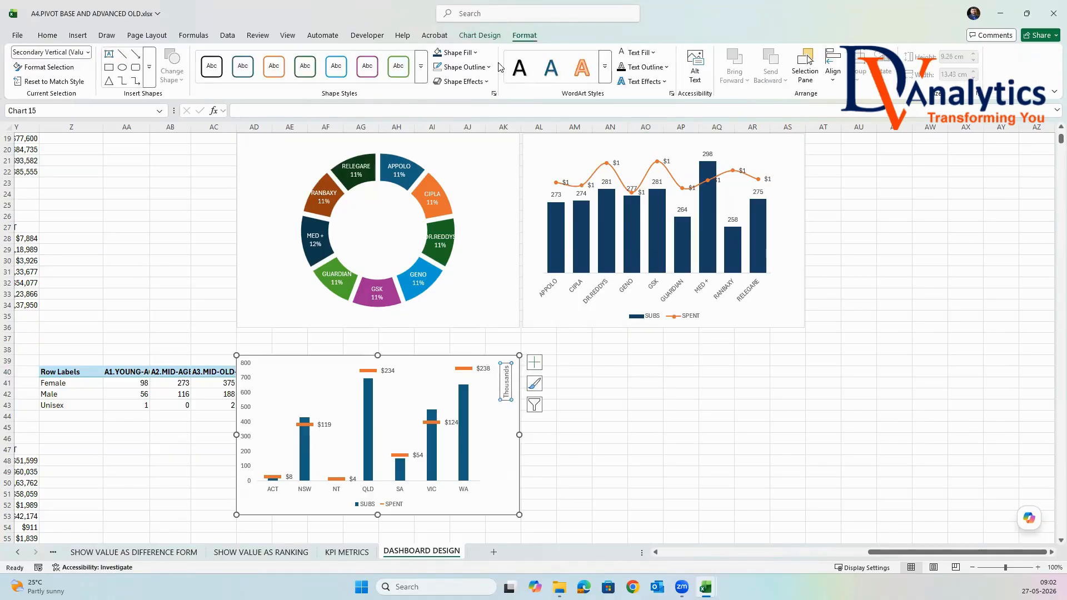
{"action": "left_click", "coordinate": [647, 362]}
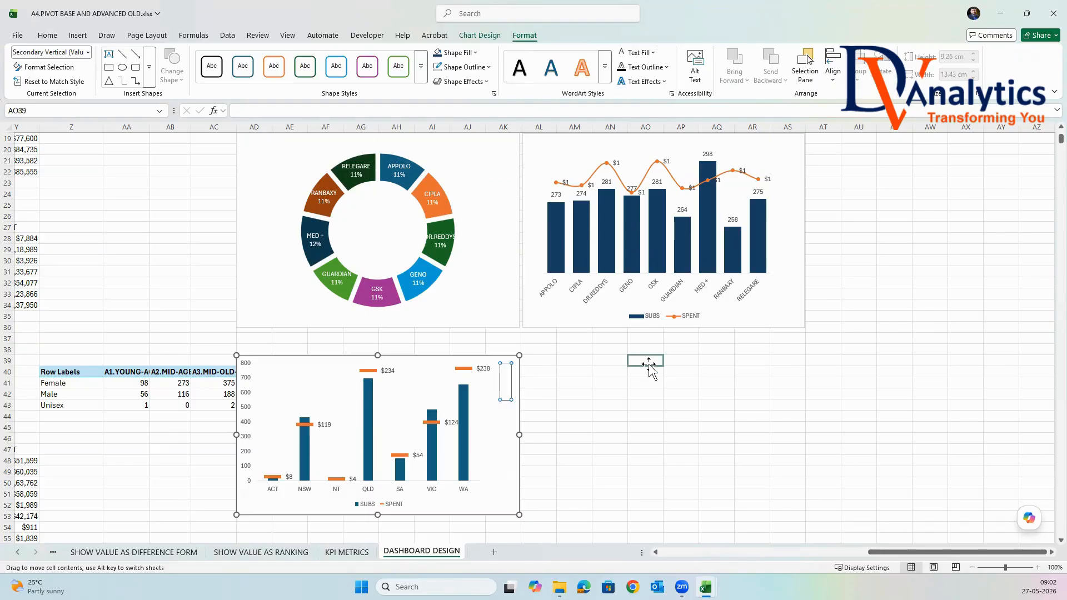
Set the gap width of the state chart's SUBS columns to 44% and fill them dark navy blue.
{"action": "left_click", "coordinate": [301, 452]}
{"action": "right_click", "coordinate": [301, 452]}
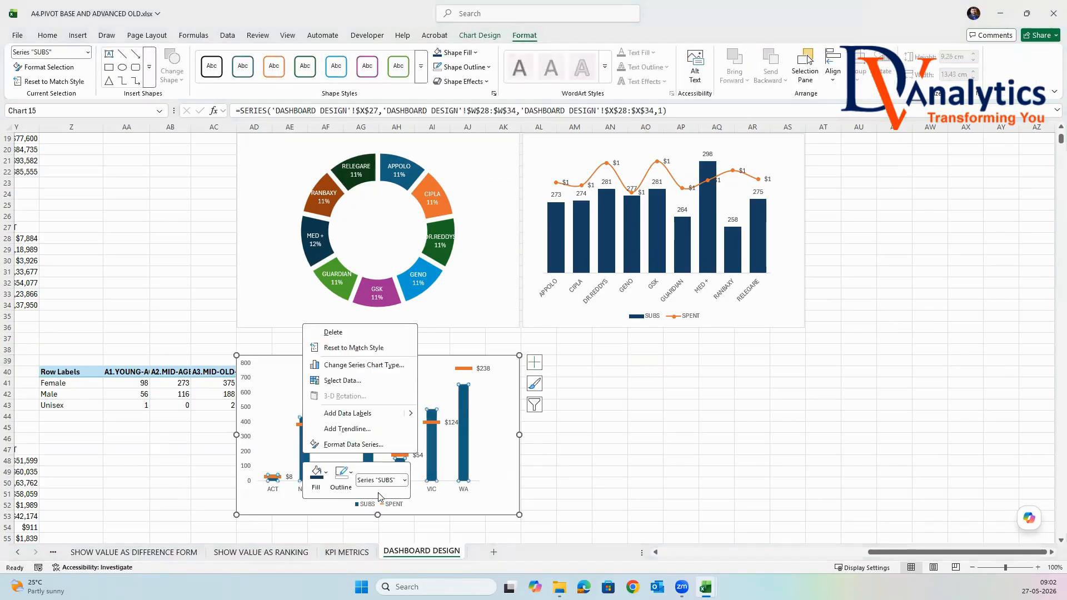
{"action": "left_click", "coordinate": [353, 444]}
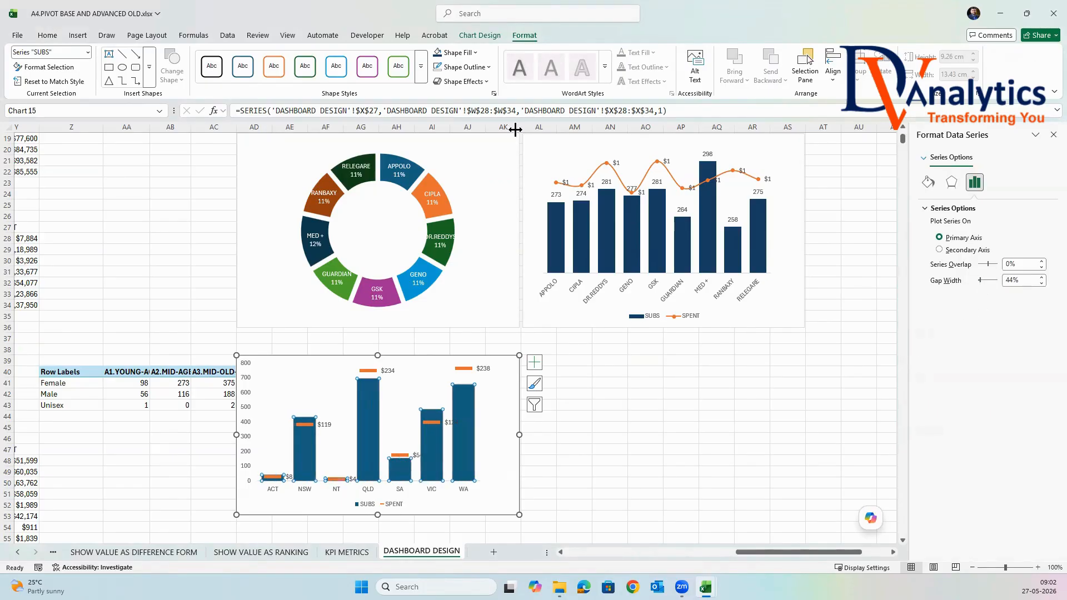
{"action": "left_click", "coordinate": [437, 53]}
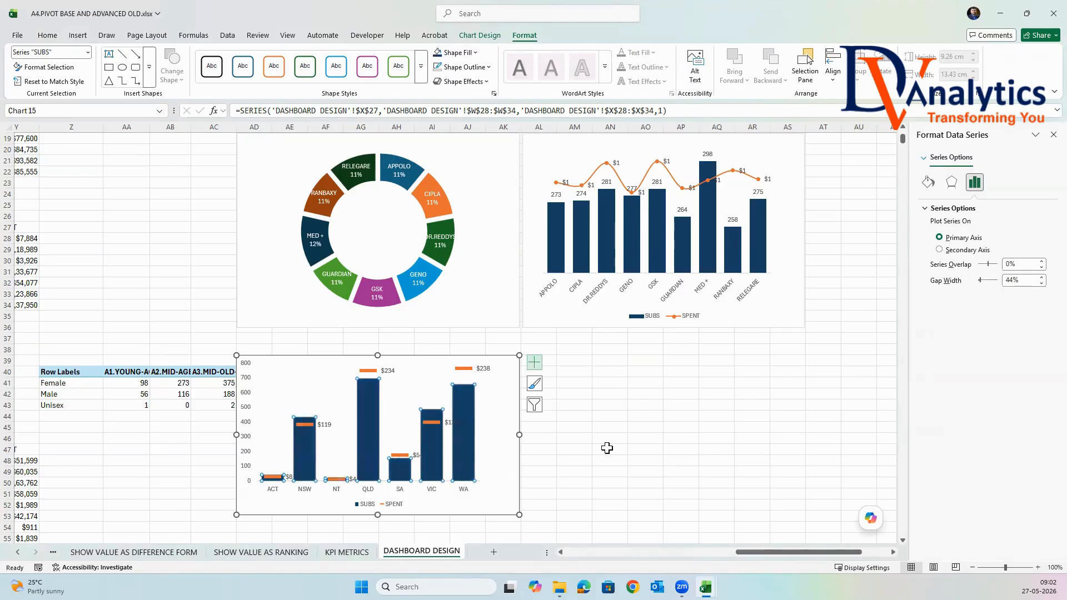
{"action": "left_click", "coordinate": [667, 425]}
Add data labels to the SUBS columns in the state combo chart.
{"action": "left_click", "coordinate": [466, 407]}
{"action": "right_click", "coordinate": [465, 407]}
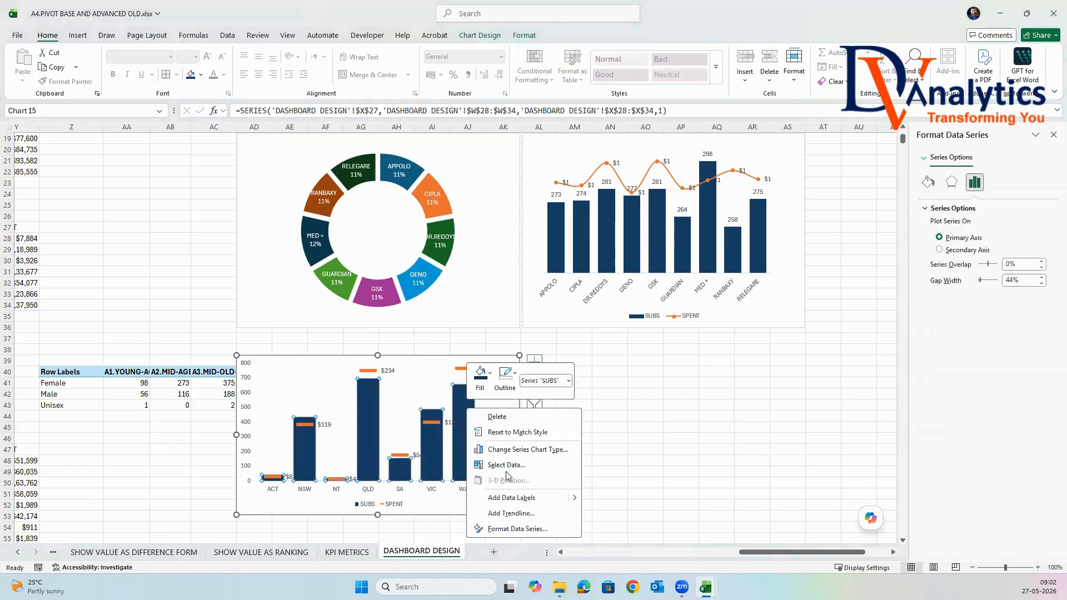
{"action": "left_click", "coordinate": [522, 504]}
{"action": "left_click", "coordinate": [787, 404]}
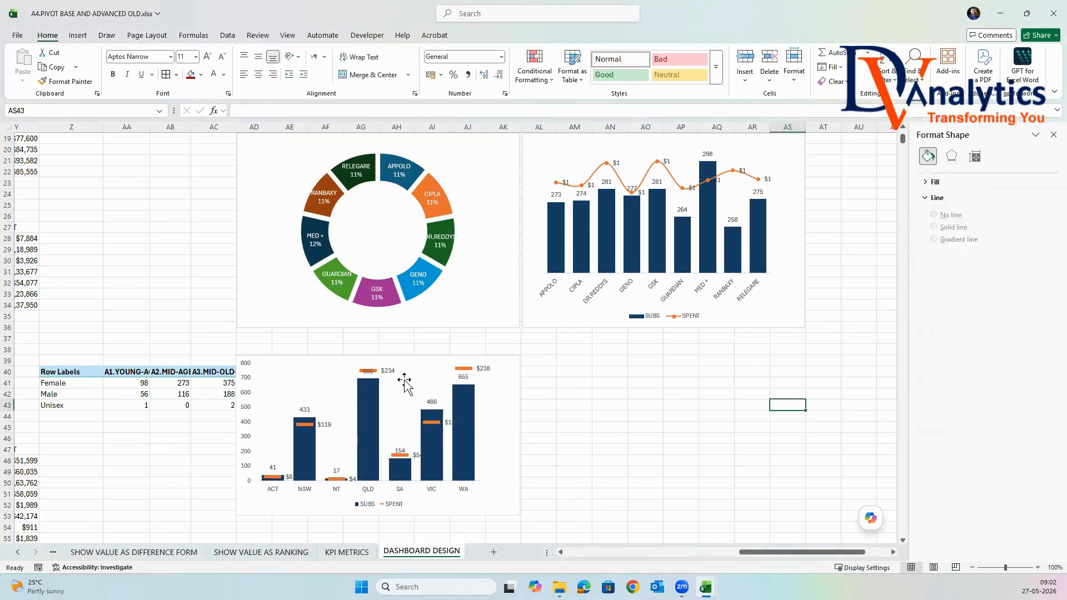
Hide the numbers of the state chart's primary vertical axis by changing their text fill.
{"action": "left_click", "coordinate": [245, 395]}
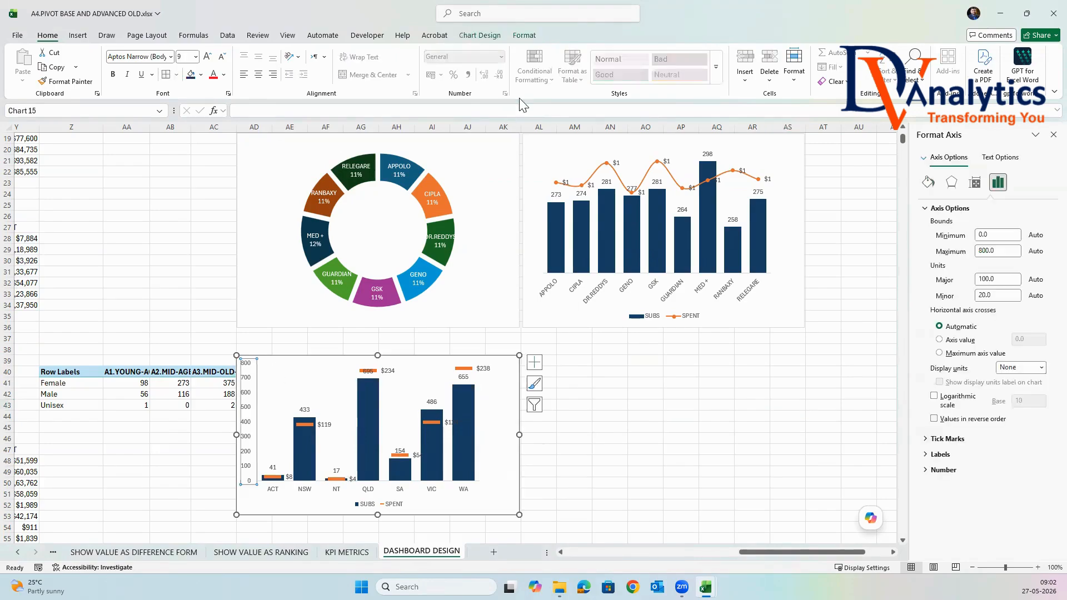
{"action": "left_click", "coordinate": [523, 35]}
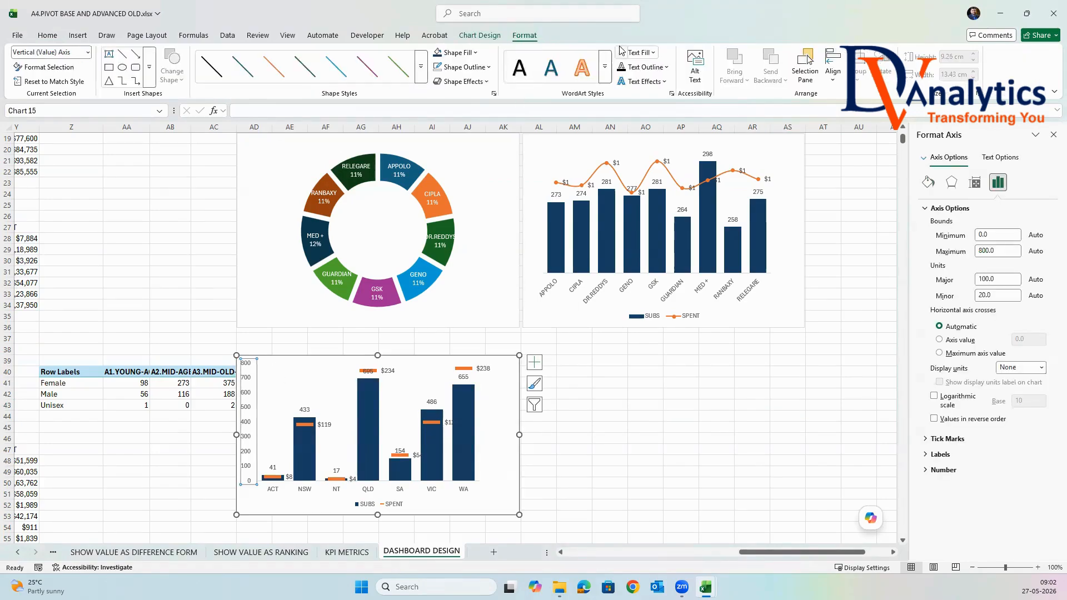
{"action": "left_click", "coordinate": [638, 370]}
Merge and center the blank cells above the state chart and copy the SUBS (#) VS SPENT ($) banner into them.
{"action": "left_click_drag", "start_coordinate": [256, 339], "coordinate": [495, 350]}
{"action": "left_click", "coordinate": [378, 76]}
{"action": "scroll", "coordinate": [450, 233], "scroll_direction": "up", "scroll_amount": 3}
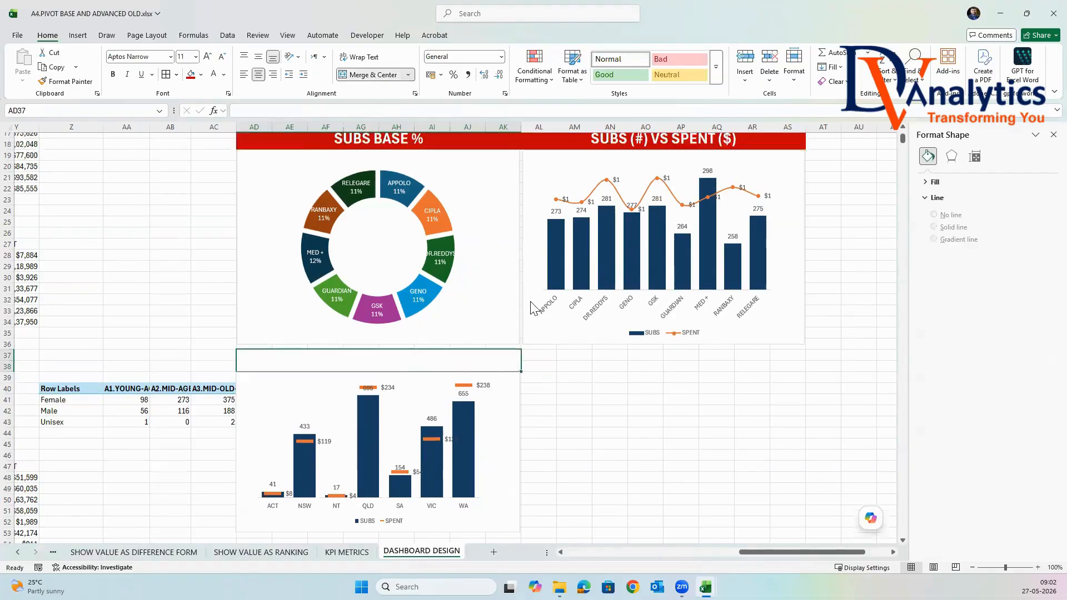
{"action": "left_click", "coordinate": [452, 225]}
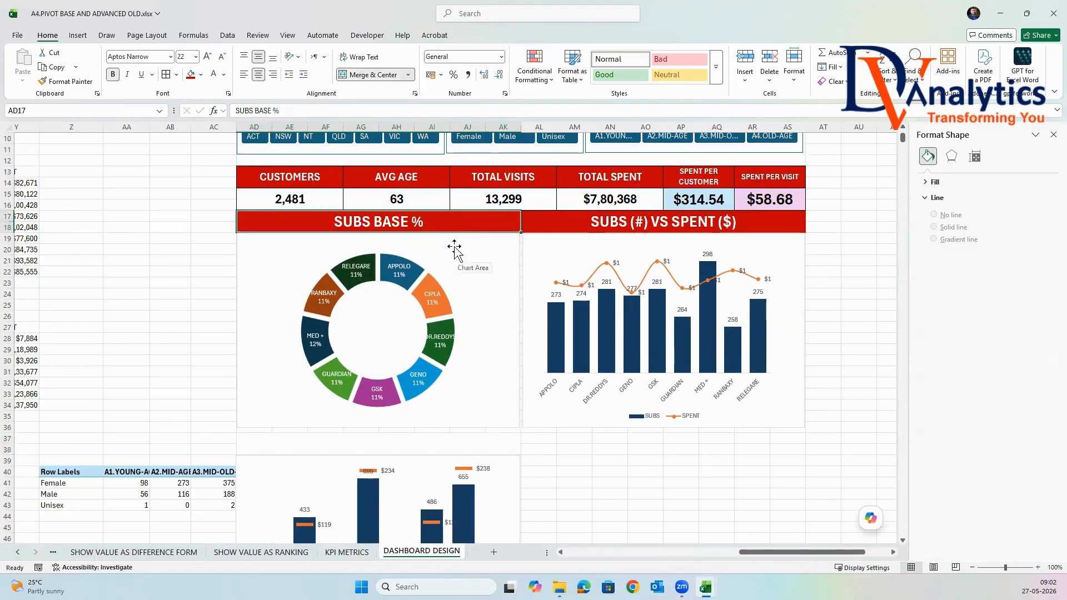
{"action": "left_click", "coordinate": [766, 222]}
{"action": "key", "text": "ctrl+c"}
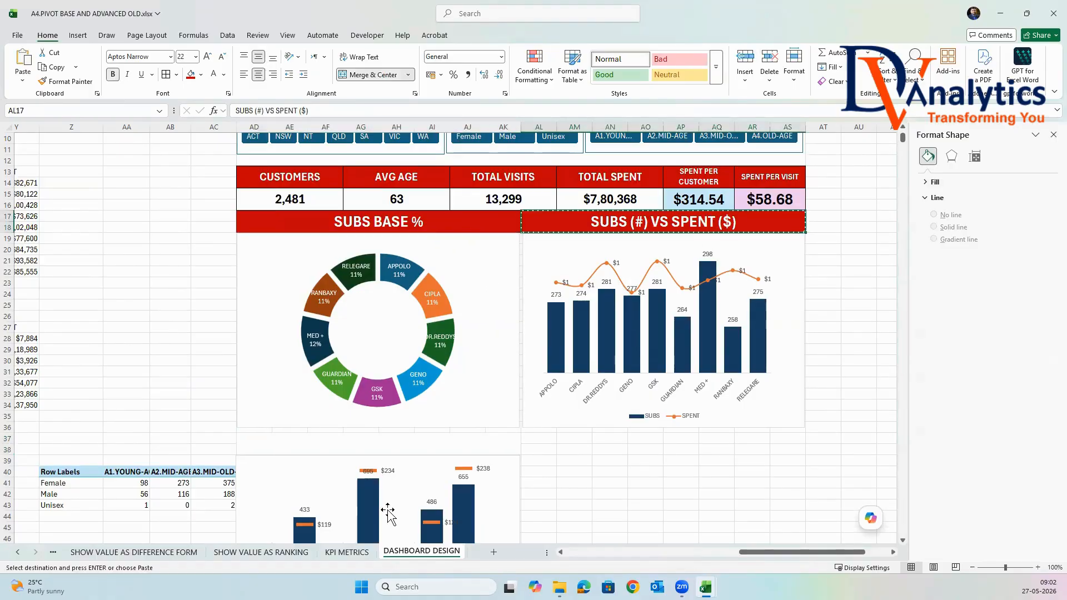
{"action": "left_click", "coordinate": [323, 445]}
{"action": "key", "text": "ctrl+v"}
{"action": "left_click", "coordinate": [644, 483]}
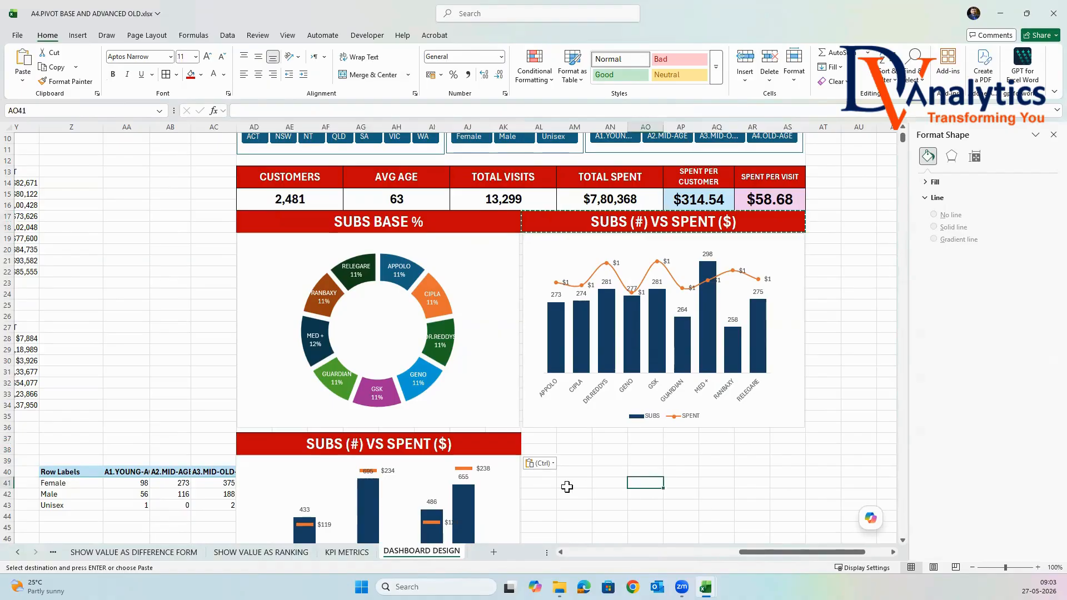
Set the label position of the state chart's SUBS data labels to Inside End.
{"action": "scroll", "coordinate": [460, 483], "scroll_direction": "down", "scroll_amount": 3}
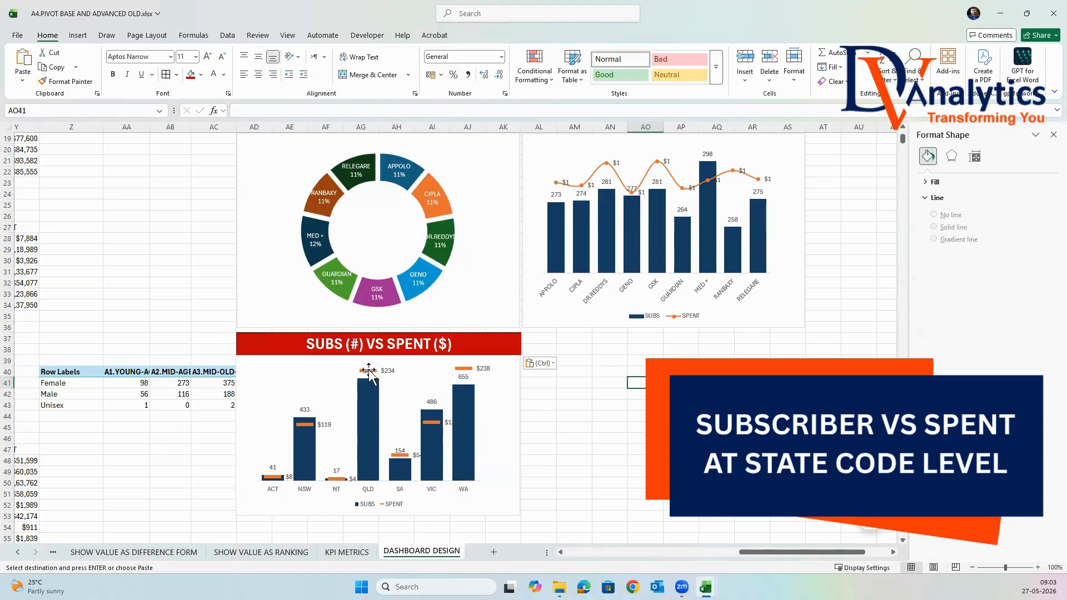
{"action": "left_click", "coordinate": [368, 371]}
{"action": "right_click", "coordinate": [368, 371]}
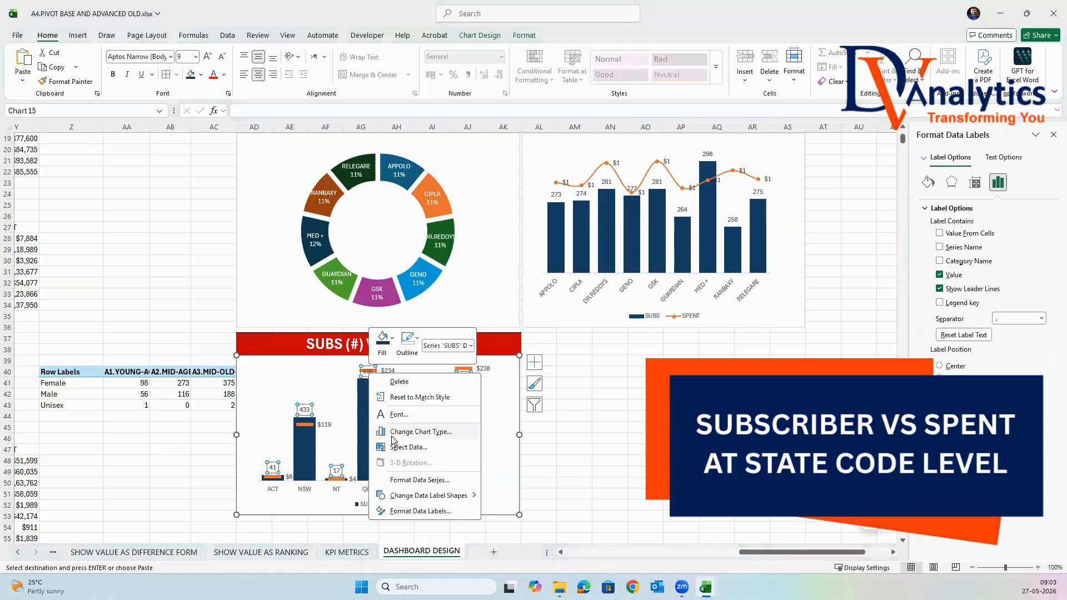
{"action": "left_click", "coordinate": [429, 511]}
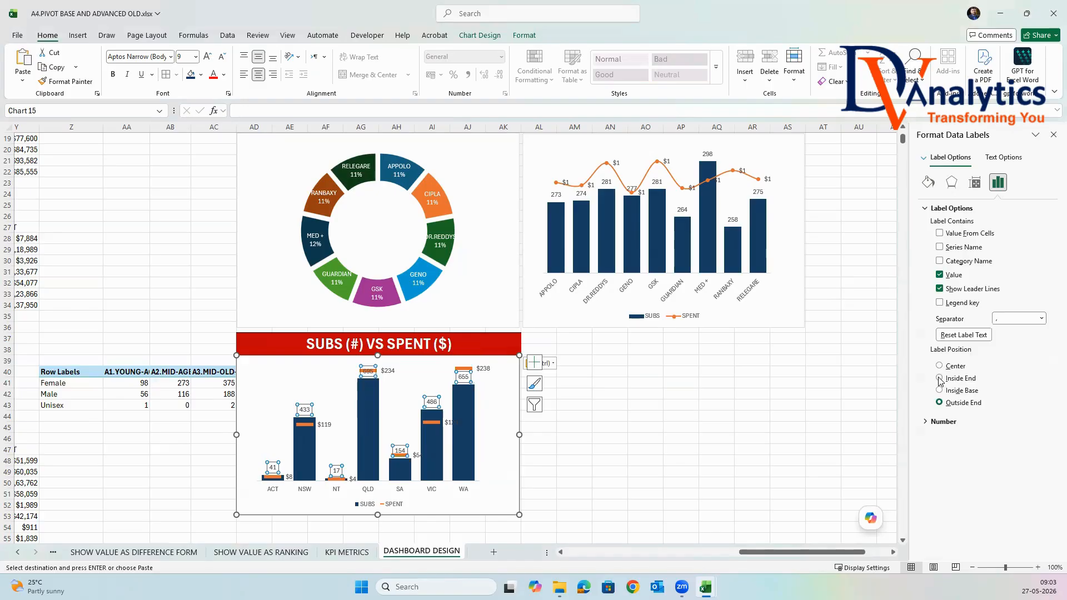
{"action": "left_click", "coordinate": [939, 378]}
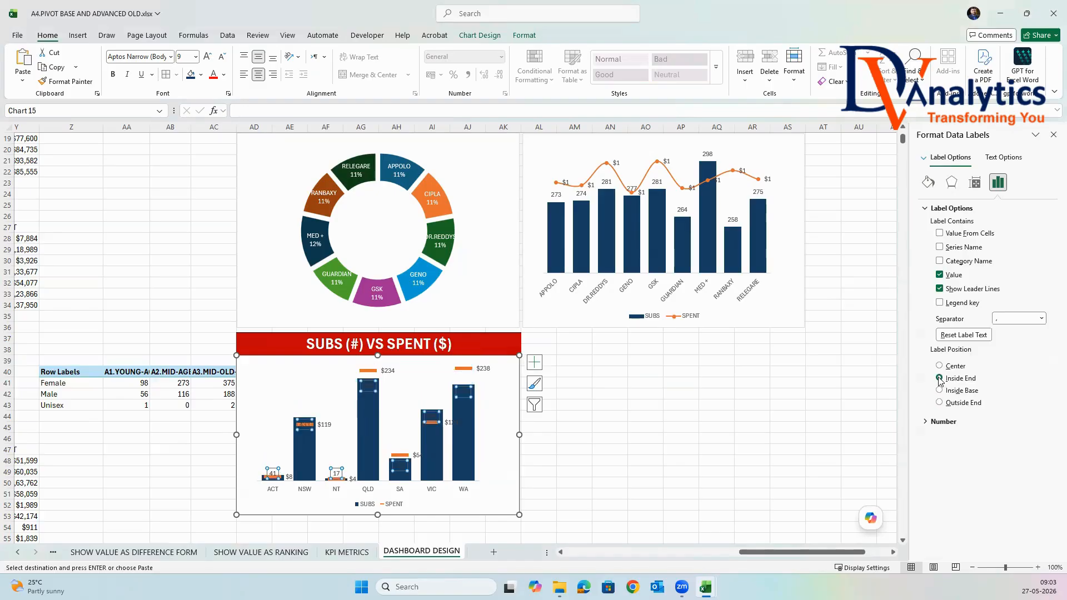
Make the SUBS data labels in the state chart white and bold.
{"action": "left_click", "coordinate": [522, 36]}
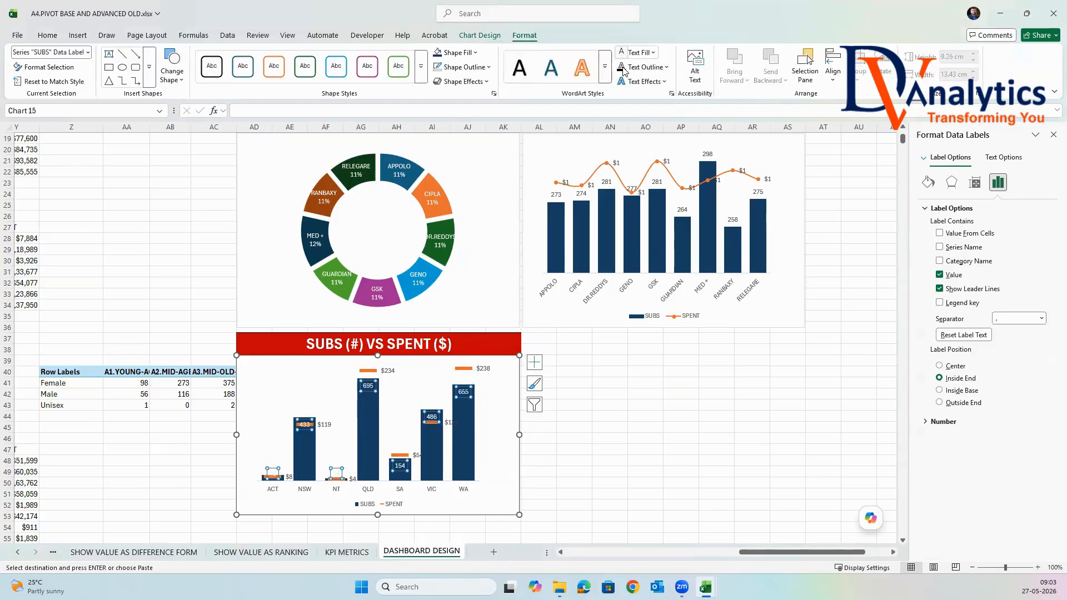
{"action": "left_click", "coordinate": [47, 35]}
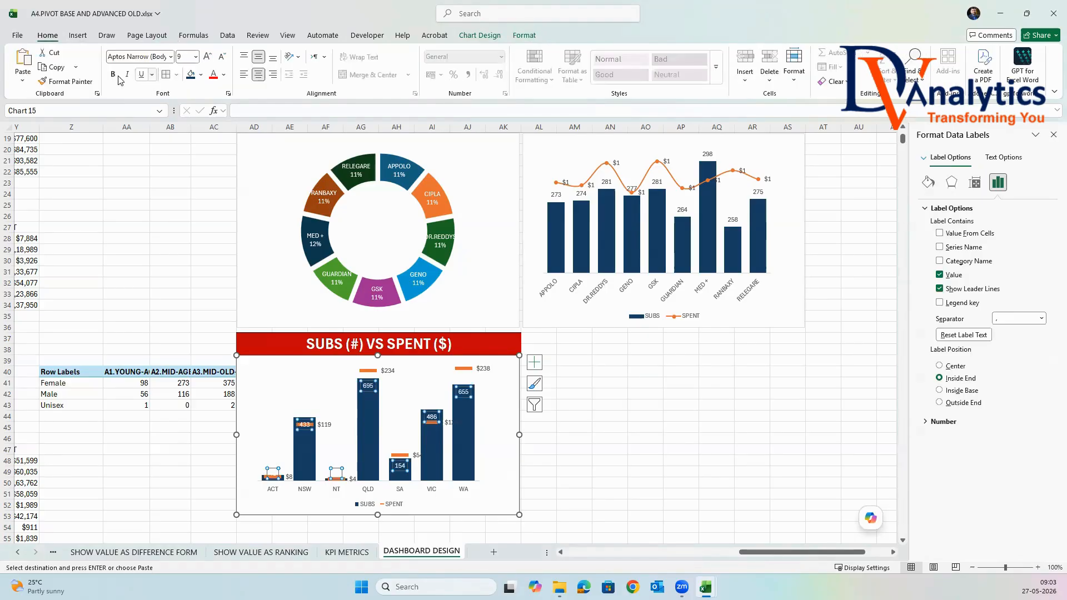
{"action": "left_click", "coordinate": [692, 394]}
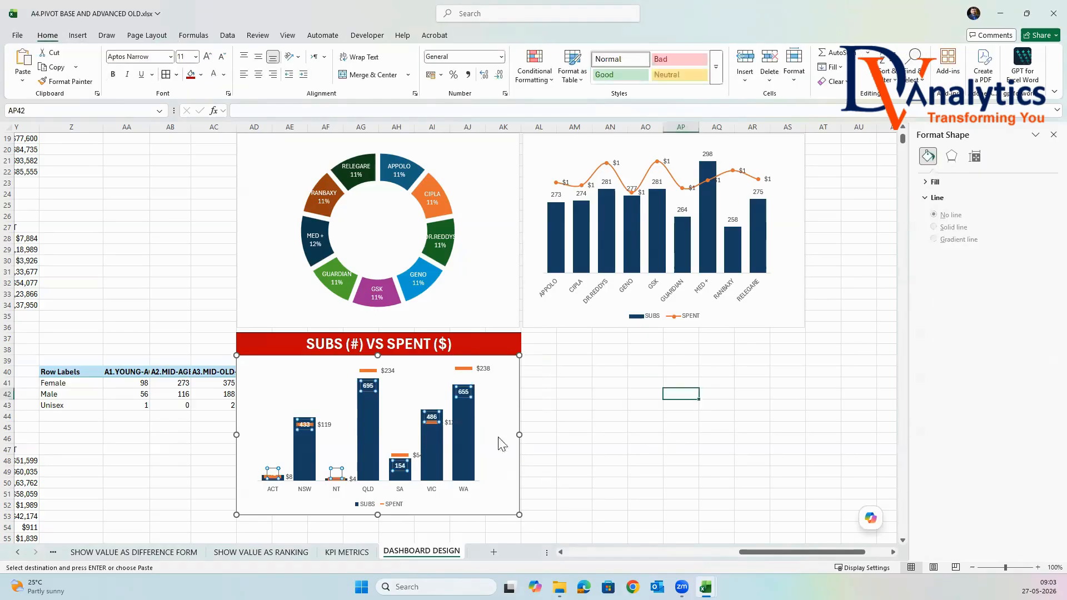
Move the VIC data label of the SPENT series to just above the VIC column in the state chart.
{"action": "left_click", "coordinate": [449, 423]}
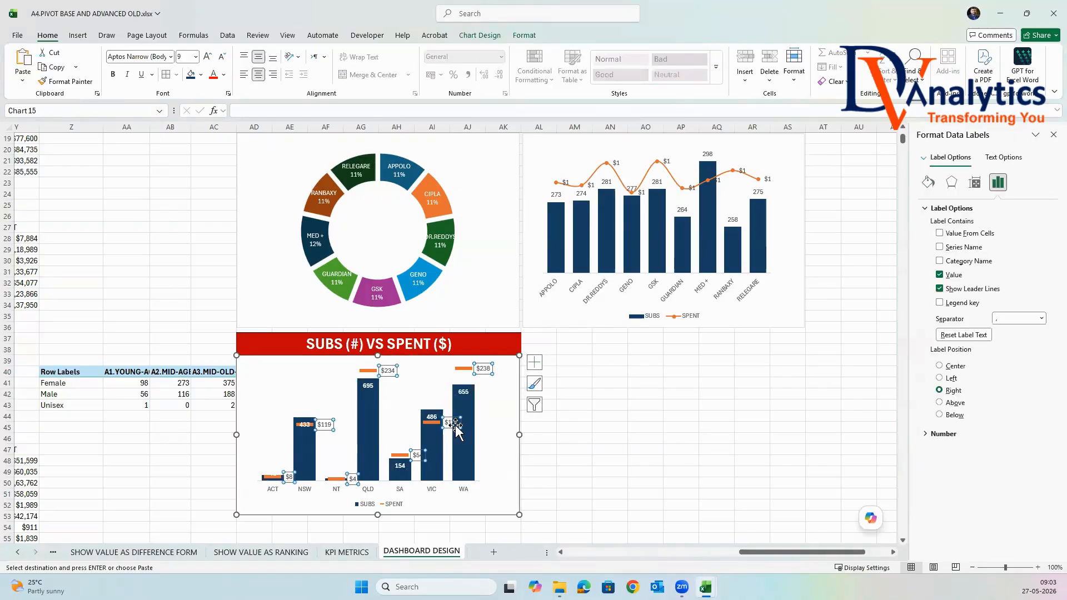
{"action": "left_click_drag", "start_coordinate": [453, 427], "coordinate": [435, 402]}
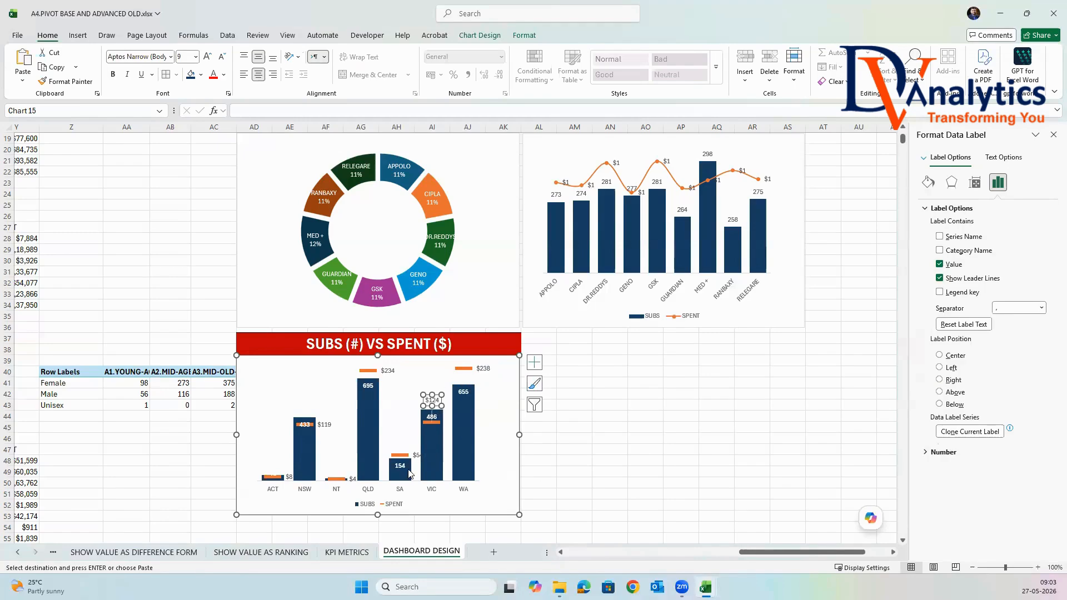